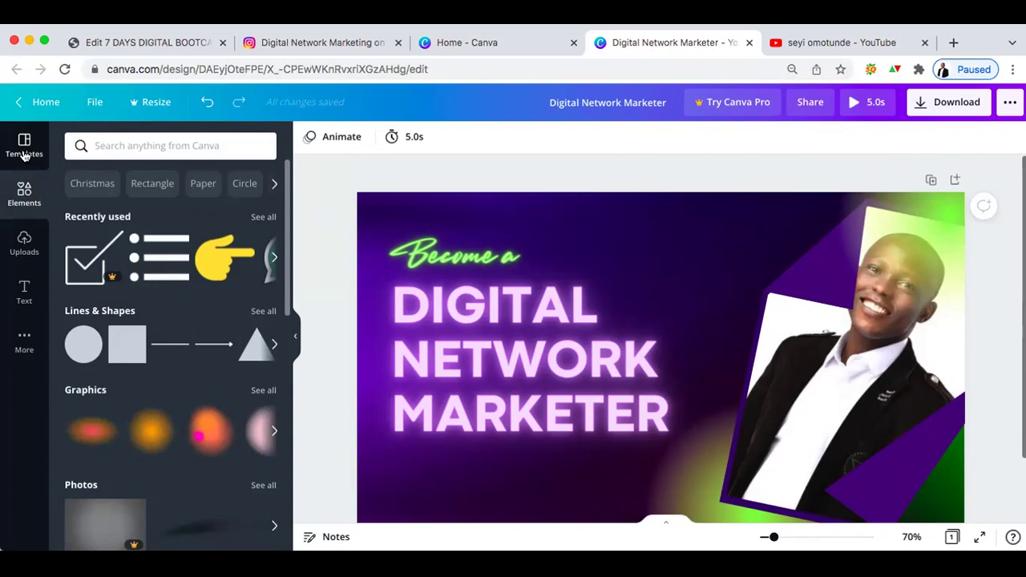
- Show the design templates in the side panel, then switch to the Canva home page tab
{"action": "left_click", "coordinate": [25, 148]}
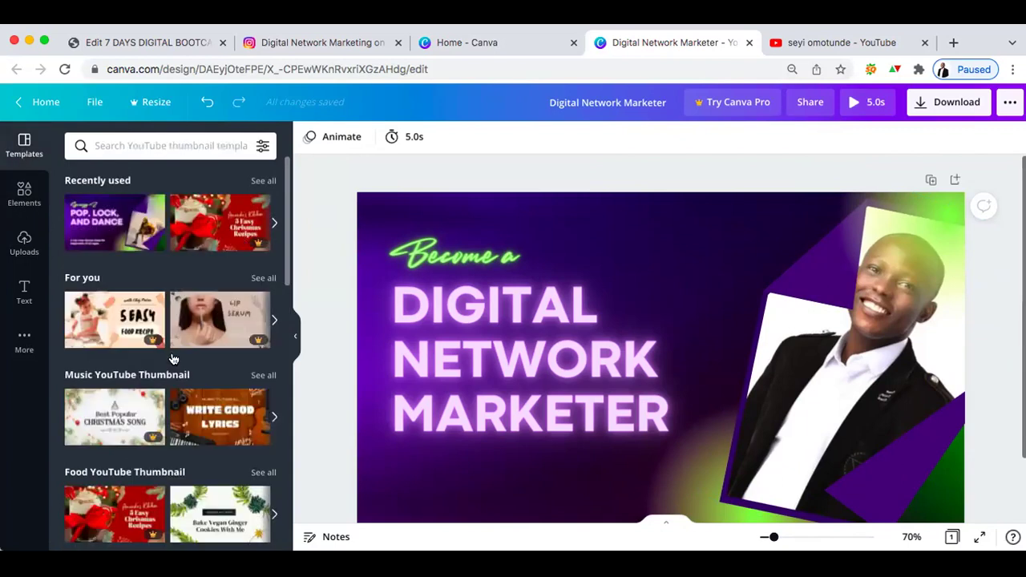
{"action": "scroll", "coordinate": [139, 285], "scroll_direction": "down", "scroll_amount": 1}
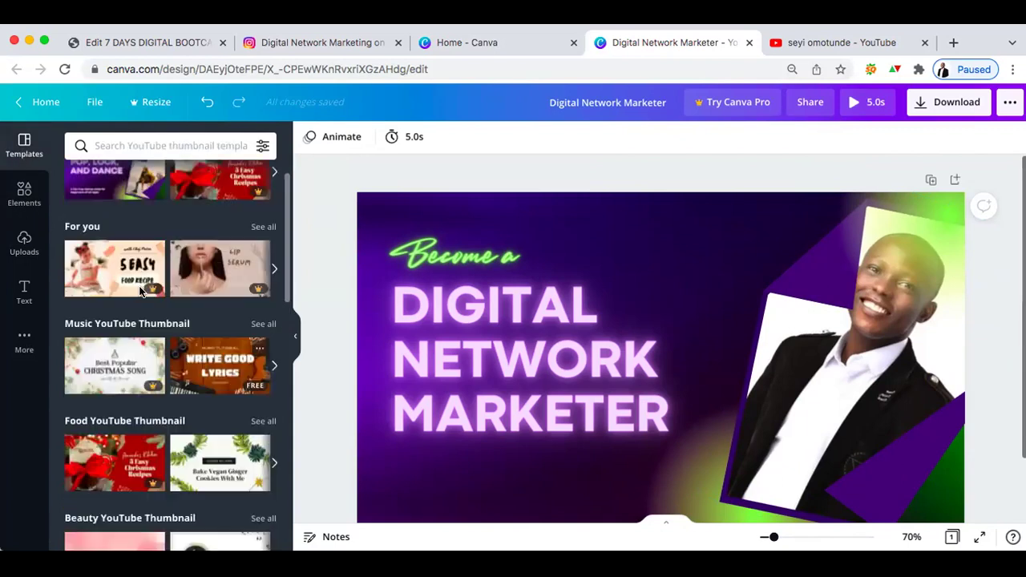
{"action": "left_click", "coordinate": [480, 50]}
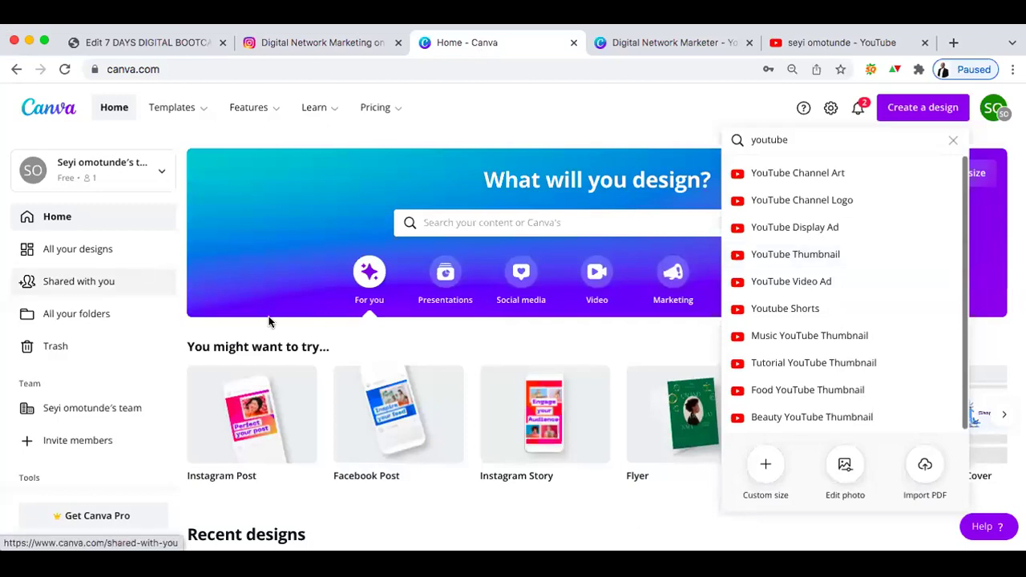
- Close the Digital Network Marketer design tab and the stray redirect page
{"action": "left_click", "coordinate": [75, 248]}
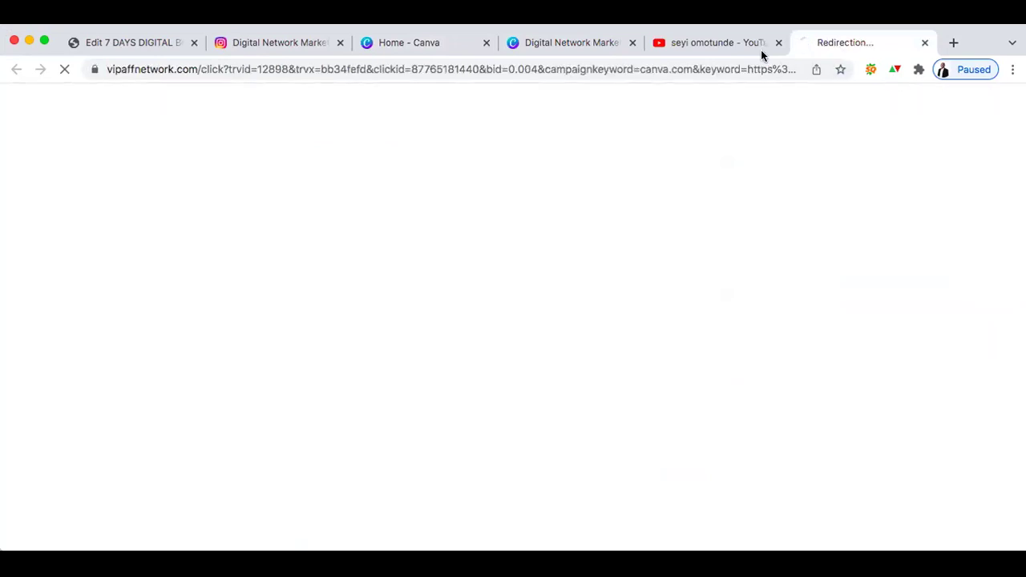
{"action": "left_click", "coordinate": [632, 42]}
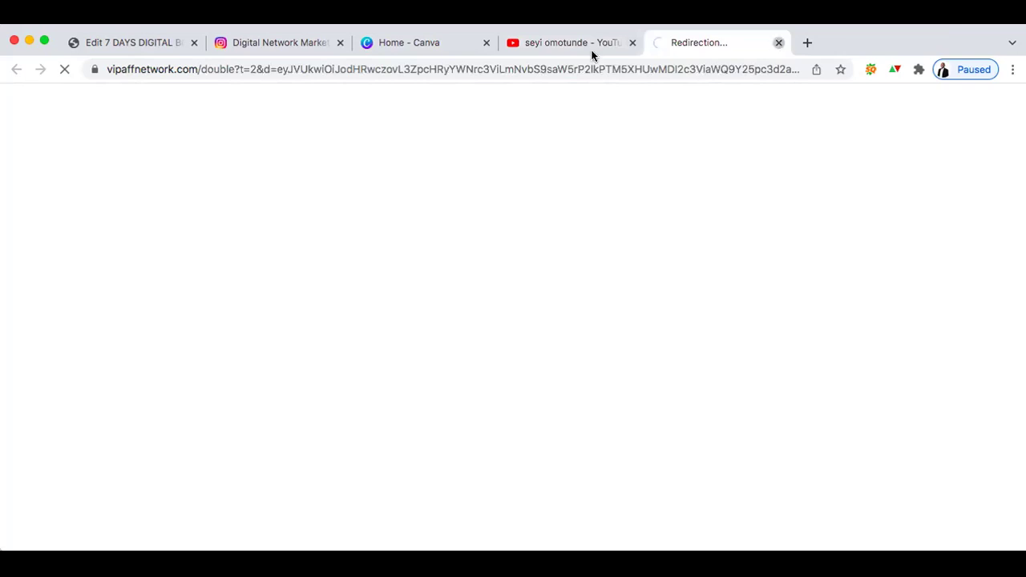
{"action": "key", "text": "ctrl+shift+Tab"}
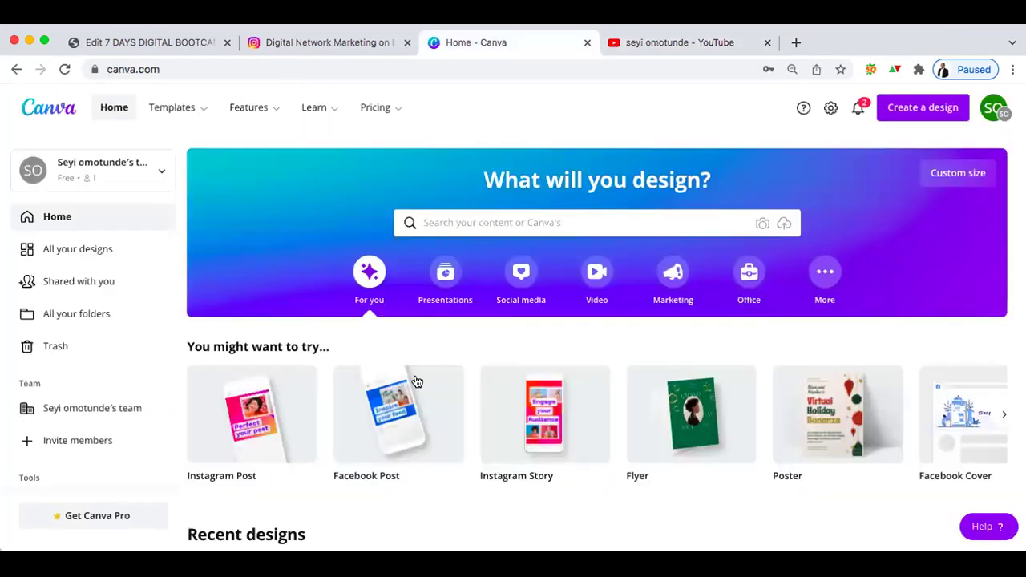
- Browse All your designs, then open the Shared with you list
{"action": "scroll", "coordinate": [83, 265], "scroll_direction": "down", "scroll_amount": 1}
{"action": "left_click", "coordinate": [76, 252]}
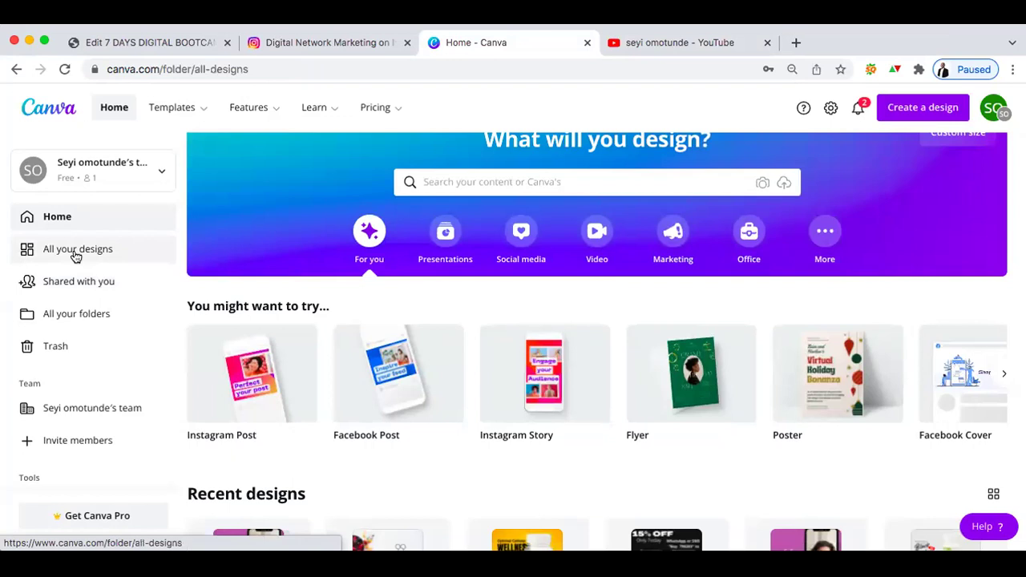
{"action": "scroll", "coordinate": [387, 322], "scroll_direction": "down", "scroll_amount": 5}
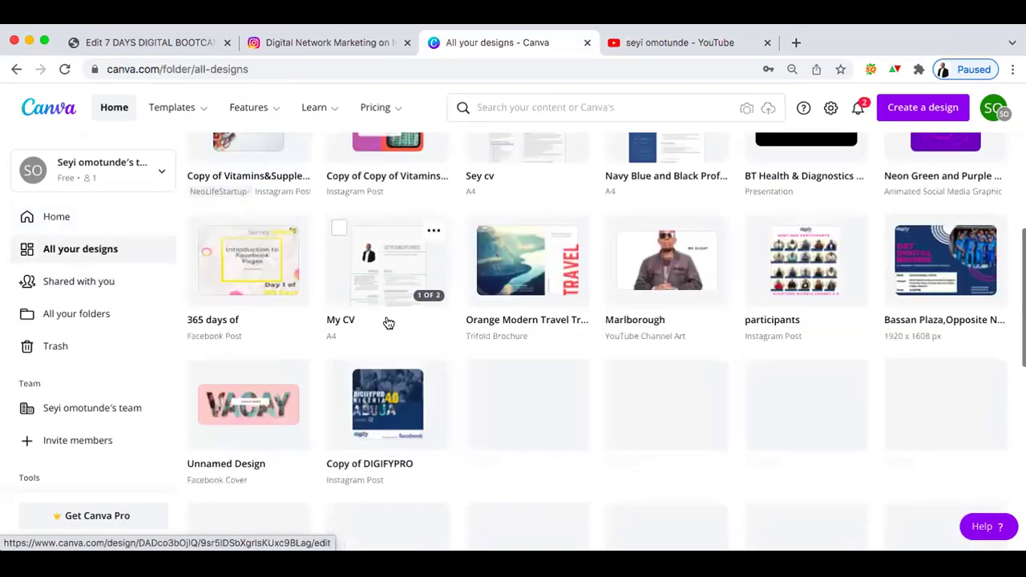
{"action": "scroll", "coordinate": [389, 320], "scroll_direction": "down", "scroll_amount": 3}
{"action": "scroll", "coordinate": [401, 313], "scroll_direction": "up", "scroll_amount": 3}
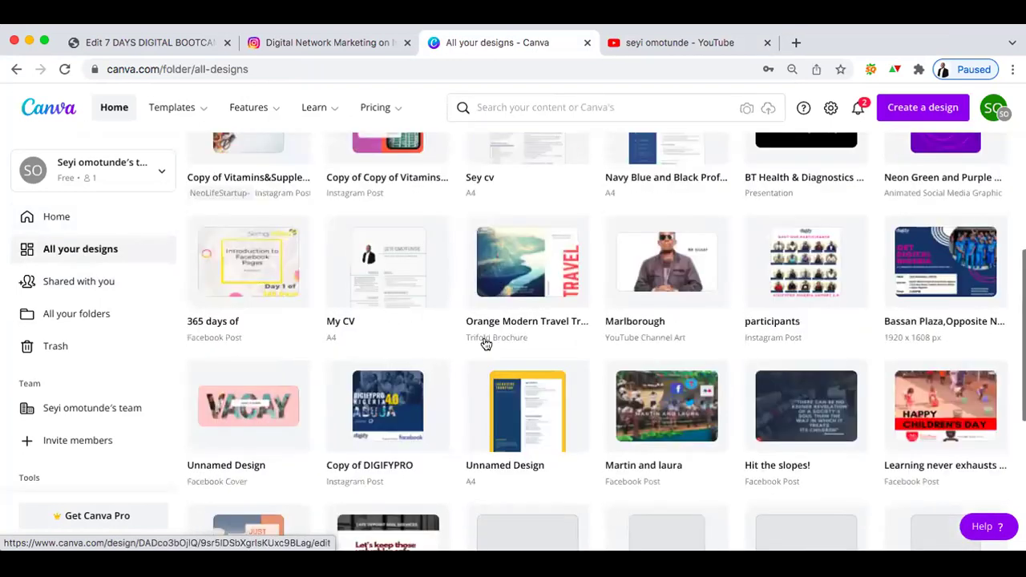
{"action": "scroll", "coordinate": [489, 351], "scroll_direction": "down", "scroll_amount": 1}
{"action": "scroll", "coordinate": [722, 321], "scroll_direction": "down", "scroll_amount": 5}
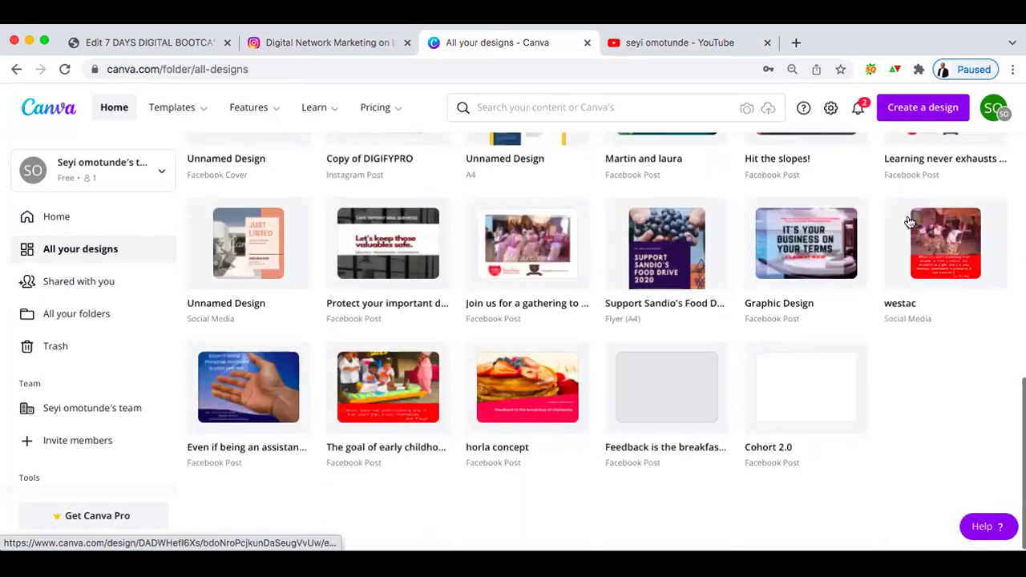
{"action": "scroll", "coordinate": [596, 309], "scroll_direction": "up", "scroll_amount": 1}
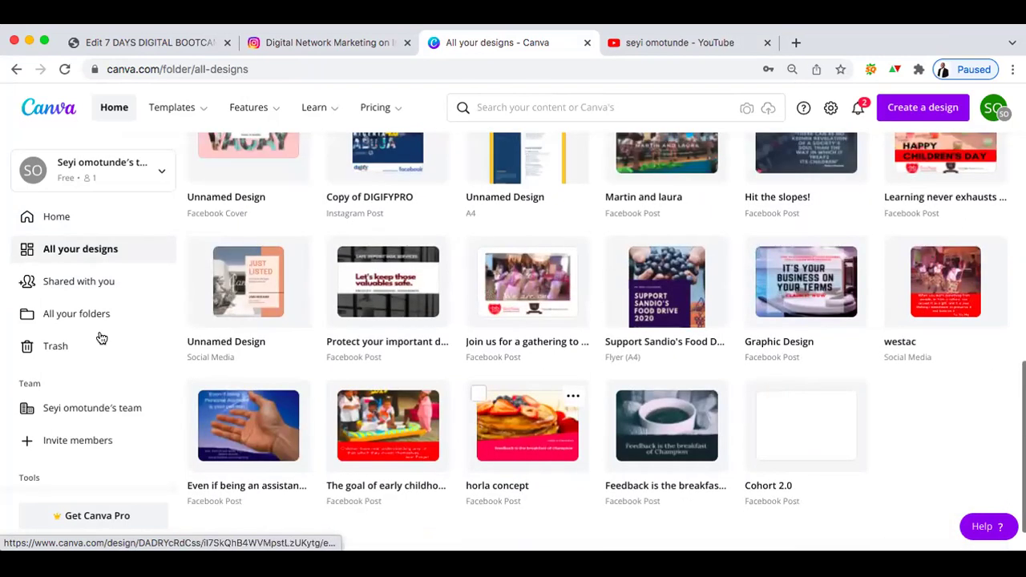
{"action": "left_click", "coordinate": [74, 288]}
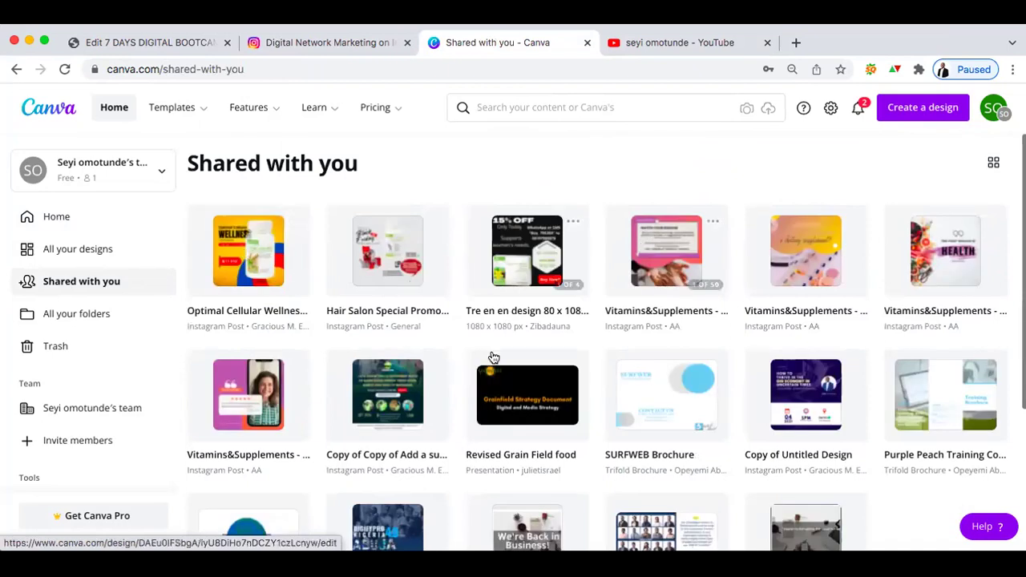
{"action": "scroll", "coordinate": [492, 356], "scroll_direction": "down", "scroll_amount": 1}
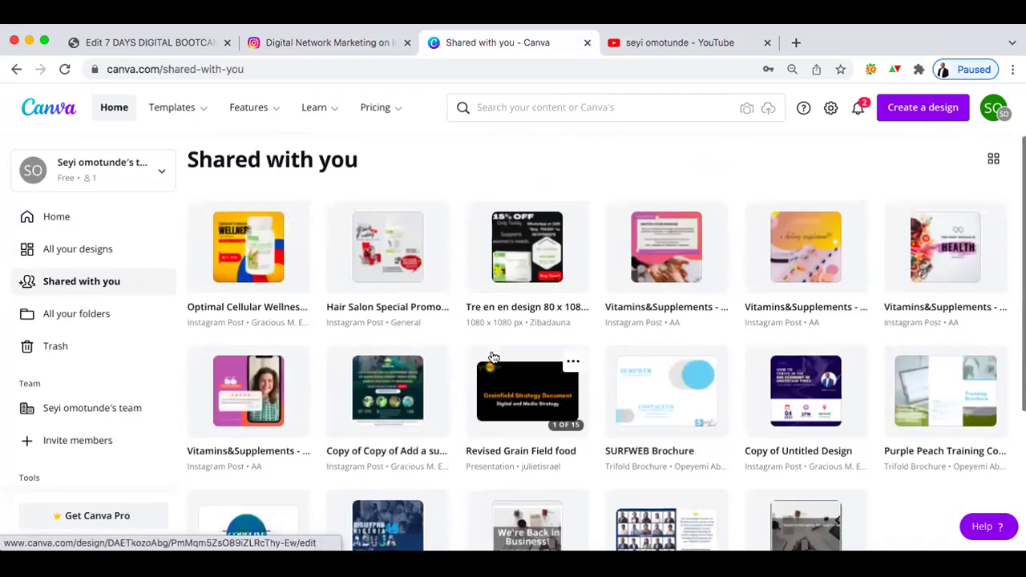
- Open the shared Optimal Cellular Wellness design, review all six pages, then return to the Instagram post
{"action": "left_click", "coordinate": [259, 259]}
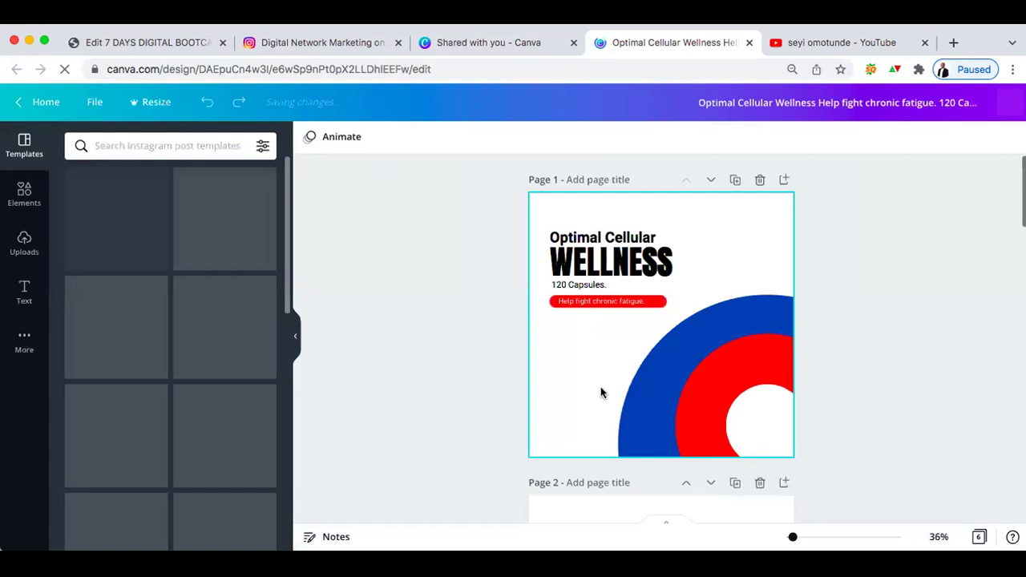
{"action": "scroll", "coordinate": [624, 433], "scroll_direction": "down", "scroll_amount": 3}
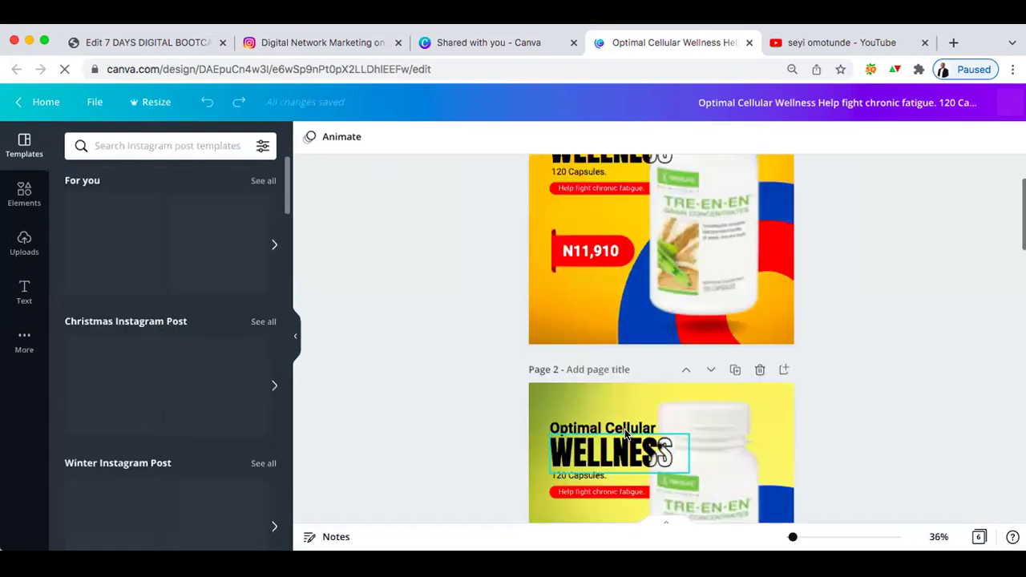
{"action": "scroll", "coordinate": [625, 429], "scroll_direction": "down", "scroll_amount": 10}
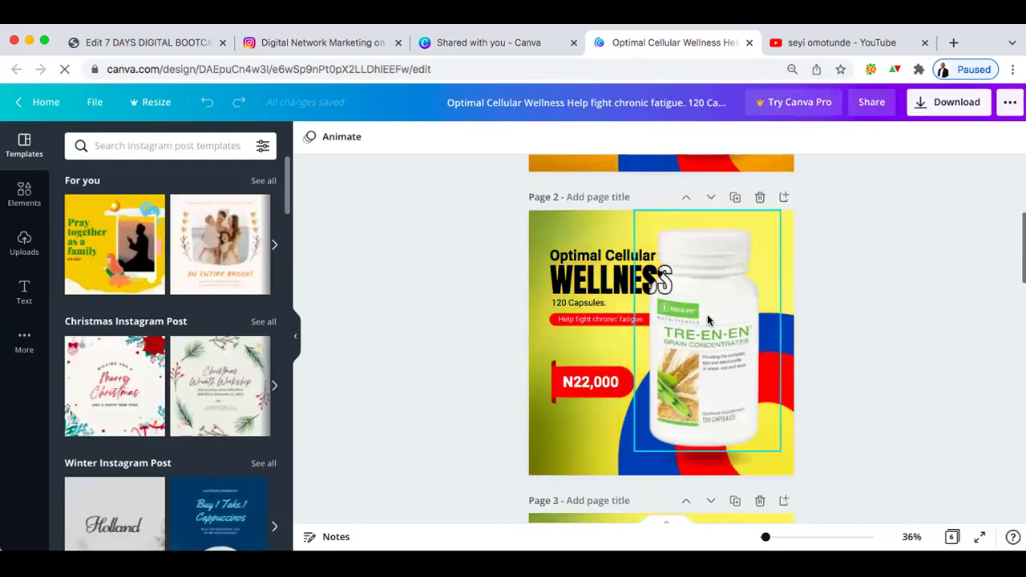
{"action": "scroll", "coordinate": [707, 321], "scroll_direction": "down", "scroll_amount": 5}
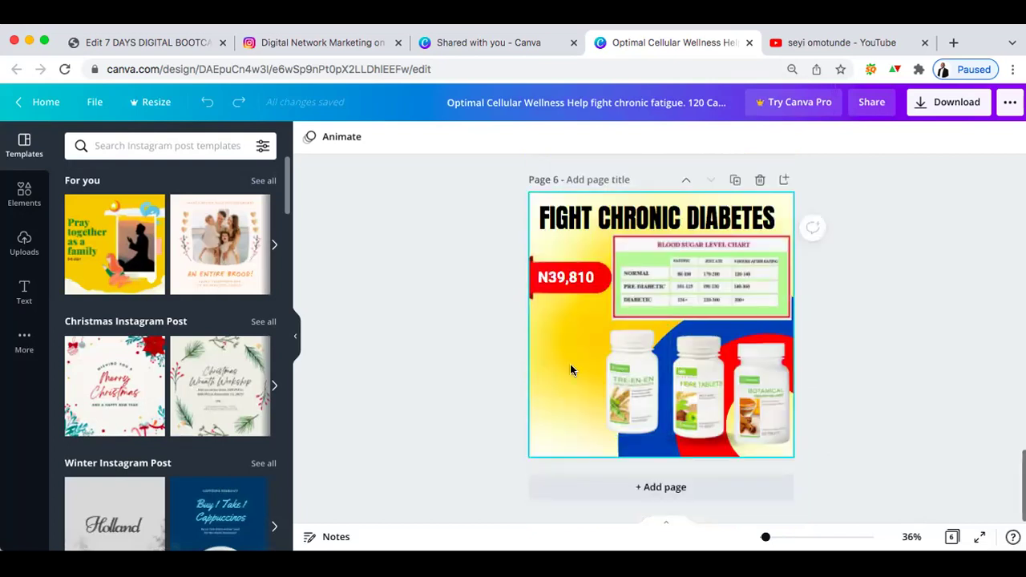
{"action": "scroll", "coordinate": [579, 344], "scroll_direction": "up", "scroll_amount": 1}
{"action": "scroll", "coordinate": [685, 295], "scroll_direction": "up", "scroll_amount": 15}
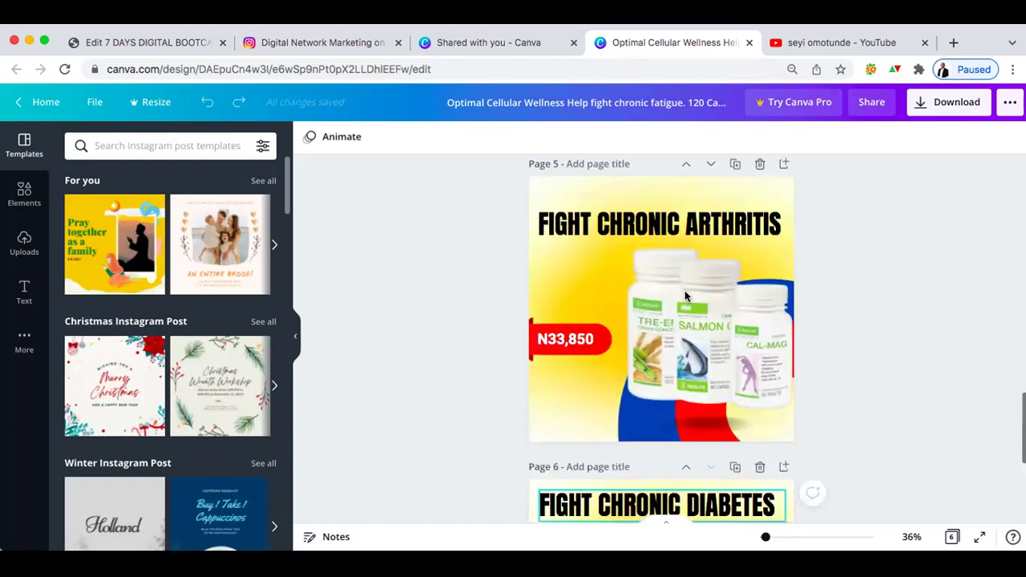
{"action": "scroll", "coordinate": [685, 296], "scroll_direction": "up", "scroll_amount": 3}
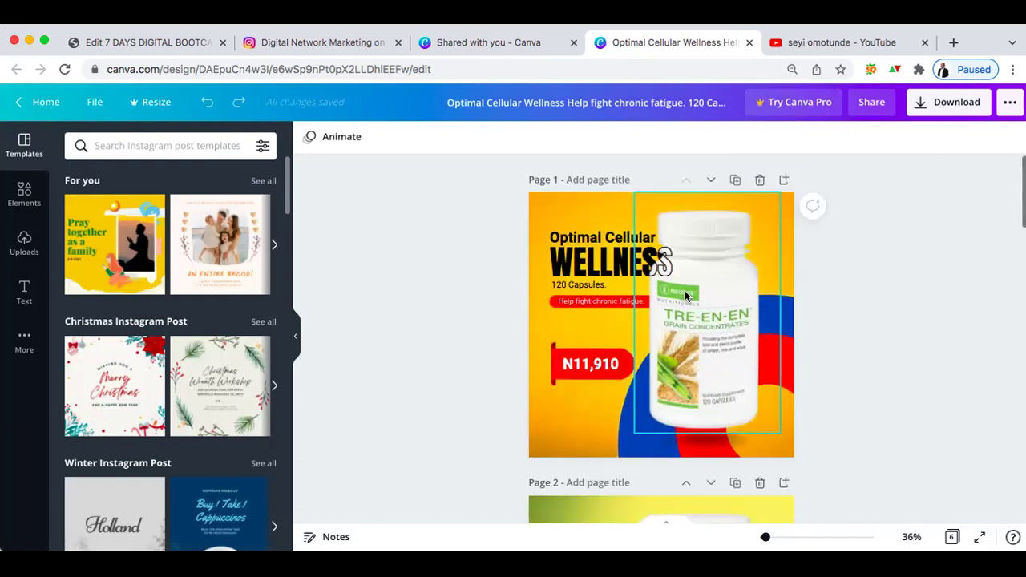
{"action": "scroll", "coordinate": [685, 296], "scroll_direction": "down", "scroll_amount": 20}
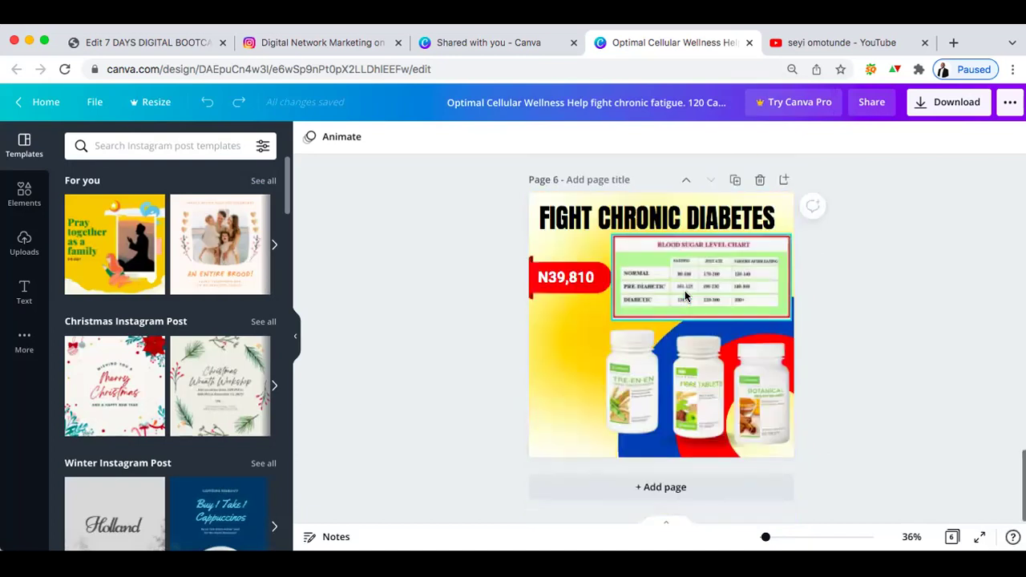
{"action": "scroll", "coordinate": [685, 295], "scroll_direction": "up", "scroll_amount": 10}
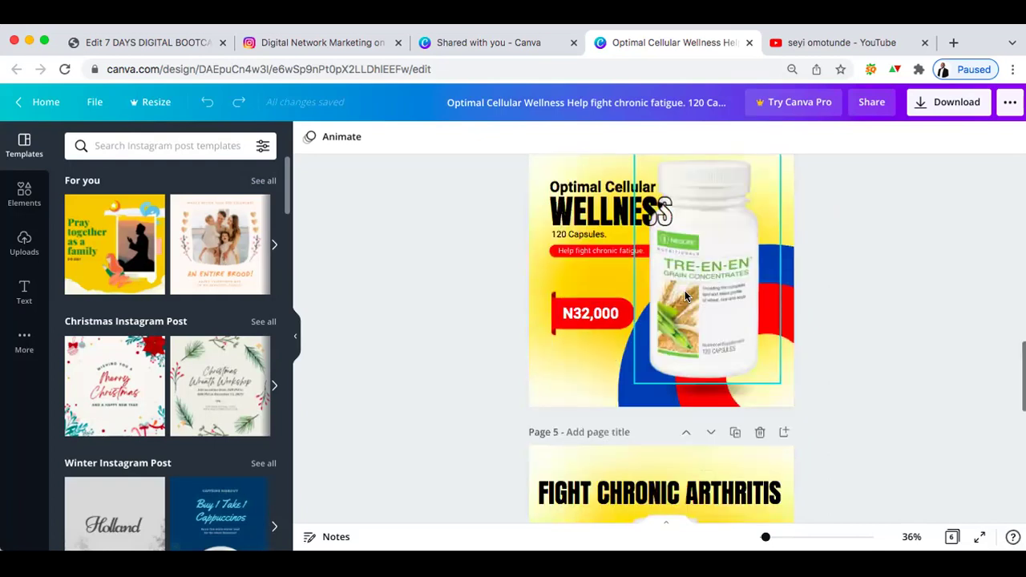
{"action": "scroll", "coordinate": [685, 296], "scroll_direction": "up", "scroll_amount": 15}
{"action": "scroll", "coordinate": [684, 296], "scroll_direction": "down", "scroll_amount": 20}
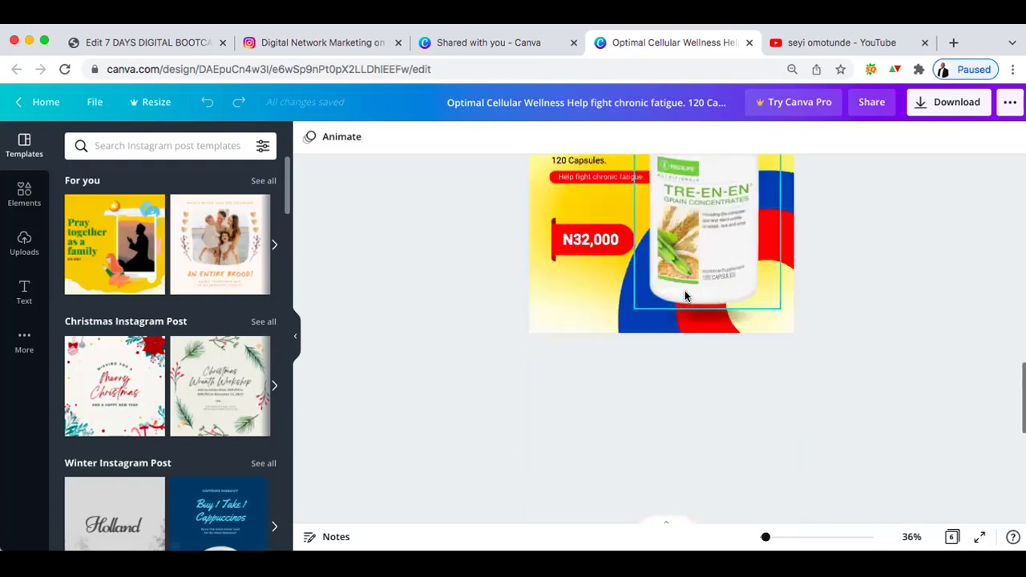
{"action": "scroll", "coordinate": [684, 296], "scroll_direction": "up", "scroll_amount": 20}
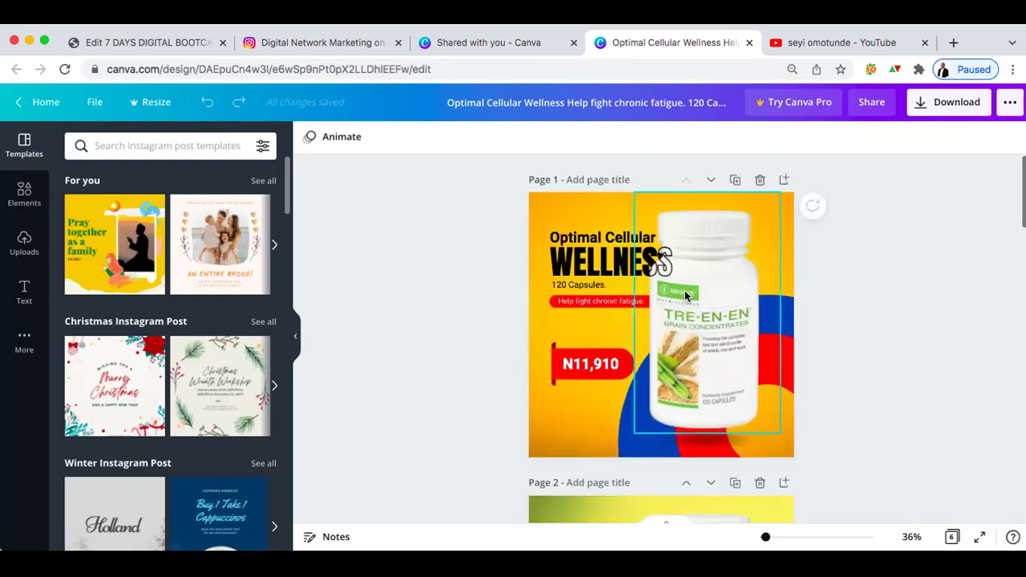
{"action": "scroll", "coordinate": [685, 296], "scroll_direction": "down", "scroll_amount": 10}
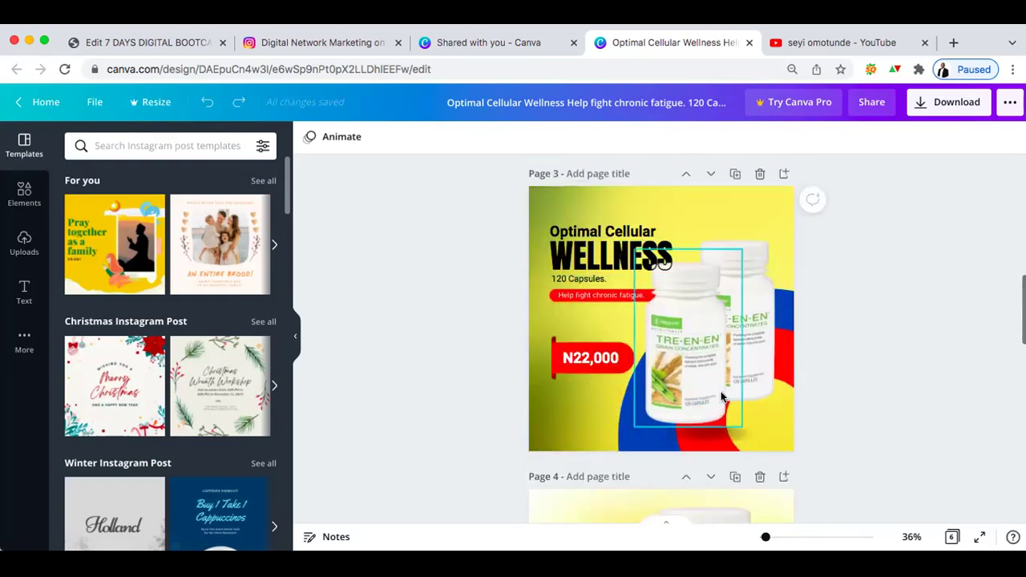
{"action": "scroll", "coordinate": [722, 396], "scroll_direction": "down", "scroll_amount": 12}
{"action": "scroll", "coordinate": [722, 396], "scroll_direction": "up", "scroll_amount": 10}
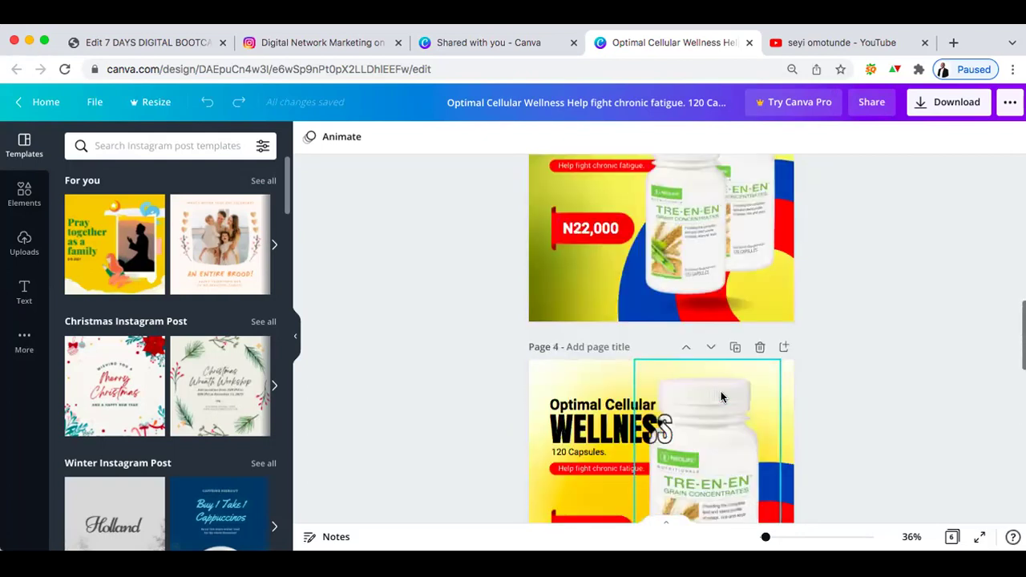
{"action": "scroll", "coordinate": [721, 396], "scroll_direction": "up", "scroll_amount": 10}
{"action": "scroll", "coordinate": [721, 396], "scroll_direction": "down", "scroll_amount": 10}
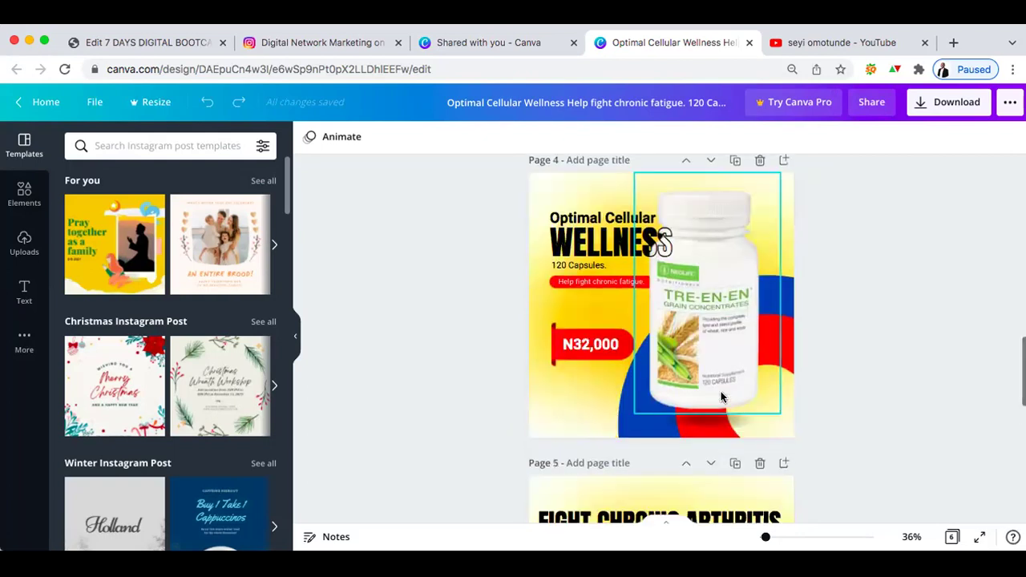
{"action": "scroll", "coordinate": [721, 396], "scroll_direction": "up", "scroll_amount": 2}
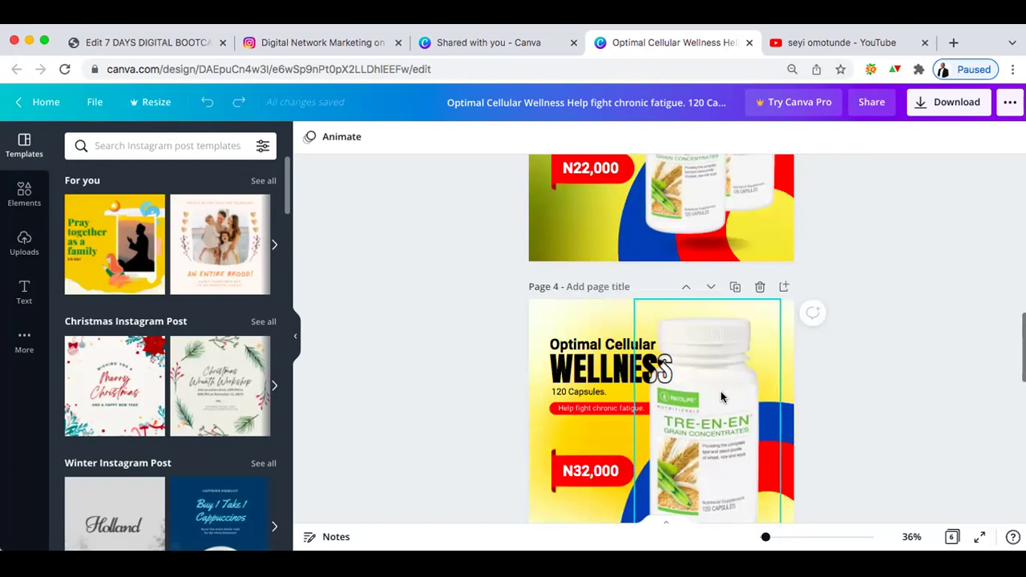
{"action": "scroll", "coordinate": [721, 396], "scroll_direction": "down", "scroll_amount": 10}
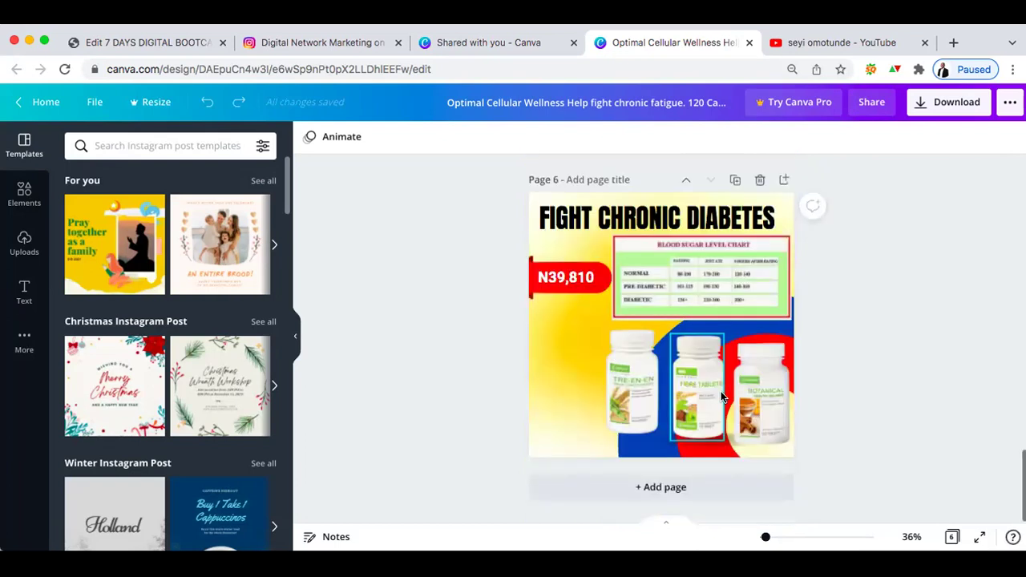
{"action": "scroll", "coordinate": [602, 381], "scroll_direction": "up", "scroll_amount": 1}
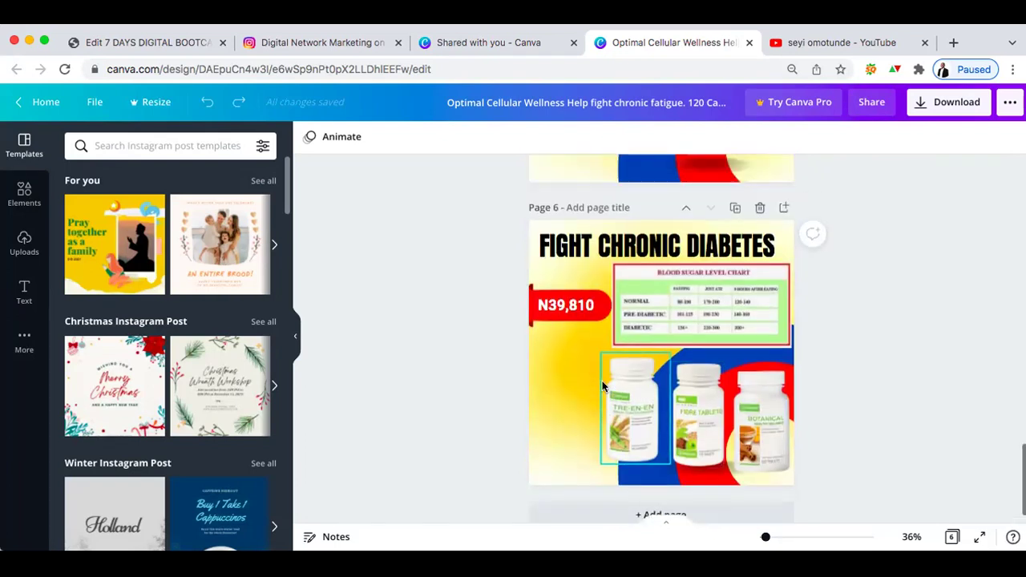
{"action": "scroll", "coordinate": [602, 386], "scroll_direction": "up", "scroll_amount": 15}
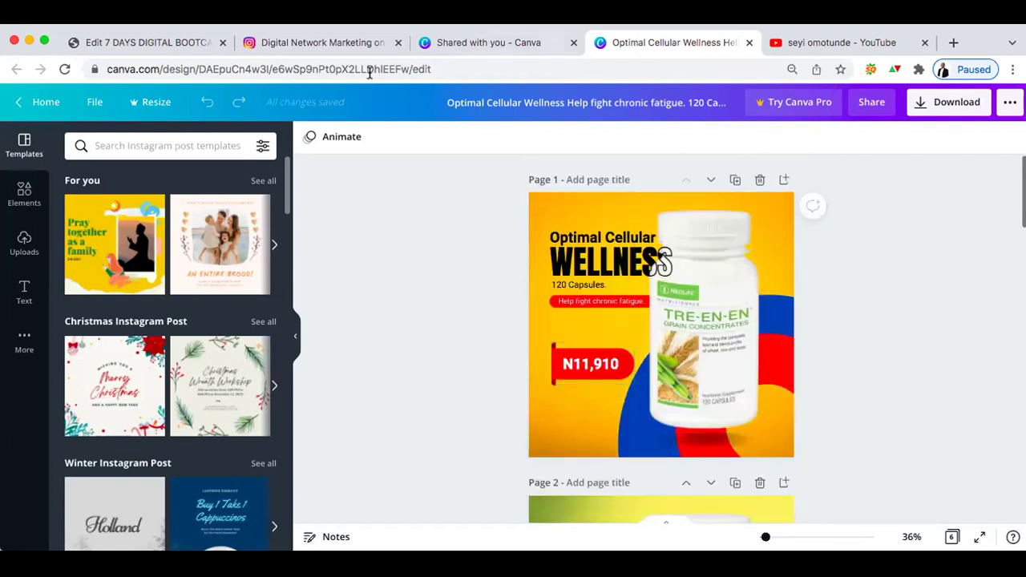
{"action": "left_click", "coordinate": [304, 46]}
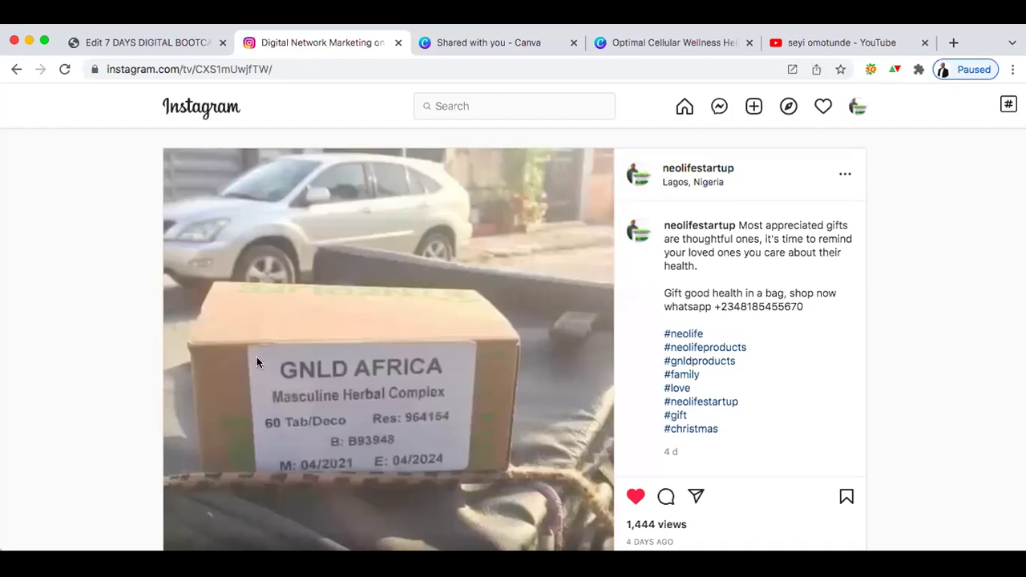
- Go to the Instagram home feed and open the business's own profile
{"action": "scroll", "coordinate": [365, 409], "scroll_direction": "down", "scroll_amount": 10}
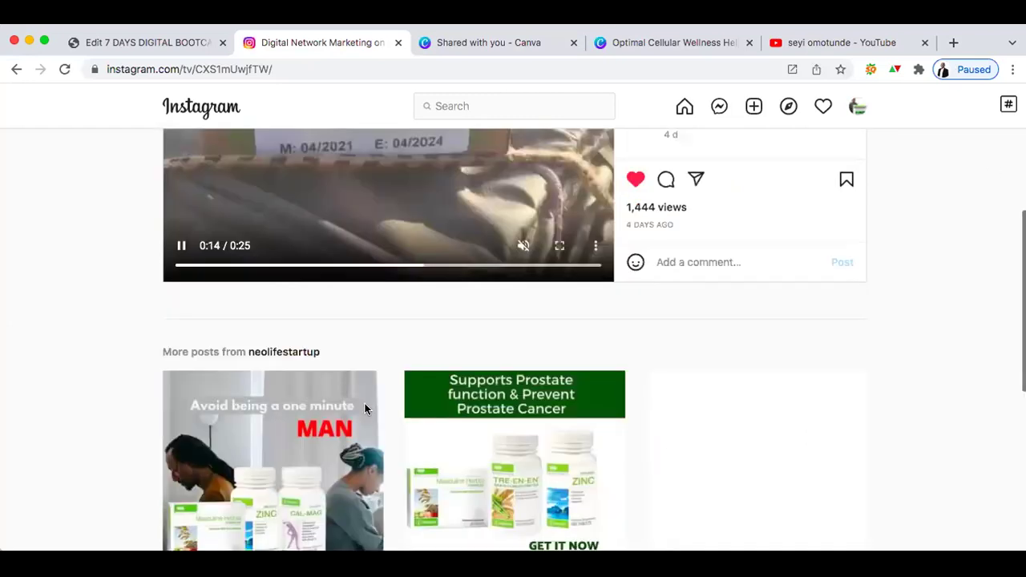
{"action": "scroll", "coordinate": [367, 409], "scroll_direction": "up", "scroll_amount": 10}
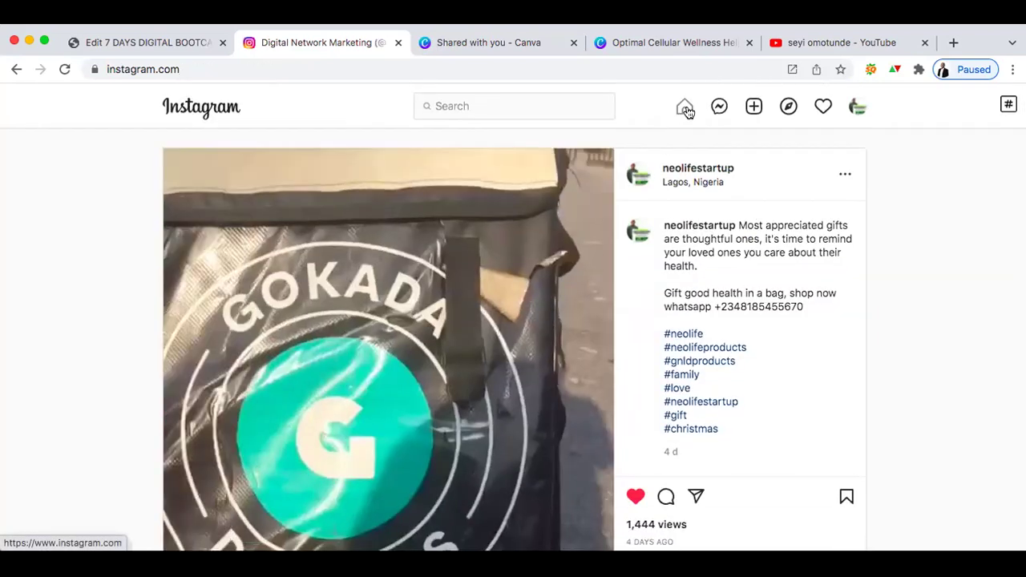
{"action": "left_click", "coordinate": [685, 108]}
{"action": "left_click", "coordinate": [749, 184]}
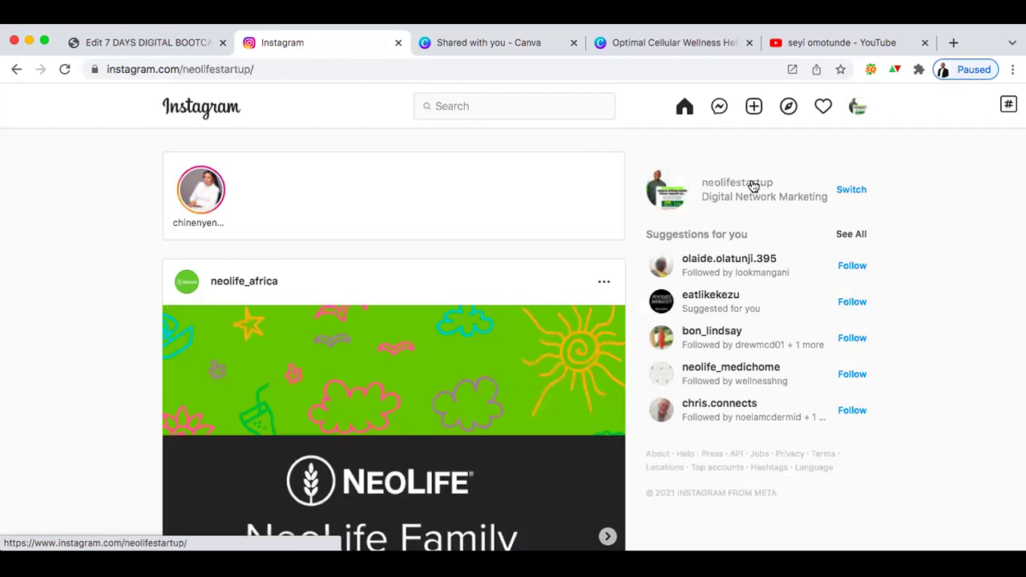
- Check the profile's Reels and Videos tabs and open the commission report video
{"action": "scroll", "coordinate": [586, 330], "scroll_direction": "down", "scroll_amount": 3}
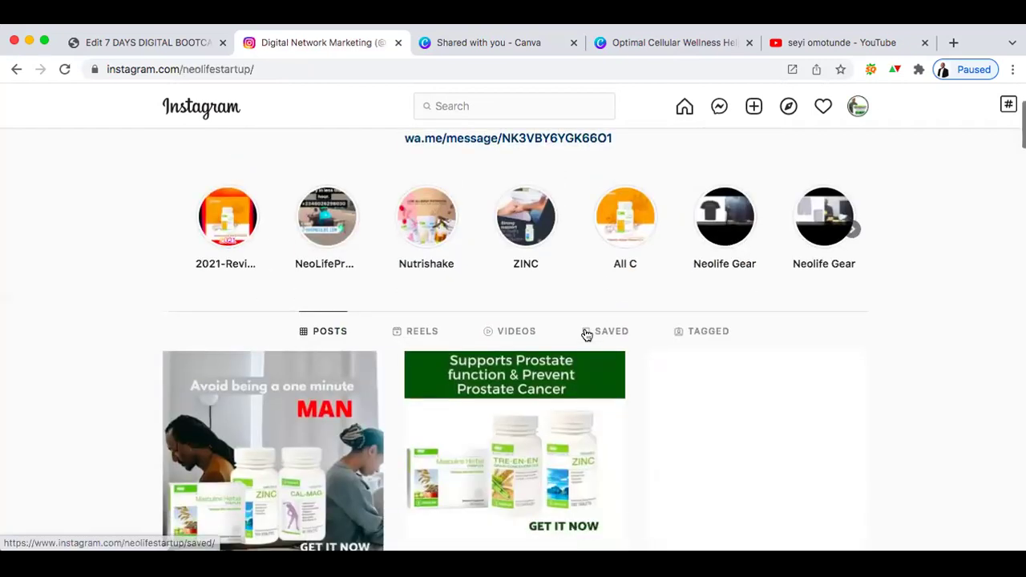
{"action": "left_click", "coordinate": [413, 333]}
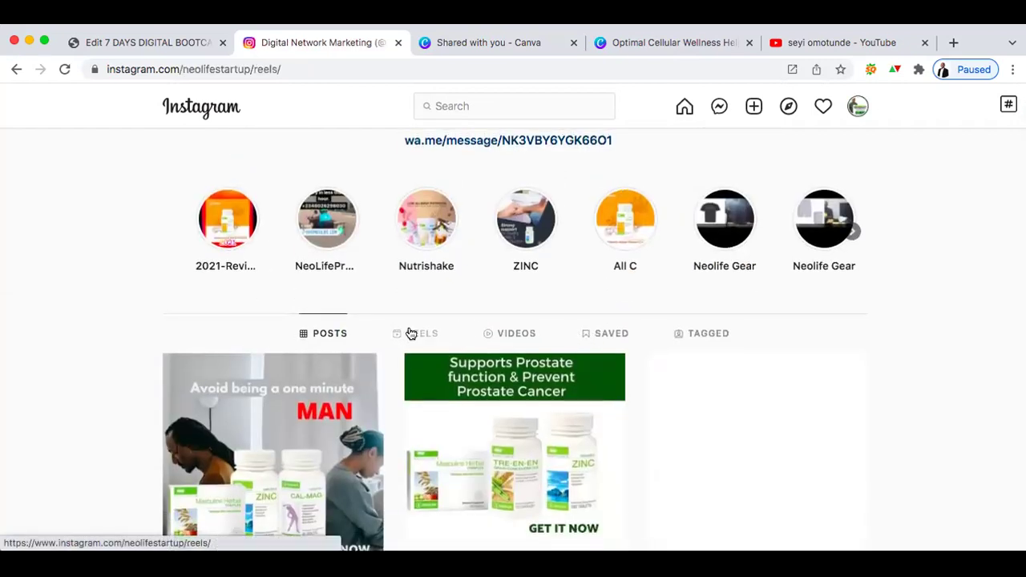
{"action": "scroll", "coordinate": [410, 333], "scroll_direction": "down", "scroll_amount": 3}
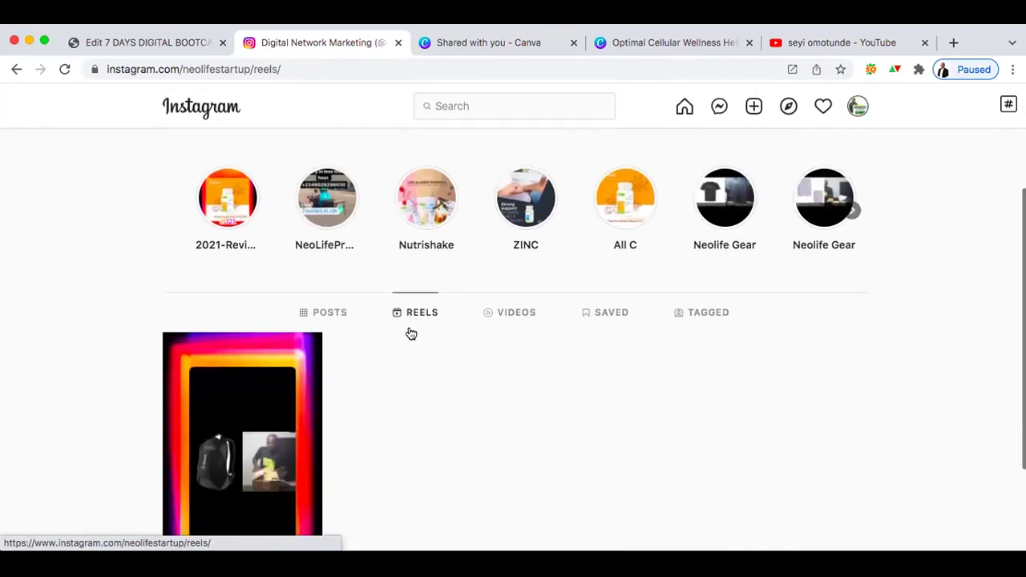
{"action": "left_click", "coordinate": [499, 265]}
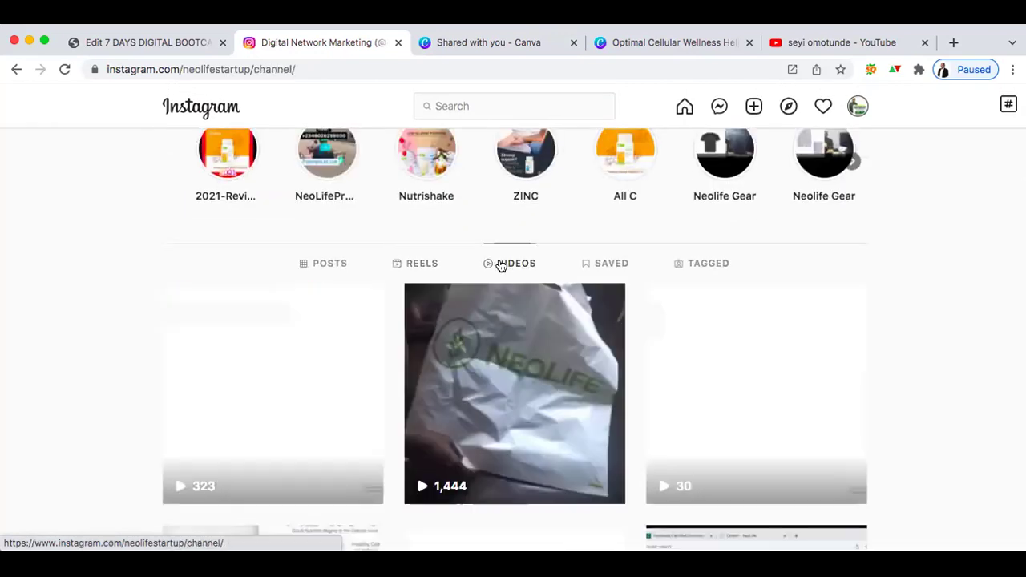
{"action": "scroll", "coordinate": [527, 394], "scroll_direction": "down", "scroll_amount": 5}
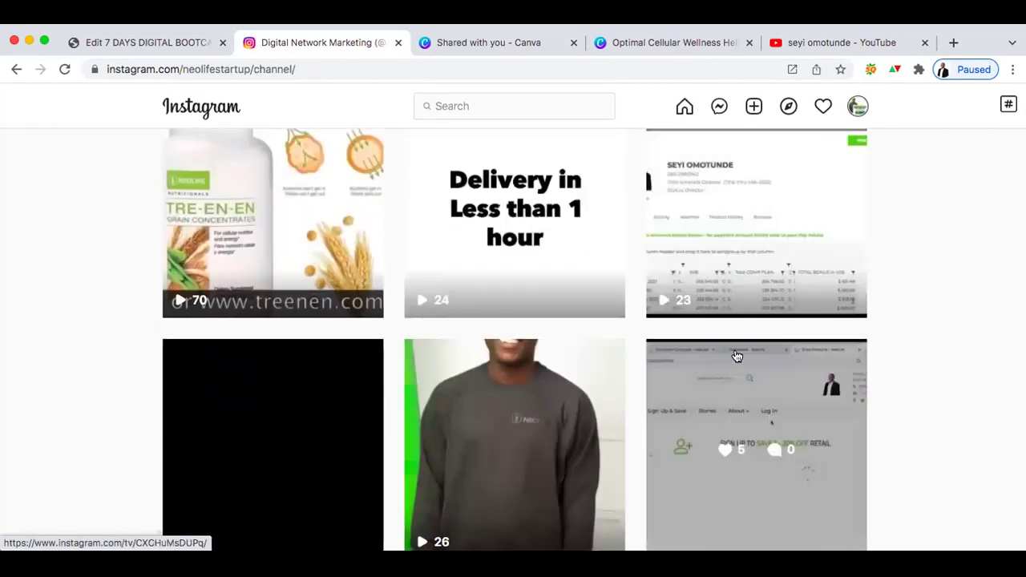
{"action": "scroll", "coordinate": [746, 265], "scroll_direction": "down", "scroll_amount": 2}
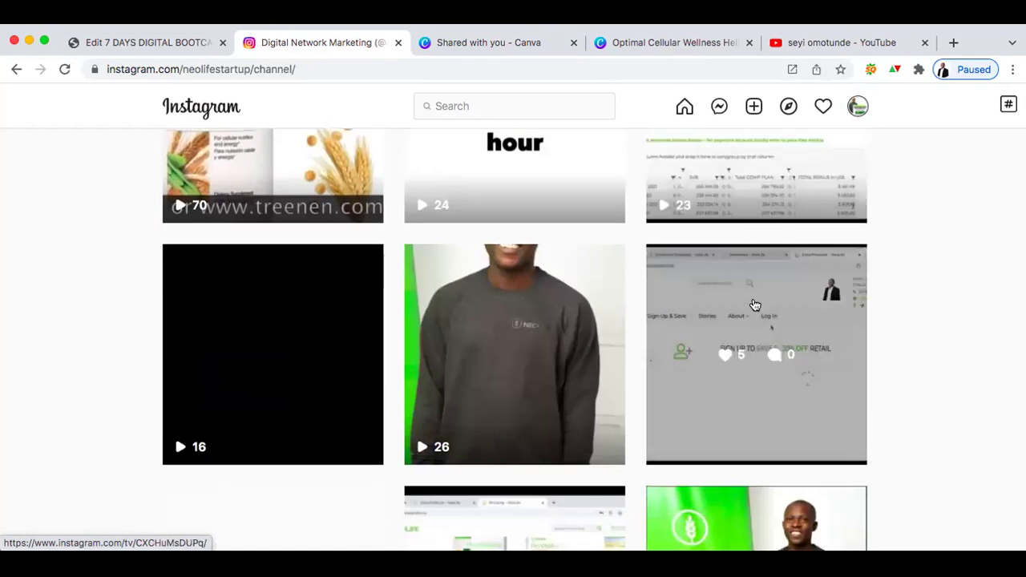
{"action": "scroll", "coordinate": [746, 221], "scroll_direction": "up", "scroll_amount": 2}
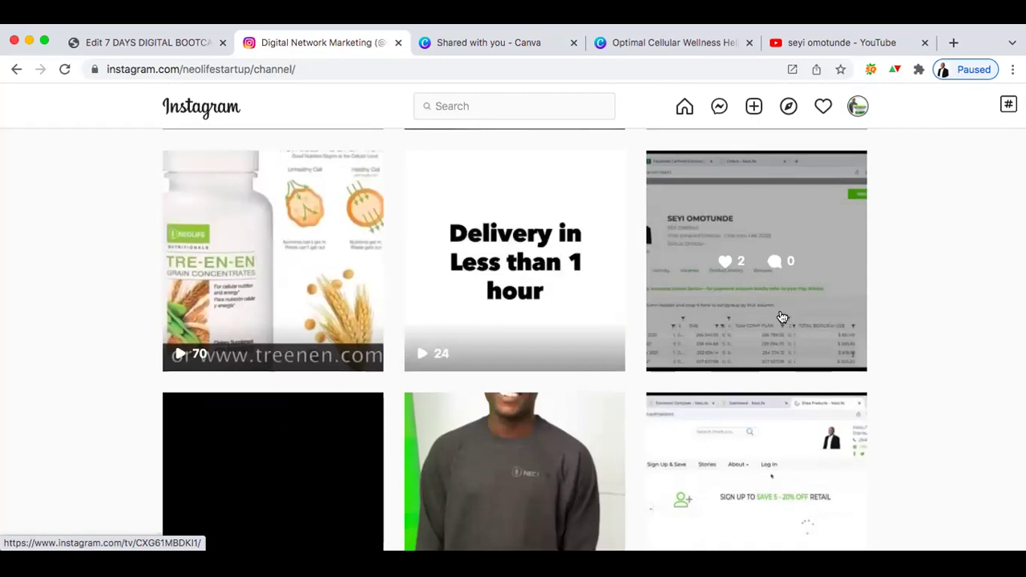
{"action": "left_click", "coordinate": [782, 317]}
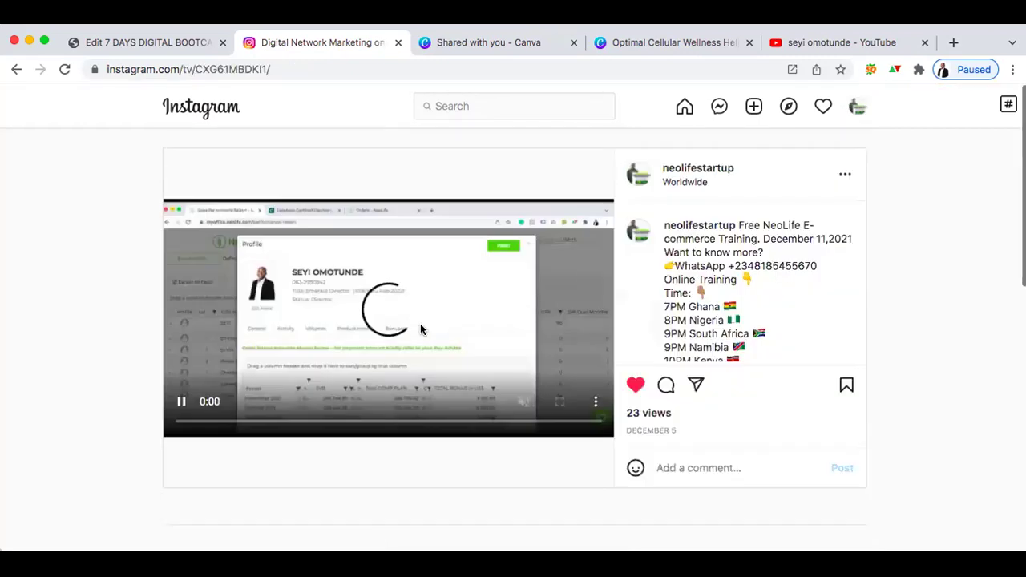
{"action": "scroll", "coordinate": [481, 413], "scroll_direction": "down", "scroll_amount": 1}
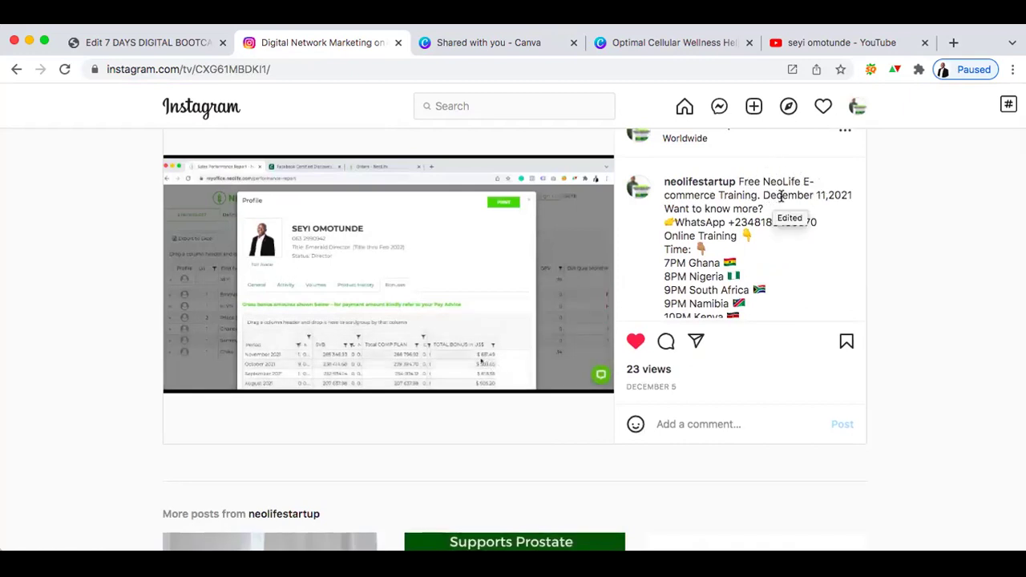
- Return to the home feed, reopen the business profile, and scroll through its post grid
{"action": "left_click", "coordinate": [684, 109]}
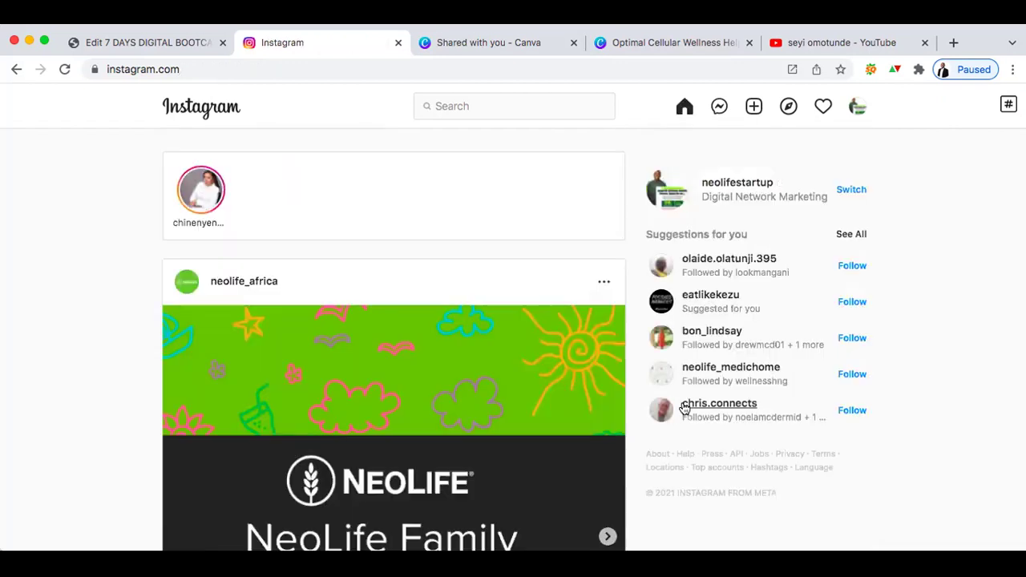
{"action": "left_click", "coordinate": [709, 181]}
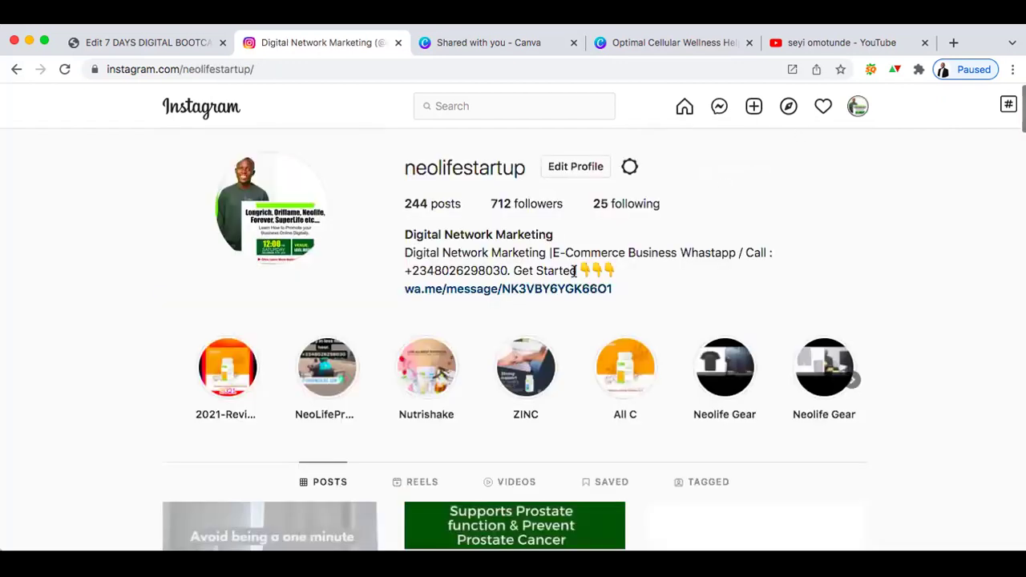
{"action": "scroll", "coordinate": [525, 409], "scroll_direction": "down", "scroll_amount": 15}
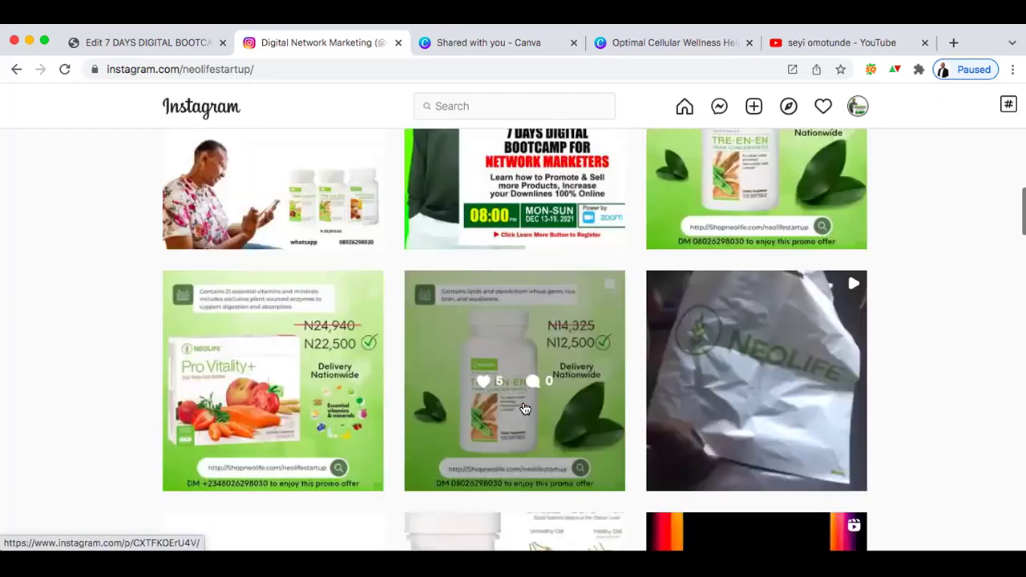
{"action": "scroll", "coordinate": [525, 409], "scroll_direction": "down", "scroll_amount": 7}
{"action": "scroll", "coordinate": [525, 409], "scroll_direction": "down", "scroll_amount": 3}
{"action": "scroll", "coordinate": [522, 408], "scroll_direction": "up", "scroll_amount": 2}
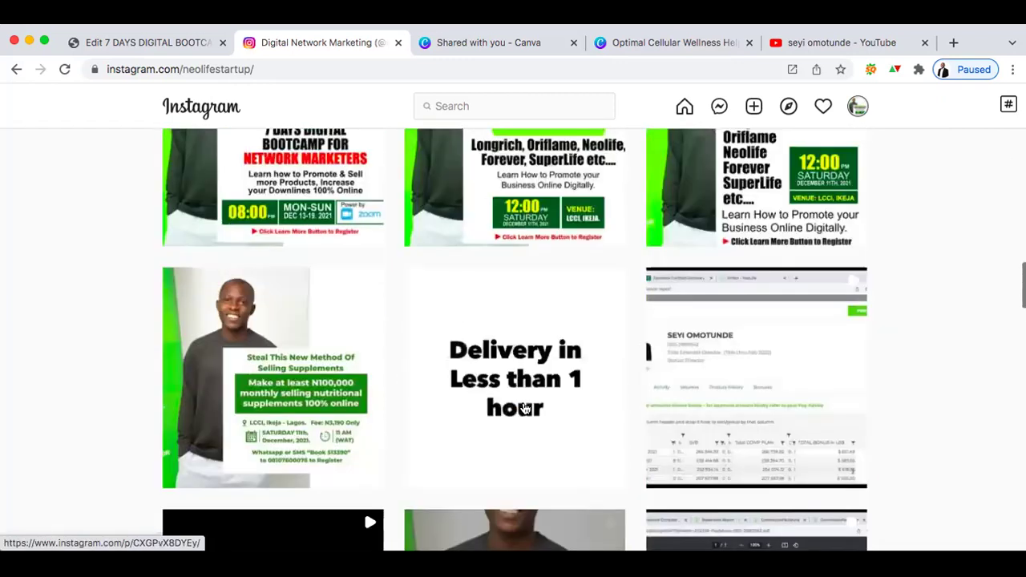
{"action": "scroll", "coordinate": [474, 446], "scroll_direction": "down", "scroll_amount": 1}
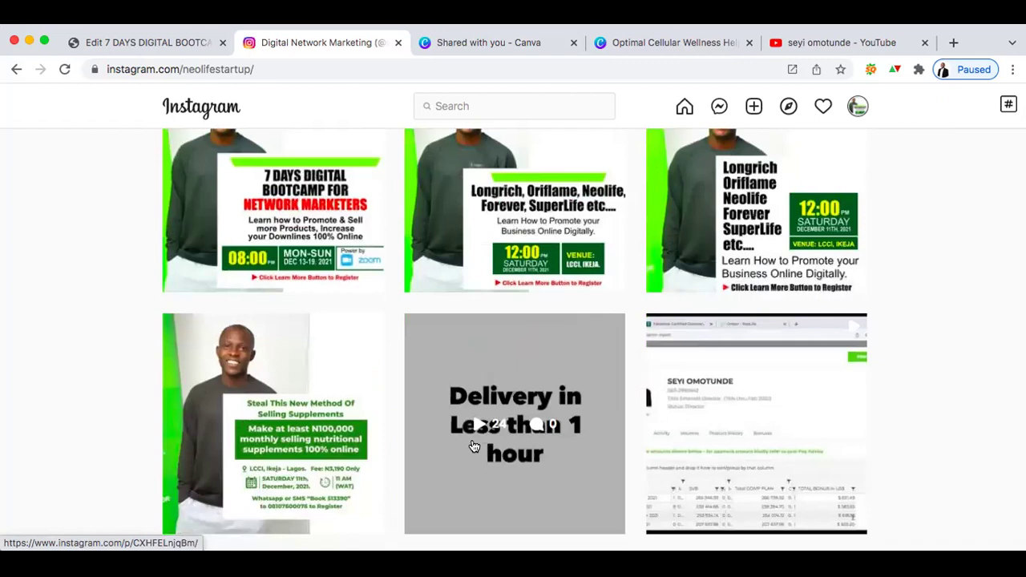
{"action": "scroll", "coordinate": [474, 447], "scroll_direction": "down", "scroll_amount": 2}
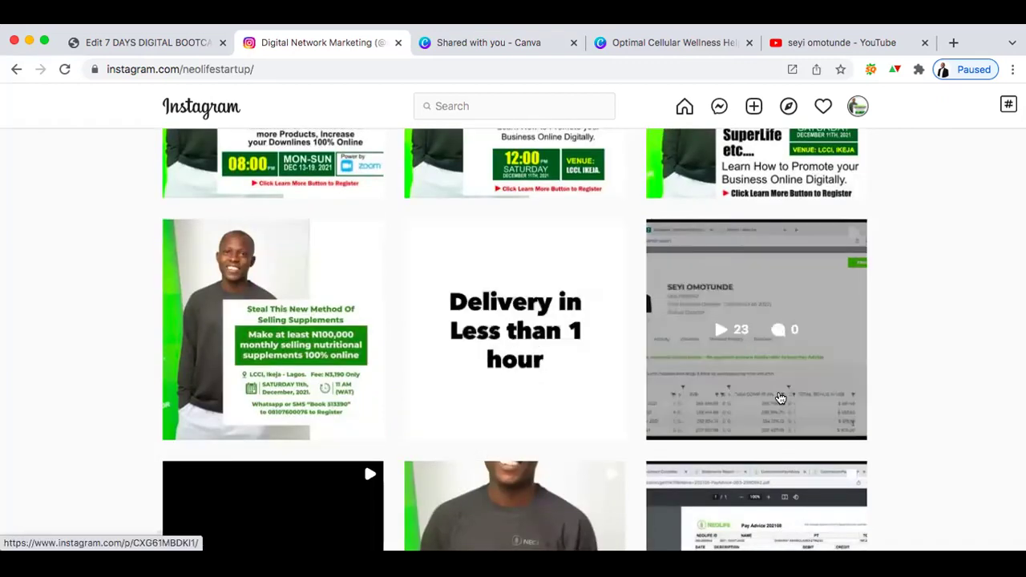
{"action": "scroll", "coordinate": [782, 398], "scroll_direction": "down", "scroll_amount": 1}
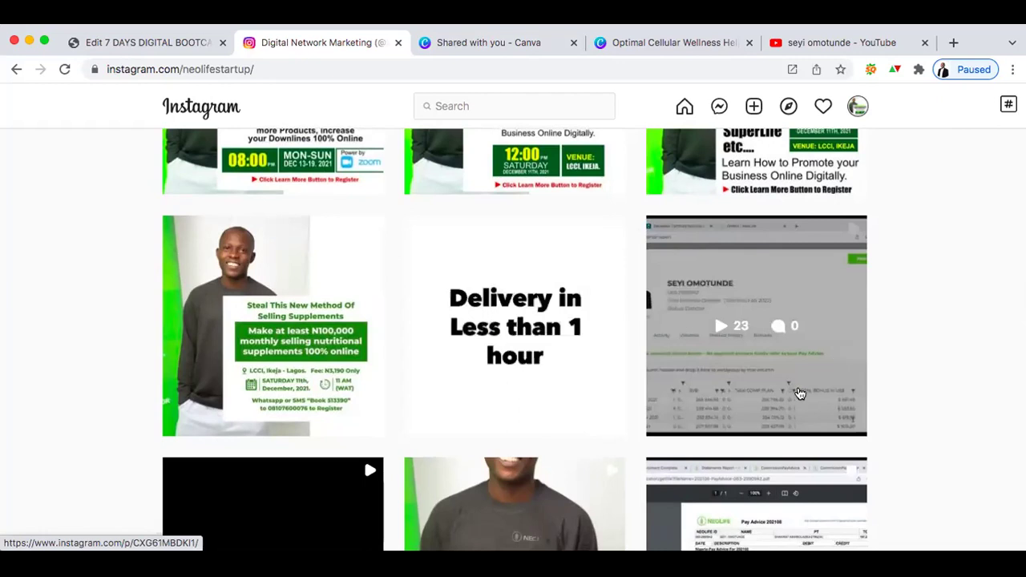
{"action": "scroll", "coordinate": [799, 393], "scroll_direction": "down", "scroll_amount": 3}
{"action": "scroll", "coordinate": [790, 373], "scroll_direction": "down", "scroll_amount": 1}
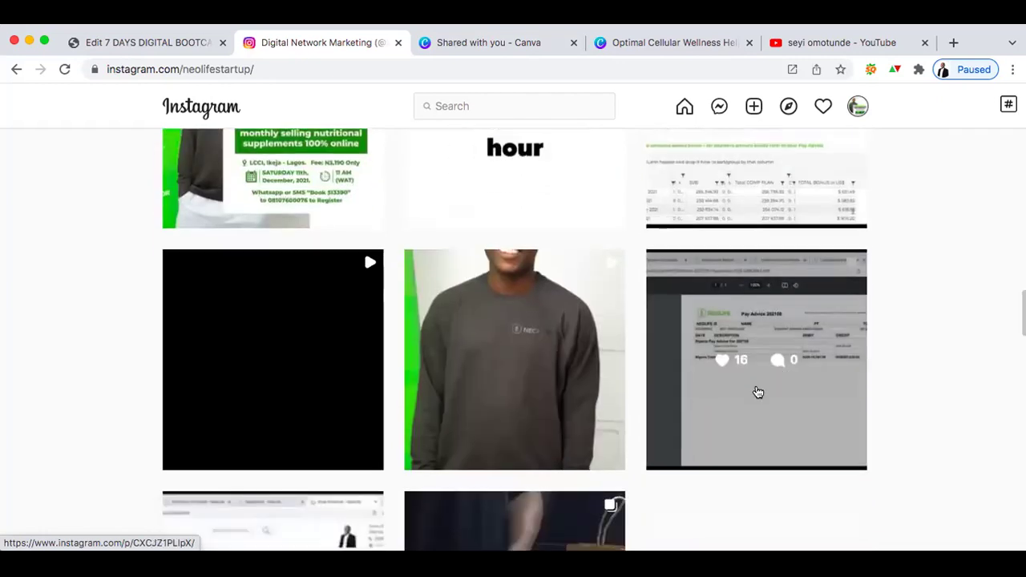
{"action": "left_click", "coordinate": [755, 385]}
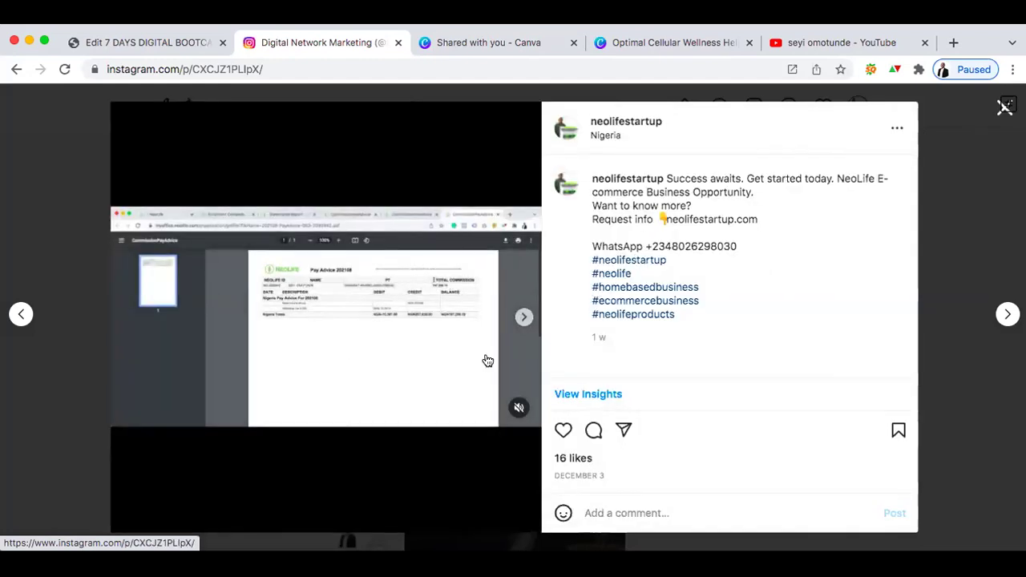
{"action": "left_click", "coordinate": [518, 408]}
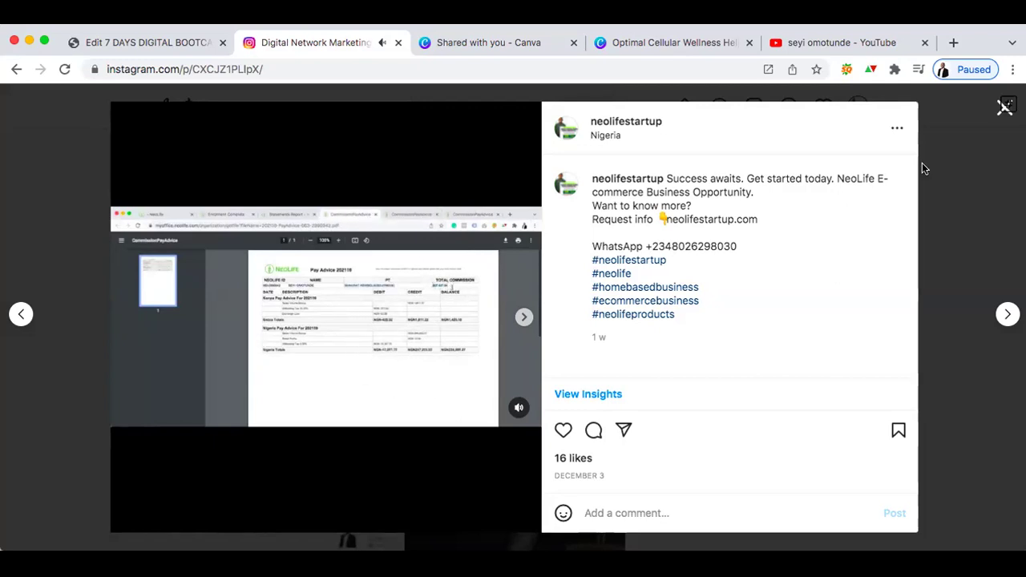
{"action": "left_click", "coordinate": [1005, 107]}
{"action": "scroll", "coordinate": [642, 250], "scroll_direction": "down", "scroll_amount": 2}
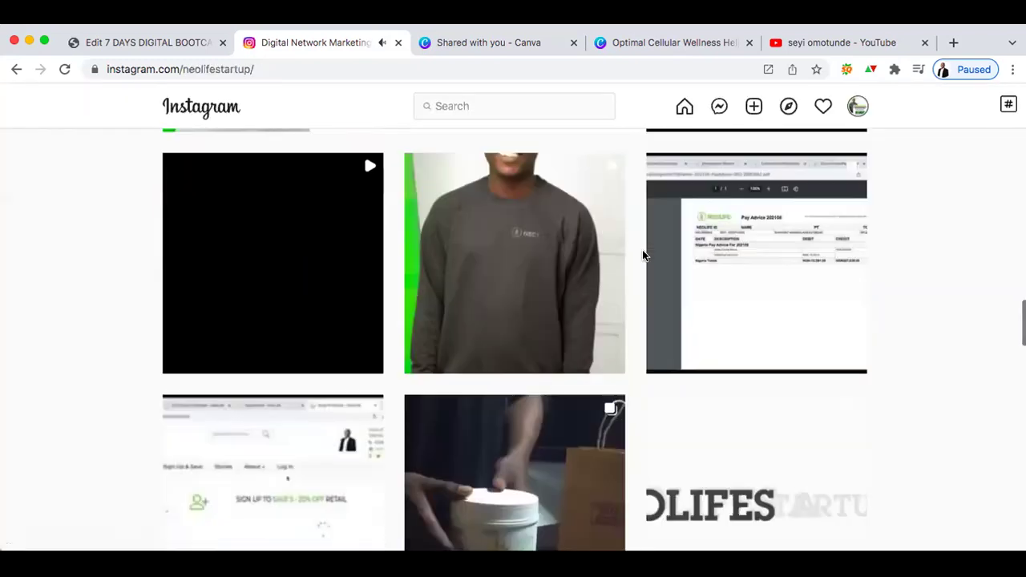
{"action": "scroll", "coordinate": [546, 309], "scroll_direction": "up", "scroll_amount": 2}
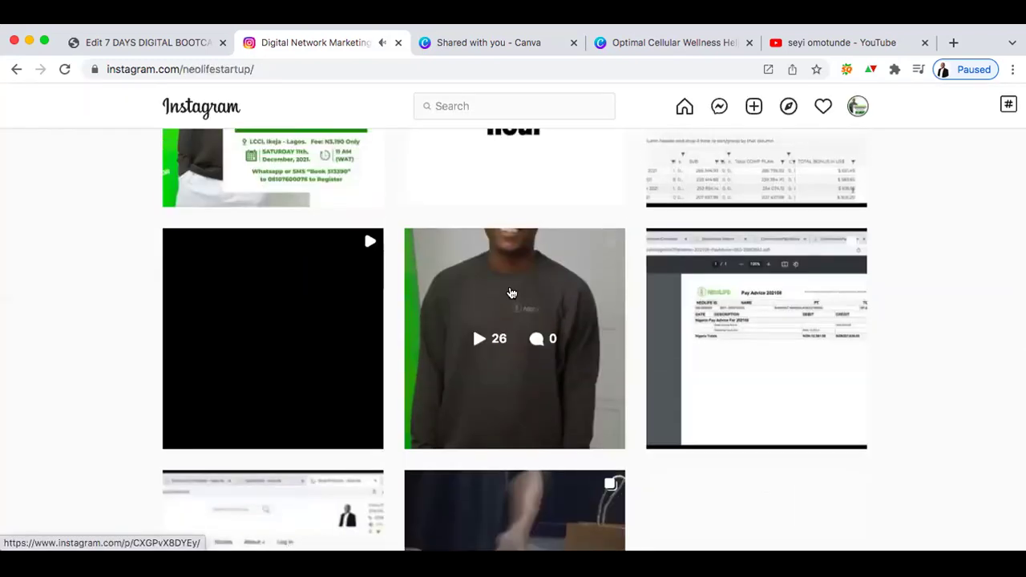
{"action": "left_click", "coordinate": [511, 292]}
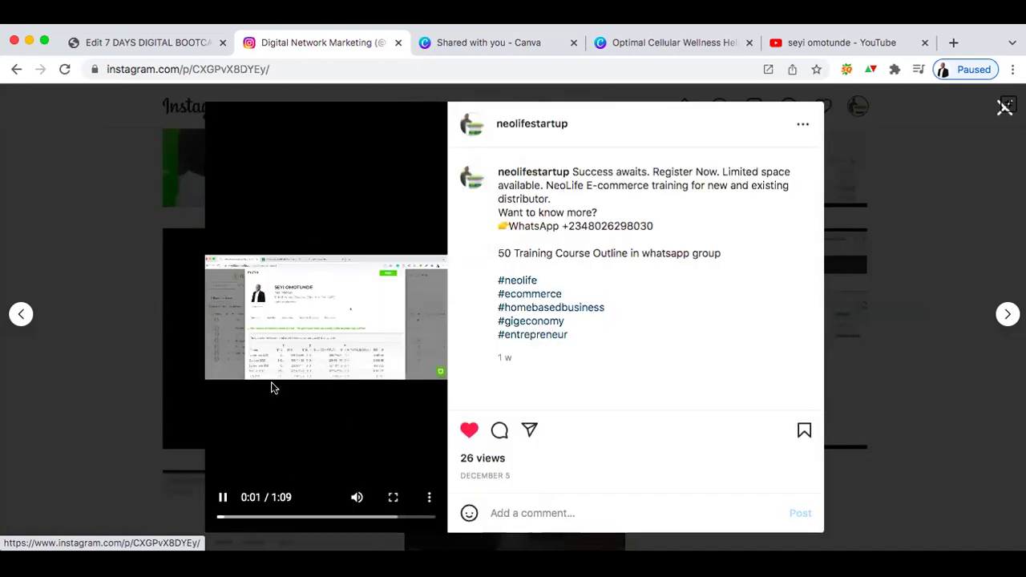
{"action": "left_click_drag", "start_coordinate": [222, 520], "coordinate": [209, 522]}
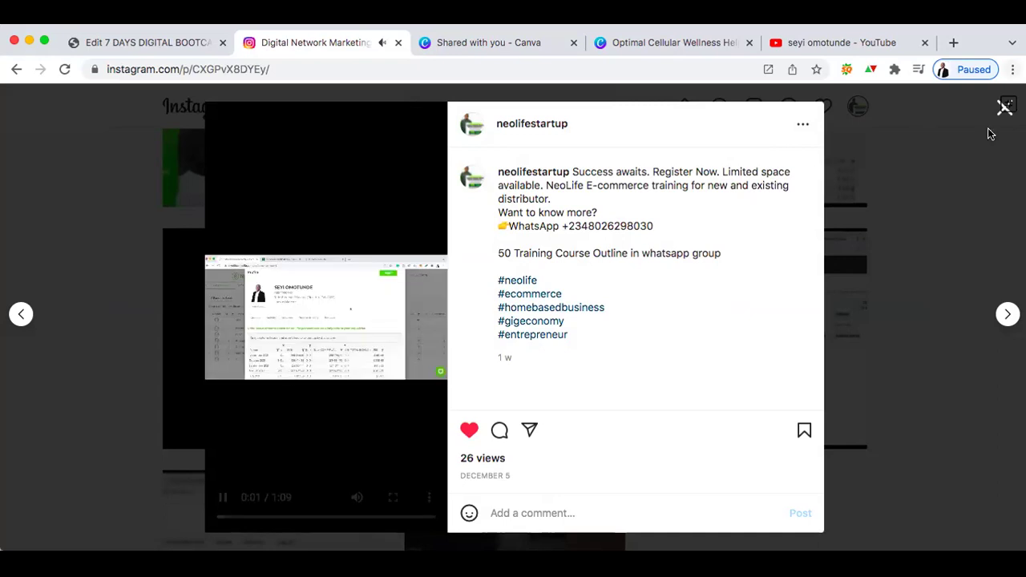
{"action": "left_click", "coordinate": [1005, 106]}
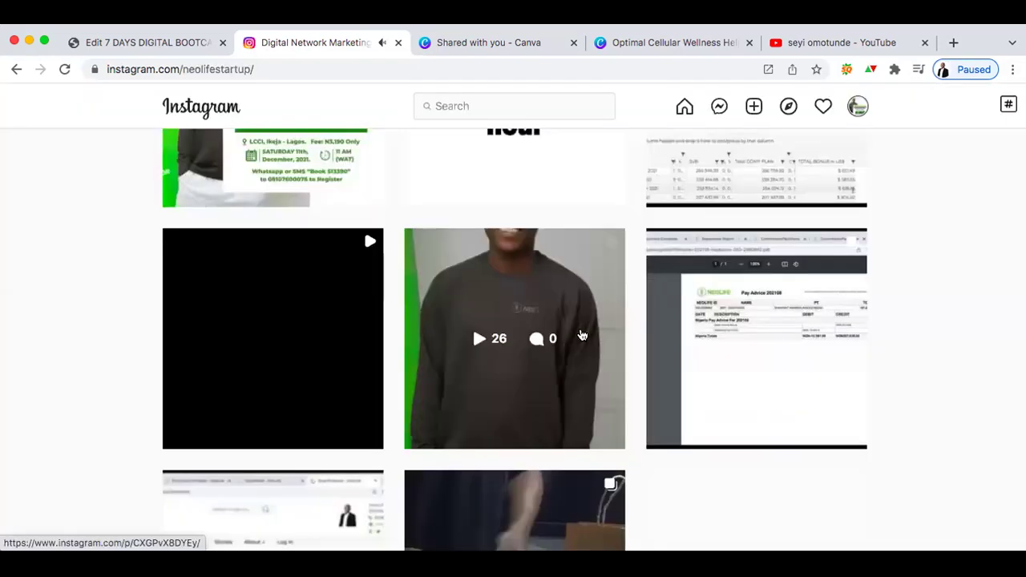
{"action": "scroll", "coordinate": [582, 335], "scroll_direction": "down", "scroll_amount": 5}
{"action": "left_click", "coordinate": [318, 248]}
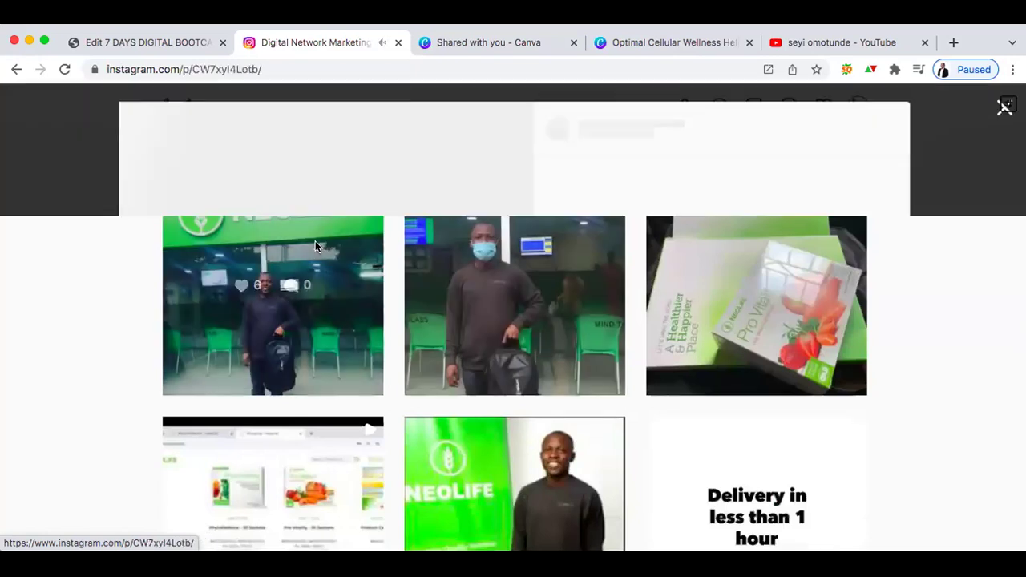
- Close the post viewer and scroll the profile's post grid
{"action": "left_click", "coordinate": [999, 118]}
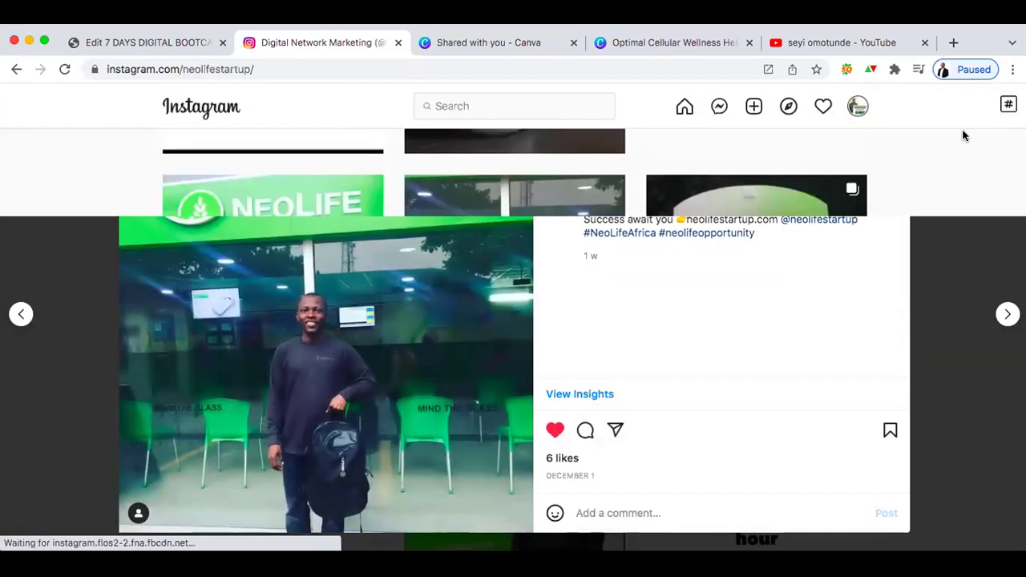
{"action": "scroll", "coordinate": [537, 328], "scroll_direction": "down", "scroll_amount": 3}
{"action": "scroll", "coordinate": [536, 328], "scroll_direction": "down", "scroll_amount": 2}
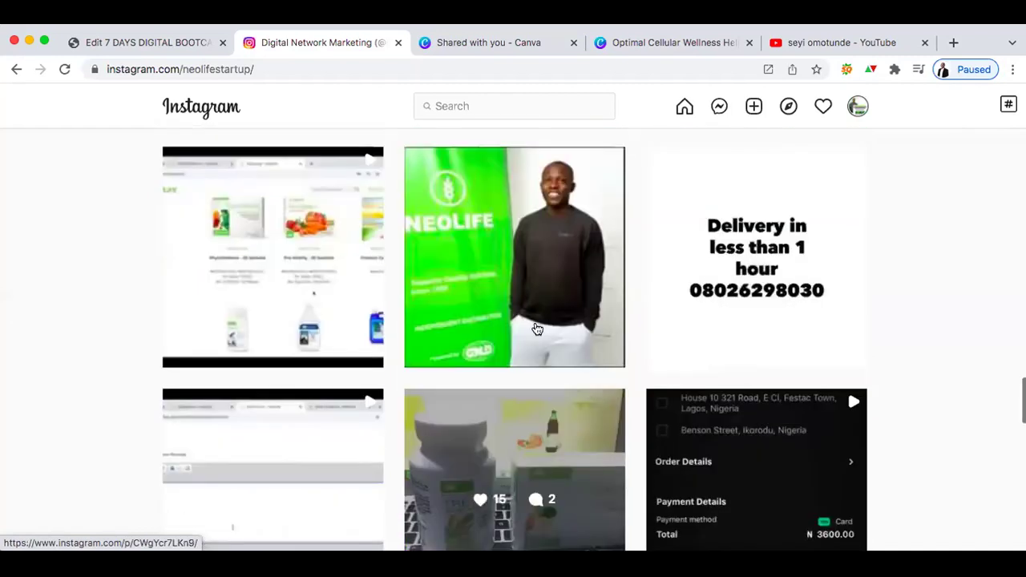
{"action": "scroll", "coordinate": [539, 263], "scroll_direction": "up", "scroll_amount": 2}
- View the Ecommerce Website video post paused, close it, and keep scrolling the grid
{"action": "left_click", "coordinate": [537, 264]}
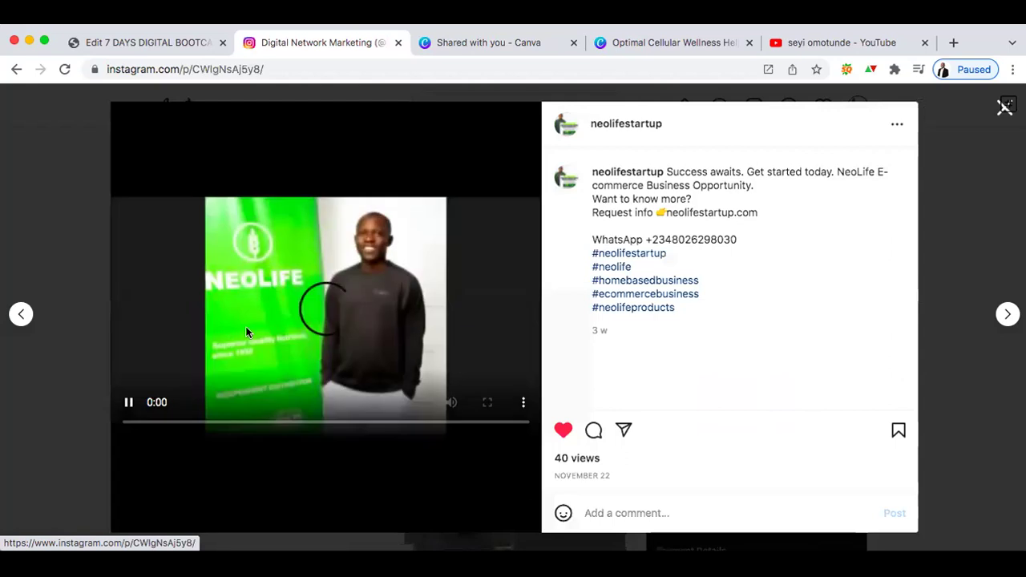
{"action": "left_click", "coordinate": [247, 358]}
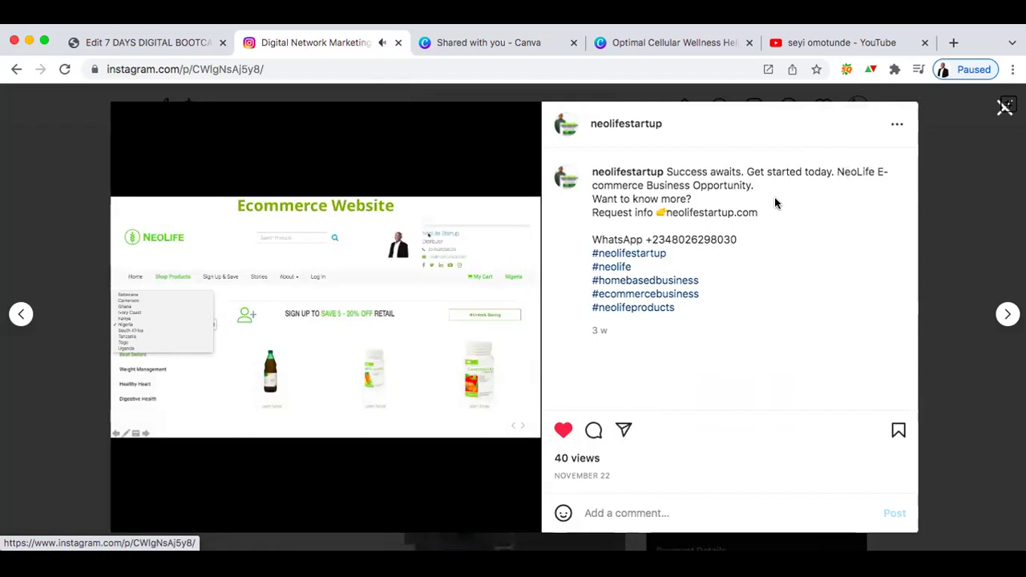
{"action": "mouse_move", "coordinate": [442, 317]}
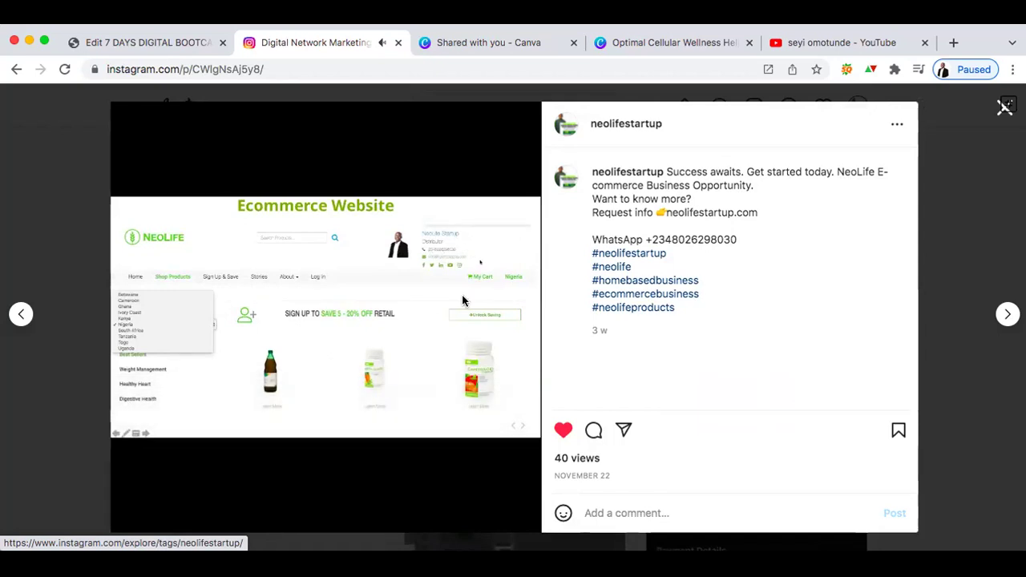
{"action": "left_click", "coordinate": [1002, 111]}
{"action": "scroll", "coordinate": [597, 352], "scroll_direction": "down", "scroll_amount": 5}
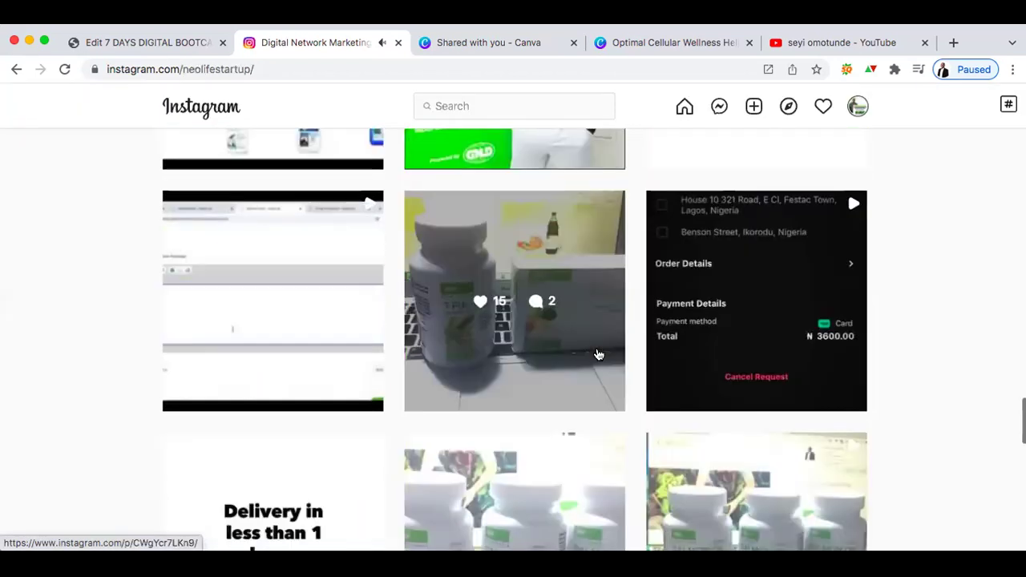
{"action": "scroll", "coordinate": [597, 353], "scroll_direction": "down", "scroll_amount": 10}
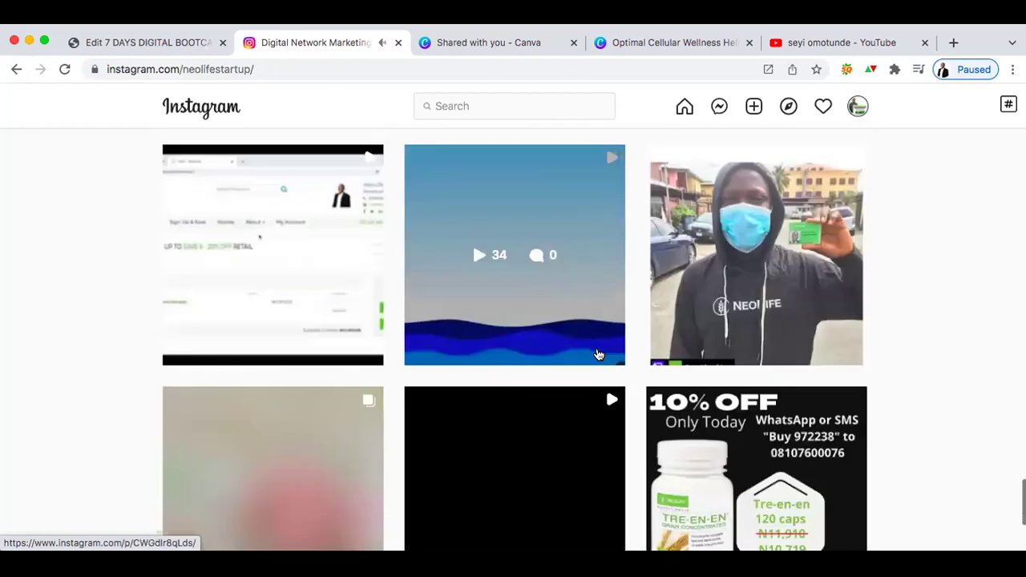
{"action": "scroll", "coordinate": [598, 354], "scroll_direction": "up", "scroll_amount": 4}
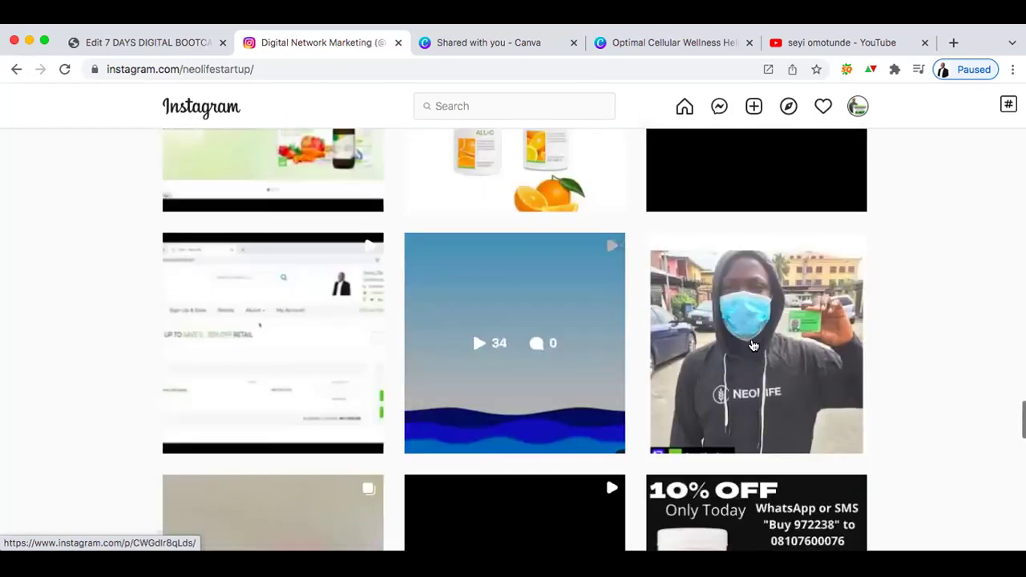
{"action": "scroll", "coordinate": [764, 383], "scroll_direction": "down", "scroll_amount": 8}
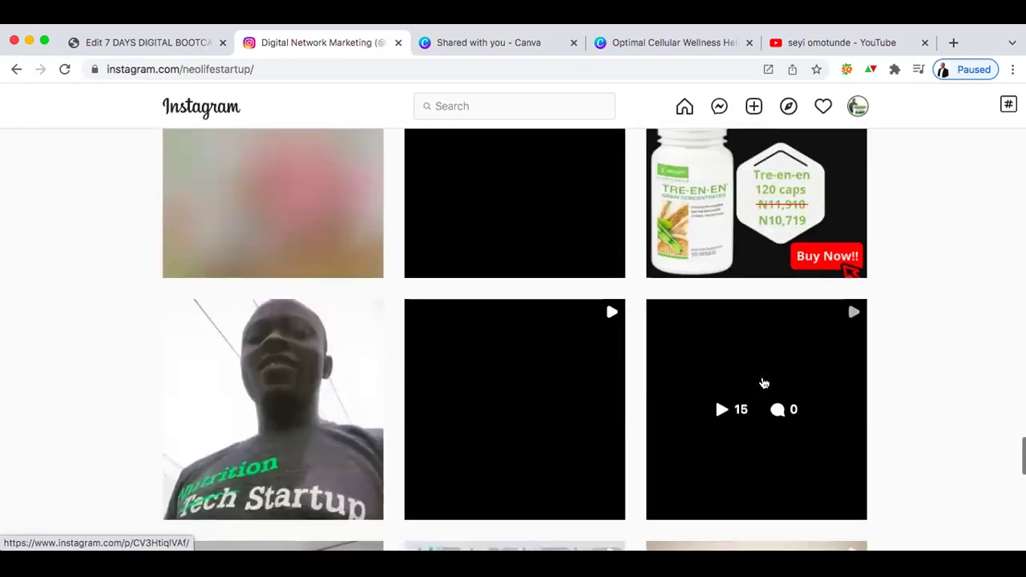
{"action": "scroll", "coordinate": [764, 384], "scroll_direction": "up", "scroll_amount": 2}
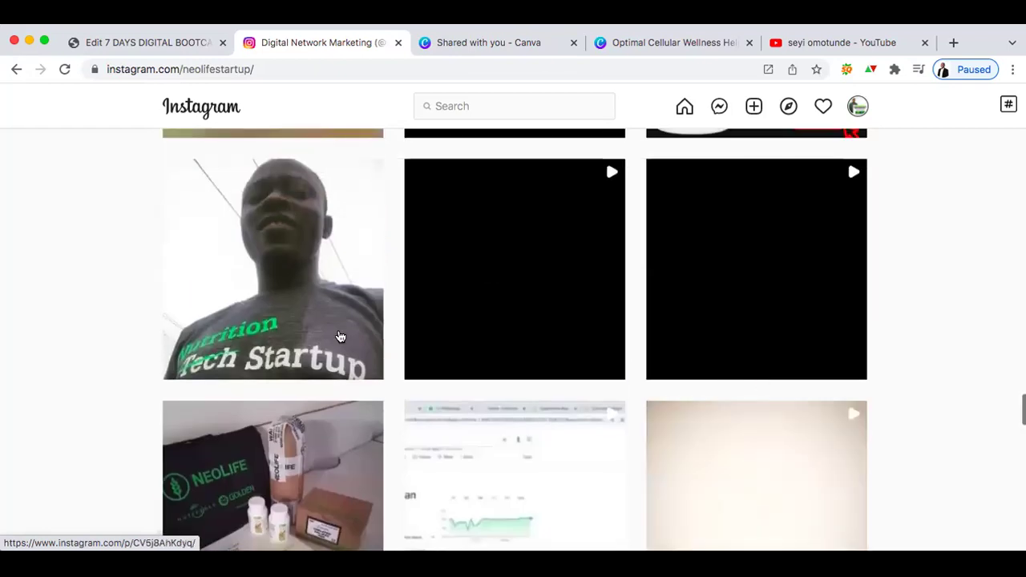
- Open and close the Tech Startup photo post, then scroll down the grid
{"action": "left_click", "coordinate": [323, 315]}
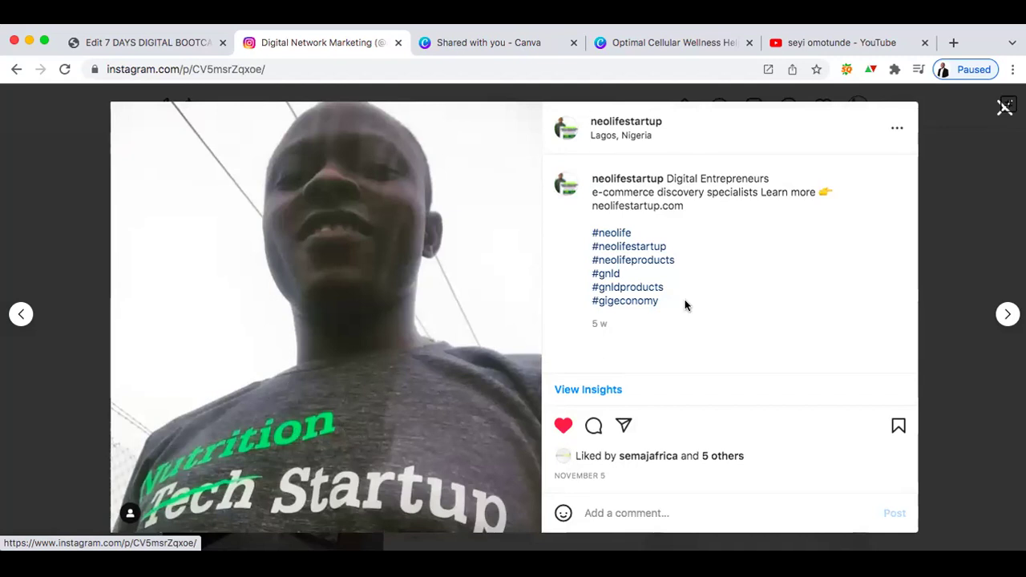
{"action": "left_click", "coordinate": [991, 118]}
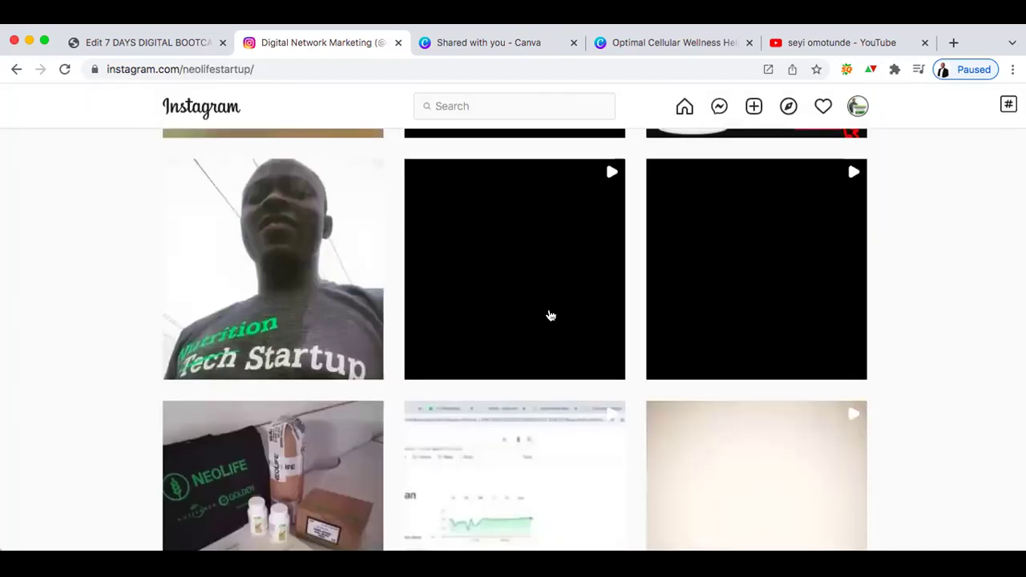
{"action": "scroll", "coordinate": [549, 315], "scroll_direction": "down", "scroll_amount": 3}
{"action": "scroll", "coordinate": [440, 399], "scroll_direction": "down", "scroll_amount": 3}
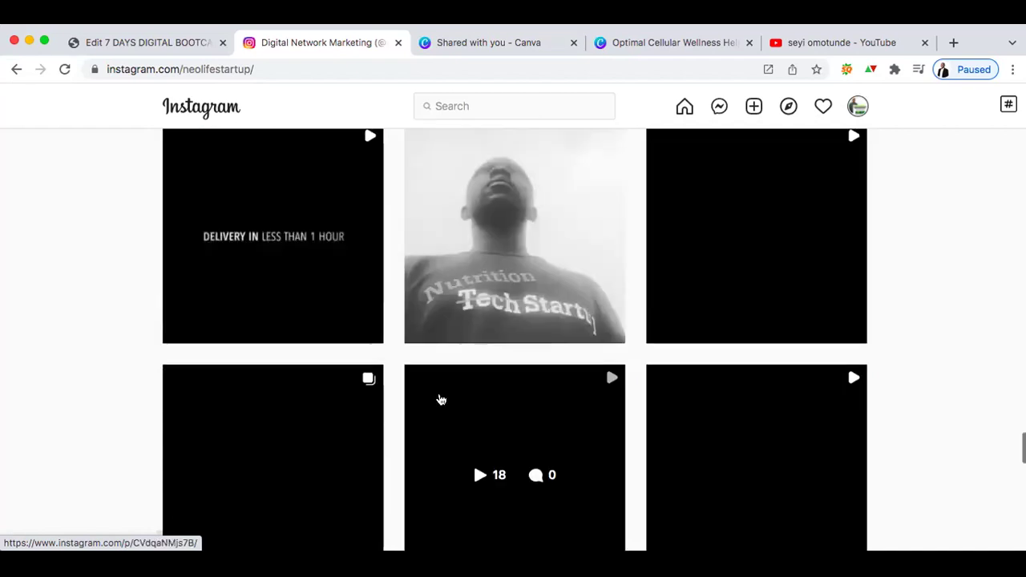
{"action": "scroll", "coordinate": [440, 398], "scroll_direction": "down", "scroll_amount": 3}
{"action": "scroll", "coordinate": [441, 398], "scroll_direction": "down", "scroll_amount": 8}
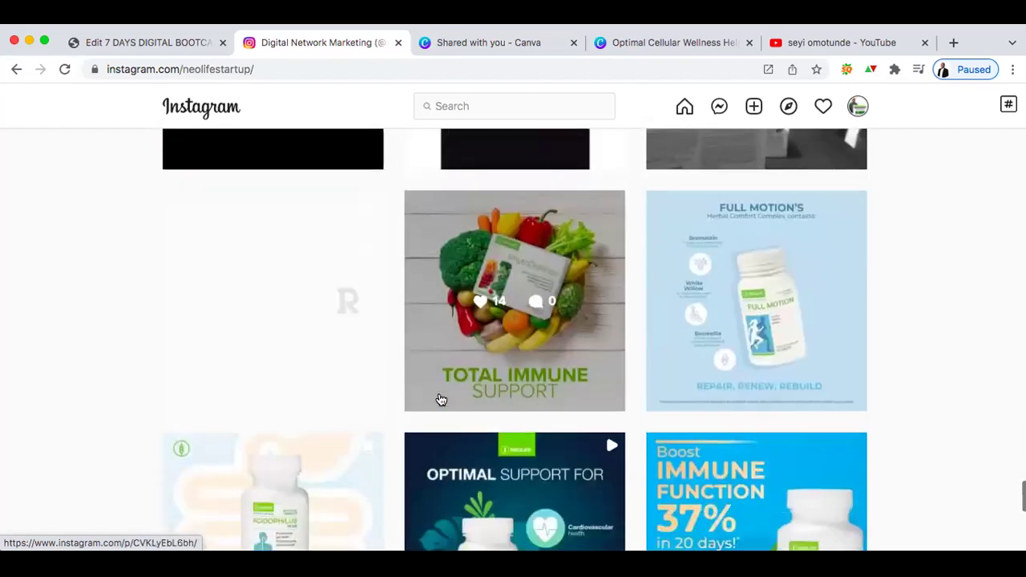
- Find and open the order-by-call-or-WhatsApp unboxing video post
{"action": "scroll", "coordinate": [440, 398], "scroll_direction": "up", "scroll_amount": 2}
{"action": "scroll", "coordinate": [440, 399], "scroll_direction": "down", "scroll_amount": 7}
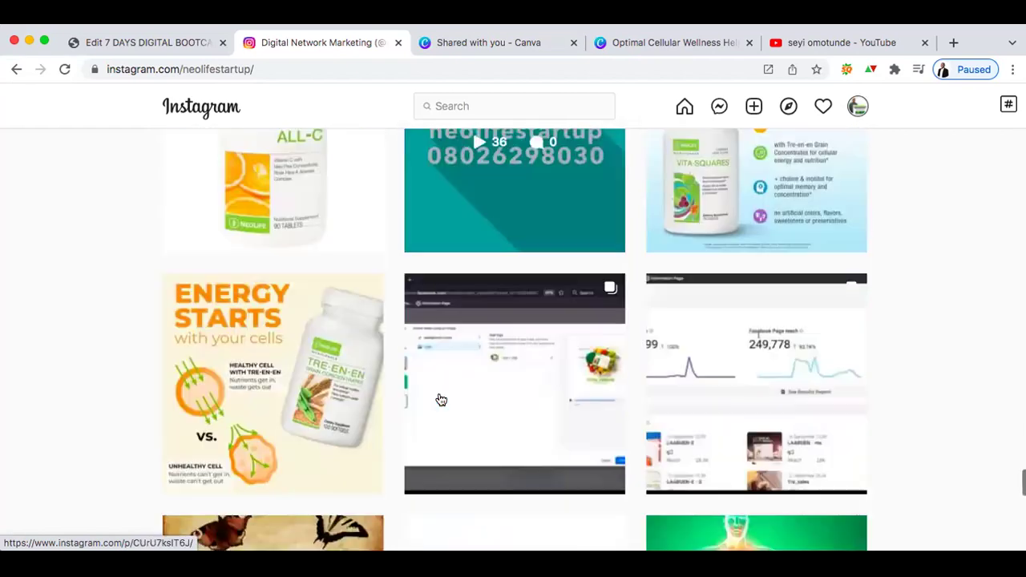
{"action": "scroll", "coordinate": [440, 399], "scroll_direction": "down", "scroll_amount": 1}
{"action": "scroll", "coordinate": [440, 399], "scroll_direction": "up", "scroll_amount": 9}
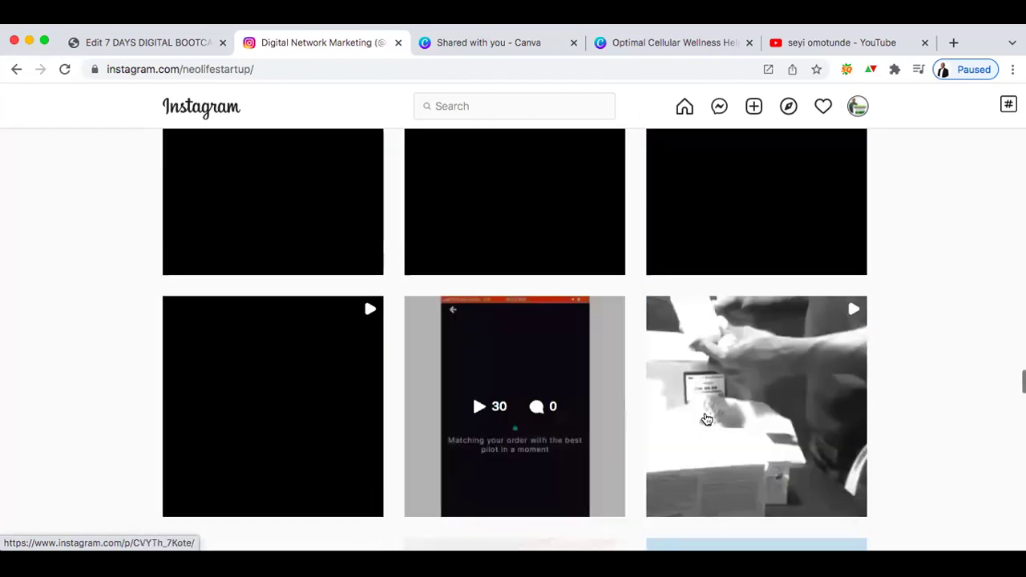
{"action": "left_click", "coordinate": [828, 463]}
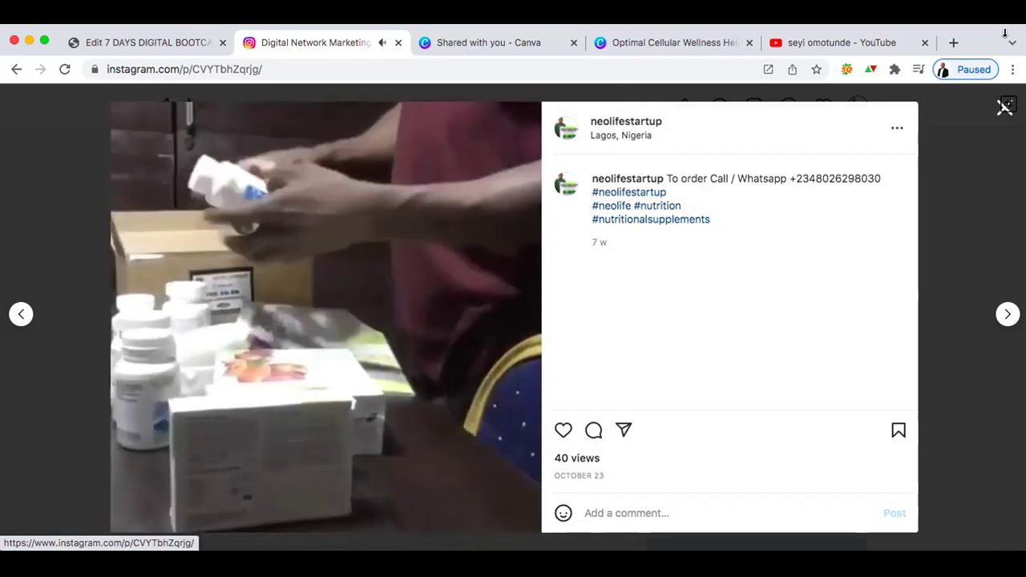
- Close the order-by-call video, view the teal phone-number video post, then return to the profile header
{"action": "left_click", "coordinate": [1006, 108]}
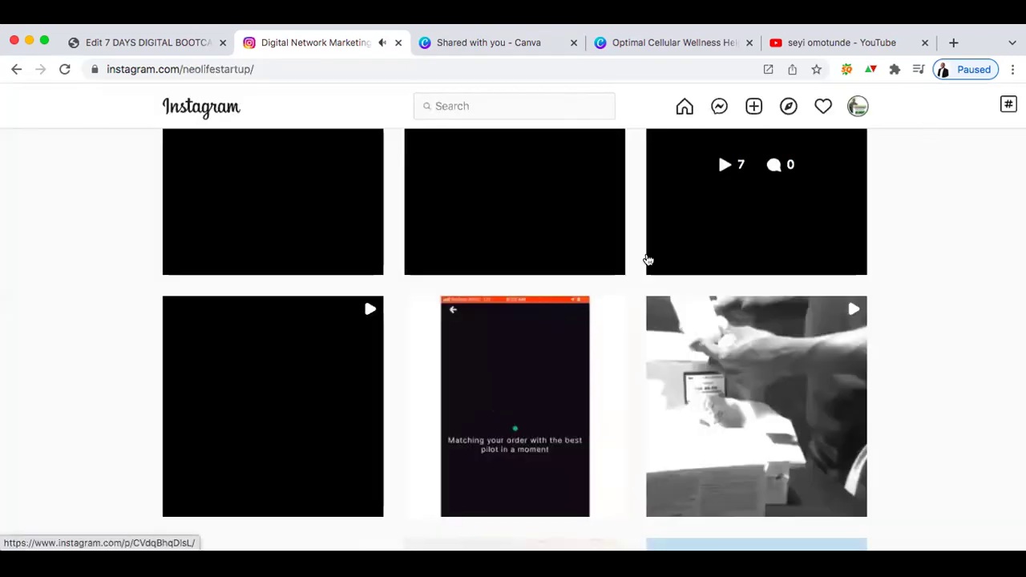
{"action": "scroll", "coordinate": [648, 259], "scroll_direction": "down", "scroll_amount": 8}
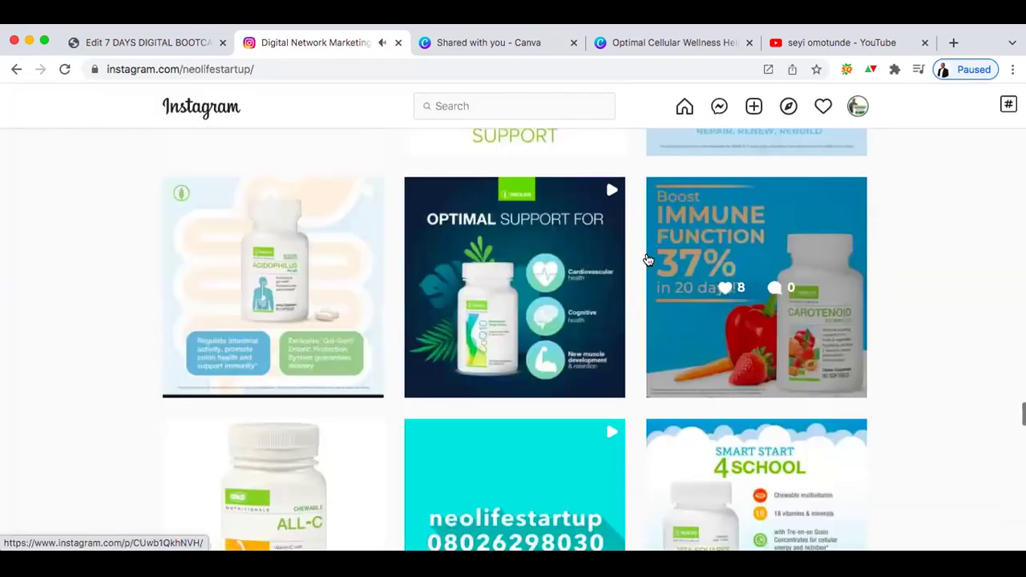
{"action": "scroll", "coordinate": [648, 259], "scroll_direction": "down", "scroll_amount": 5}
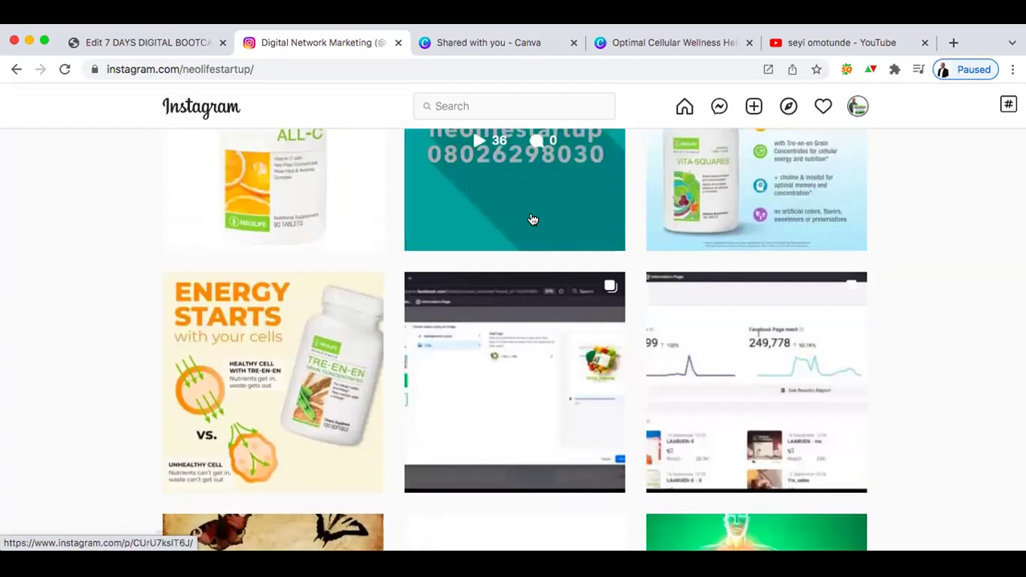
{"action": "left_click", "coordinate": [532, 219]}
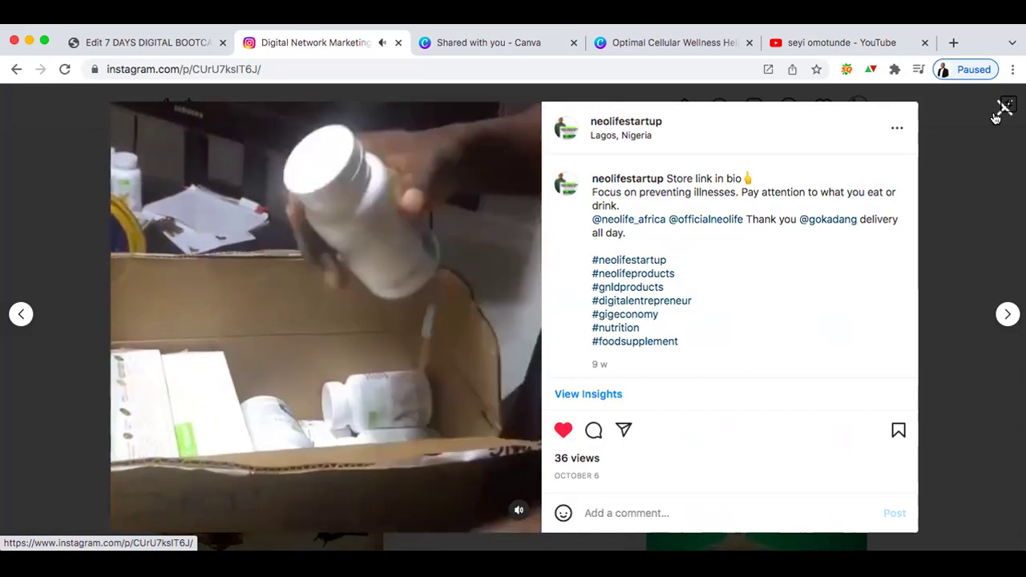
{"action": "left_click", "coordinate": [1001, 108]}
{"action": "scroll", "coordinate": [713, 289], "scroll_direction": "up", "scroll_amount": 15}
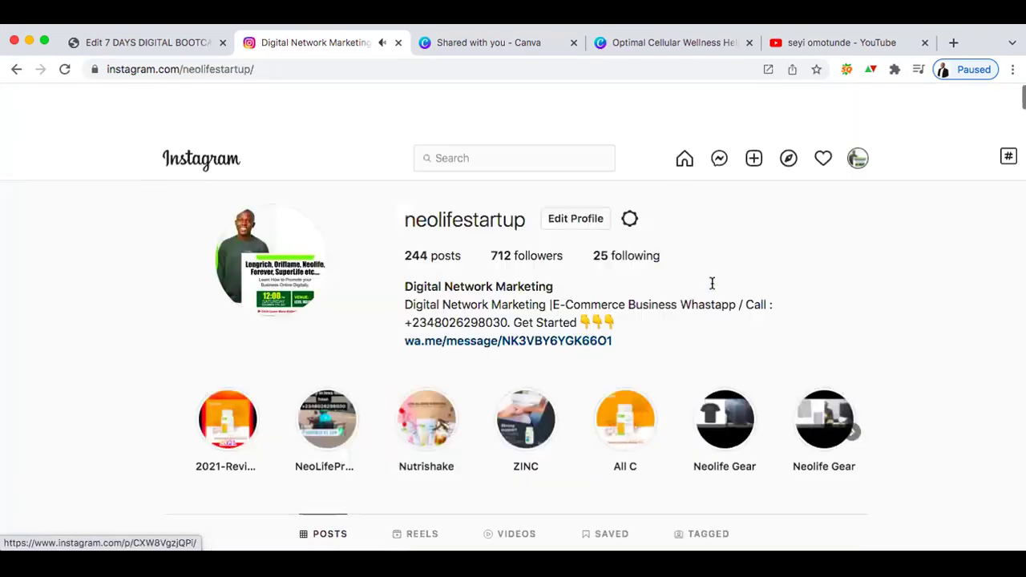
{"action": "left_click_drag", "start_coordinate": [481, 200], "coordinate": [542, 206]}
{"action": "left_click_drag", "start_coordinate": [612, 207], "coordinate": [698, 210]}
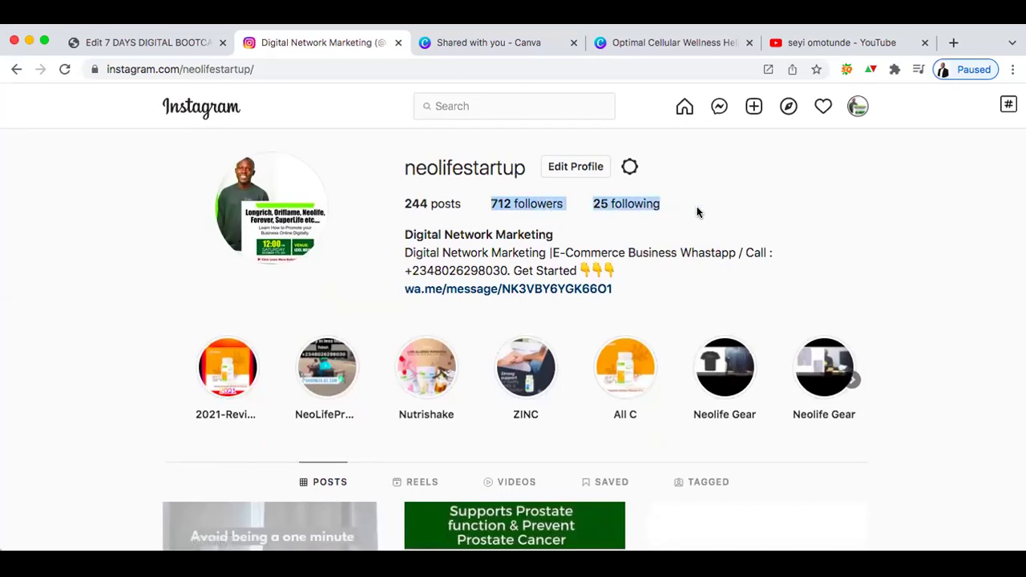
{"action": "left_click", "coordinate": [697, 210]}
{"action": "left_click_drag", "start_coordinate": [398, 201], "coordinate": [701, 208]}
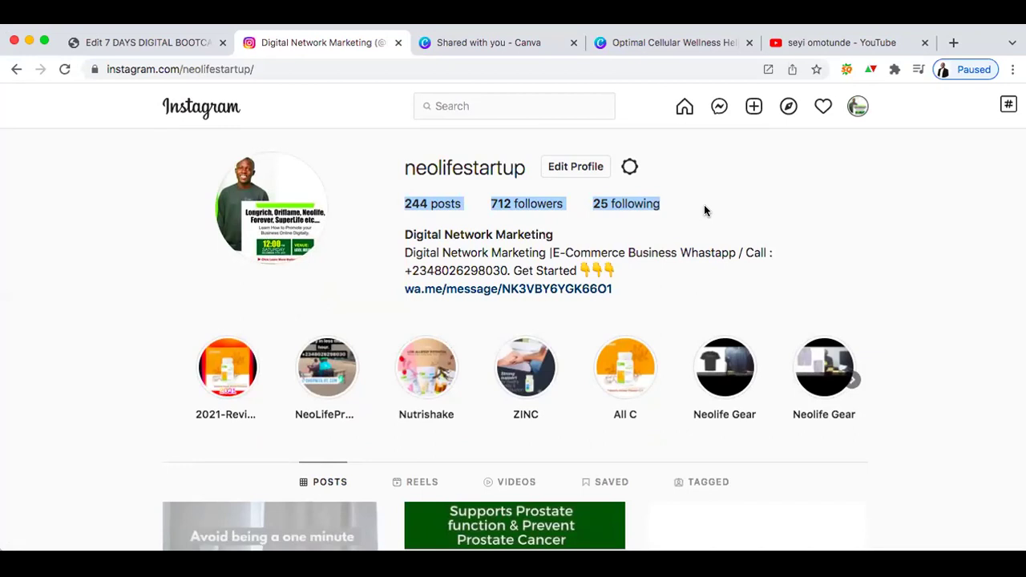
{"action": "left_click", "coordinate": [704, 210]}
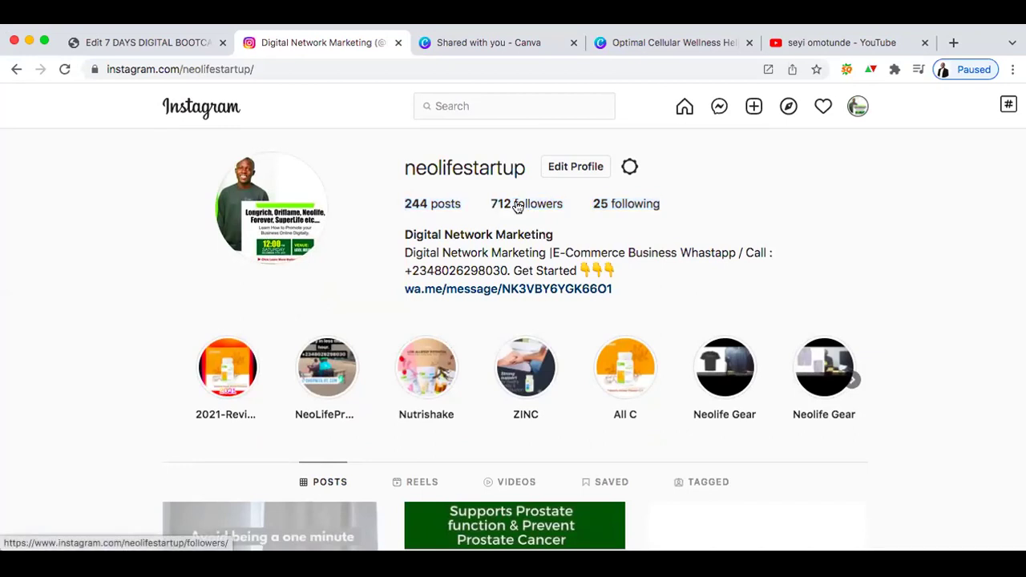
{"action": "scroll", "coordinate": [572, 343], "scroll_direction": "down", "scroll_amount": 3}
{"action": "scroll", "coordinate": [572, 344], "scroll_direction": "up", "scroll_amount": 3}
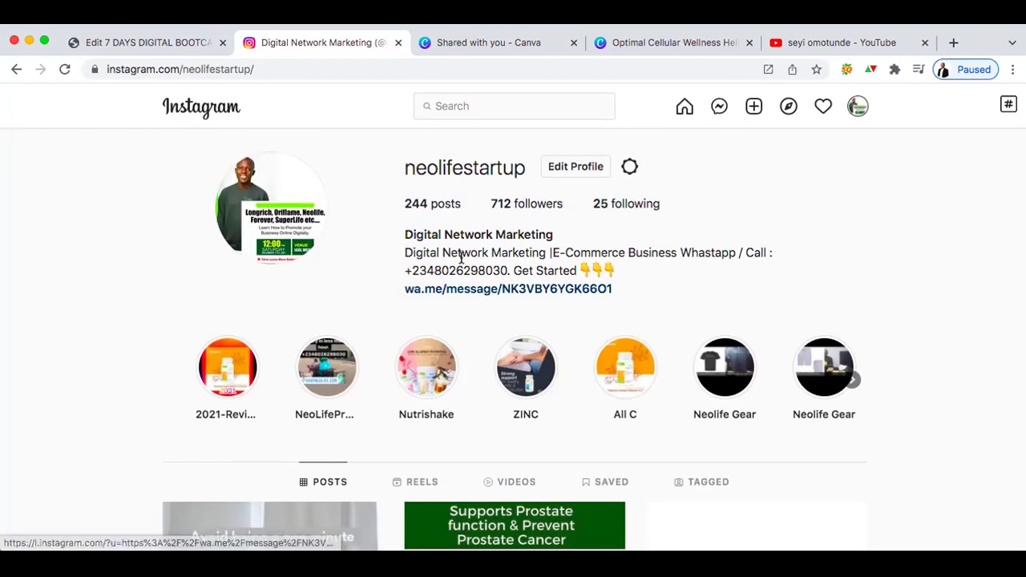
{"action": "left_click_drag", "start_coordinate": [399, 234], "coordinate": [673, 275]}
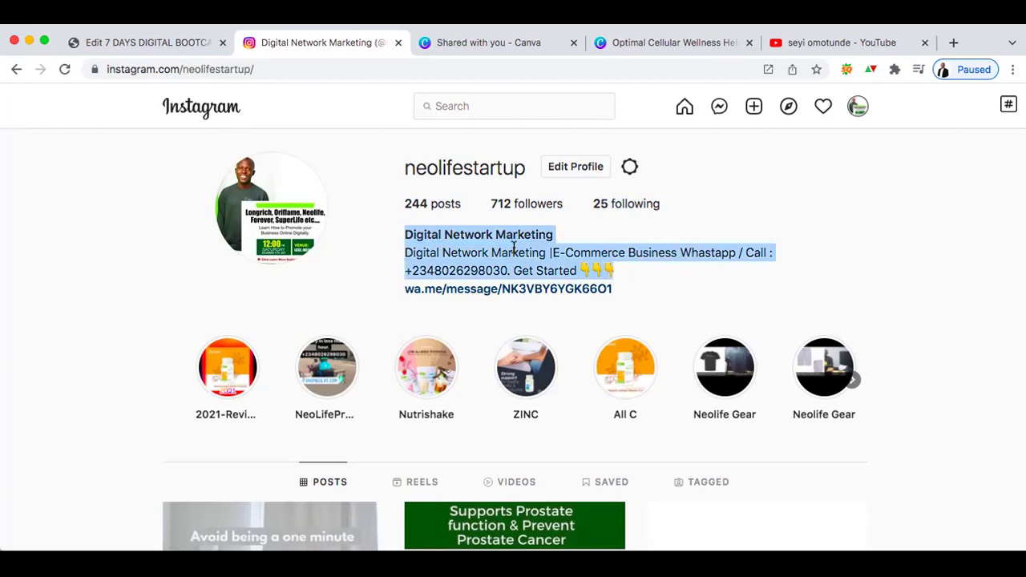
{"action": "left_click", "coordinate": [447, 249]}
{"action": "left_click_drag", "start_coordinate": [401, 253], "coordinate": [542, 252]}
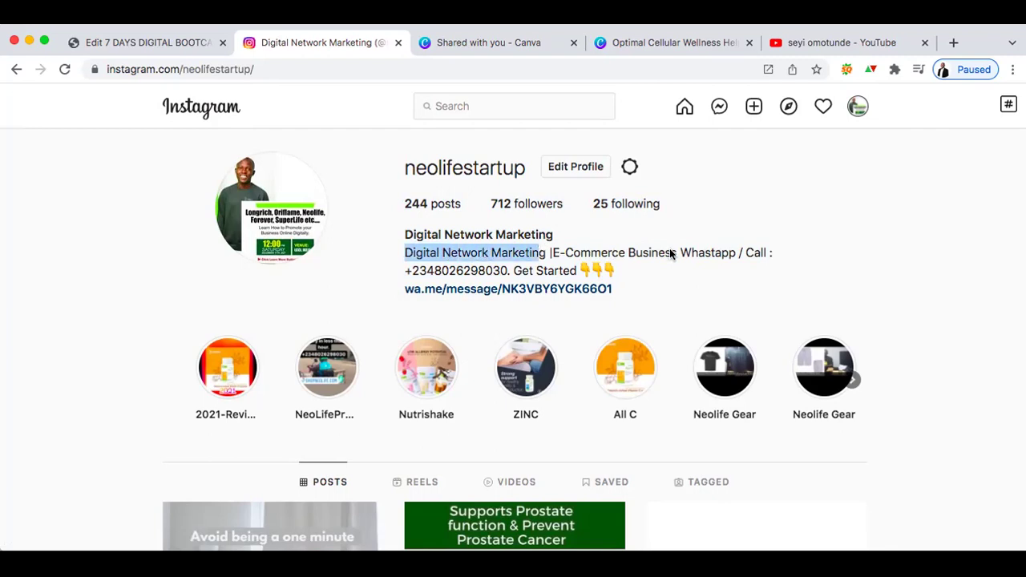
{"action": "left_click", "coordinate": [729, 245]}
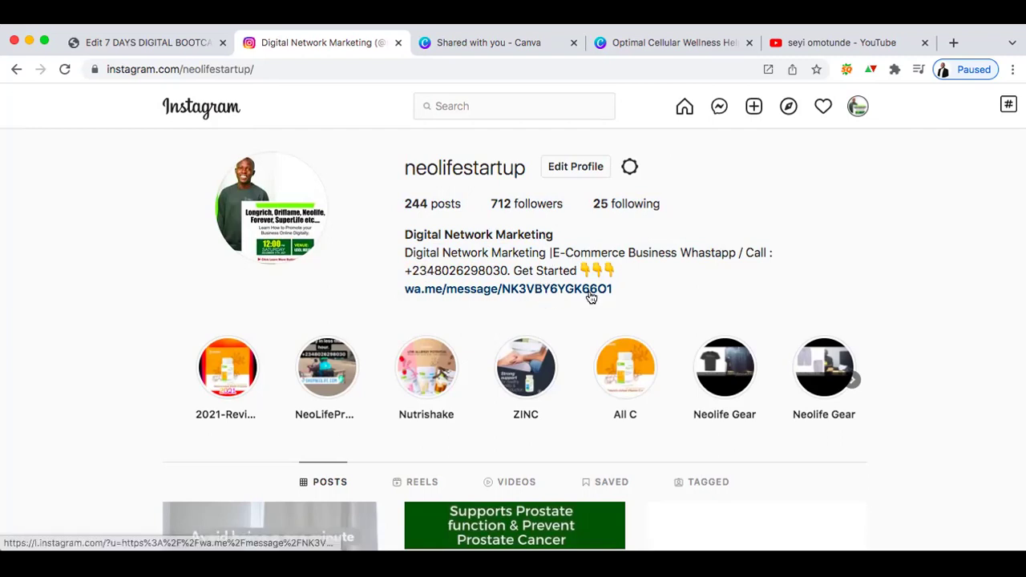
{"action": "scroll", "coordinate": [591, 294], "scroll_direction": "down", "scroll_amount": 3}
{"action": "scroll", "coordinate": [591, 297], "scroll_direction": "up", "scroll_amount": 2}
{"action": "scroll", "coordinate": [591, 297], "scroll_direction": "up", "scroll_amount": 1}
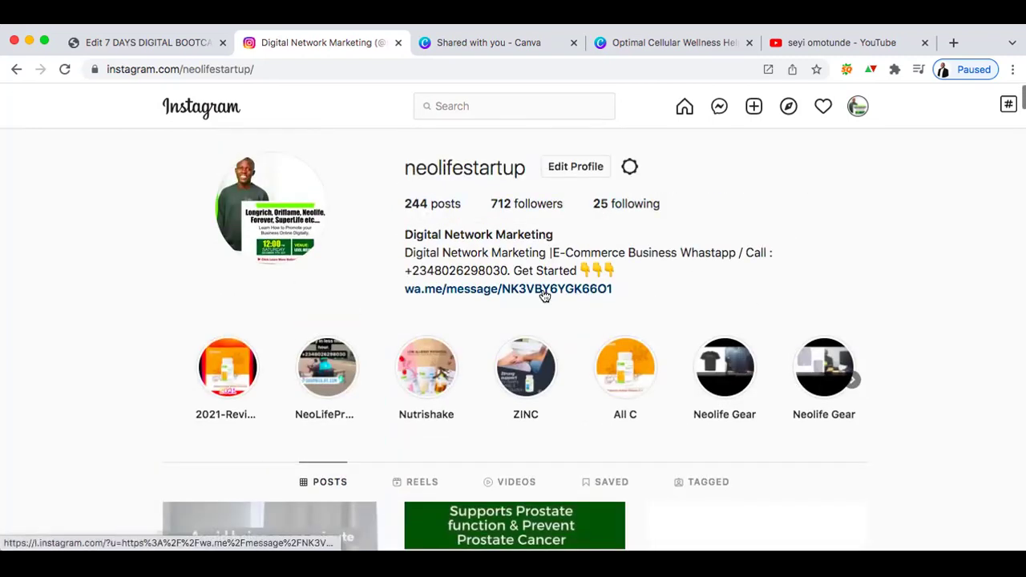
{"action": "scroll", "coordinate": [523, 289], "scroll_direction": "down", "scroll_amount": 1}
{"action": "scroll", "coordinate": [551, 264], "scroll_direction": "down", "scroll_amount": 1}
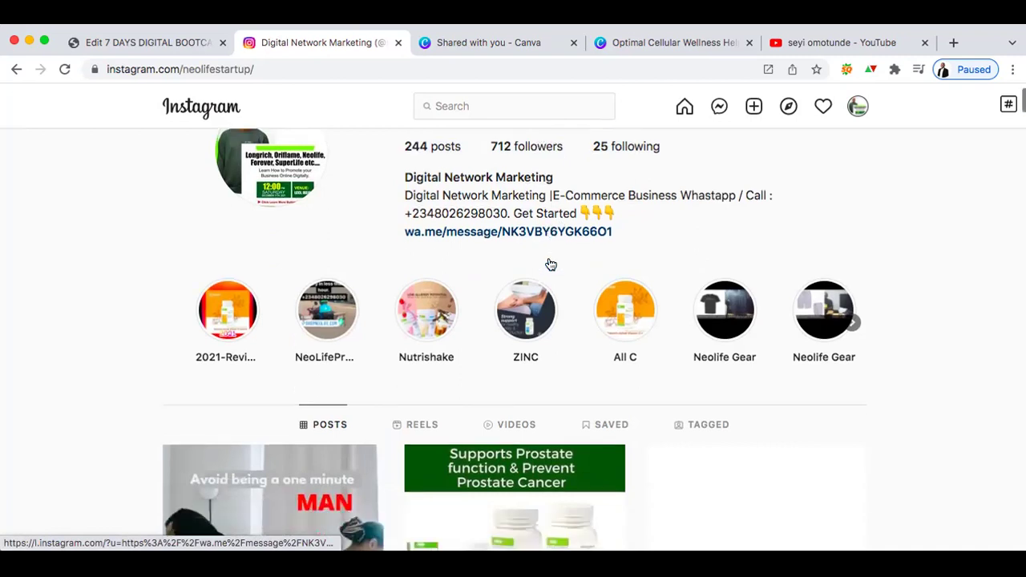
{"action": "scroll", "coordinate": [595, 433], "scroll_direction": "down", "scroll_amount": 2}
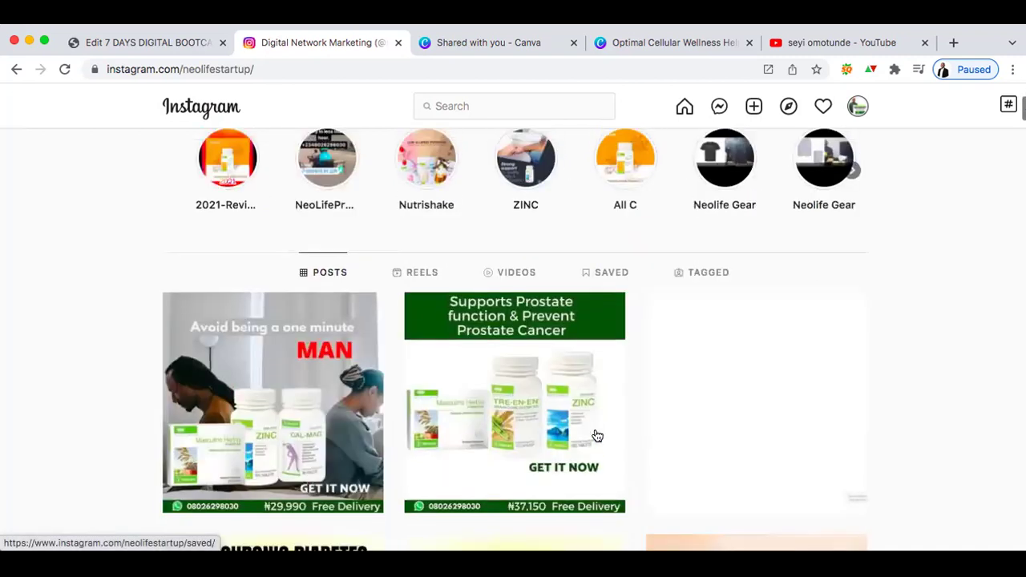
{"action": "scroll", "coordinate": [597, 436], "scroll_direction": "up", "scroll_amount": 1}
{"action": "scroll", "coordinate": [376, 321], "scroll_direction": "up", "scroll_amount": 1}
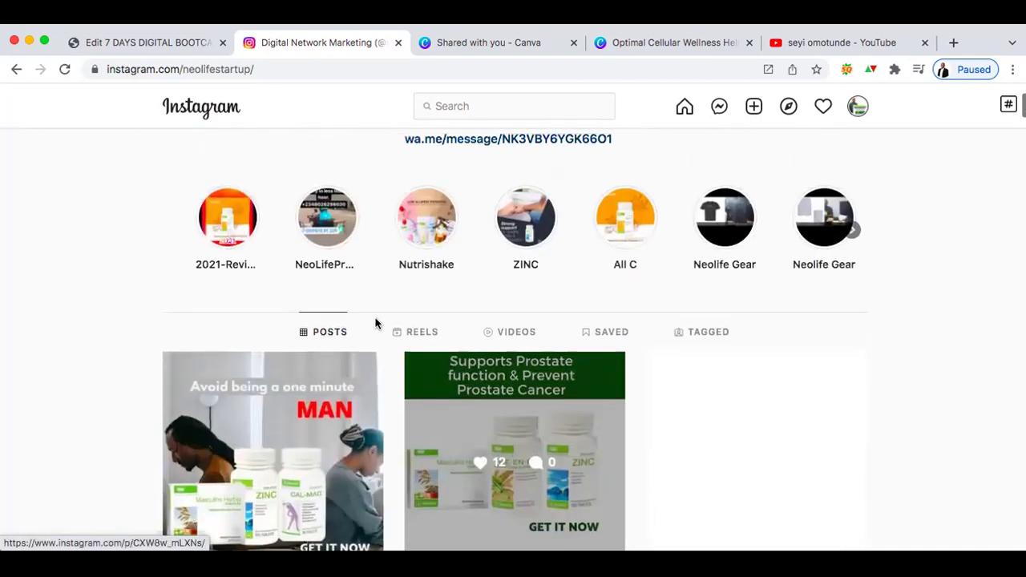
- Play the NeoLifeProducts highlight and step through Nutrishake, ZINC, Neolife Gear and NeoLifeAfrica before closing
{"action": "left_click", "coordinate": [318, 223]}
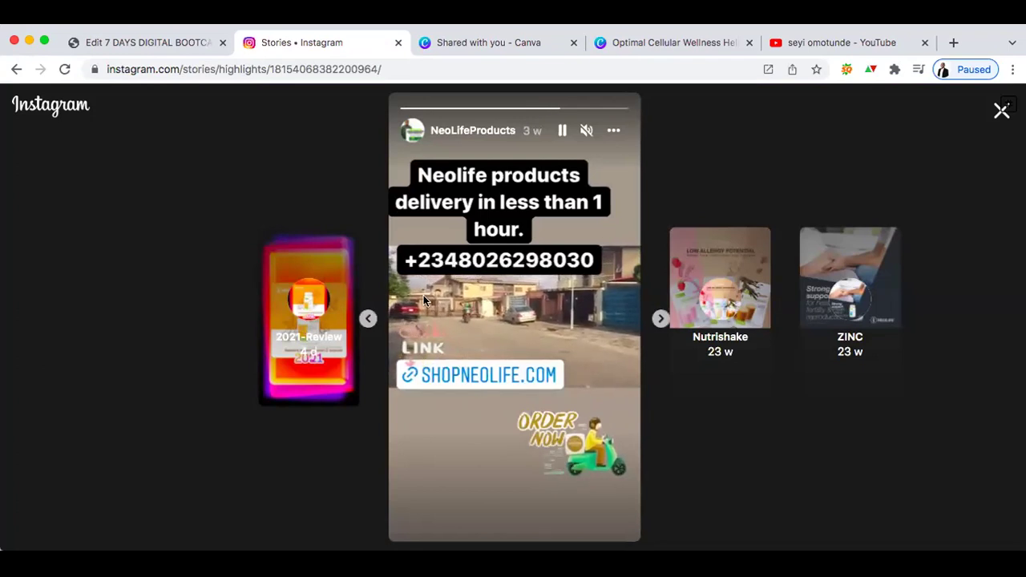
{"action": "left_click", "coordinate": [660, 318]}
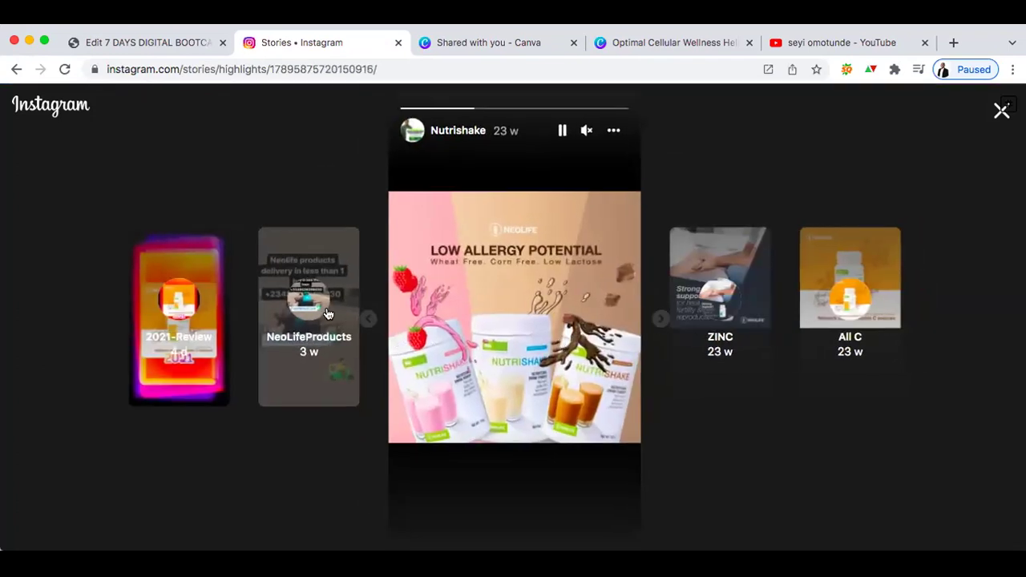
{"action": "left_click", "coordinate": [370, 320]}
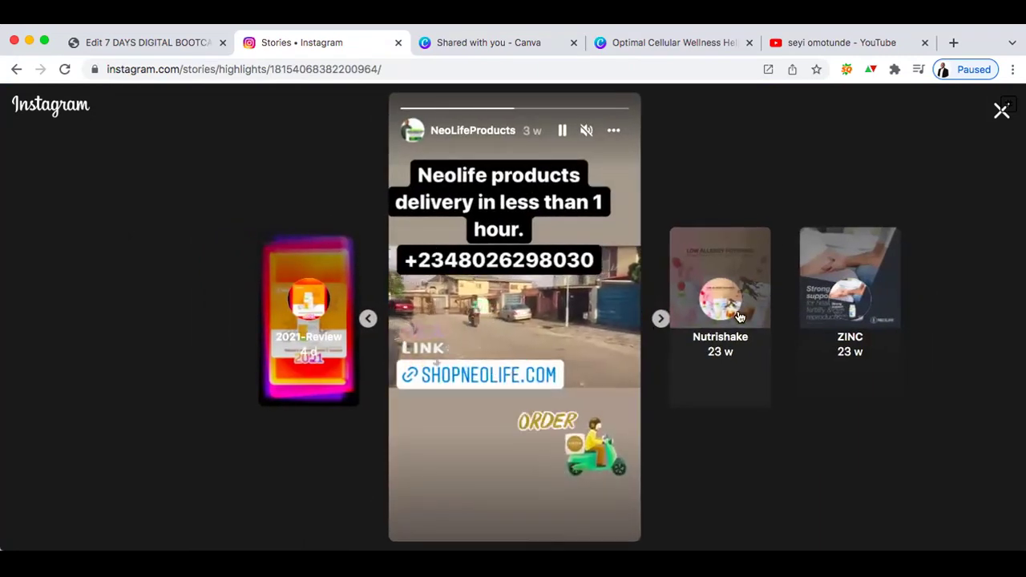
{"action": "left_click", "coordinate": [663, 320]}
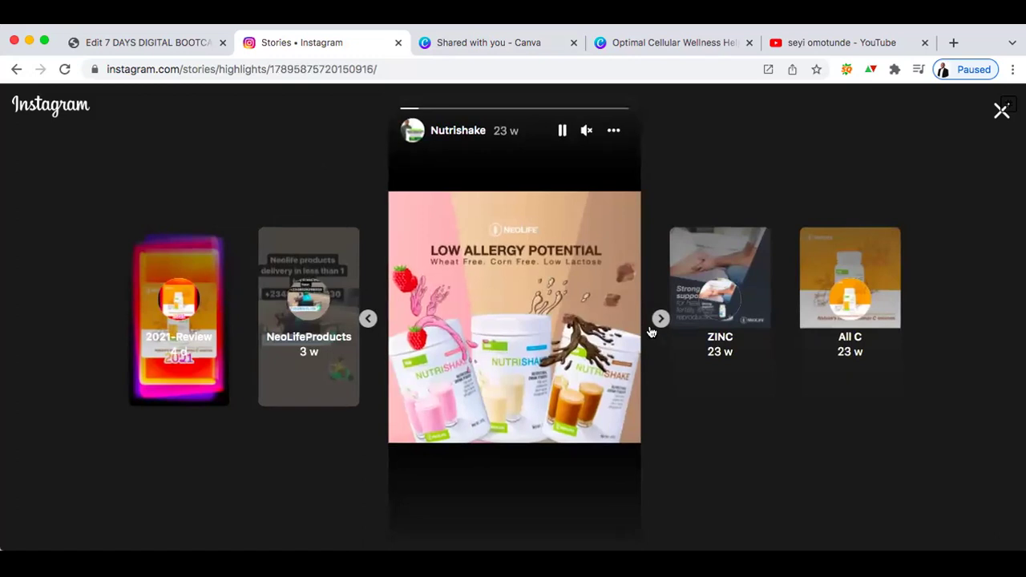
{"action": "left_click", "coordinate": [660, 320]}
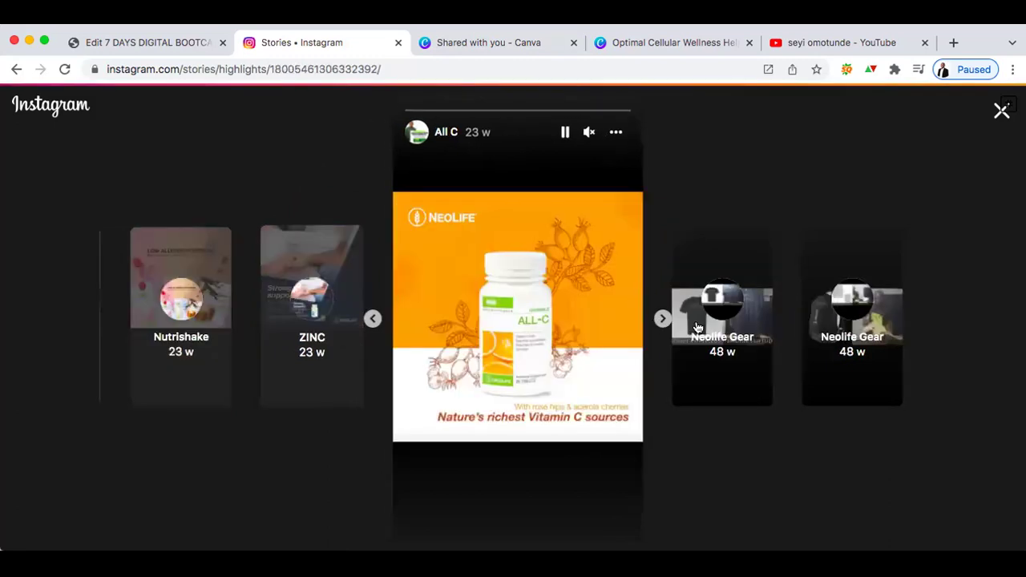
{"action": "left_click", "coordinate": [662, 320]}
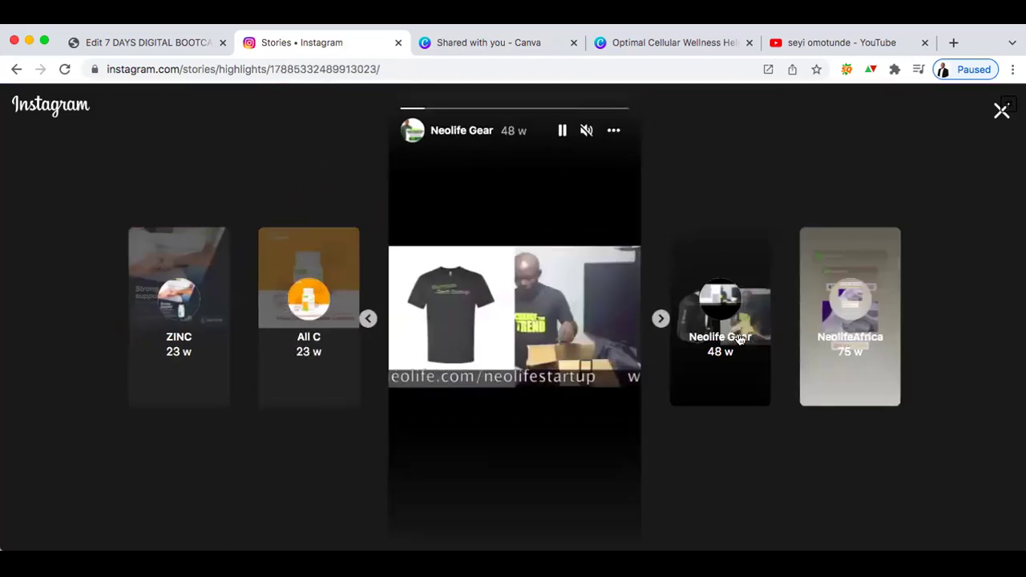
{"action": "left_click", "coordinate": [661, 320]}
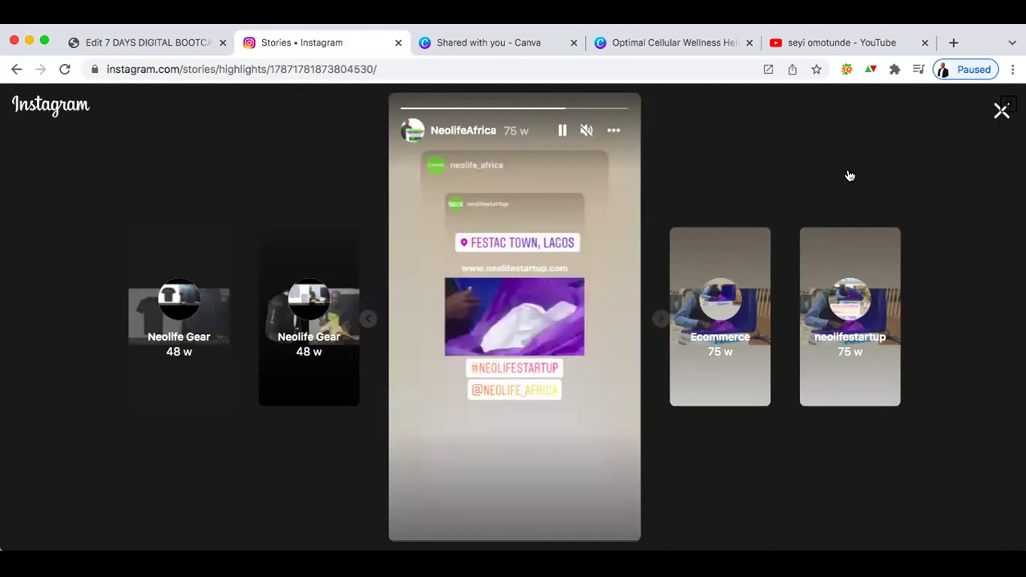
{"action": "left_click", "coordinate": [956, 119]}
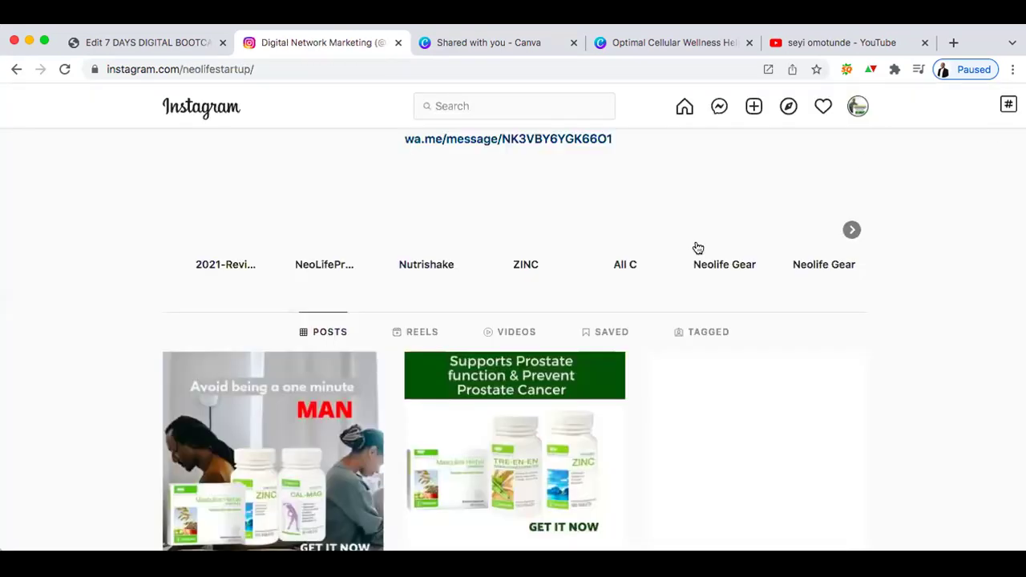
- Scroll far down the neolifestartup grid to older posts around the Vita Guard and delivery videos
{"action": "scroll", "coordinate": [697, 248], "scroll_direction": "down", "scroll_amount": 10}
{"action": "scroll", "coordinate": [697, 248], "scroll_direction": "down", "scroll_amount": 5}
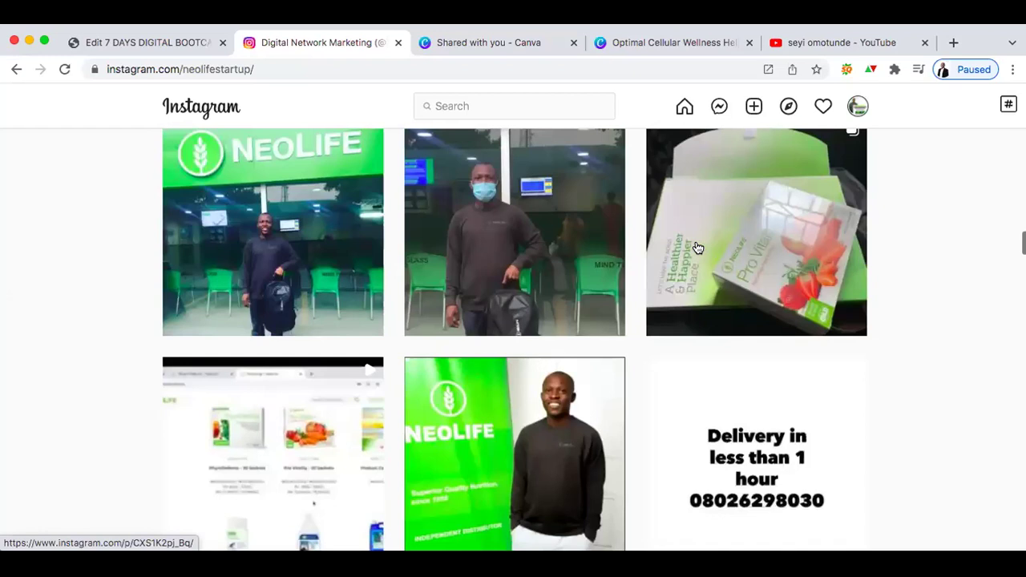
{"action": "scroll", "coordinate": [697, 248], "scroll_direction": "down", "scroll_amount": 5}
{"action": "scroll", "coordinate": [698, 248], "scroll_direction": "down", "scroll_amount": 5}
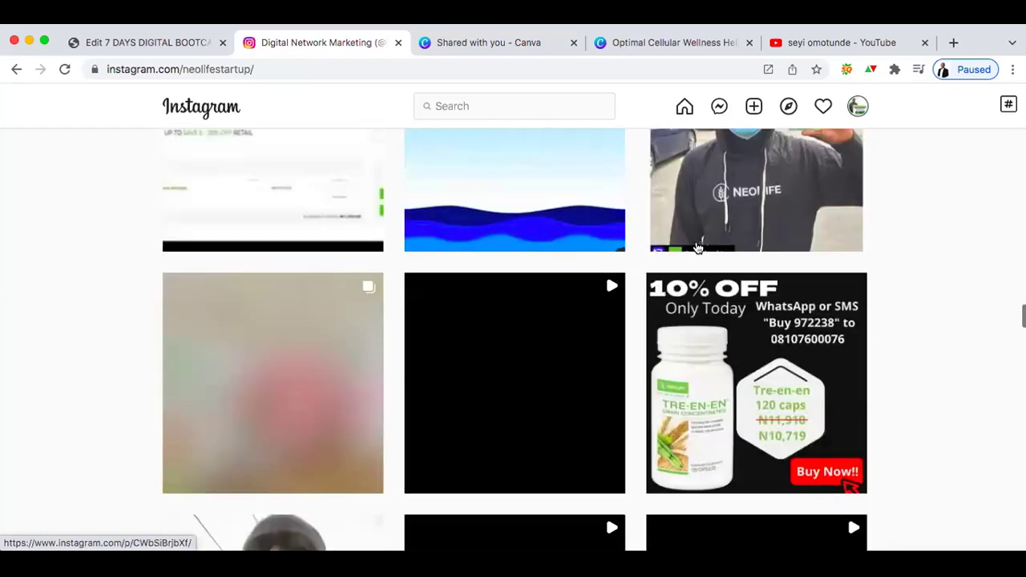
{"action": "scroll", "coordinate": [697, 248], "scroll_direction": "down", "scroll_amount": 5}
{"action": "scroll", "coordinate": [697, 247], "scroll_direction": "down", "scroll_amount": 5}
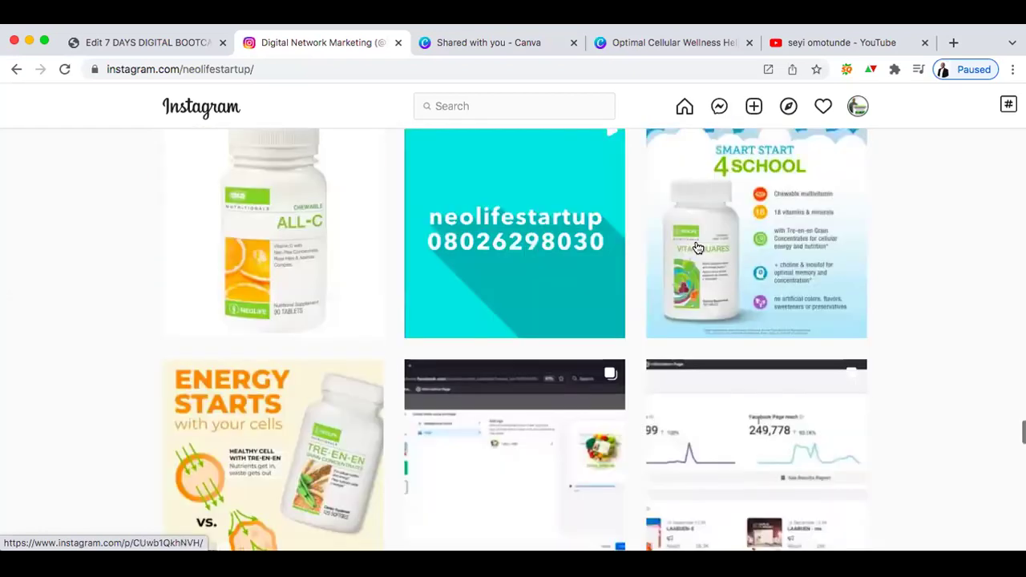
{"action": "scroll", "coordinate": [698, 248], "scroll_direction": "down", "scroll_amount": 5}
{"action": "scroll", "coordinate": [698, 248], "scroll_direction": "down", "scroll_amount": 5}
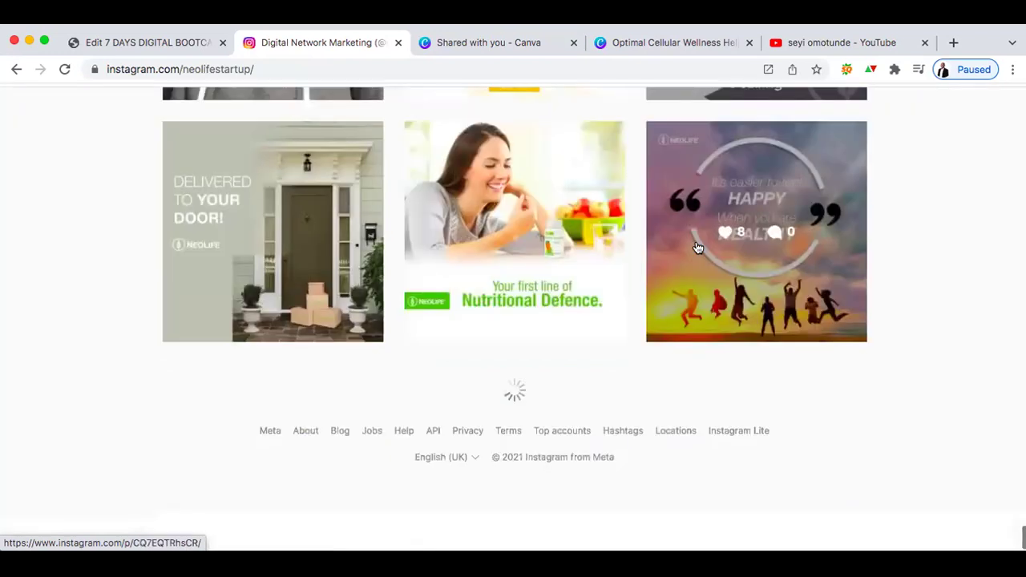
{"action": "scroll", "coordinate": [698, 248], "scroll_direction": "down", "scroll_amount": 10}
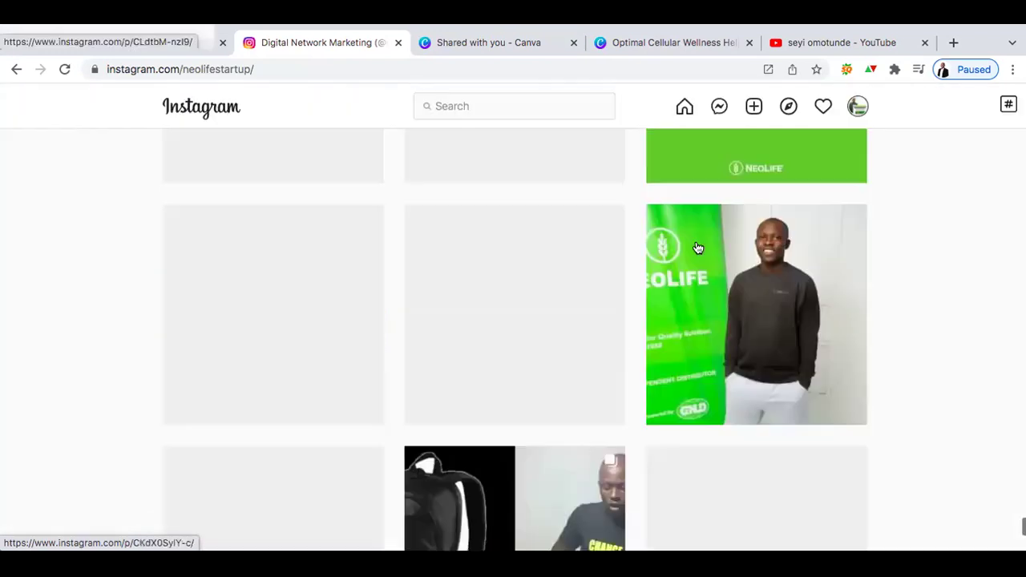
{"action": "scroll", "coordinate": [698, 248], "scroll_direction": "down", "scroll_amount": 3}
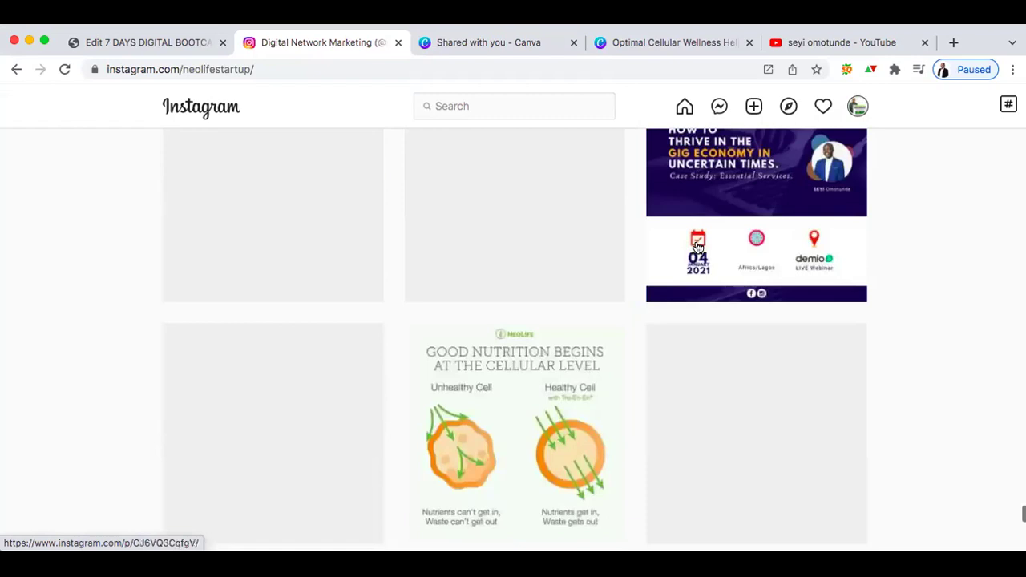
{"action": "scroll", "coordinate": [698, 248], "scroll_direction": "down", "scroll_amount": 2}
{"action": "scroll", "coordinate": [698, 248], "scroll_direction": "down", "scroll_amount": 2}
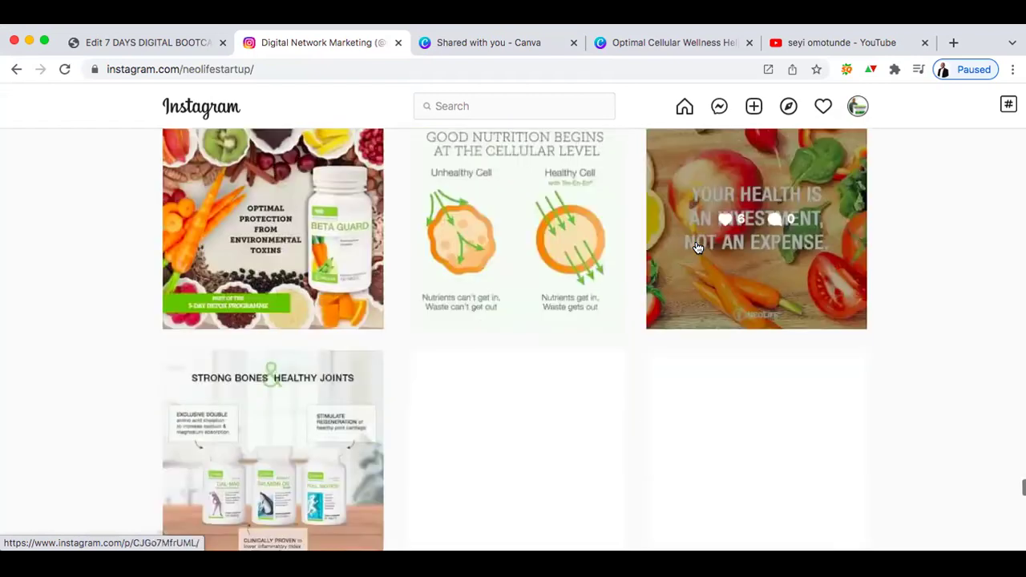
{"action": "scroll", "coordinate": [698, 248], "scroll_direction": "down", "scroll_amount": 3}
{"action": "scroll", "coordinate": [698, 248], "scroll_direction": "down", "scroll_amount": 3}
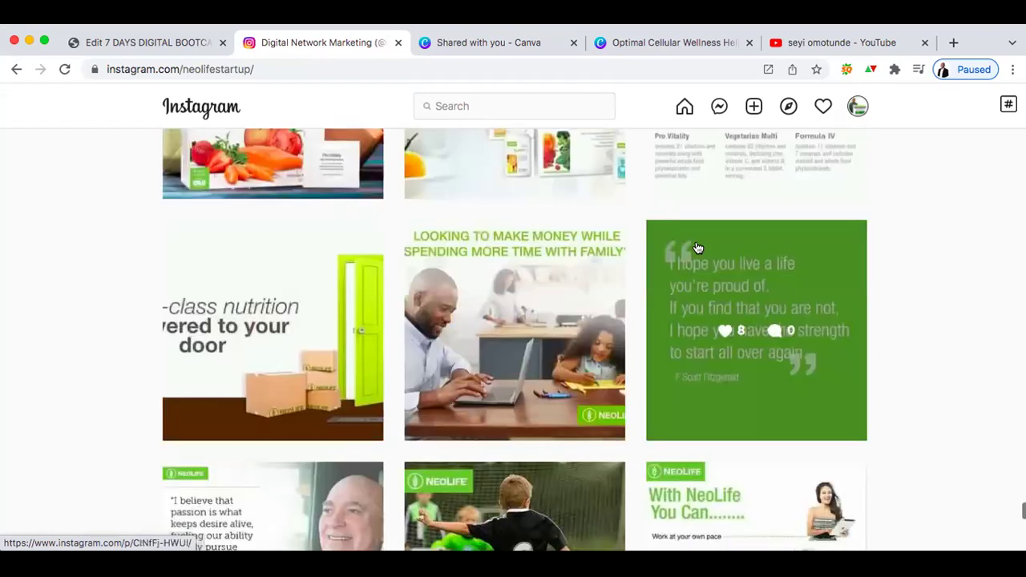
{"action": "scroll", "coordinate": [697, 247], "scroll_direction": "down", "scroll_amount": 5}
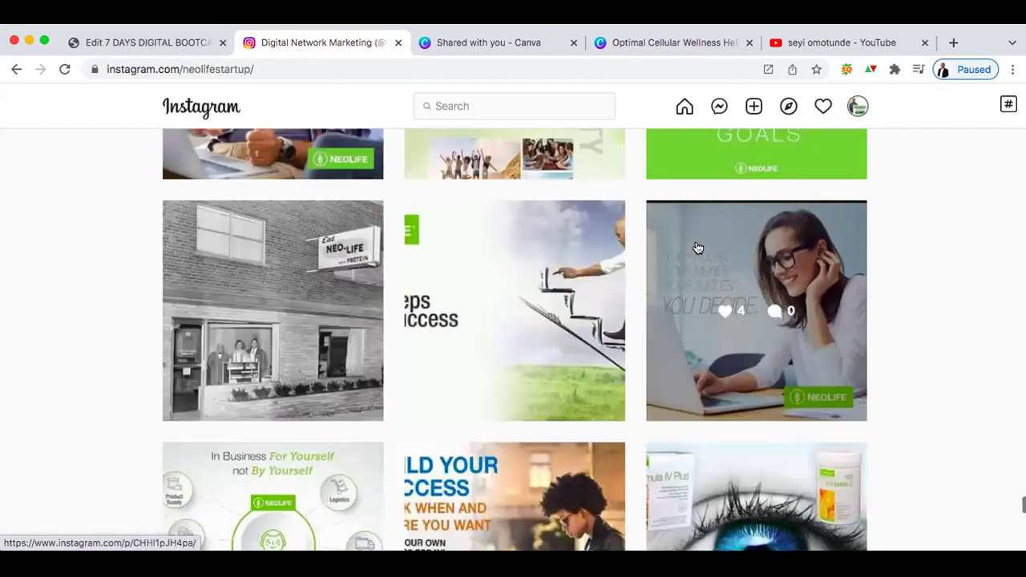
{"action": "scroll", "coordinate": [698, 248], "scroll_direction": "down", "scroll_amount": 3}
{"action": "scroll", "coordinate": [697, 243], "scroll_direction": "down", "scroll_amount": 5}
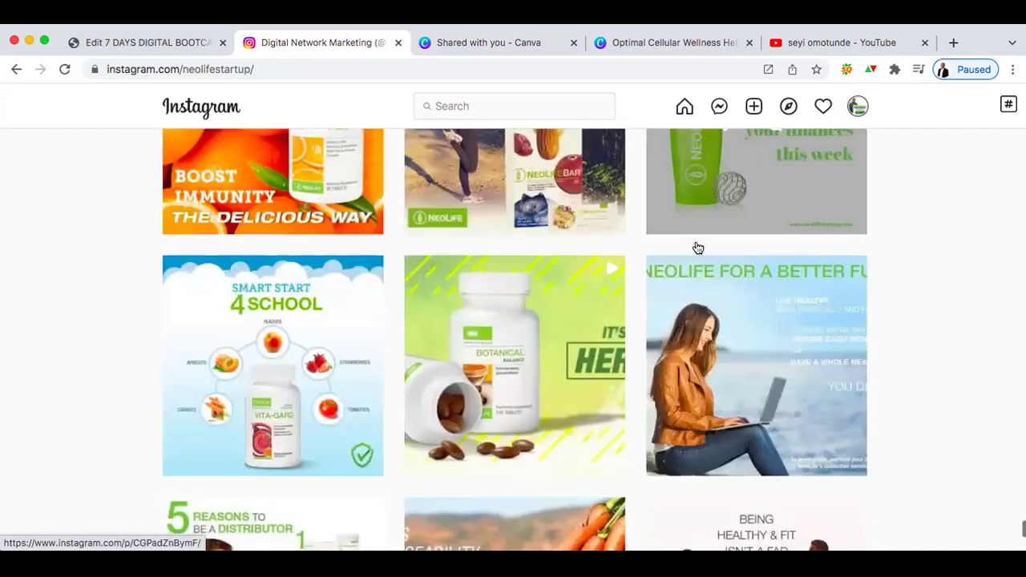
{"action": "scroll", "coordinate": [698, 248], "scroll_direction": "down", "scroll_amount": 4}
{"action": "scroll", "coordinate": [697, 248], "scroll_direction": "down", "scroll_amount": 2}
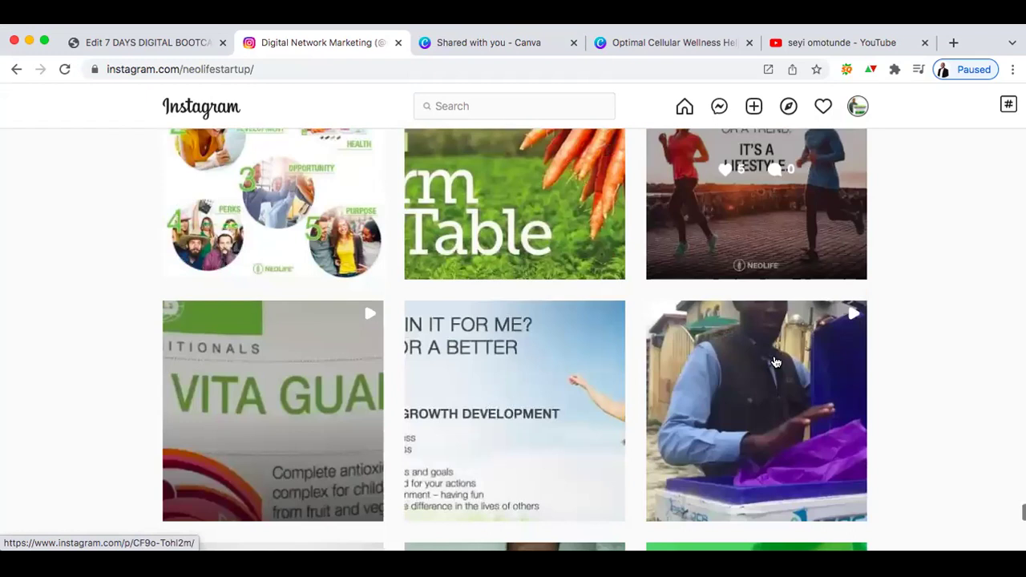
{"action": "scroll", "coordinate": [776, 362], "scroll_direction": "down", "scroll_amount": 1}
{"action": "scroll", "coordinate": [776, 362], "scroll_direction": "down", "scroll_amount": 1}
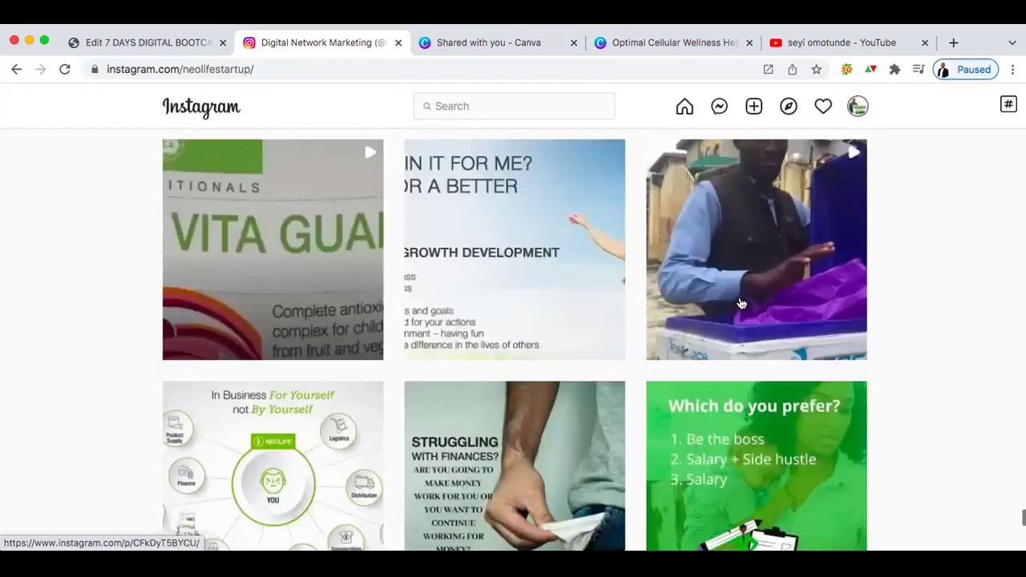
{"action": "scroll", "coordinate": [741, 302], "scroll_direction": "up", "scroll_amount": 1}
{"action": "left_click", "coordinate": [741, 302]}
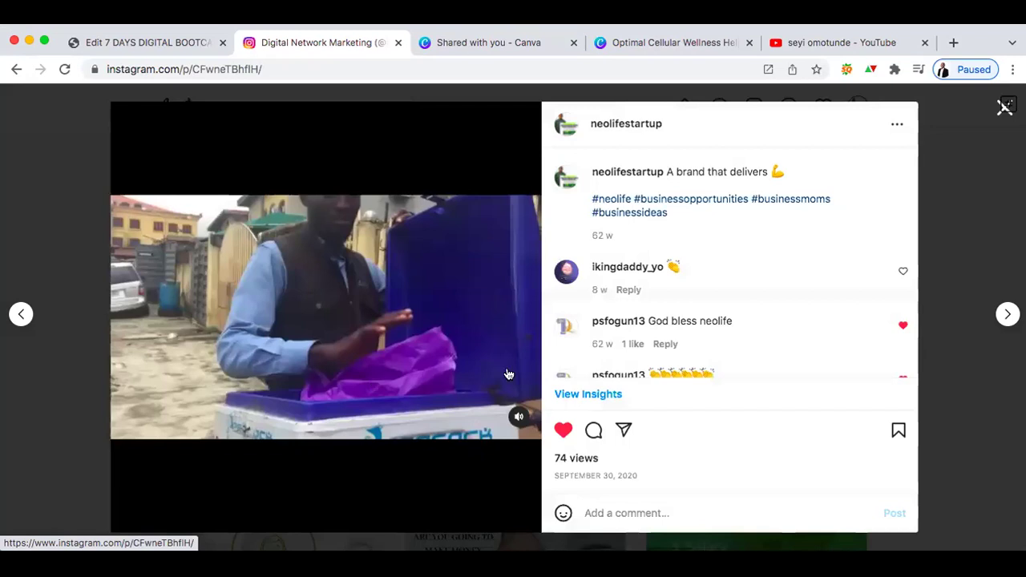
{"action": "scroll", "coordinate": [660, 315], "scroll_direction": "down", "scroll_amount": 1}
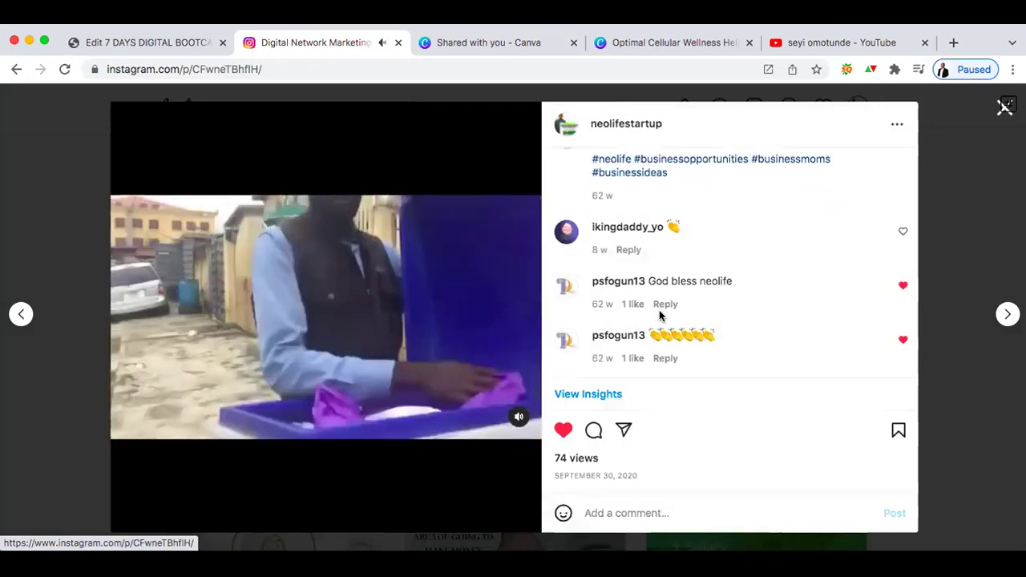
{"action": "scroll", "coordinate": [660, 315], "scroll_direction": "up", "scroll_amount": 1}
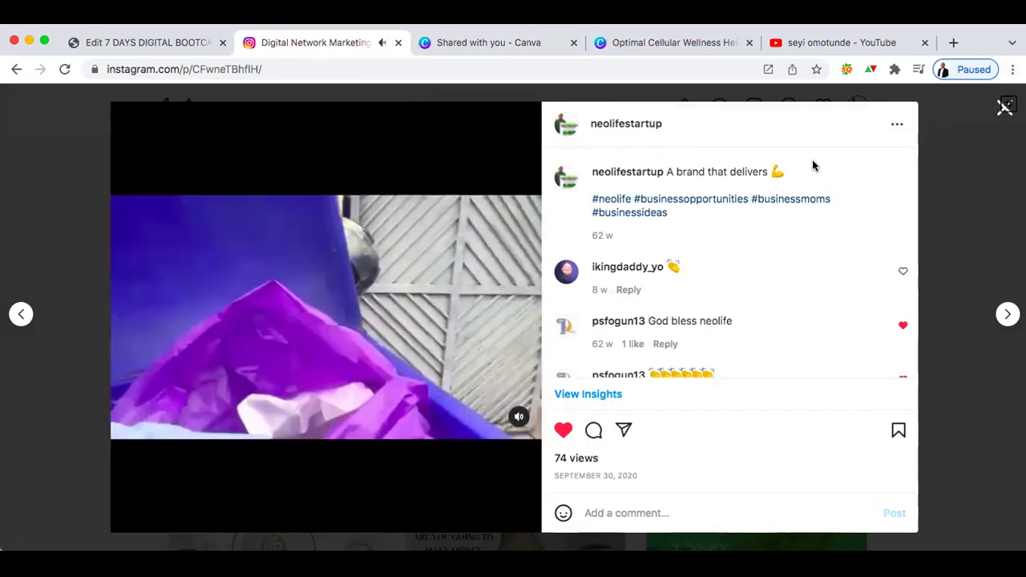
{"action": "key", "text": "Escape"}
{"action": "scroll", "coordinate": [593, 376], "scroll_direction": "down", "scroll_amount": 5}
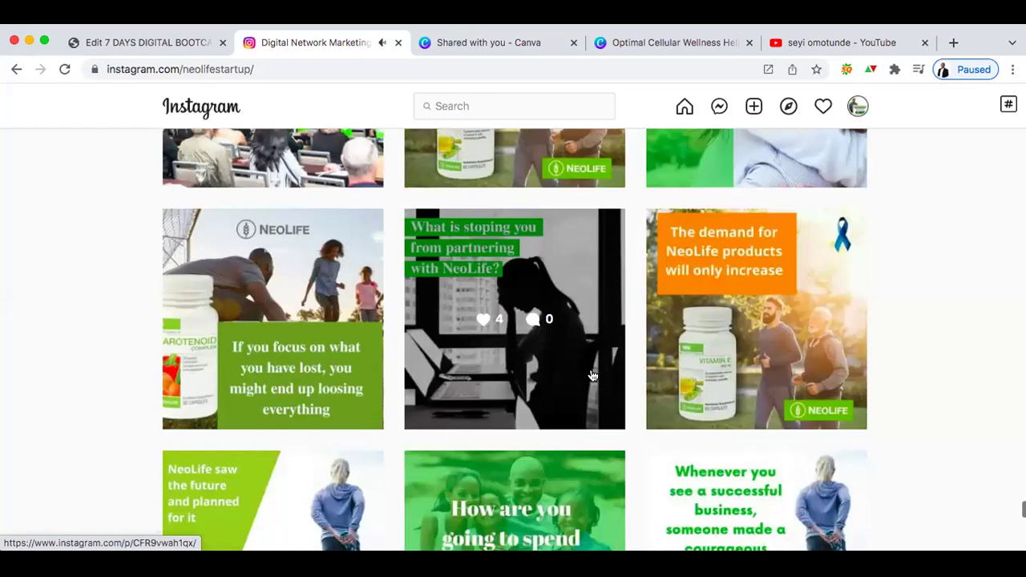
{"action": "scroll", "coordinate": [593, 376], "scroll_direction": "down", "scroll_amount": 5}
{"action": "scroll", "coordinate": [593, 376], "scroll_direction": "down", "scroll_amount": 3}
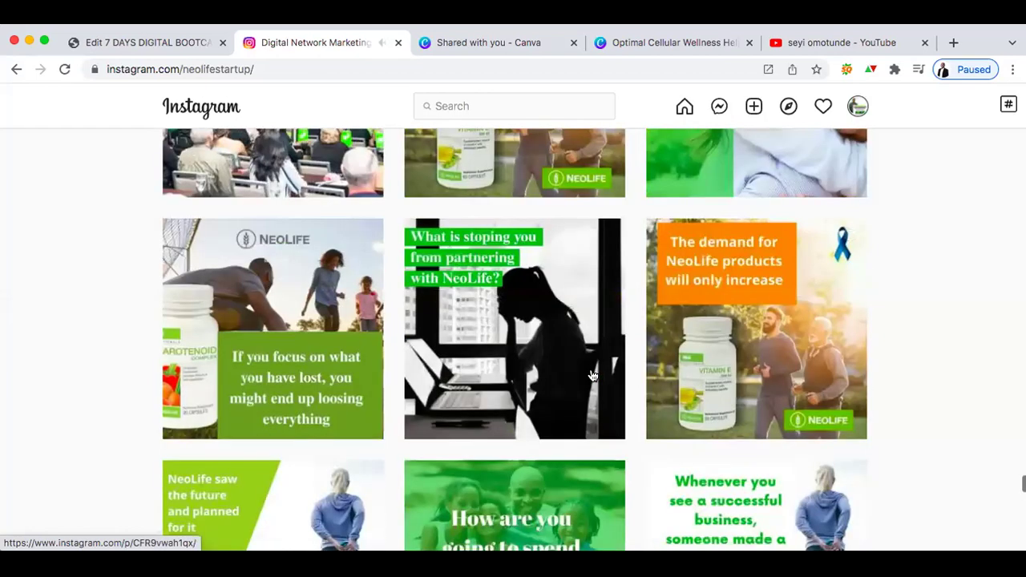
{"action": "scroll", "coordinate": [593, 376], "scroll_direction": "up", "scroll_amount": 3}
{"action": "scroll", "coordinate": [530, 302], "scroll_direction": "up", "scroll_amount": 3}
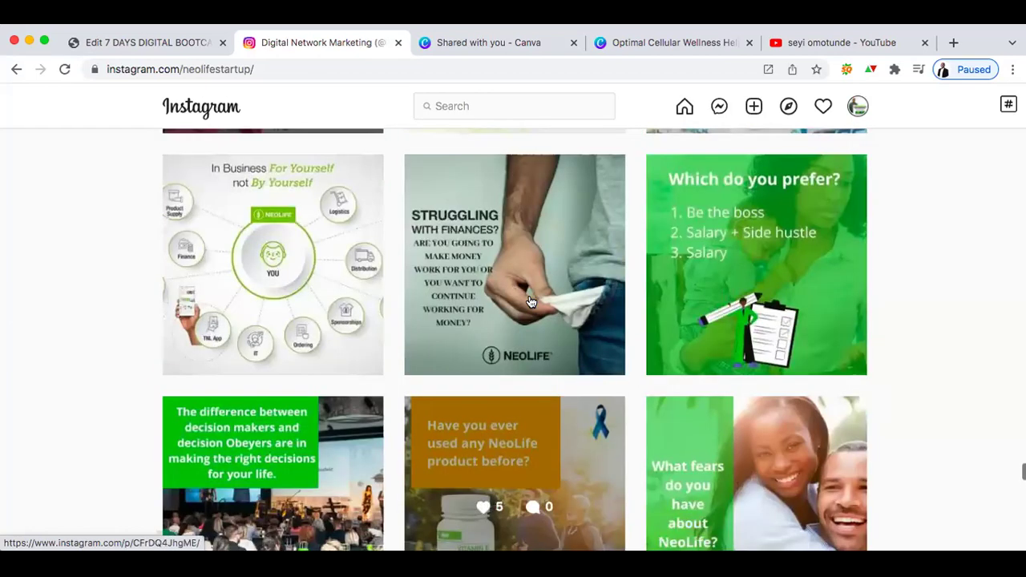
{"action": "scroll", "coordinate": [531, 302], "scroll_direction": "up", "scroll_amount": 1}
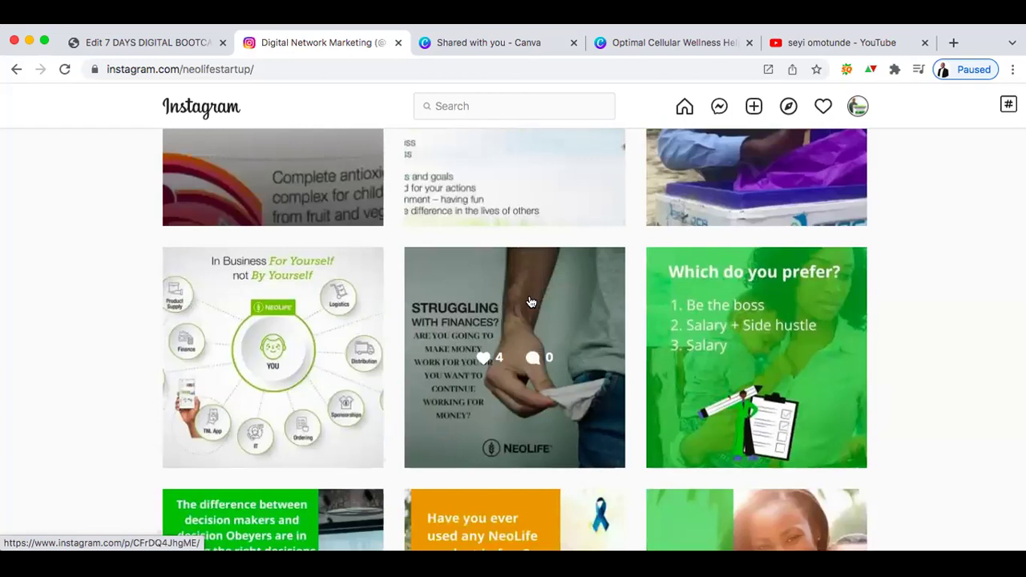
{"action": "scroll", "coordinate": [523, 430], "scroll_direction": "down", "scroll_amount": 10}
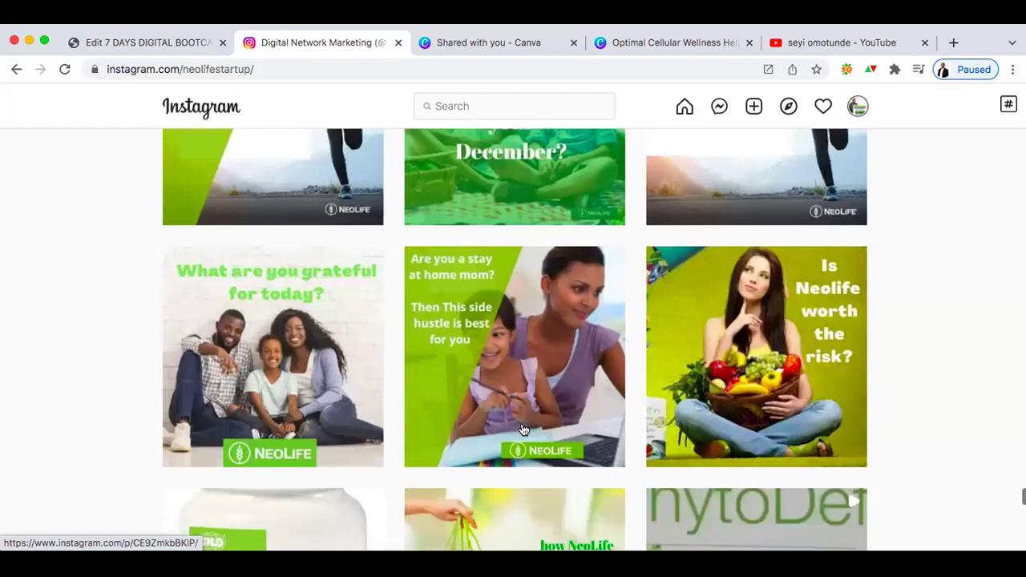
{"action": "scroll", "coordinate": [521, 430], "scroll_direction": "down", "scroll_amount": 10}
{"action": "scroll", "coordinate": [522, 430], "scroll_direction": "down", "scroll_amount": 10}
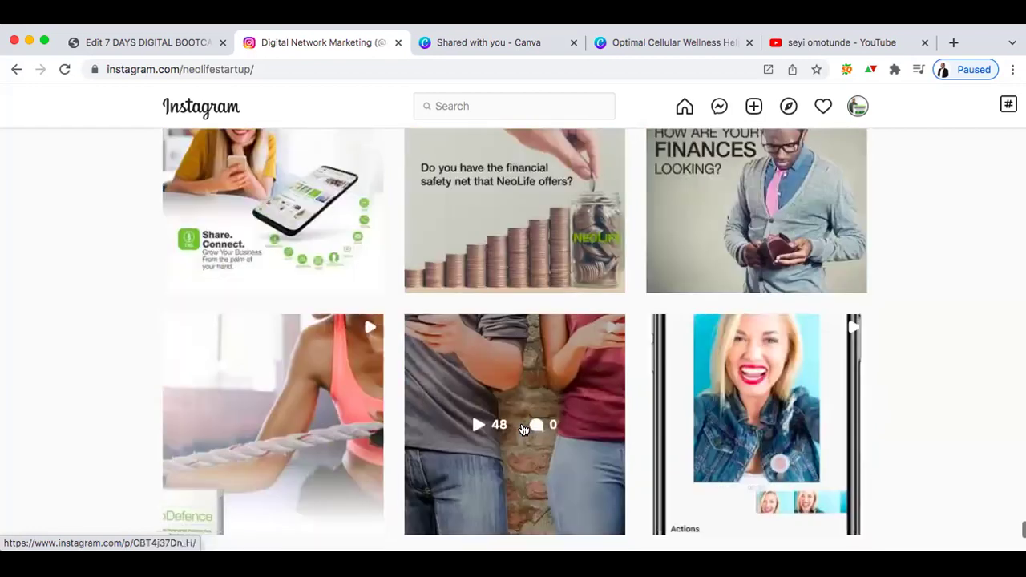
{"action": "scroll", "coordinate": [523, 431], "scroll_direction": "down", "scroll_amount": 1}
{"action": "scroll", "coordinate": [523, 431], "scroll_direction": "up", "scroll_amount": 3}
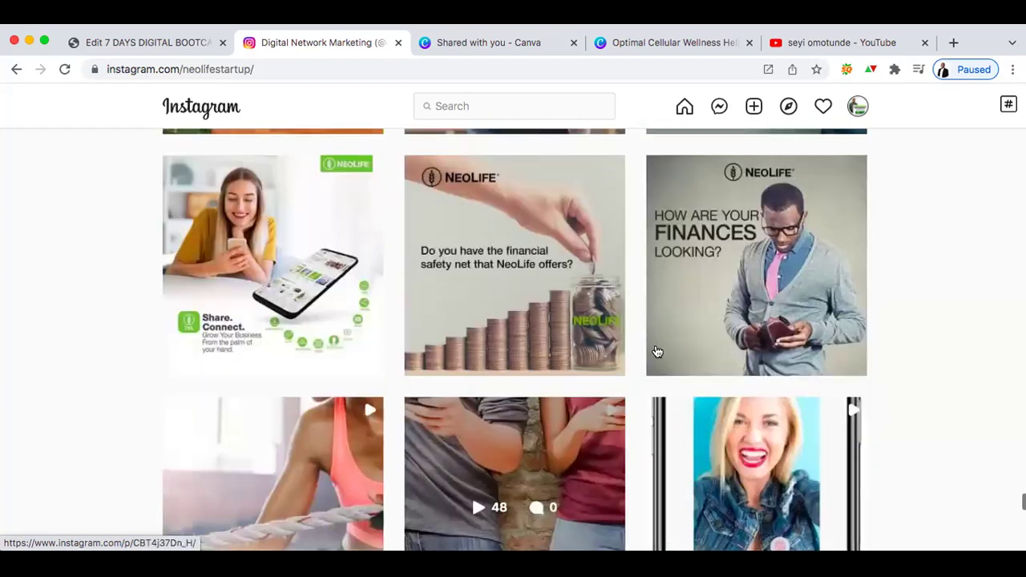
{"action": "scroll", "coordinate": [698, 237], "scroll_direction": "up", "scroll_amount": 1}
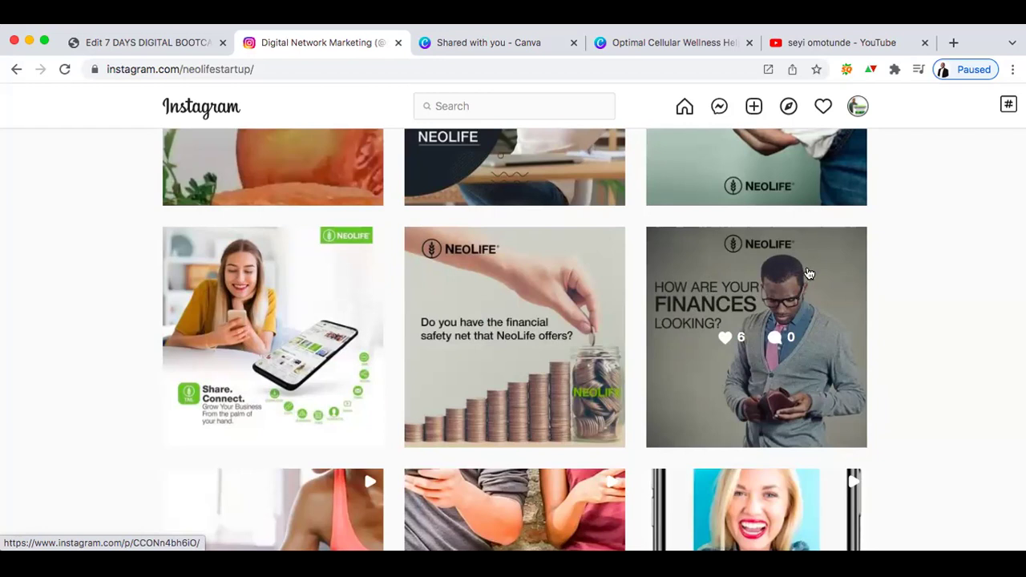
{"action": "scroll", "coordinate": [713, 337], "scroll_direction": "up", "scroll_amount": 1}
{"action": "scroll", "coordinate": [718, 337], "scroll_direction": "up", "scroll_amount": 2}
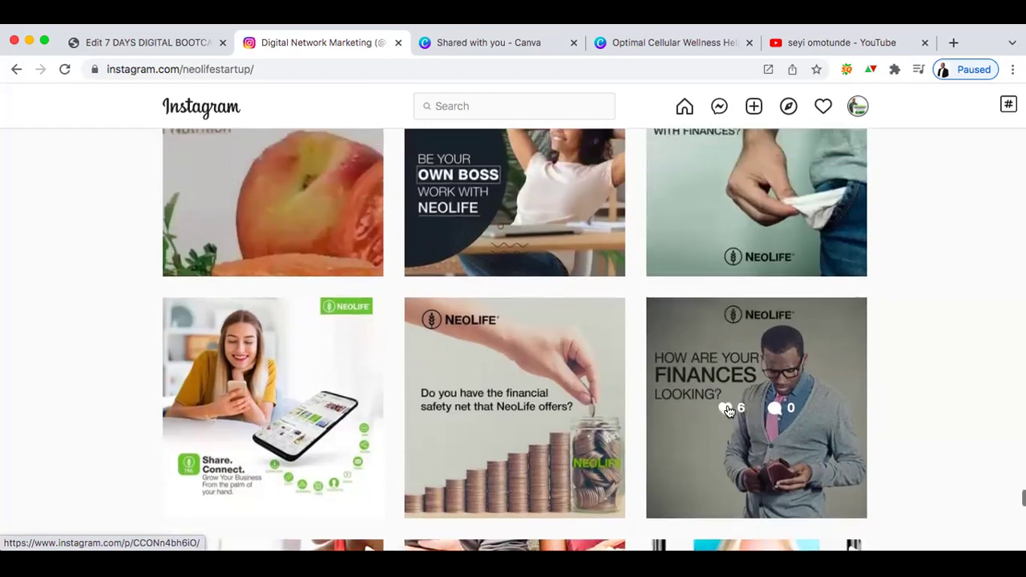
{"action": "scroll", "coordinate": [729, 256], "scroll_direction": "up", "scroll_amount": 1}
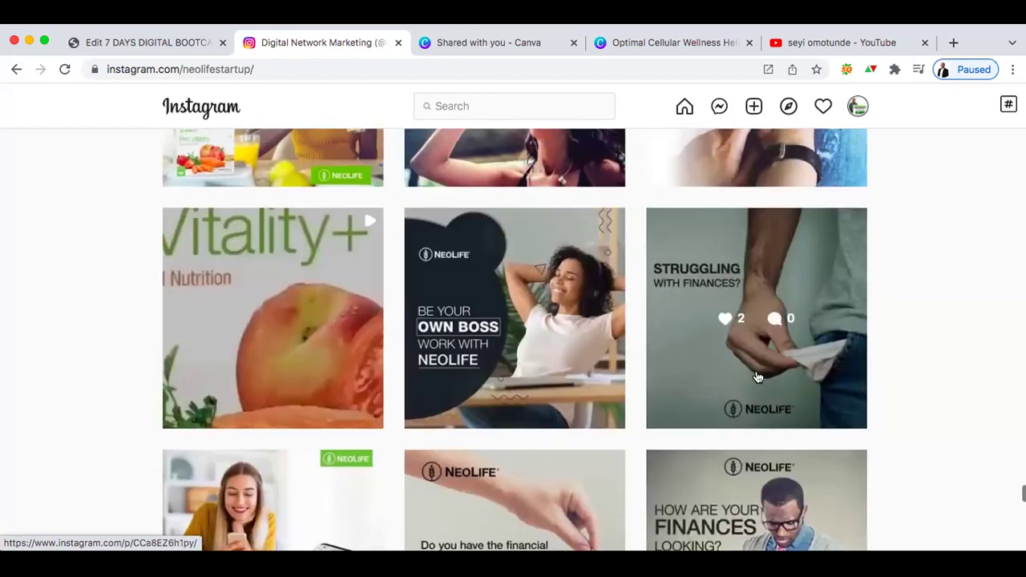
{"action": "scroll", "coordinate": [757, 377], "scroll_direction": "up", "scroll_amount": 1}
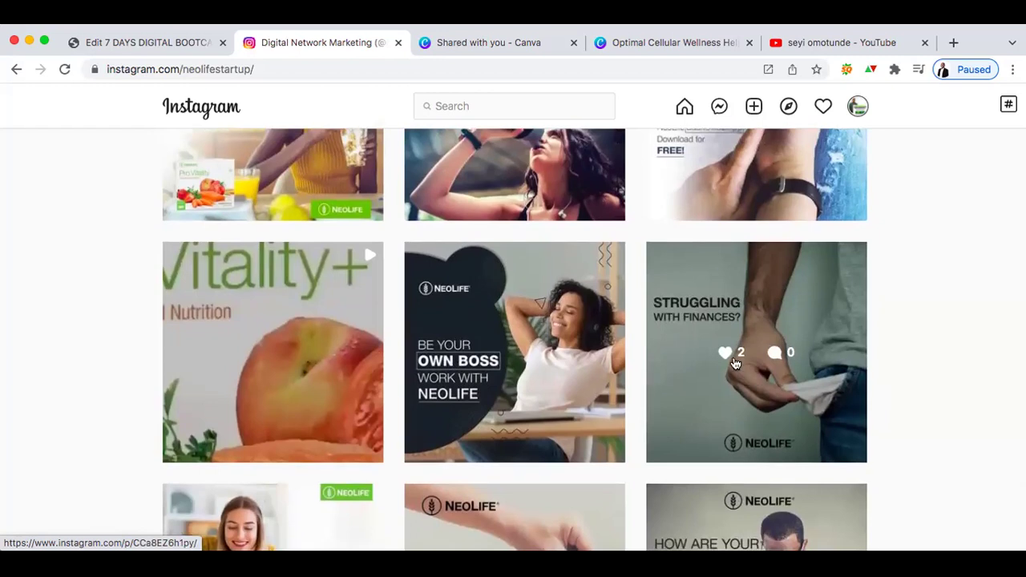
{"action": "scroll", "coordinate": [757, 377], "scroll_direction": "down", "scroll_amount": 2}
{"action": "scroll", "coordinate": [751, 467], "scroll_direction": "up", "scroll_amount": 4}
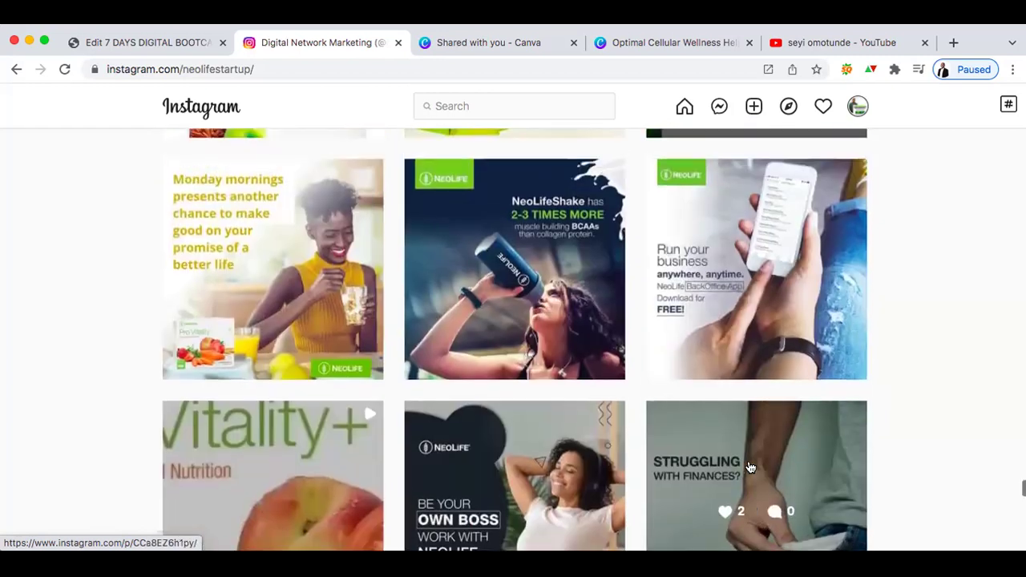
{"action": "scroll", "coordinate": [751, 467], "scroll_direction": "up", "scroll_amount": 2}
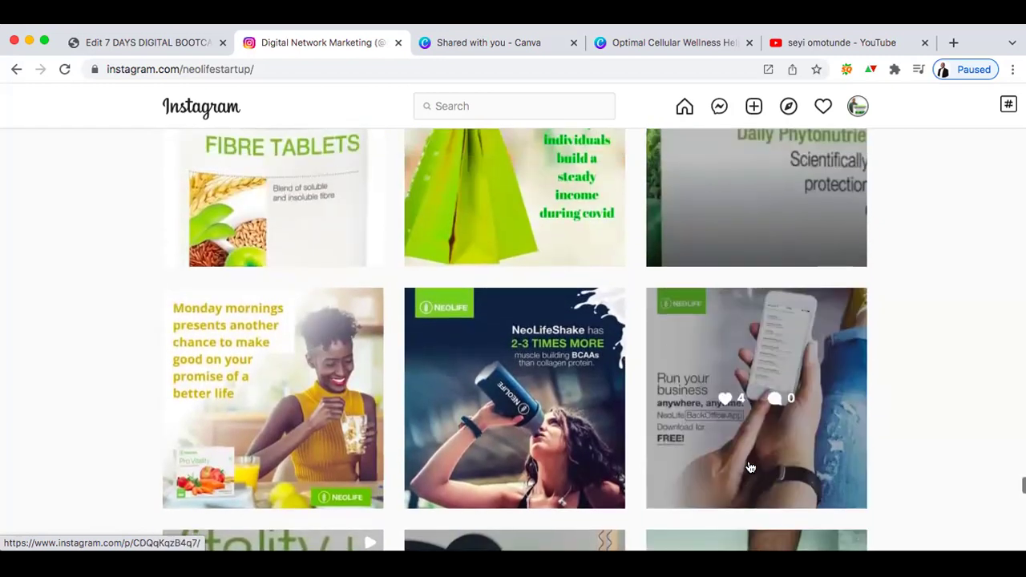
{"action": "scroll", "coordinate": [751, 467], "scroll_direction": "up", "scroll_amount": 3}
{"action": "scroll", "coordinate": [751, 467], "scroll_direction": "up", "scroll_amount": 2}
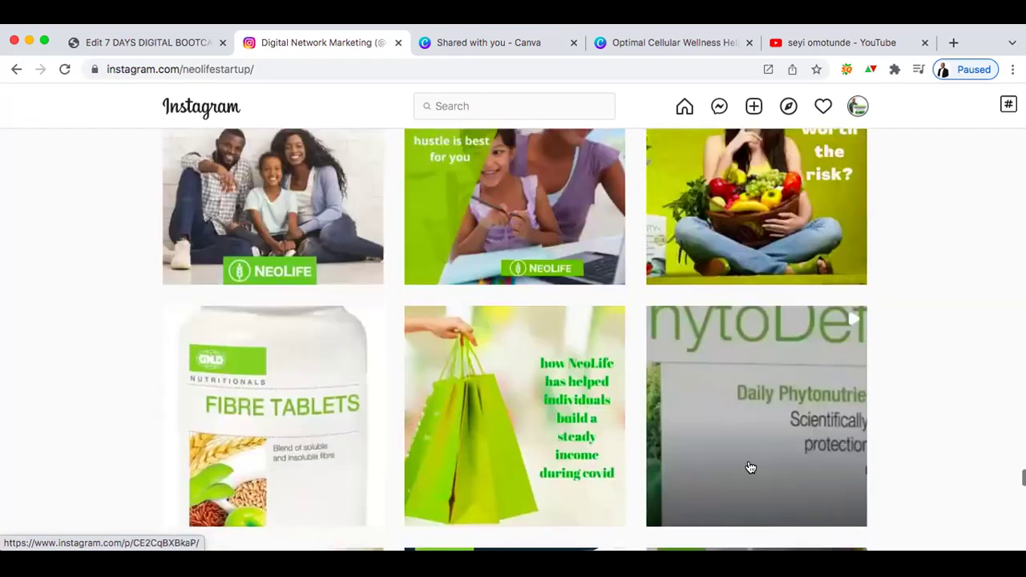
{"action": "scroll", "coordinate": [750, 467], "scroll_direction": "up", "scroll_amount": 1}
{"action": "scroll", "coordinate": [751, 467], "scroll_direction": "up", "scroll_amount": 1}
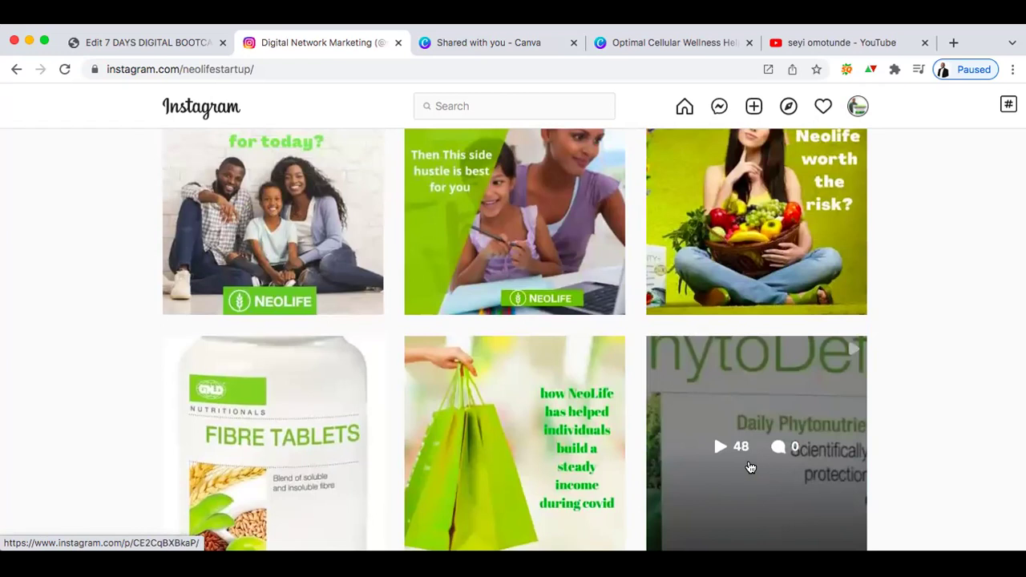
{"action": "scroll", "coordinate": [751, 468], "scroll_direction": "down", "scroll_amount": 5}
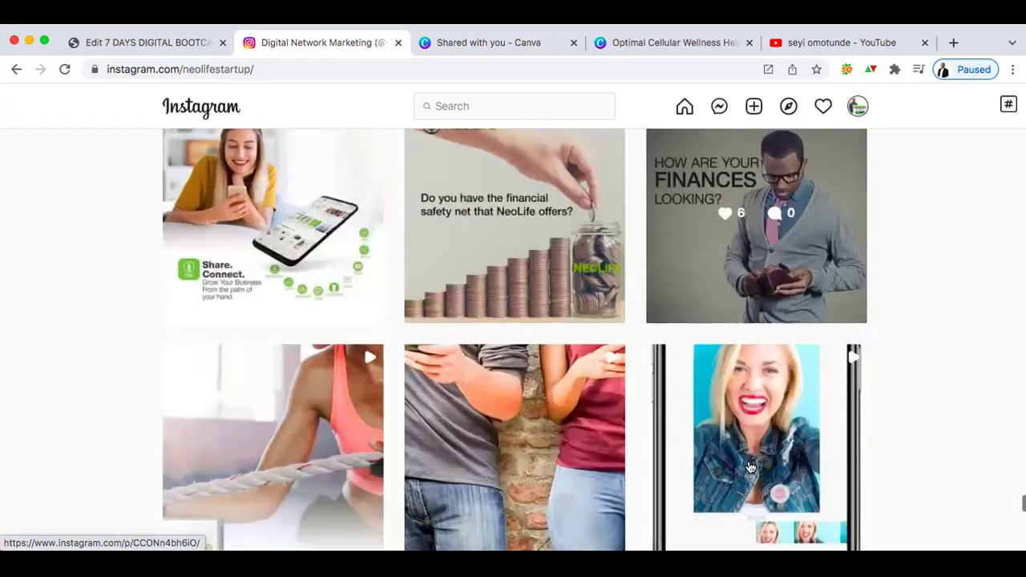
{"action": "scroll", "coordinate": [593, 312], "scroll_direction": "down", "scroll_amount": 5}
{"action": "scroll", "coordinate": [561, 256], "scroll_direction": "up", "scroll_amount": 3}
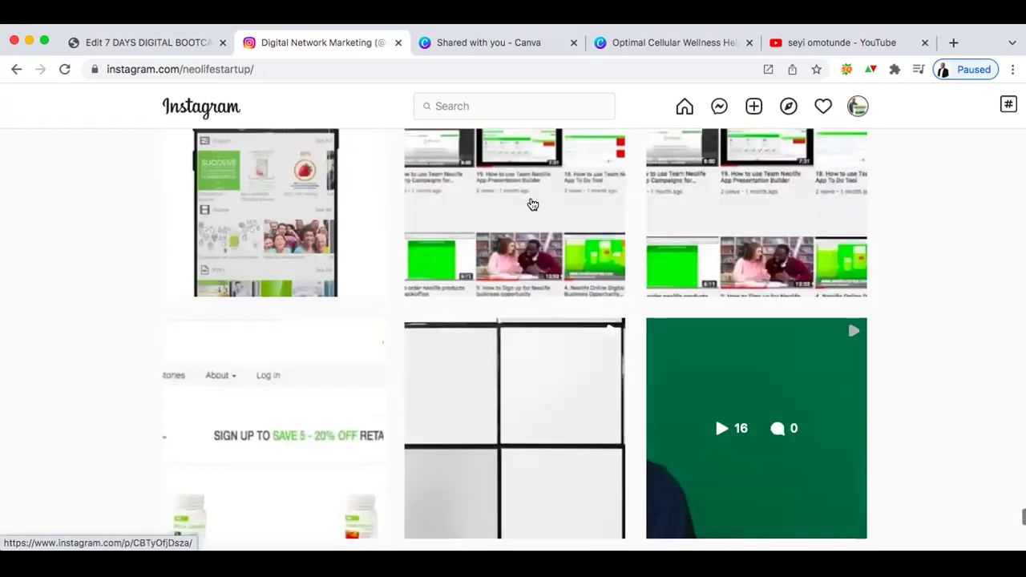
{"action": "scroll", "coordinate": [259, 239], "scroll_direction": "up", "scroll_amount": 1}
{"action": "left_click", "coordinate": [259, 232]}
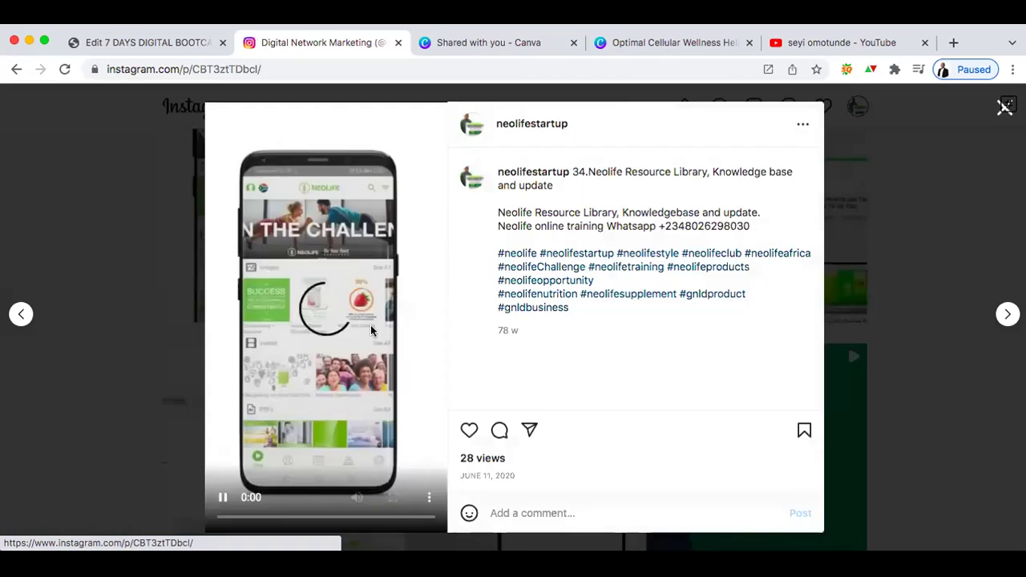
{"action": "left_click", "coordinate": [354, 406]}
{"action": "left_click", "coordinate": [382, 406]}
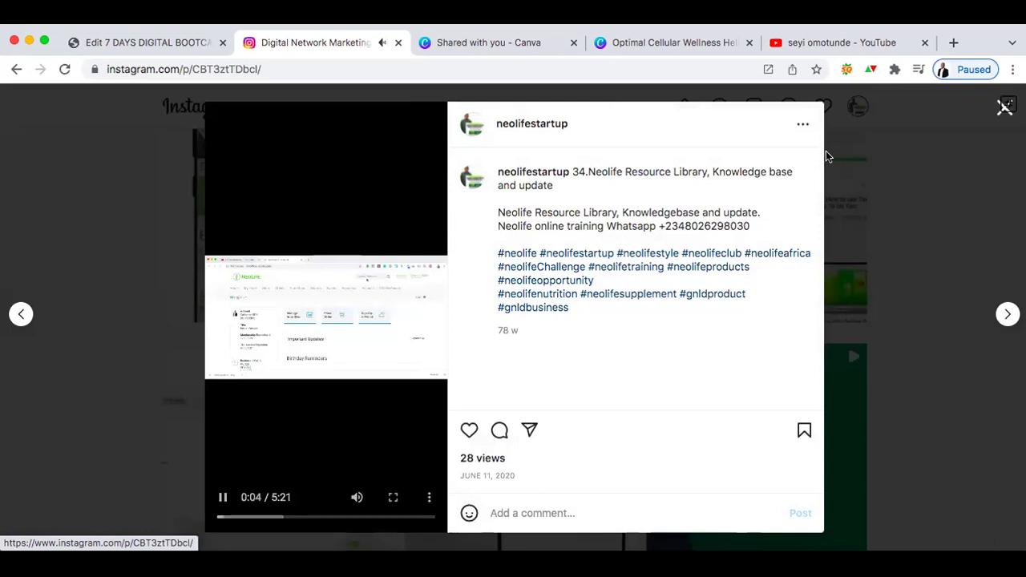
{"action": "left_click", "coordinate": [1006, 121]}
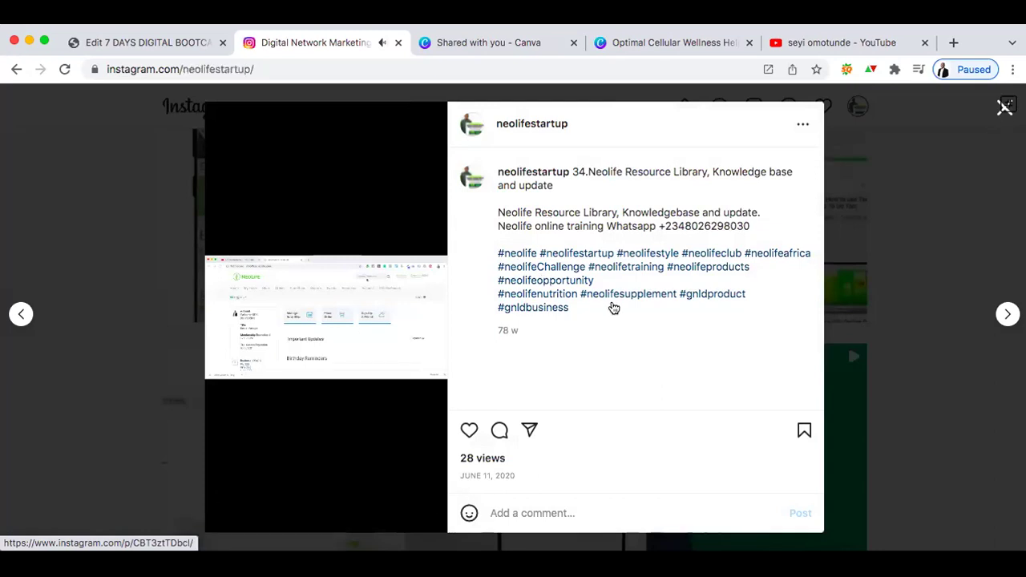
{"action": "scroll", "coordinate": [503, 354], "scroll_direction": "down", "scroll_amount": 4}
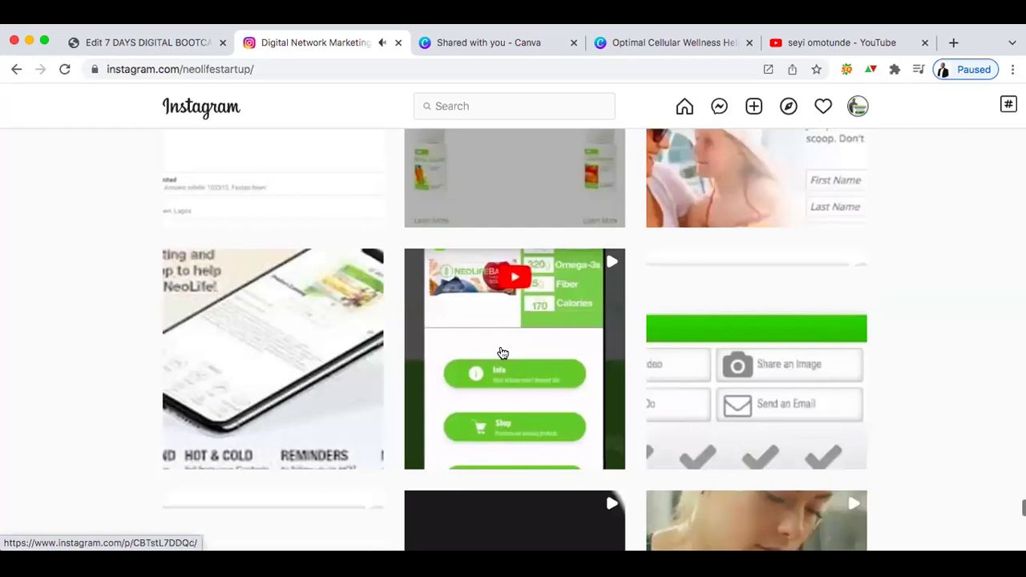
{"action": "scroll", "coordinate": [503, 353], "scroll_direction": "down", "scroll_amount": 5}
{"action": "scroll", "coordinate": [562, 469], "scroll_direction": "down", "scroll_amount": 1}
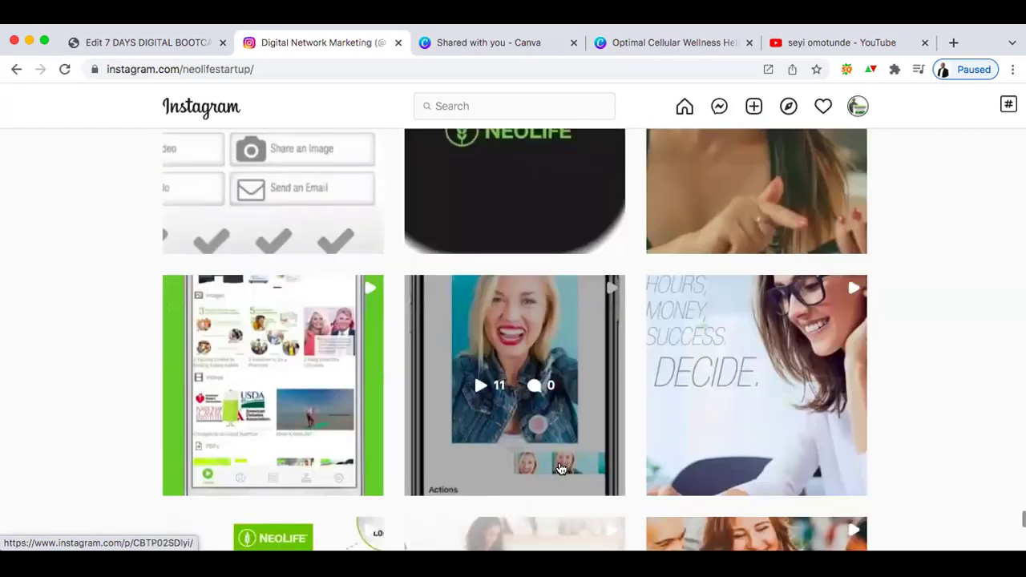
{"action": "scroll", "coordinate": [562, 469], "scroll_direction": "down", "scroll_amount": 7}
{"action": "scroll", "coordinate": [561, 469], "scroll_direction": "down", "scroll_amount": 3}
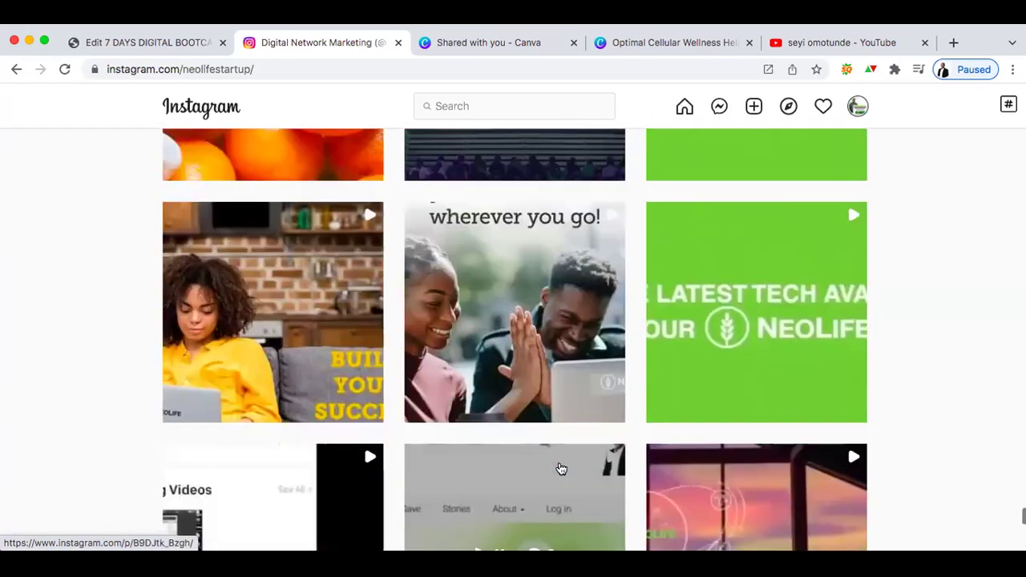
{"action": "scroll", "coordinate": [540, 420], "scroll_direction": "down", "scroll_amount": 1}
{"action": "scroll", "coordinate": [527, 327], "scroll_direction": "up", "scroll_amount": 1}
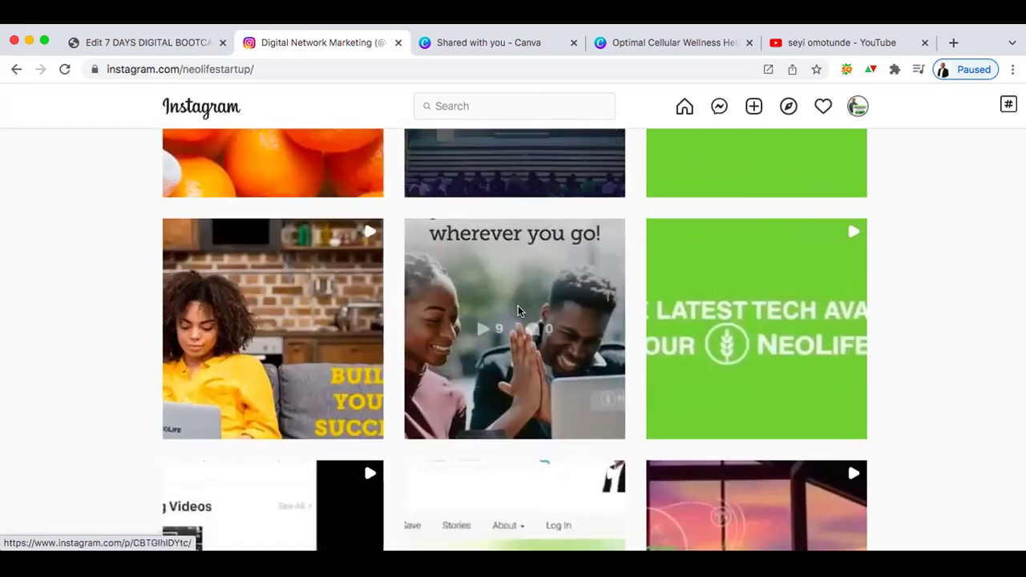
{"action": "left_click", "coordinate": [518, 305]}
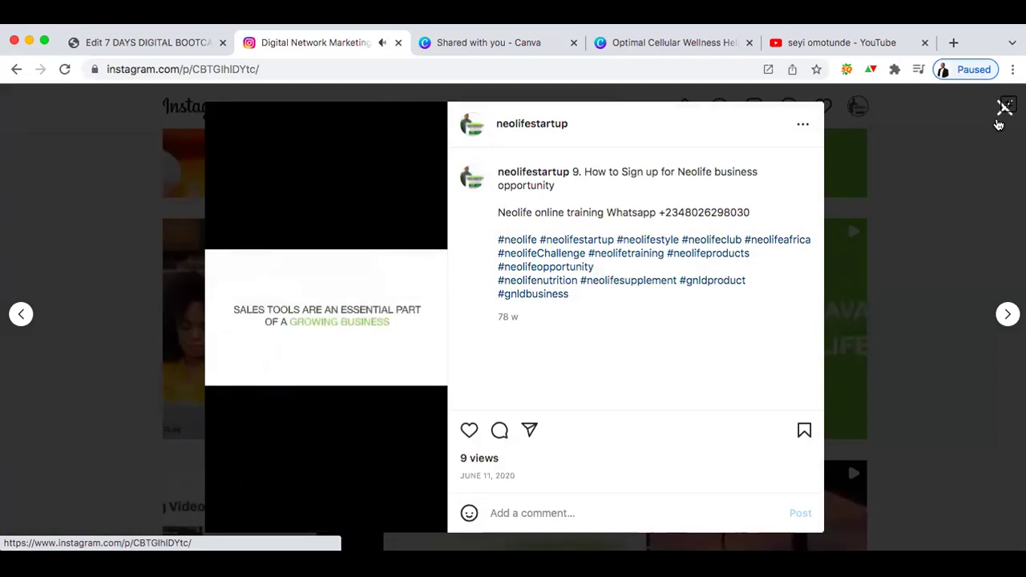
{"action": "left_click", "coordinate": [1004, 108]}
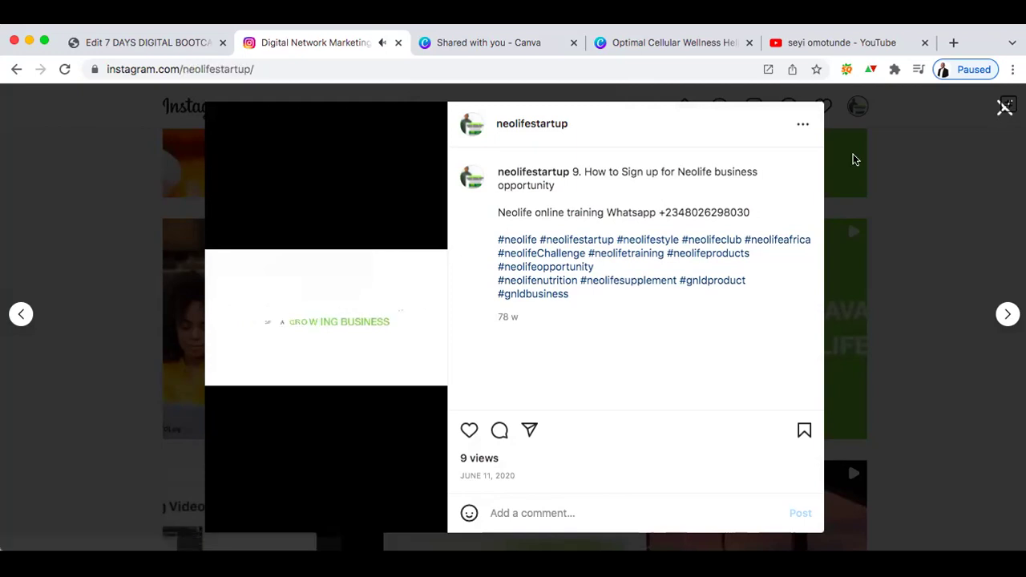
{"action": "scroll", "coordinate": [606, 452], "scroll_direction": "down", "scroll_amount": 4}
{"action": "scroll", "coordinate": [608, 459], "scroll_direction": "down", "scroll_amount": 8}
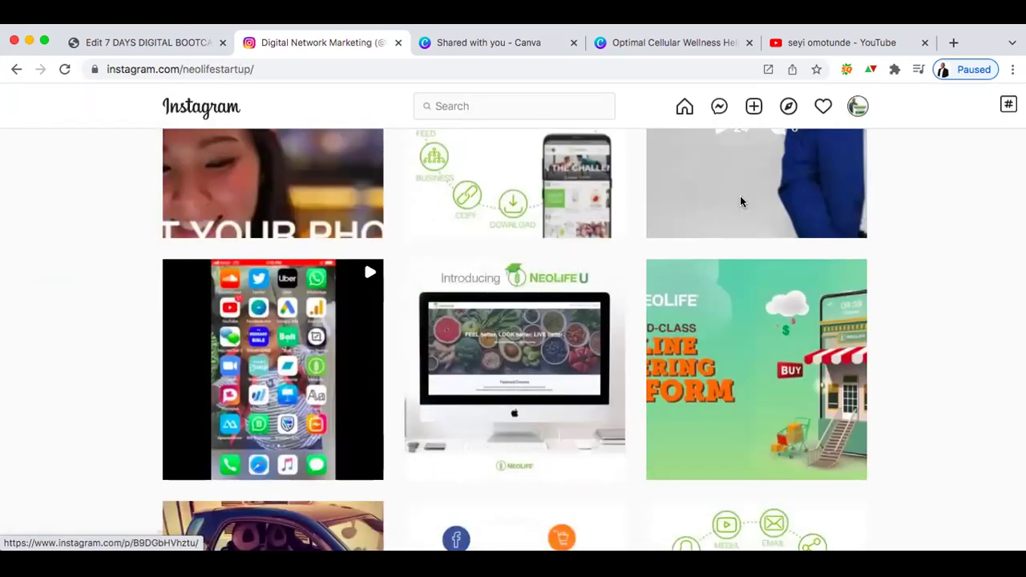
{"action": "left_click", "coordinate": [740, 197]}
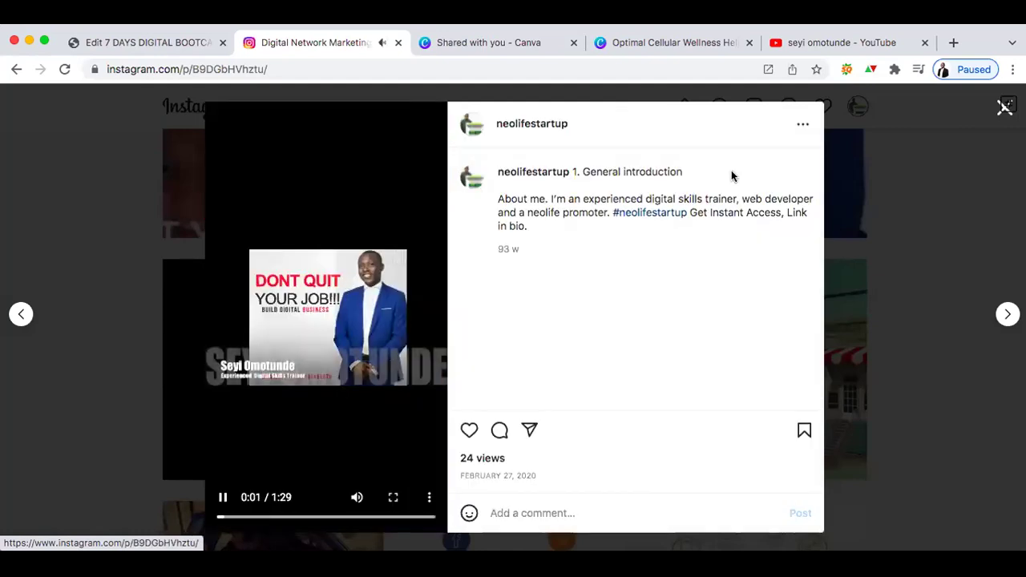
{"action": "left_click", "coordinate": [1004, 107]}
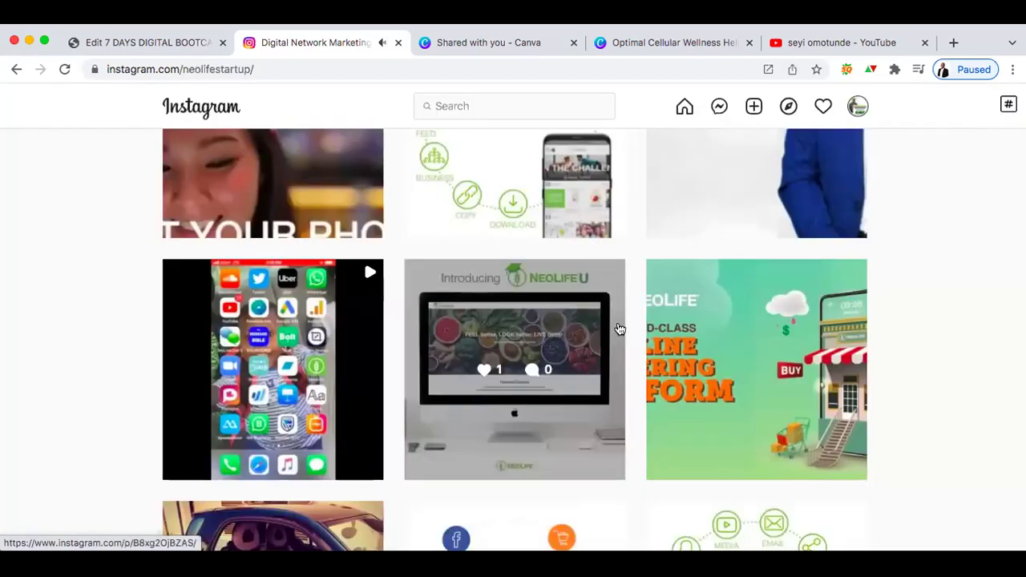
{"action": "scroll", "coordinate": [618, 332], "scroll_direction": "down", "scroll_amount": 10}
{"action": "scroll", "coordinate": [619, 329], "scroll_direction": "down", "scroll_amount": 7}
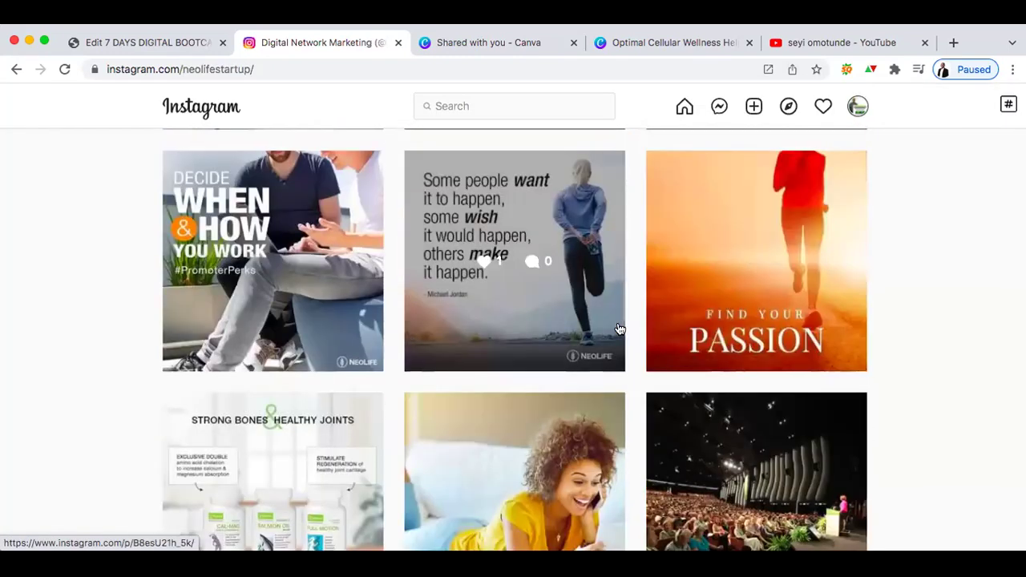
{"action": "scroll", "coordinate": [618, 328], "scroll_direction": "down", "scroll_amount": 5}
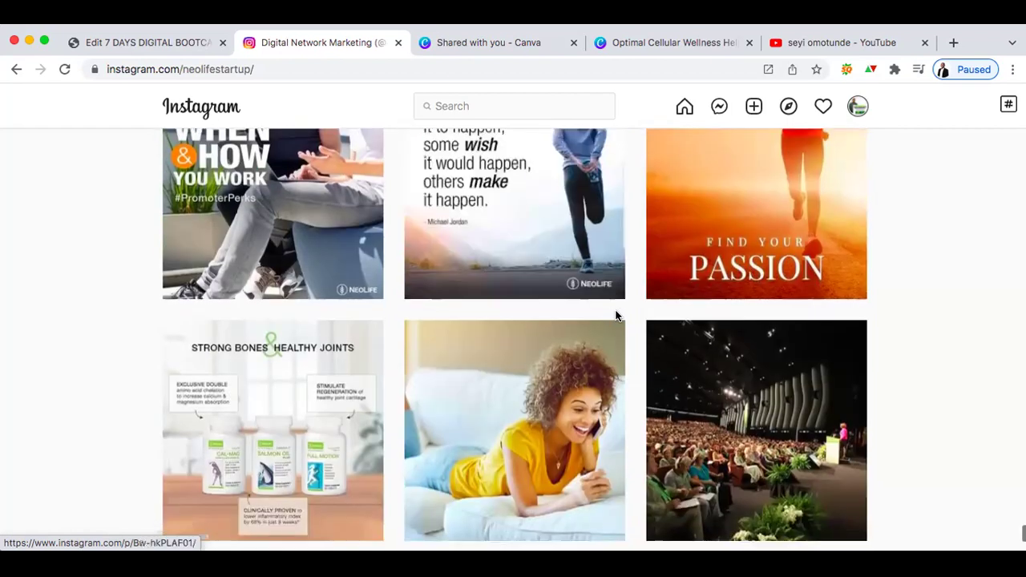
{"action": "scroll", "coordinate": [618, 317], "scroll_direction": "up", "scroll_amount": 5}
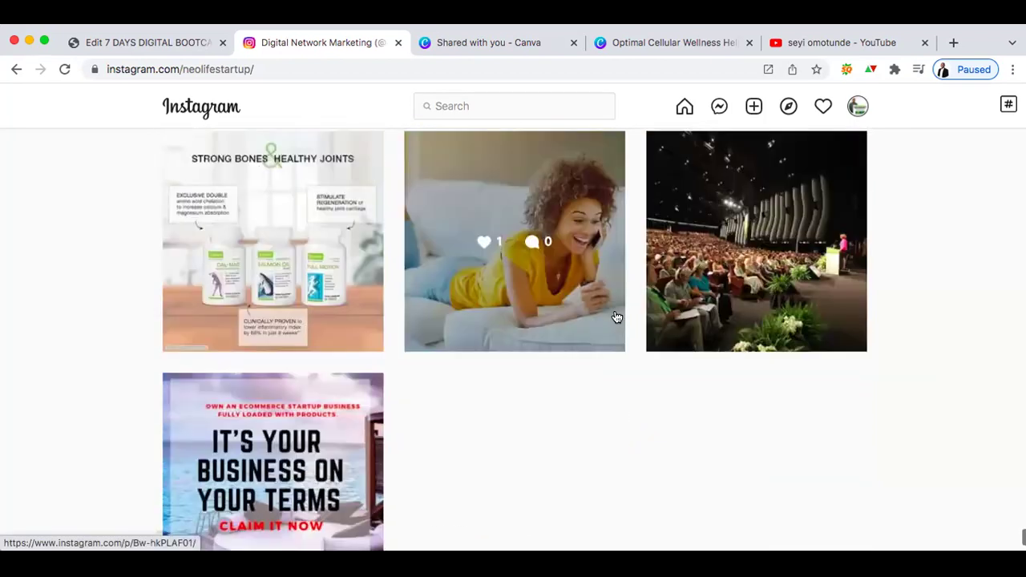
{"action": "scroll", "coordinate": [616, 317], "scroll_direction": "up", "scroll_amount": 2}
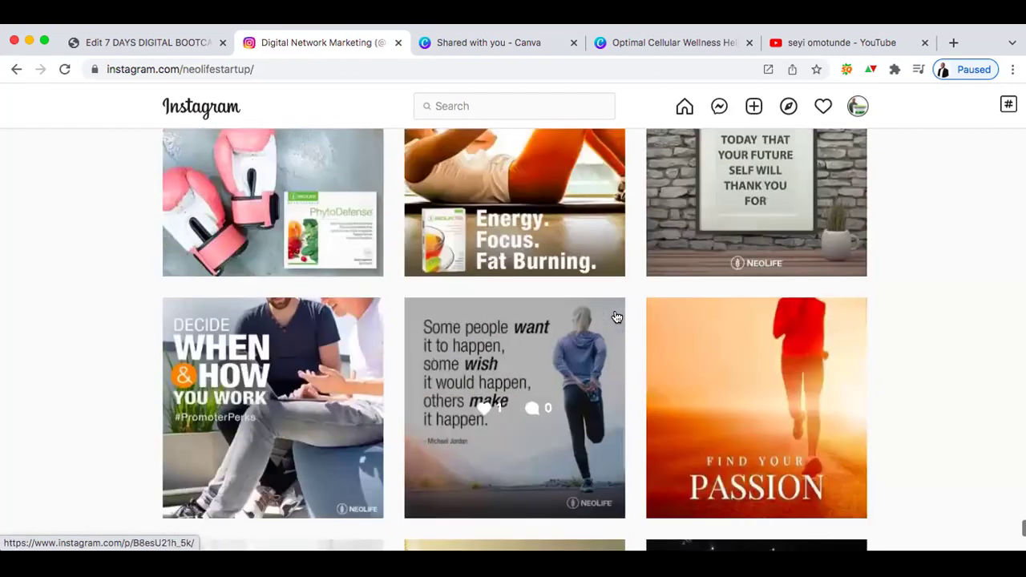
{"action": "scroll", "coordinate": [617, 318], "scroll_direction": "up", "scroll_amount": 15}
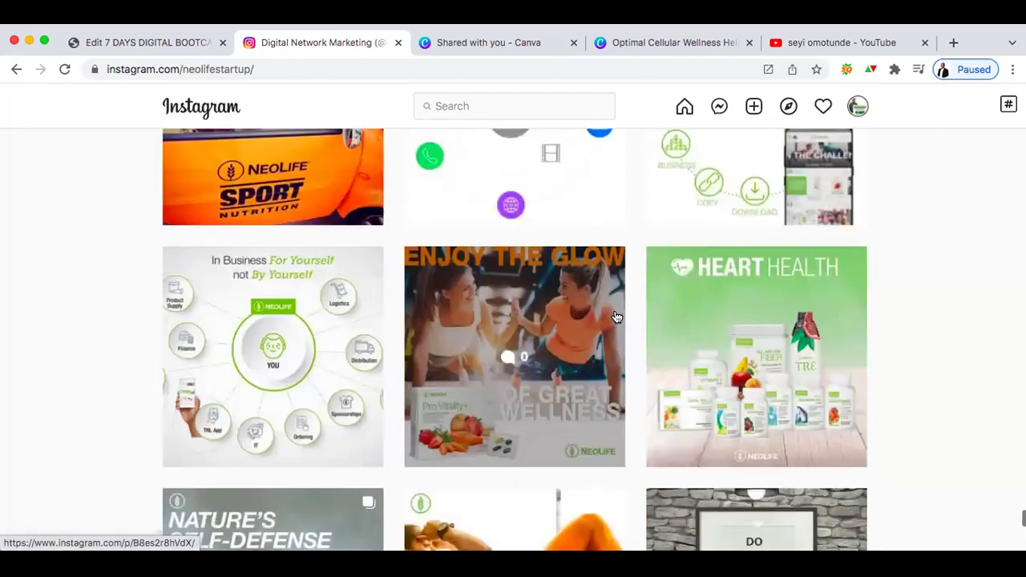
{"action": "scroll", "coordinate": [618, 318], "scroll_direction": "up", "scroll_amount": 5}
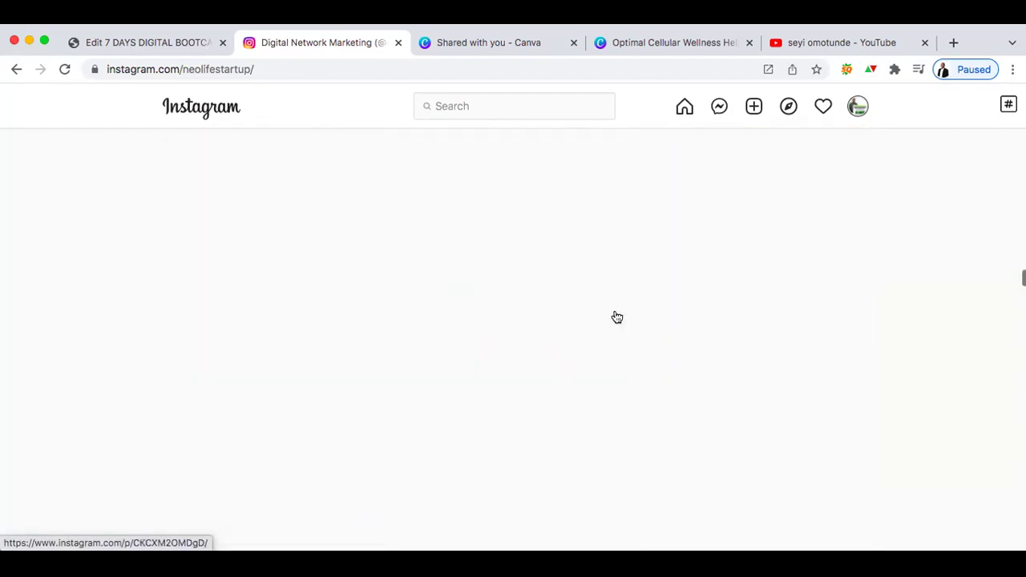
{"action": "scroll", "coordinate": [616, 318], "scroll_direction": "up", "scroll_amount": 20}
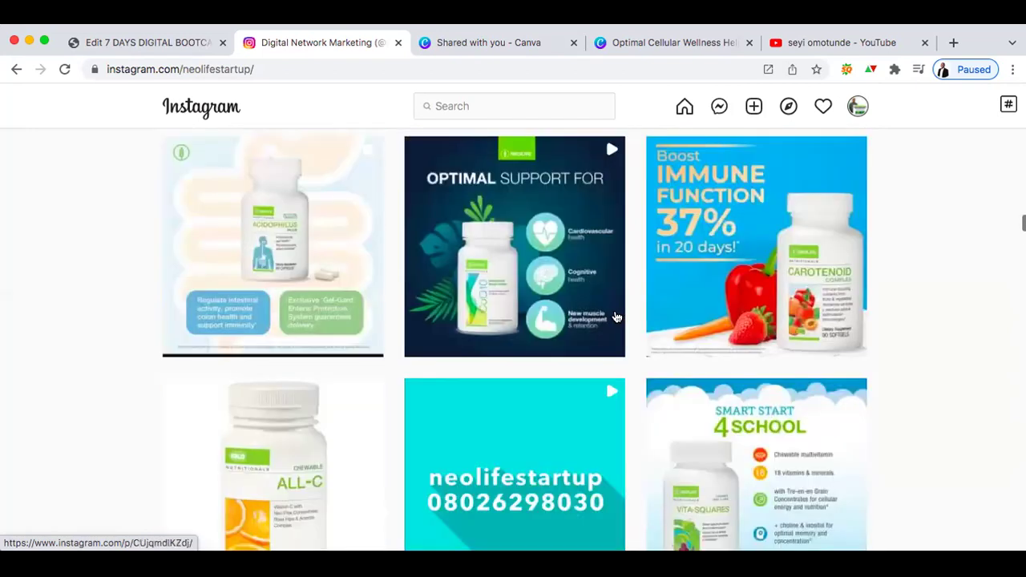
{"action": "scroll", "coordinate": [617, 318], "scroll_direction": "up", "scroll_amount": 10}
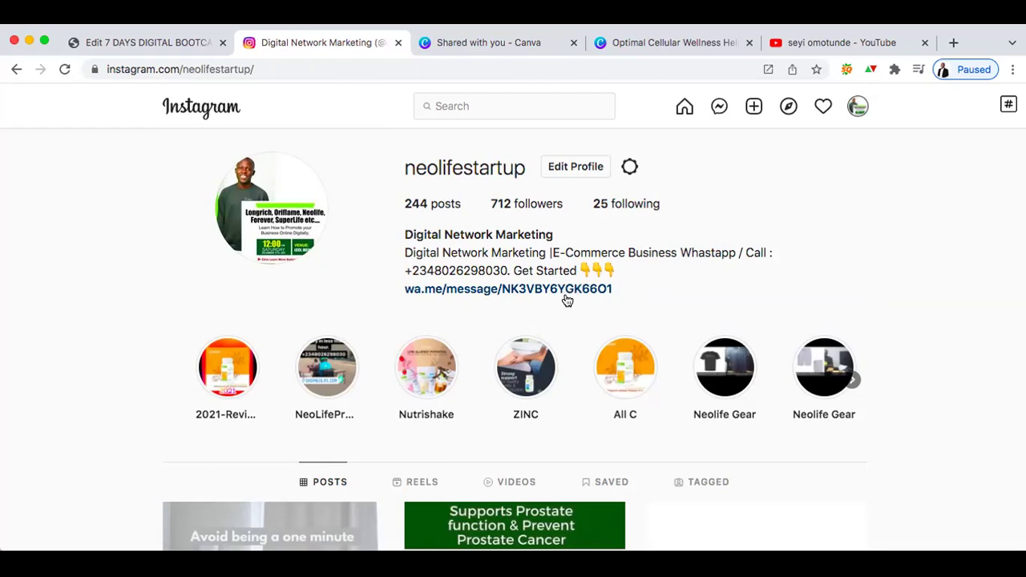
{"action": "scroll", "coordinate": [557, 346], "scroll_direction": "down", "scroll_amount": 3}
{"action": "scroll", "coordinate": [557, 345], "scroll_direction": "up", "scroll_amount": 3}
- Open a new browser tab and launch Google Sheets from the Google apps list
{"action": "left_click", "coordinate": [953, 43]}
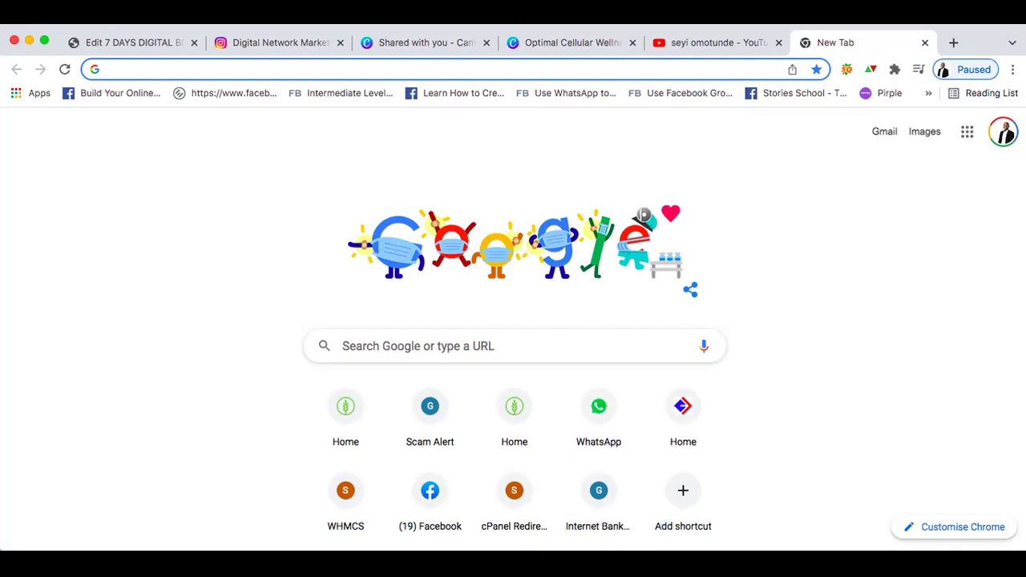
{"action": "left_click", "coordinate": [970, 135]}
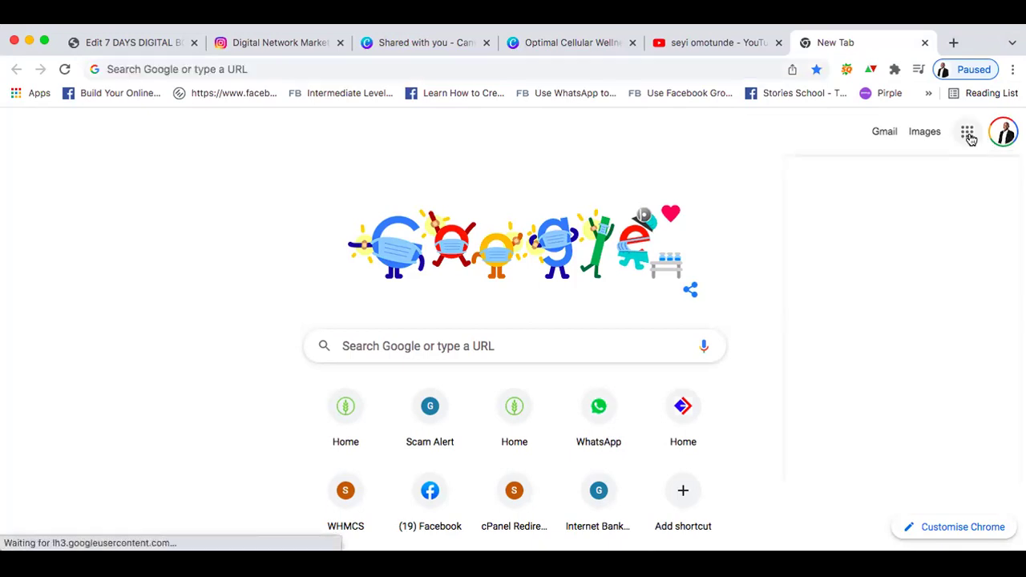
{"action": "scroll", "coordinate": [922, 263], "scroll_direction": "down", "scroll_amount": 5}
{"action": "left_click", "coordinate": [902, 393]}
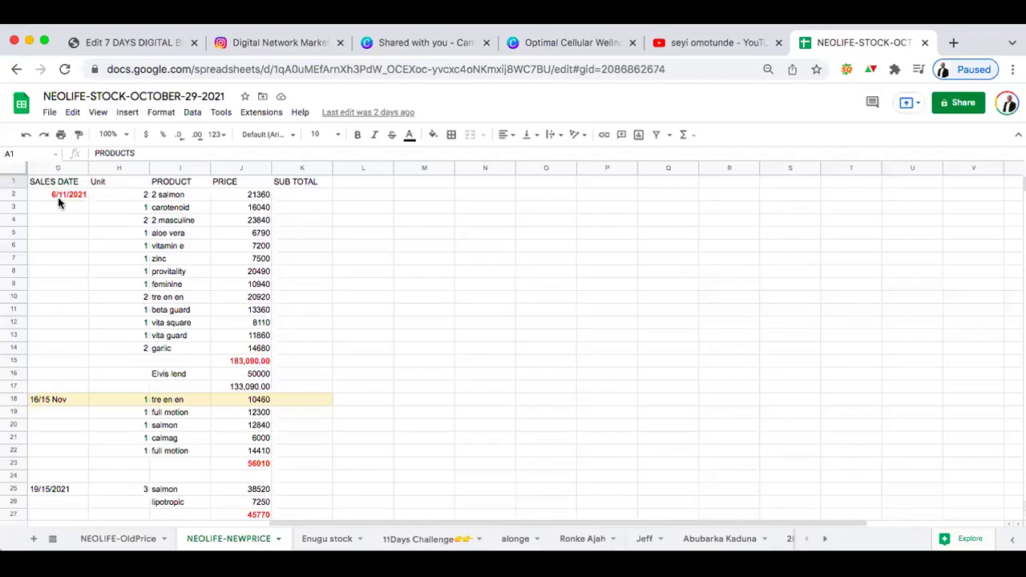
- Scroll down the NEOLIFE-NEWPRICE sheet to the final sales, ending with the 12-12-2021 total of 45630
{"action": "scroll", "coordinate": [249, 366], "scroll_direction": "down", "scroll_amount": 1}
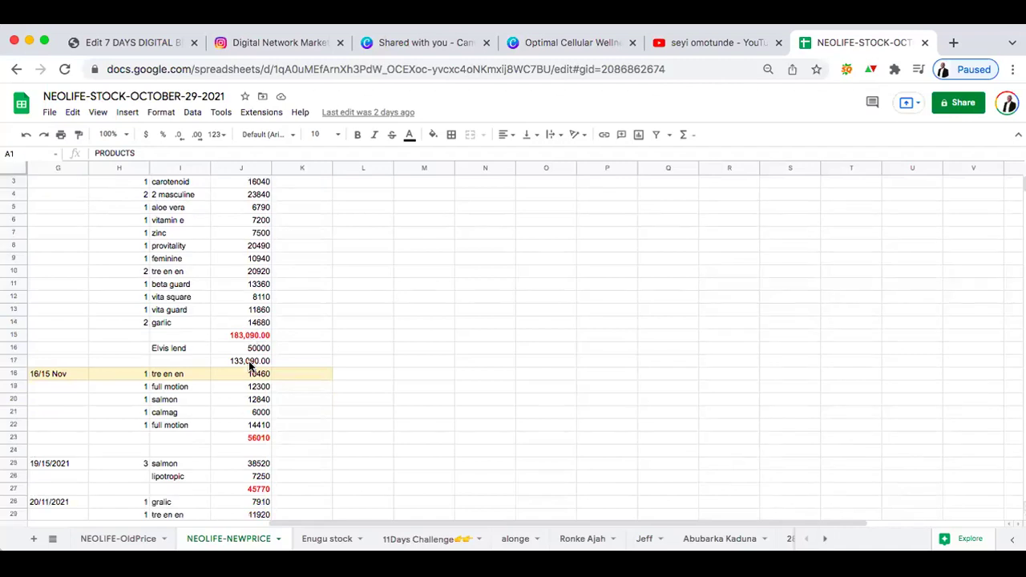
{"action": "scroll", "coordinate": [190, 414], "scroll_direction": "down", "scroll_amount": 2}
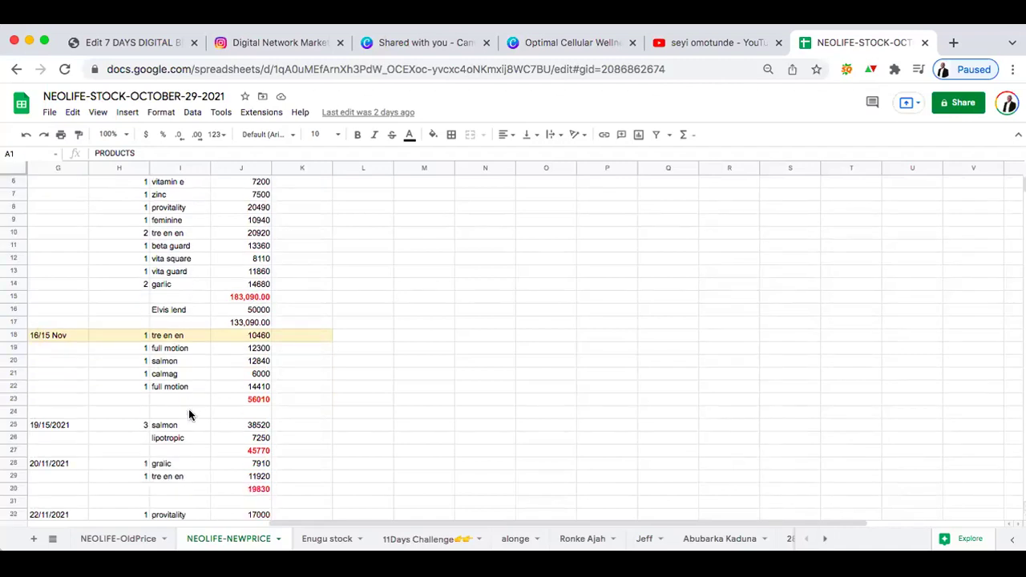
{"action": "scroll", "coordinate": [169, 435], "scroll_direction": "down", "scroll_amount": 3}
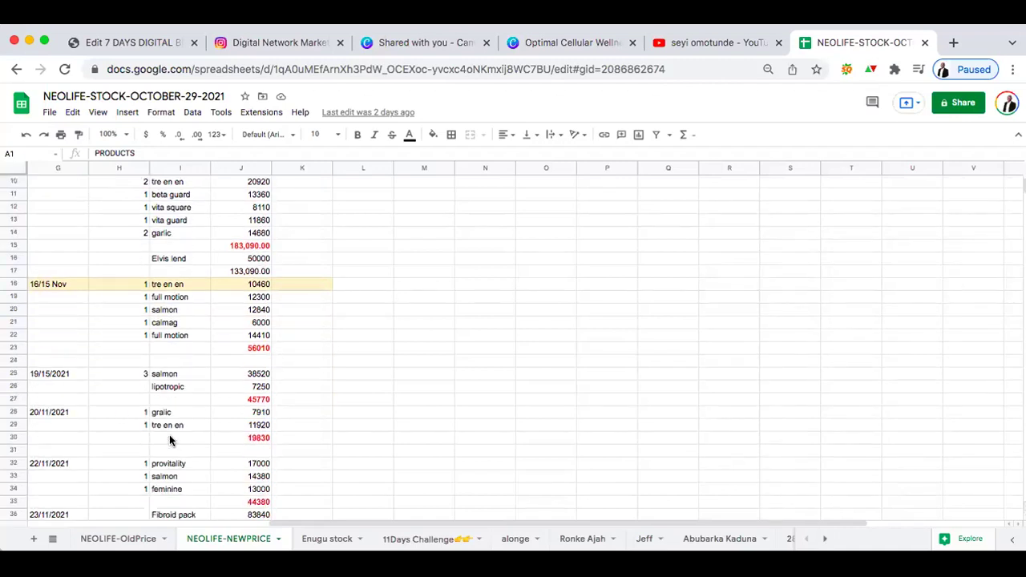
{"action": "scroll", "coordinate": [144, 441], "scroll_direction": "down", "scroll_amount": 1}
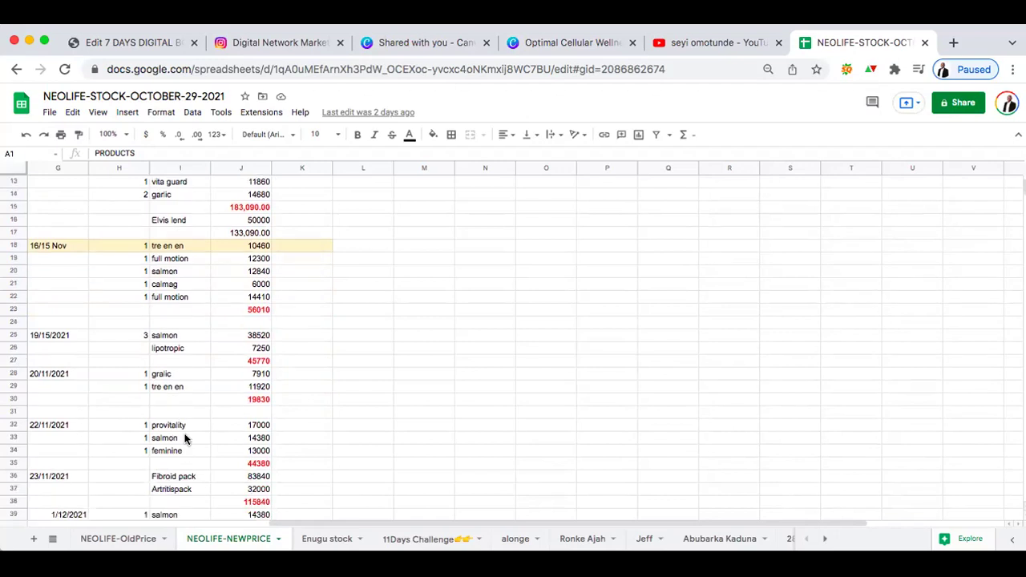
{"action": "scroll", "coordinate": [126, 422], "scroll_direction": "down", "scroll_amount": 2}
{"action": "scroll", "coordinate": [243, 448], "scroll_direction": "down", "scroll_amount": 3}
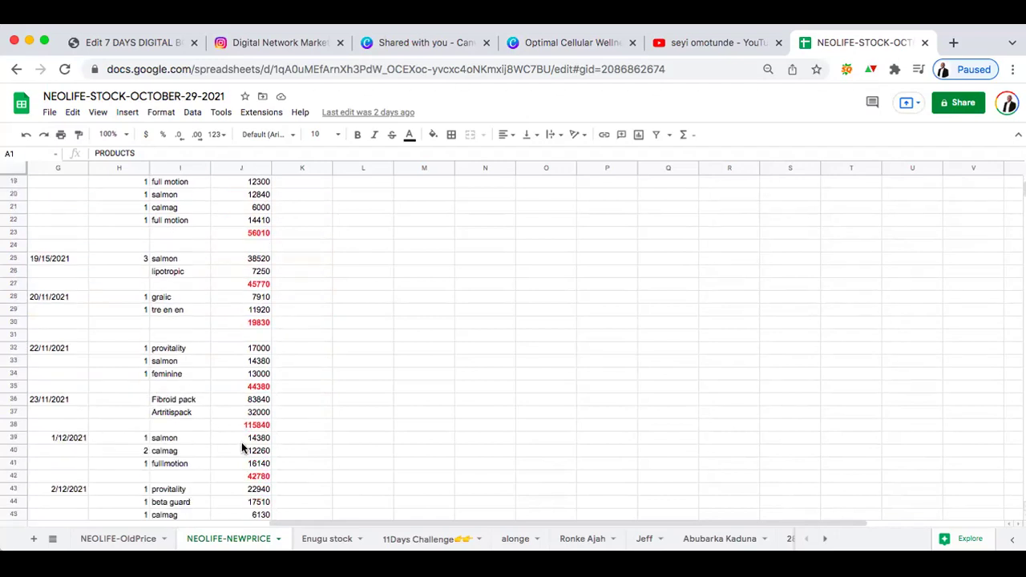
{"action": "scroll", "coordinate": [243, 447], "scroll_direction": "down", "scroll_amount": 1}
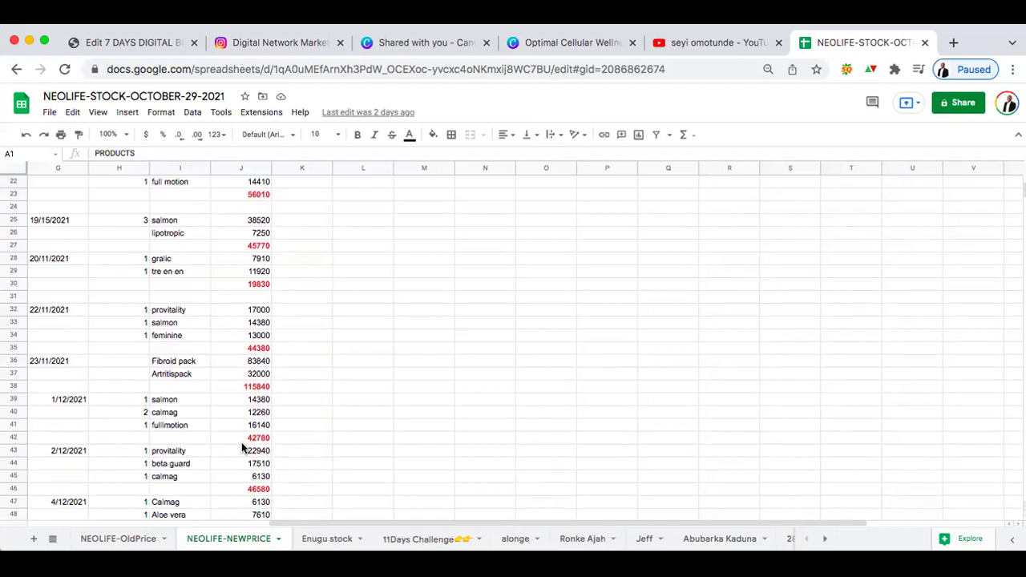
{"action": "scroll", "coordinate": [241, 442], "scroll_direction": "down", "scroll_amount": 2}
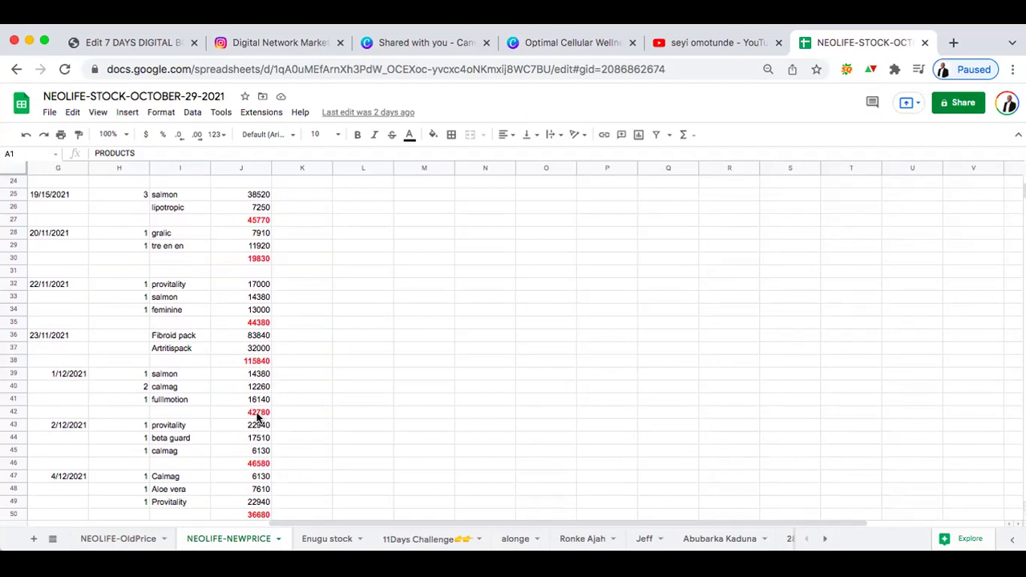
{"action": "scroll", "coordinate": [257, 416], "scroll_direction": "down", "scroll_amount": 1}
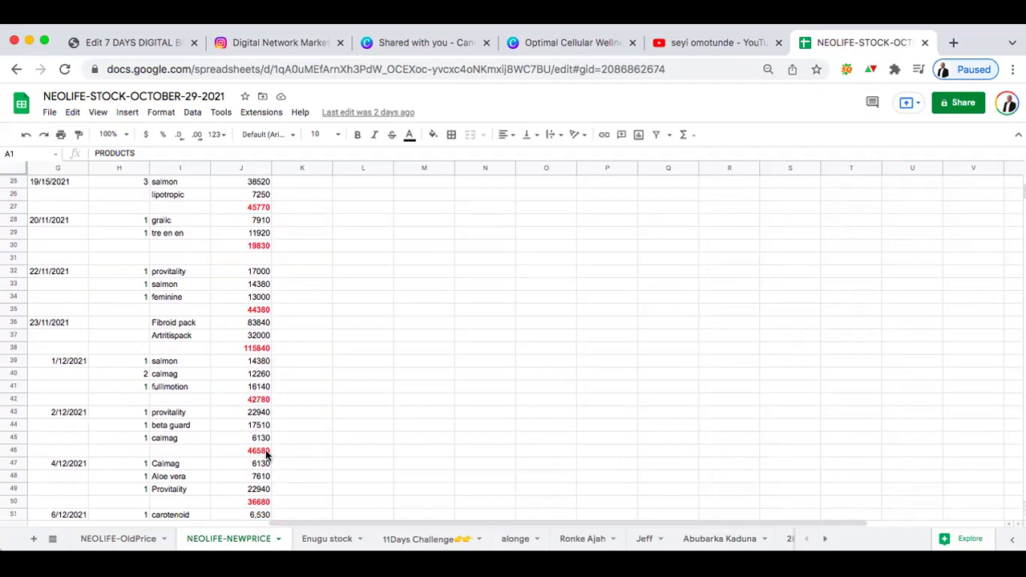
{"action": "scroll", "coordinate": [267, 455], "scroll_direction": "down", "scroll_amount": 2}
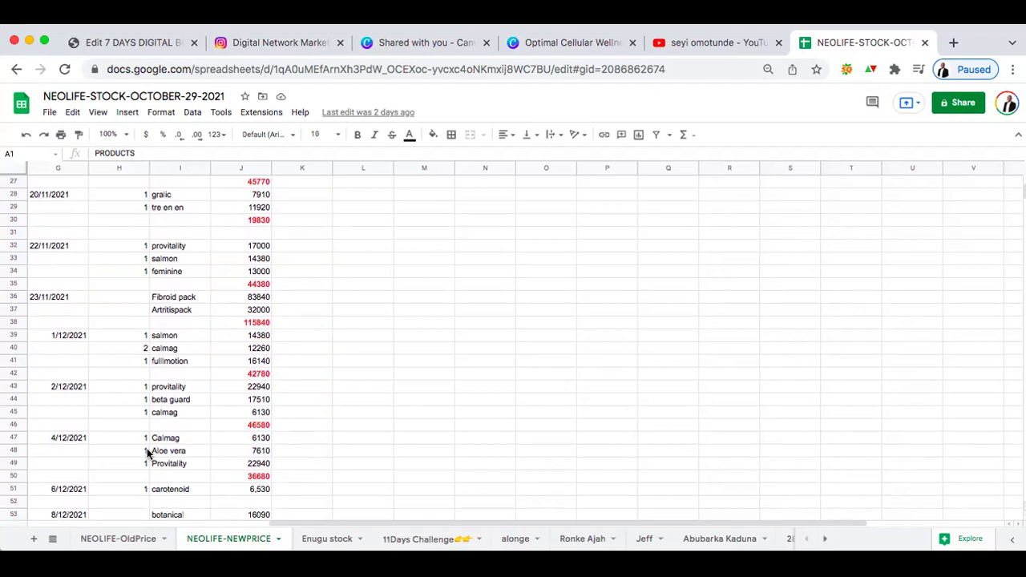
{"action": "scroll", "coordinate": [259, 486], "scroll_direction": "down", "scroll_amount": 2}
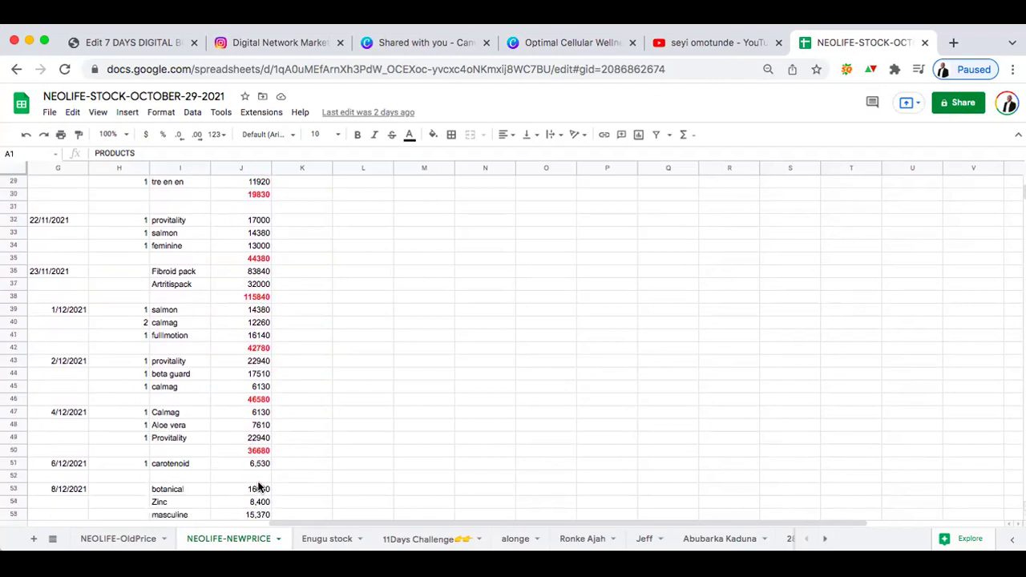
{"action": "scroll", "coordinate": [249, 483], "scroll_direction": "down", "scroll_amount": 1}
{"action": "scroll", "coordinate": [118, 480], "scroll_direction": "down", "scroll_amount": 1}
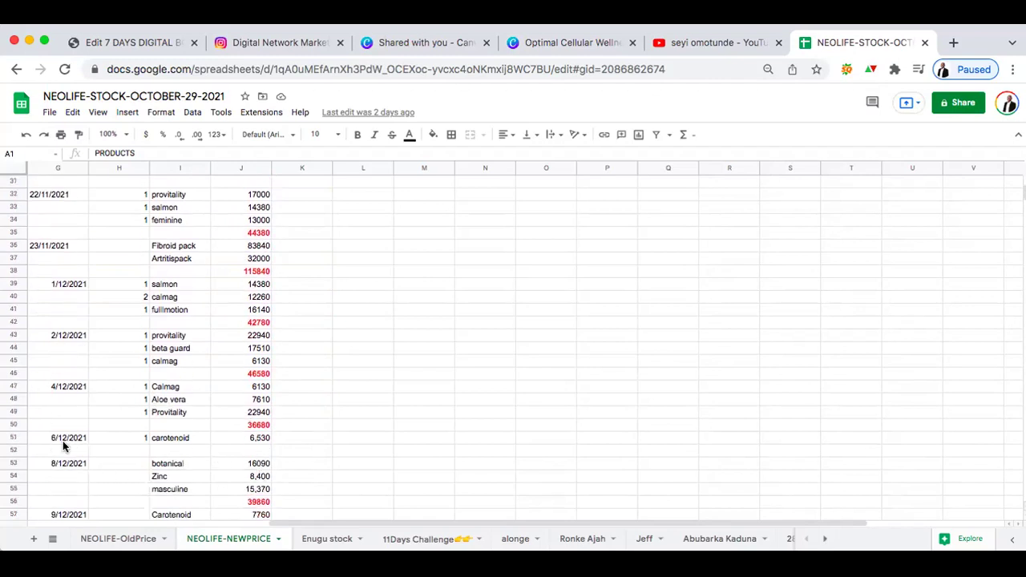
{"action": "scroll", "coordinate": [277, 445], "scroll_direction": "down", "scroll_amount": 2}
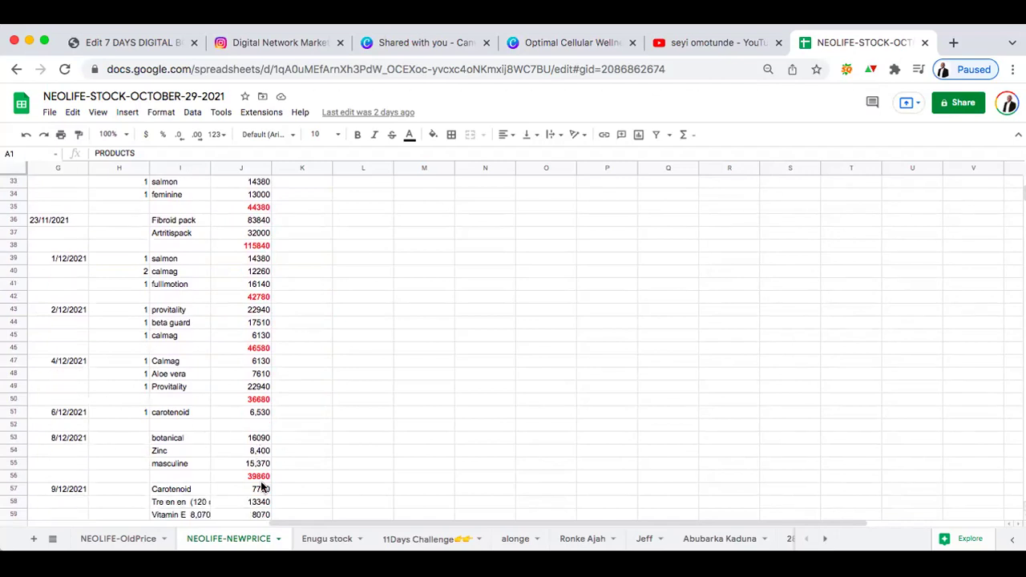
{"action": "scroll", "coordinate": [262, 481], "scroll_direction": "down", "scroll_amount": 3}
{"action": "scroll", "coordinate": [133, 465], "scroll_direction": "down", "scroll_amount": 3}
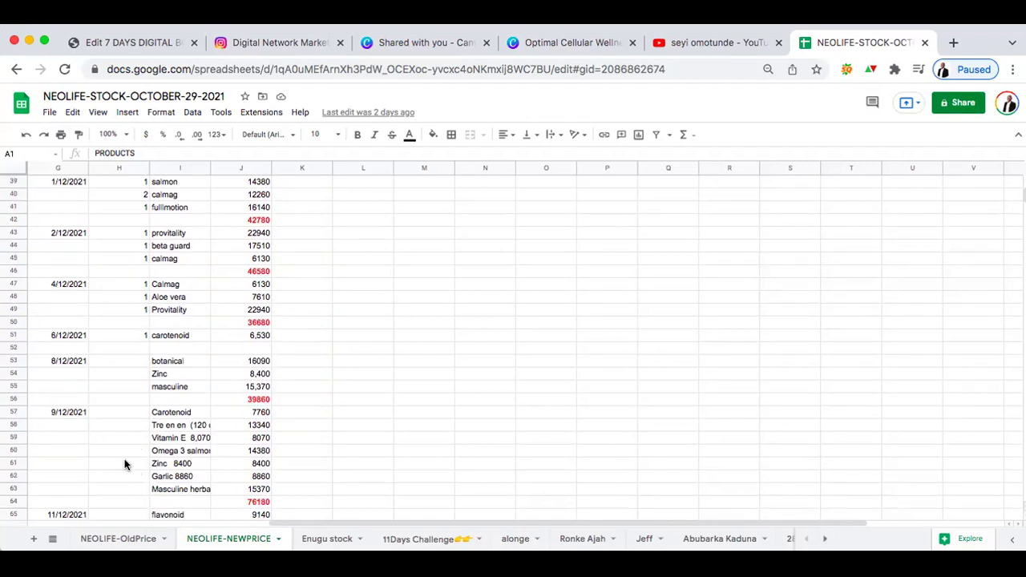
{"action": "scroll", "coordinate": [125, 464], "scroll_direction": "down", "scroll_amount": 2}
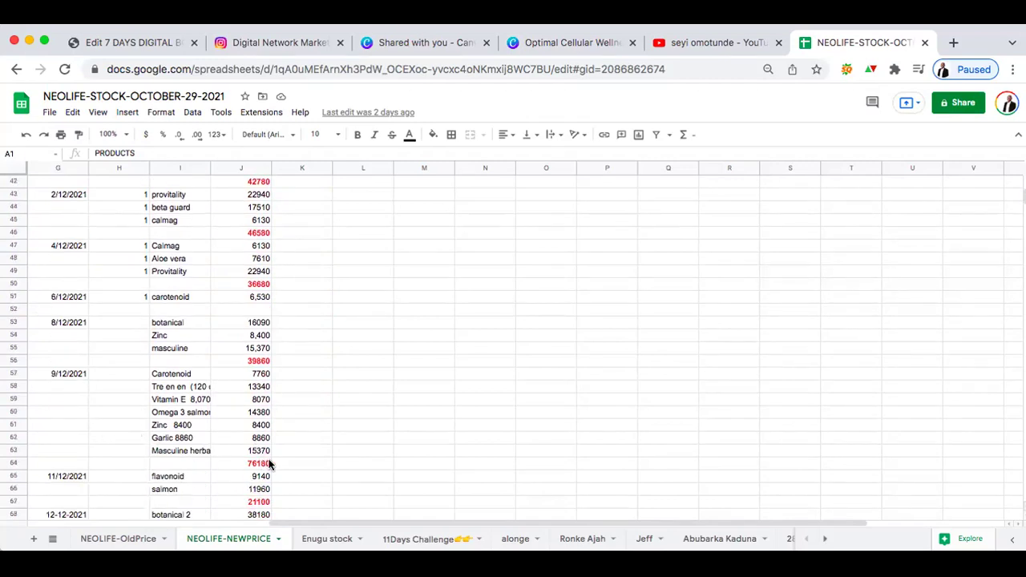
{"action": "scroll", "coordinate": [112, 433], "scroll_direction": "down", "scroll_amount": 4}
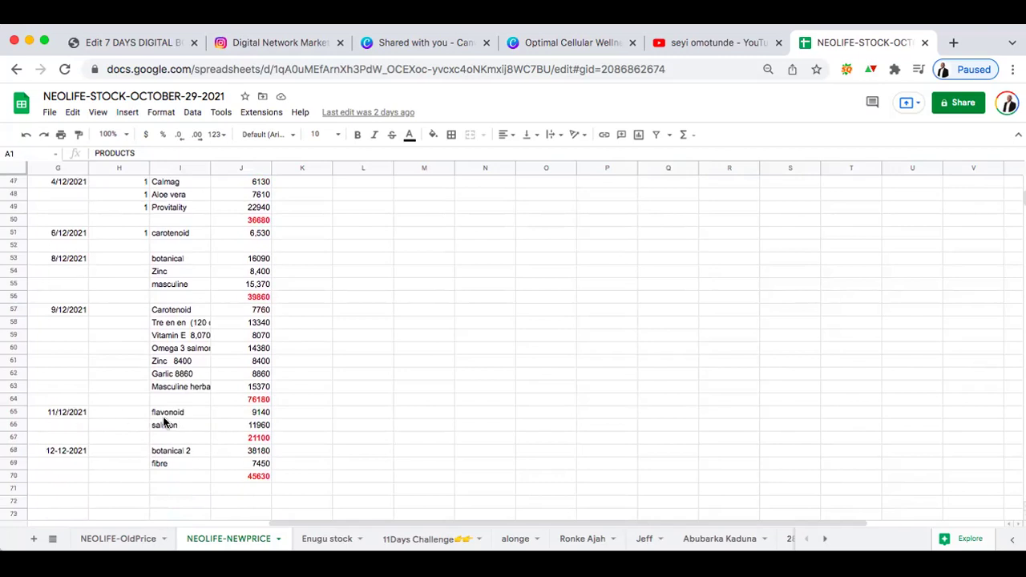
{"action": "scroll", "coordinate": [273, 447], "scroll_direction": "down", "scroll_amount": 3}
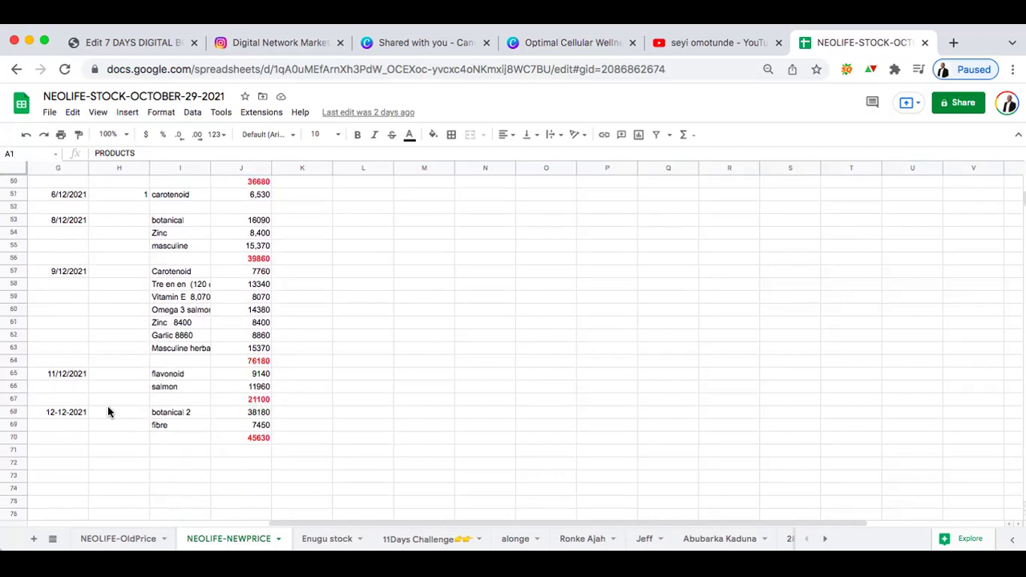
{"action": "scroll", "coordinate": [280, 452], "scroll_direction": "down", "scroll_amount": 3}
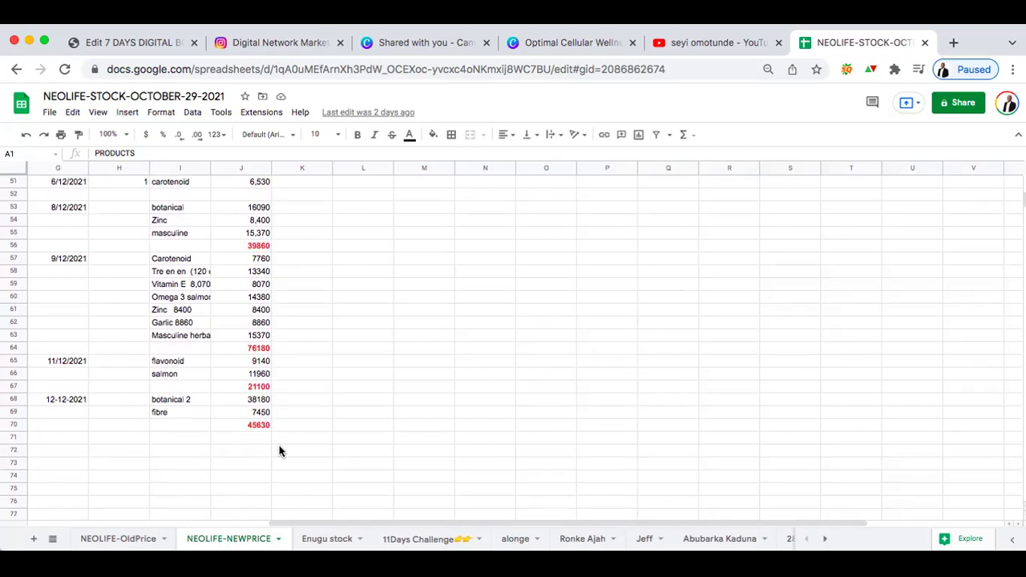
{"action": "scroll", "coordinate": [279, 452], "scroll_direction": "down", "scroll_amount": 5}
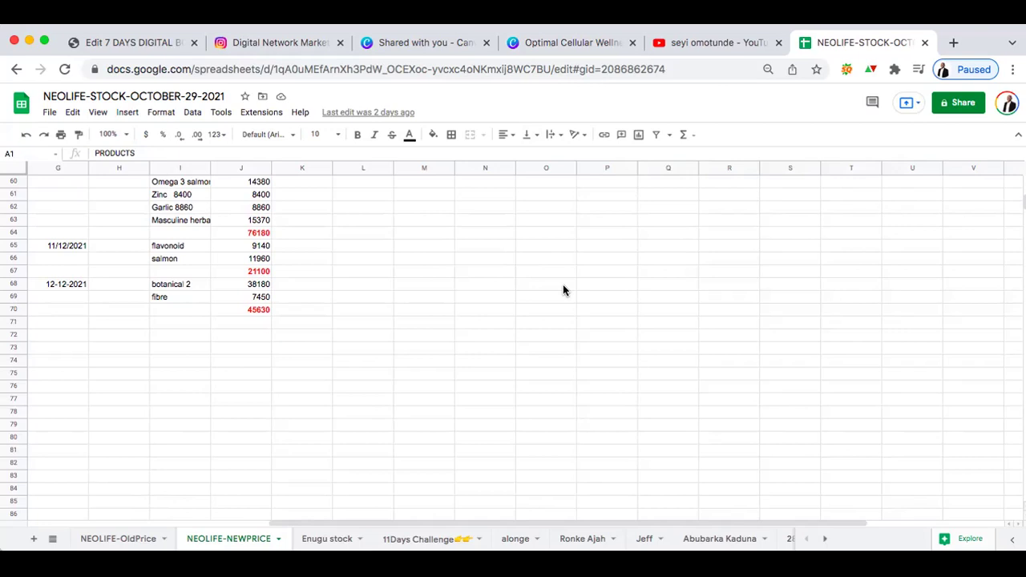
- Return to row 1 of NEOLIFE-NEWPRICE, showing the SALES DATE, PRODUCT and PRICE headers
{"action": "scroll", "coordinate": [514, 383], "scroll_direction": "up", "scroll_amount": 2}
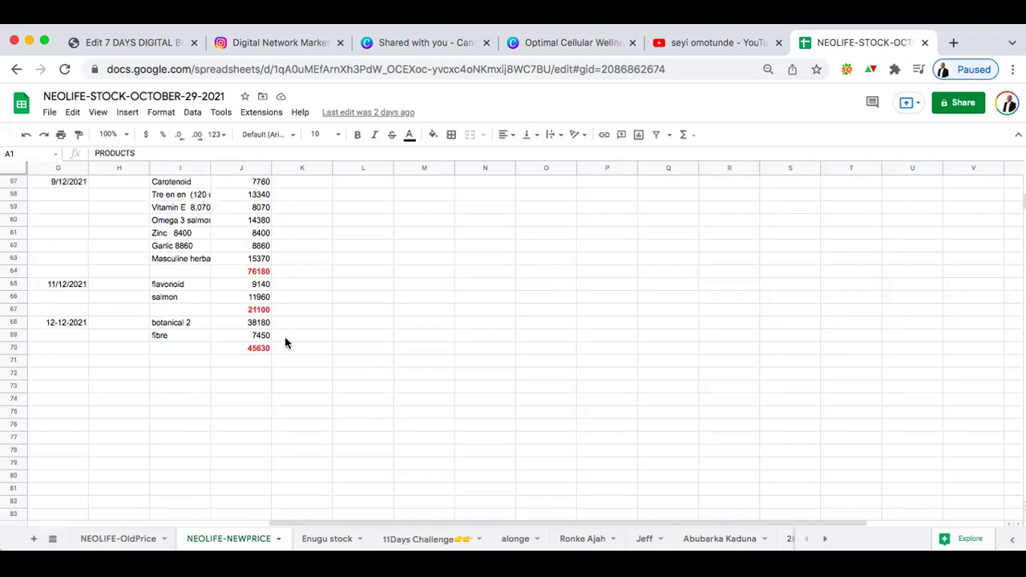
{"action": "scroll", "coordinate": [285, 337], "scroll_direction": "up", "scroll_amount": 2}
{"action": "scroll", "coordinate": [176, 258], "scroll_direction": "up", "scroll_amount": 3}
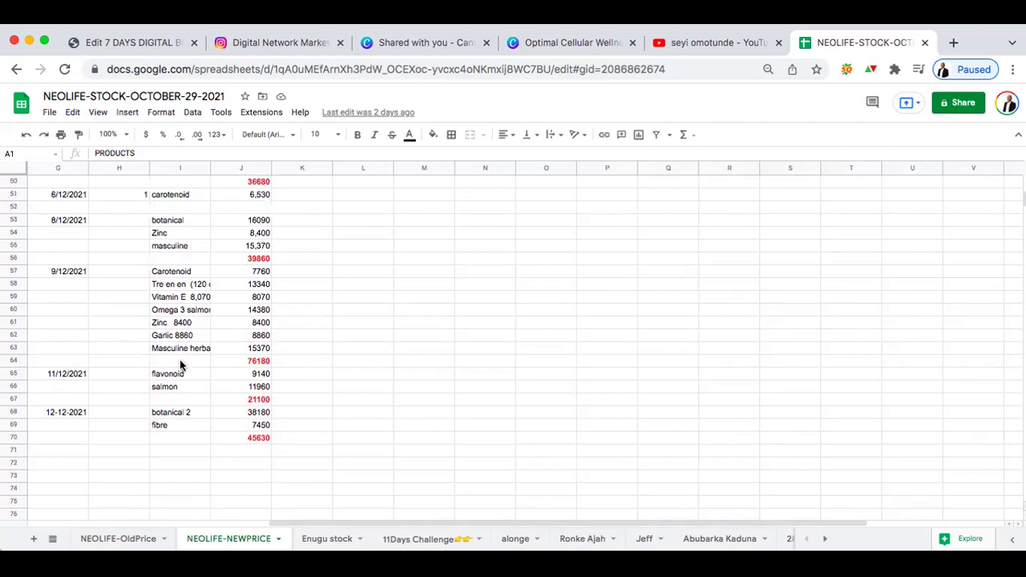
{"action": "scroll", "coordinate": [163, 254], "scroll_direction": "up", "scroll_amount": 2}
{"action": "scroll", "coordinate": [163, 254], "scroll_direction": "left", "scroll_amount": 1}
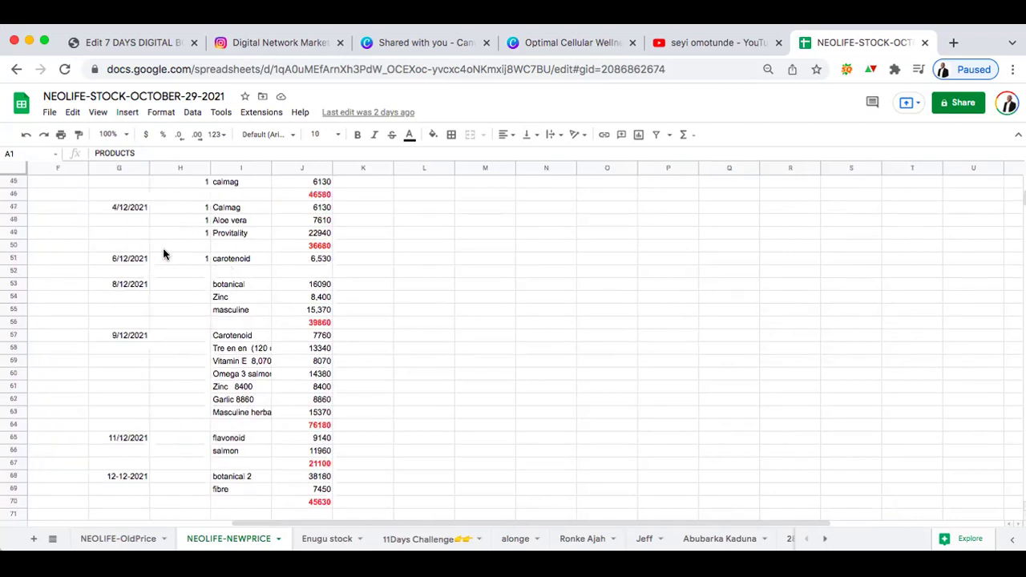
{"action": "scroll", "coordinate": [164, 254], "scroll_direction": "up", "scroll_amount": 5}
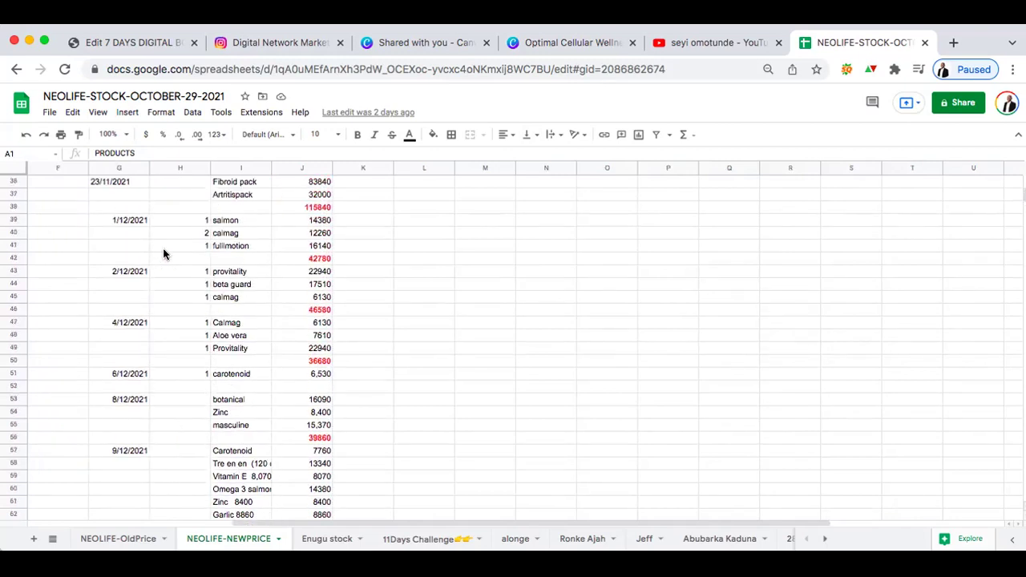
{"action": "scroll", "coordinate": [163, 254], "scroll_direction": "up", "scroll_amount": 8}
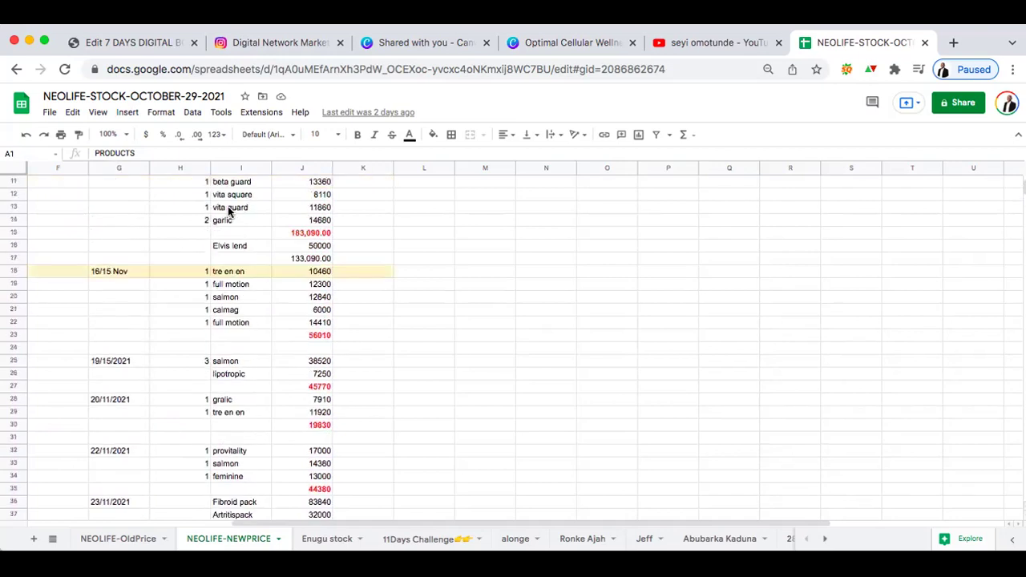
{"action": "scroll", "coordinate": [228, 210], "scroll_direction": "up", "scroll_amount": 1}
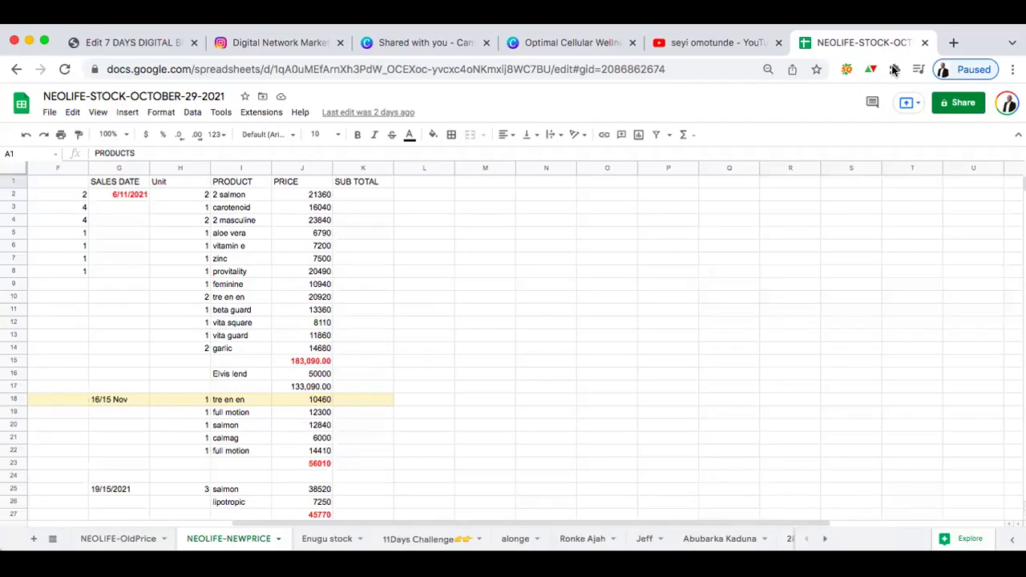
- Close the Sheets, YouTube and Optimal Cellular Wellness tabs and dismiss the Canva design preview
{"action": "left_click", "coordinate": [925, 42]}
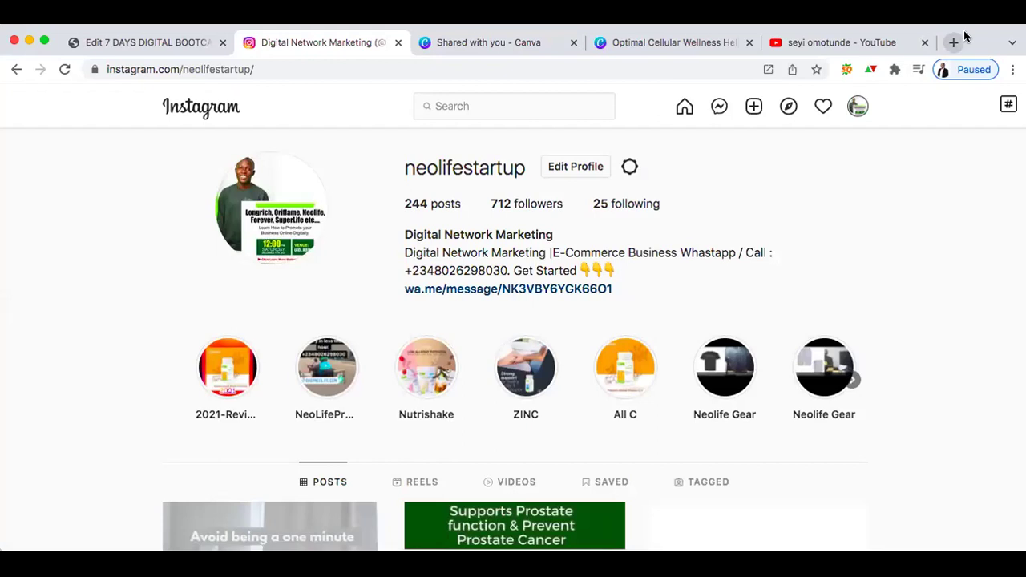
{"action": "left_click", "coordinate": [904, 46]}
{"action": "left_click", "coordinate": [925, 42]}
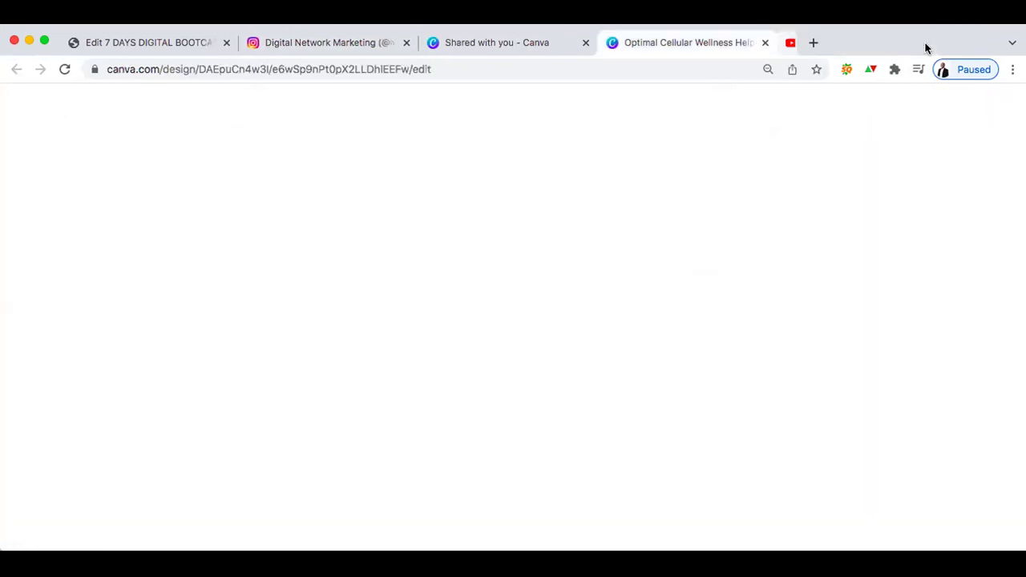
{"action": "left_click", "coordinate": [768, 42]}
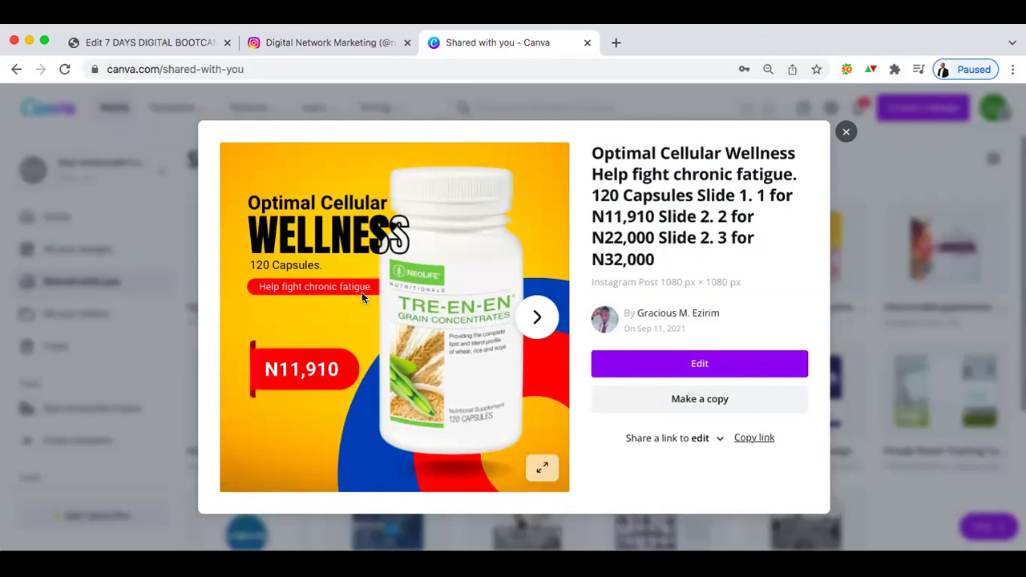
{"action": "left_click", "coordinate": [845, 133]}
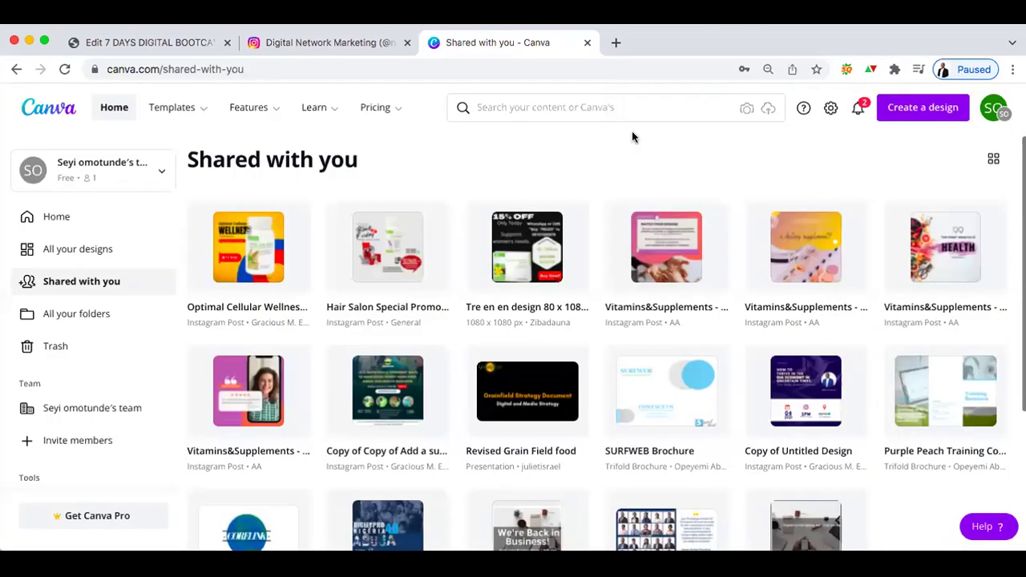
{"action": "left_click", "coordinate": [250, 69]}
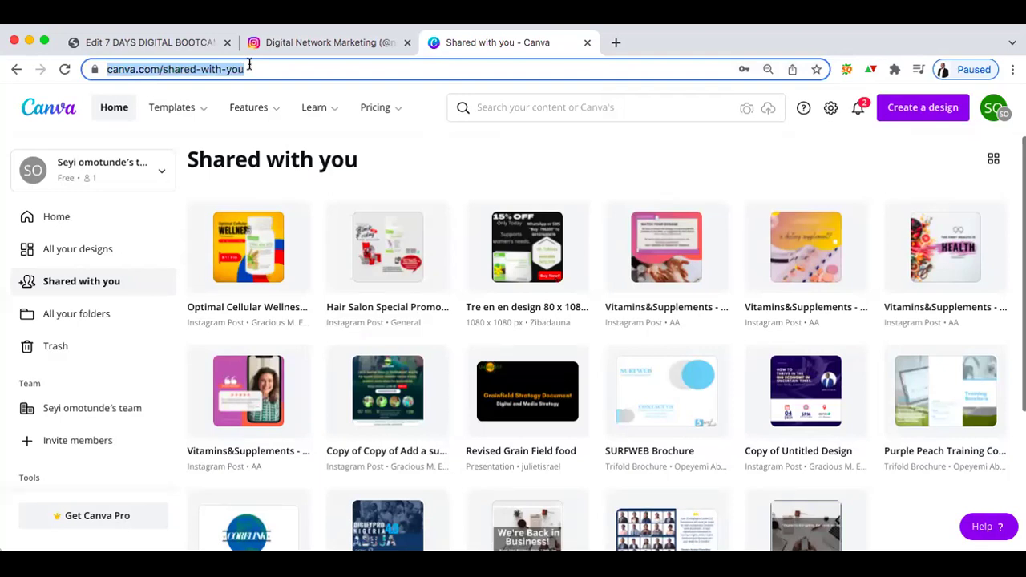
- Go to lumen5.com in the current browser tab
{"action": "type", "text": "lume"}
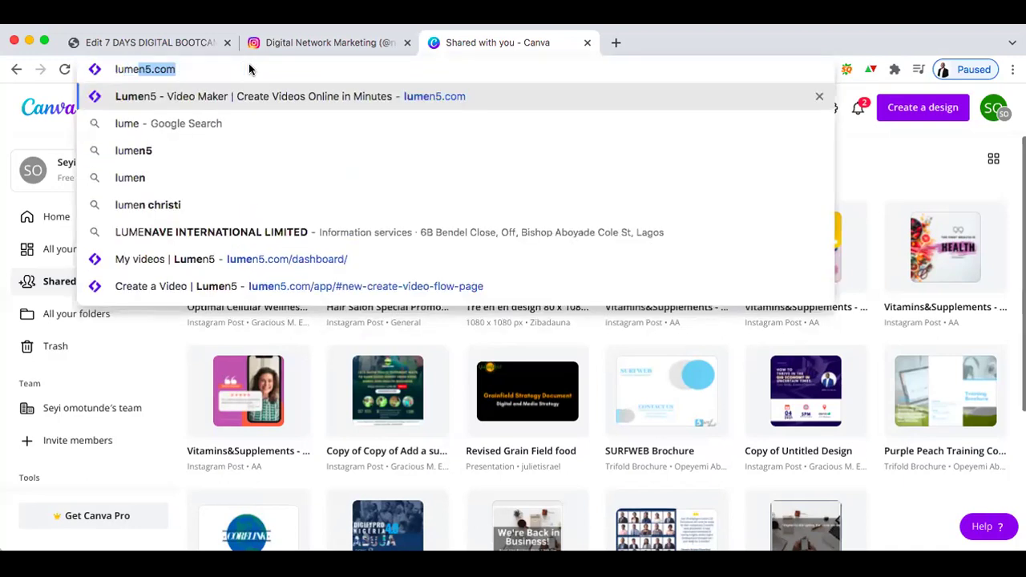
{"action": "key", "text": "Return"}
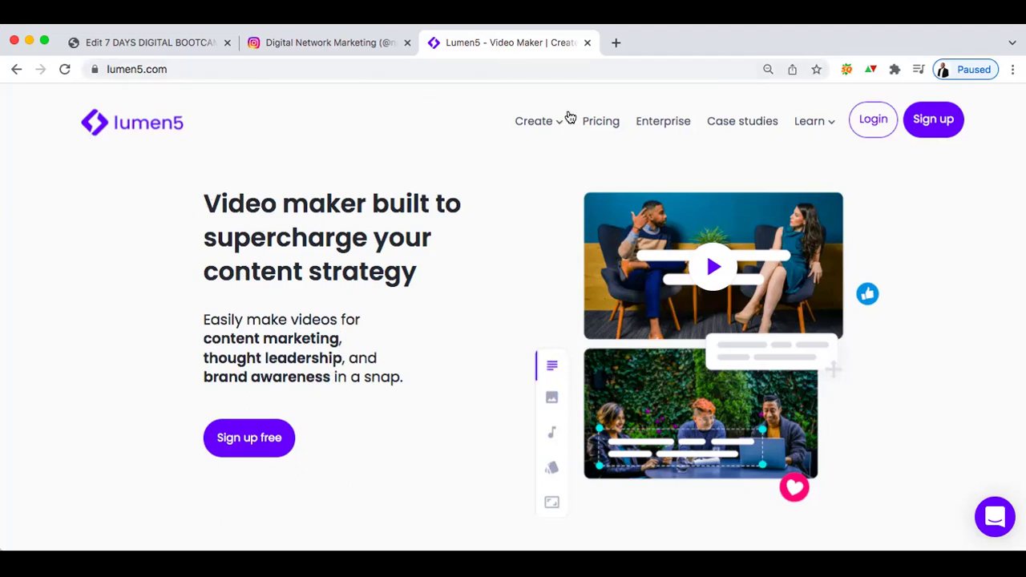
{"action": "left_click", "coordinate": [873, 121]}
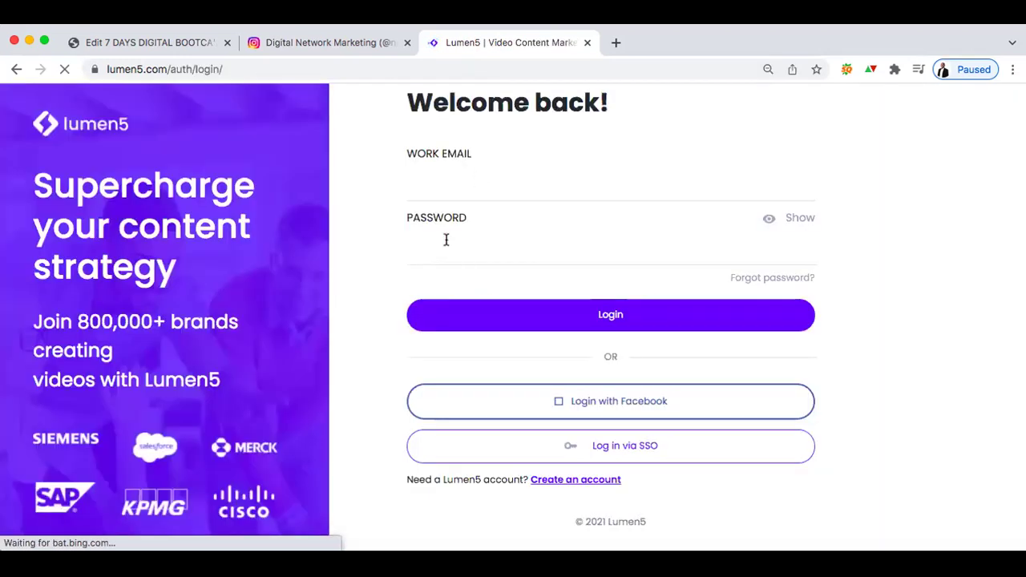
{"action": "left_click", "coordinate": [431, 185]}
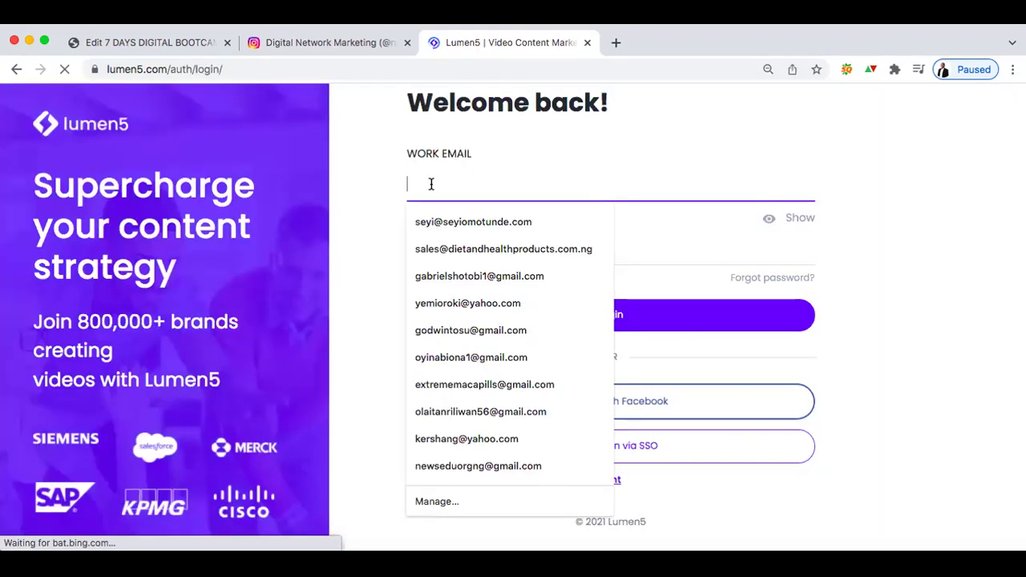
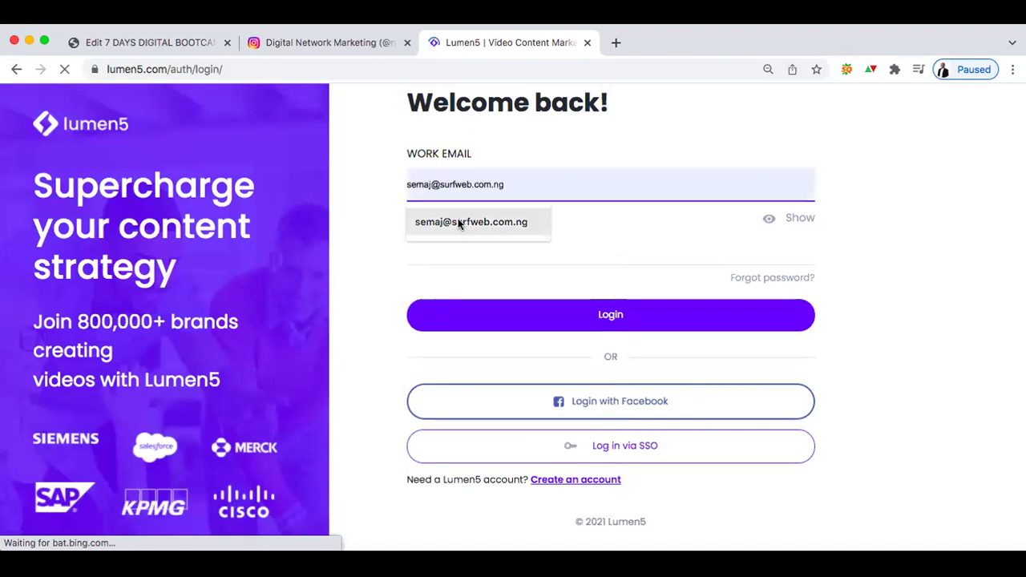
{"action": "left_click", "coordinate": [458, 222]}
{"action": "left_click", "coordinate": [451, 233]}
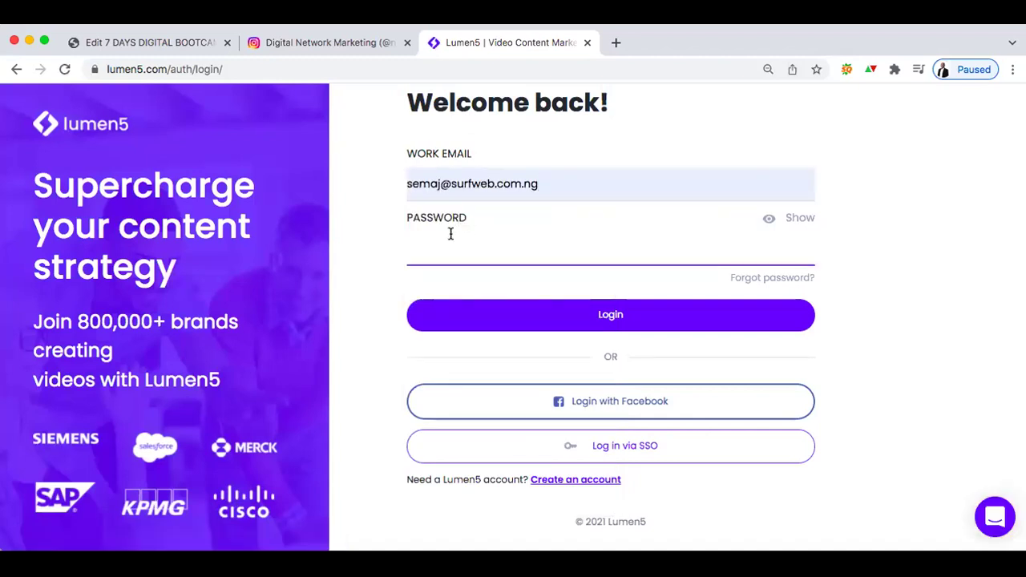
{"action": "type", "text": "••••••"}
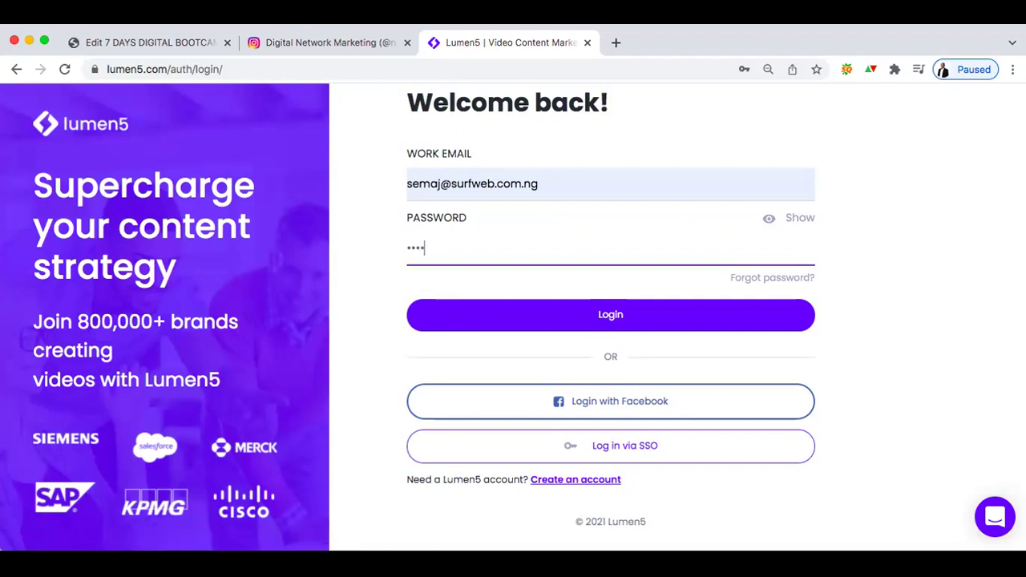
{"action": "type", "text": "•••••"}
{"action": "key", "text": "Return"}
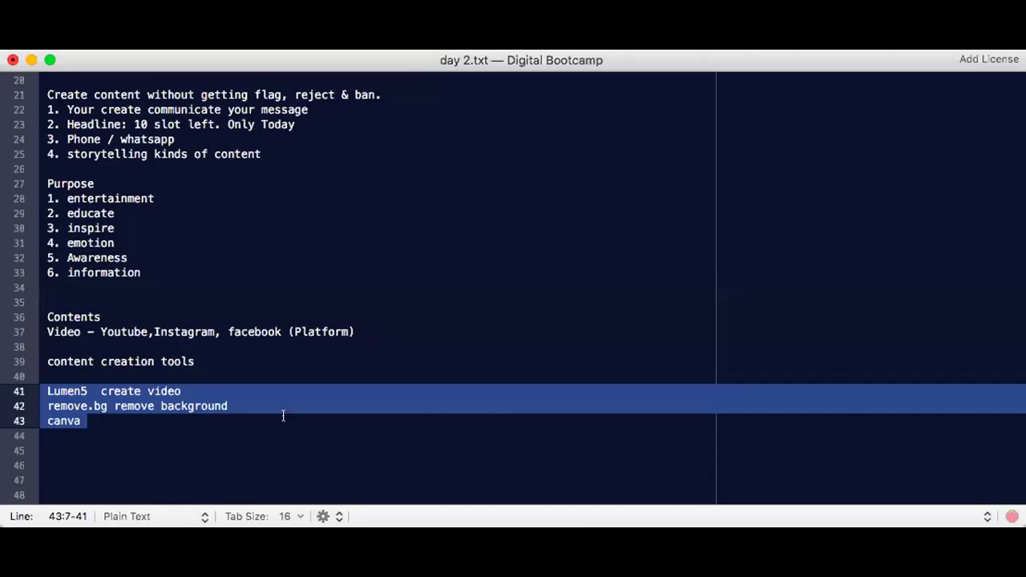
- Add several blank lines below the tools list in day 2.txt
{"action": "left_click", "coordinate": [181, 432]}
{"action": "key", "text": "Return"}
{"action": "key", "text": "Return"}
{"action": "key", "text": "Return"}
{"action": "key", "text": "Return"}
{"action": "key", "text": "Return"}
{"action": "key", "text": "Return"}
{"action": "key", "text": "Return"}
{"action": "key", "text": "Return"}
{"action": "key", "text": "Return"}
{"action": "key", "text": "Return"}
{"action": "key", "text": "Return"}
{"action": "key", "text": "Return"}
{"action": "key", "text": "Return"}
{"action": "key", "text": "Return"}
{"action": "key", "text": "Return"}
{"action": "key", "text": "Return"}
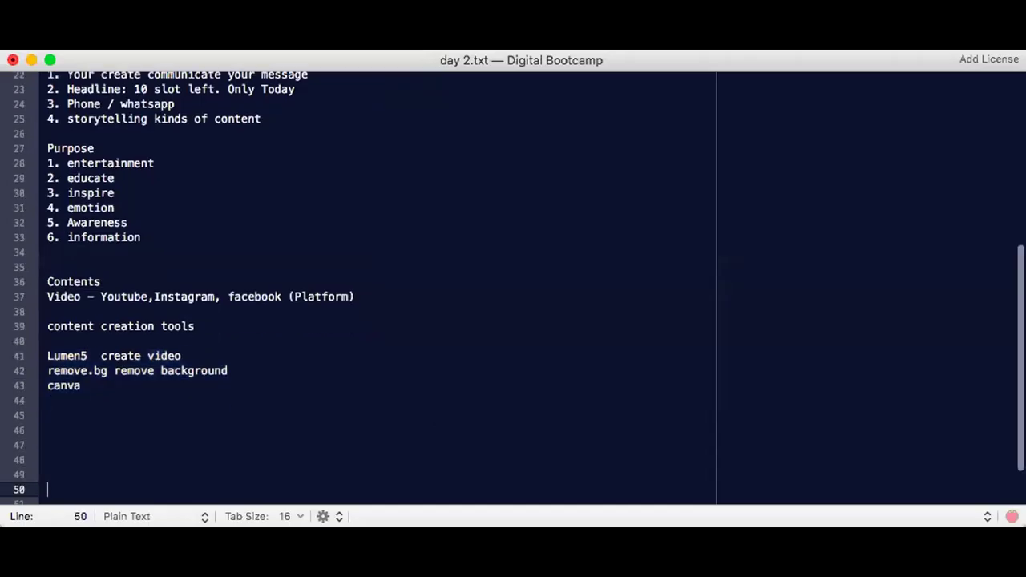
{"action": "key", "text": "Return"}
{"action": "key", "text": "Return"}
{"action": "key", "text": "Return"}
{"action": "key", "text": "Return"}
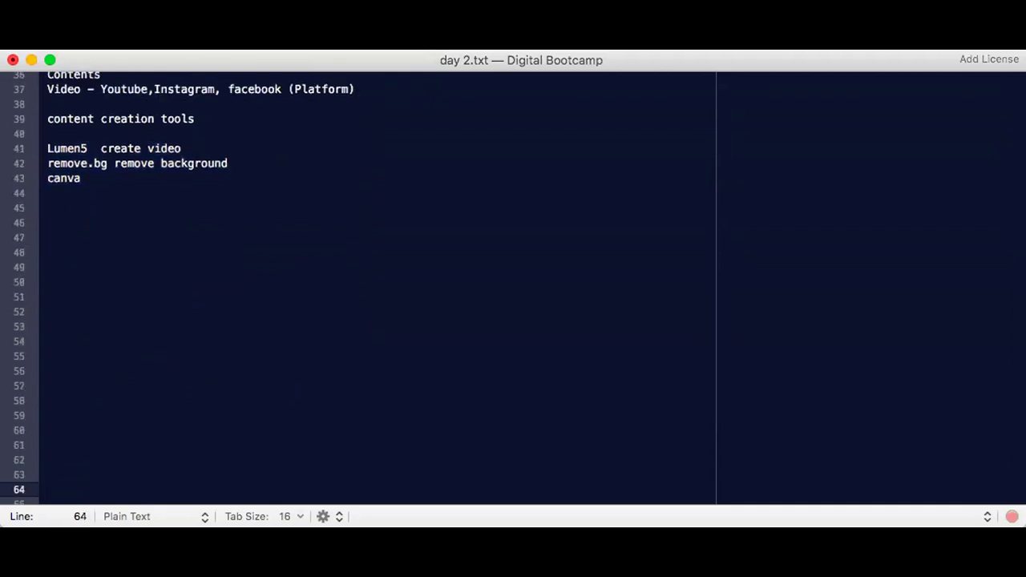
{"action": "key", "text": "Return"}
{"action": "key", "text": "Return"}
{"action": "key", "text": "Return"}
{"action": "key", "text": "Return"}
{"action": "key", "text": "Return"}
{"action": "key", "text": "Return"}
{"action": "key", "text": "Return"}
{"action": "key", "text": "Return"}
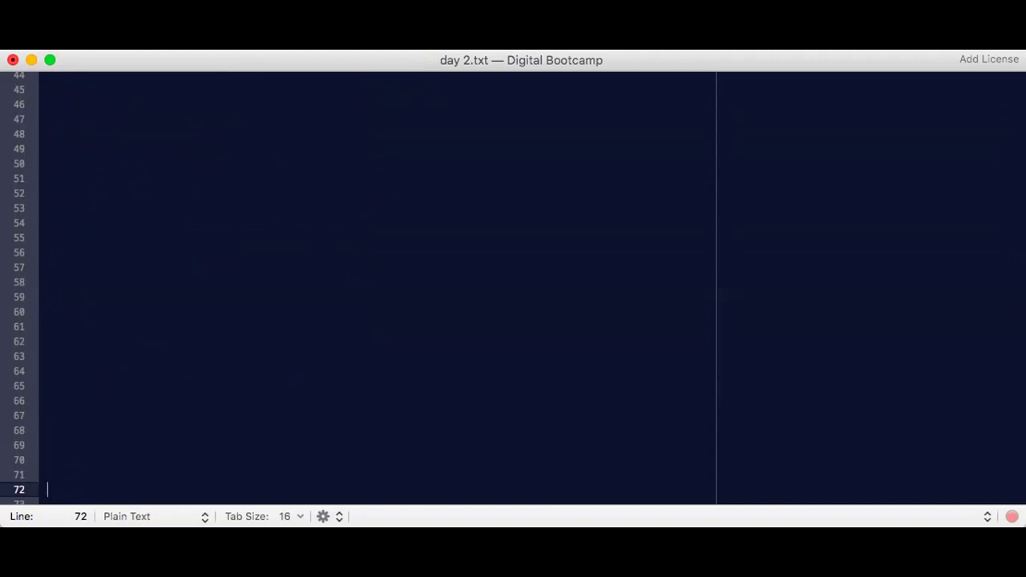
- Open recent file Neolifeblackfriday.txt and copy its ad text for line 47 of day 2.txt
{"action": "left_click", "coordinate": [48, 25]}
{"action": "mouse_move", "coordinate": [152, 80]}
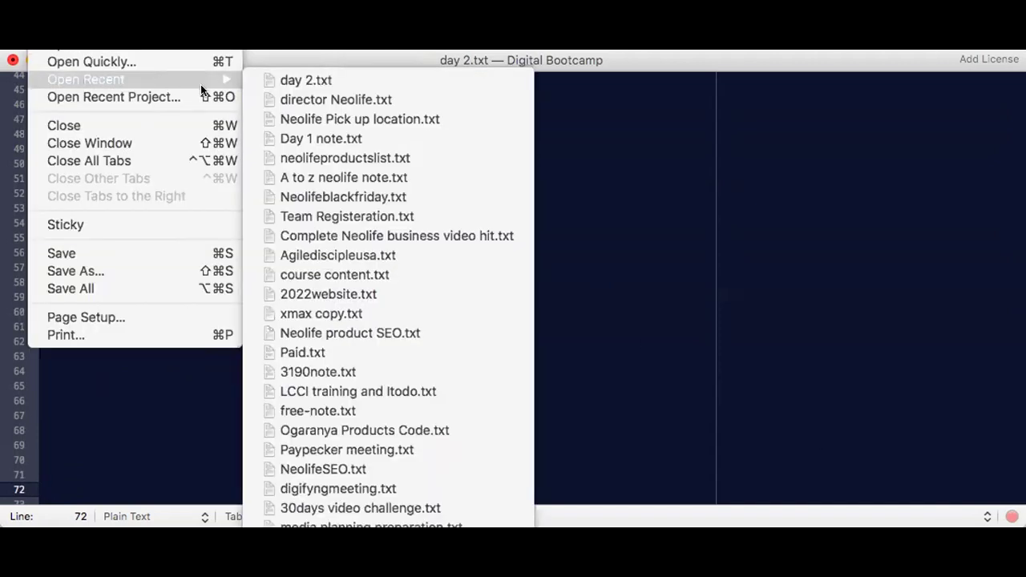
{"action": "left_click", "coordinate": [327, 191]}
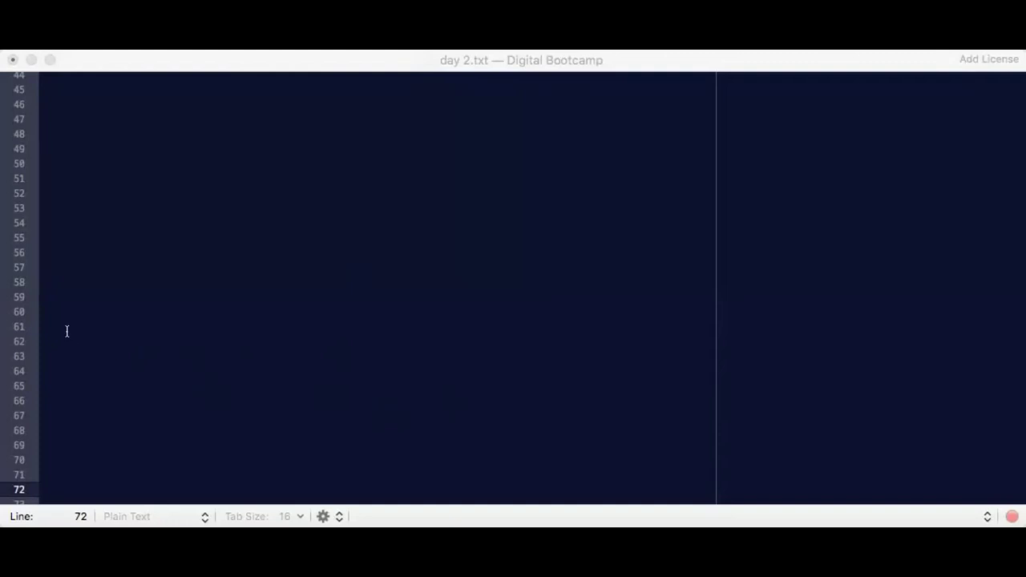
{"action": "right_click", "coordinate": [172, 383]}
{"action": "left_click", "coordinate": [197, 414]}
{"action": "scroll", "coordinate": [69, 153], "scroll_direction": "up", "scroll_amount": 3}
{"action": "left_click", "coordinate": [79, 265]}
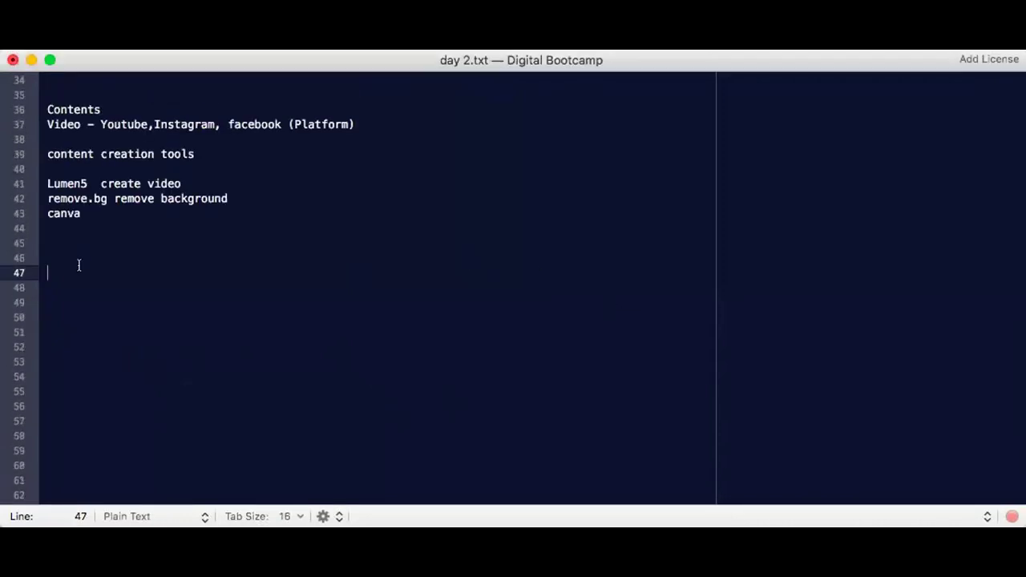
- Paste the Father's Day ad copy and finish its tagline with 'Superhero.'
{"action": "key", "text": "super+v"}
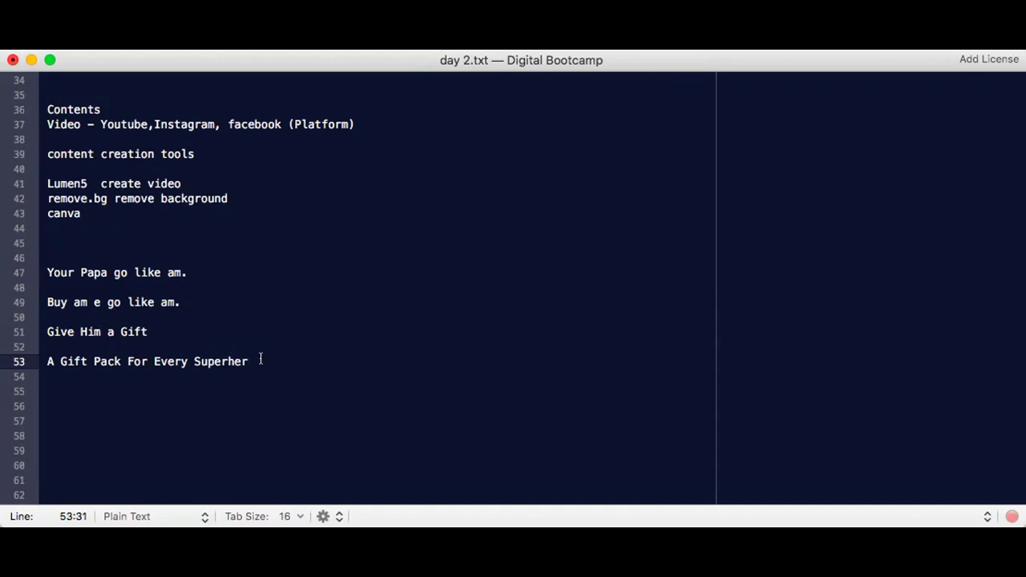
{"action": "type", "text": "o."}
{"action": "key", "text": "Return"}
{"action": "key", "text": "Return"}
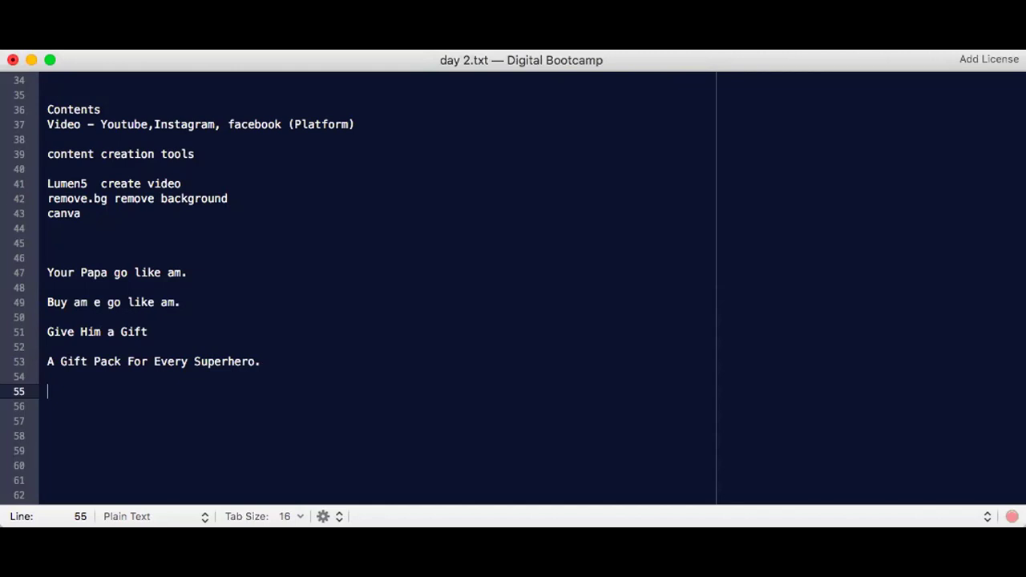
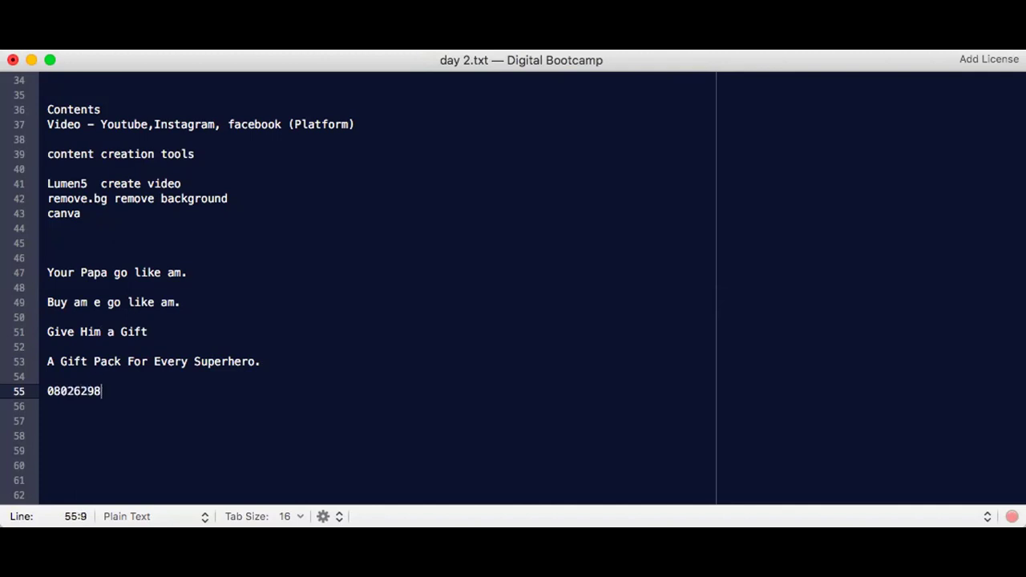
- Add a 'Buy Now' line and a 'Call:' line with the phone number below the Father's copy
{"action": "left_click", "coordinate": [42, 390]}
{"action": "type", "text": "Buy Now"}
{"action": "key", "text": "Return"}
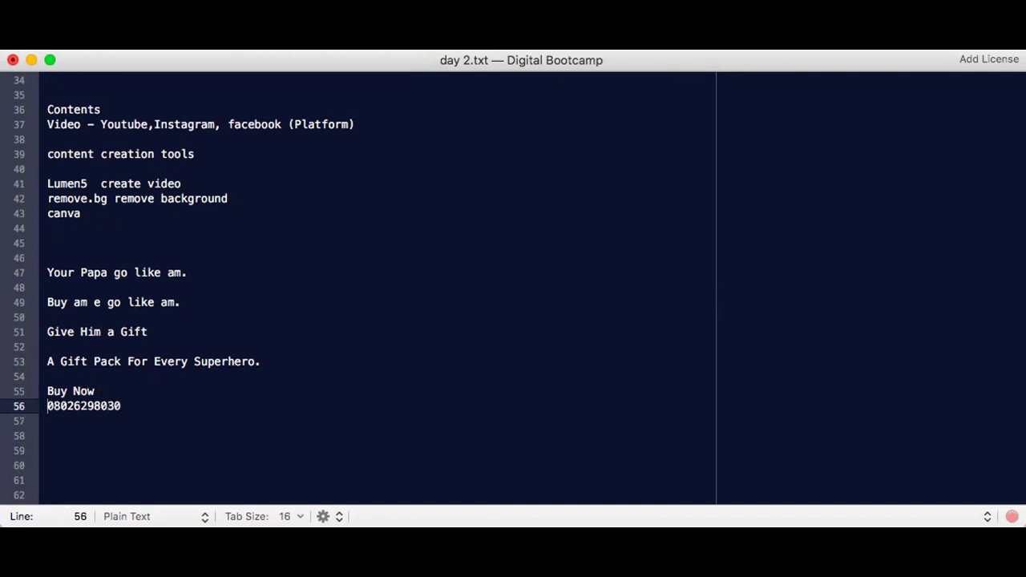
{"action": "key", "text": "Return"}
{"action": "left_click", "coordinate": [120, 406]}
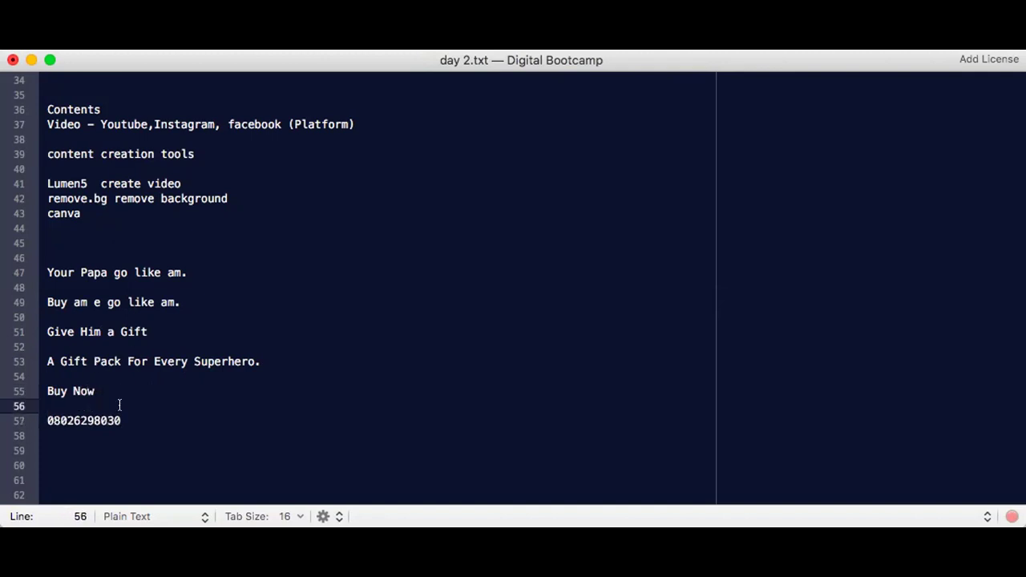
{"action": "key", "text": "Down"}
{"action": "type", "text": "Call"}
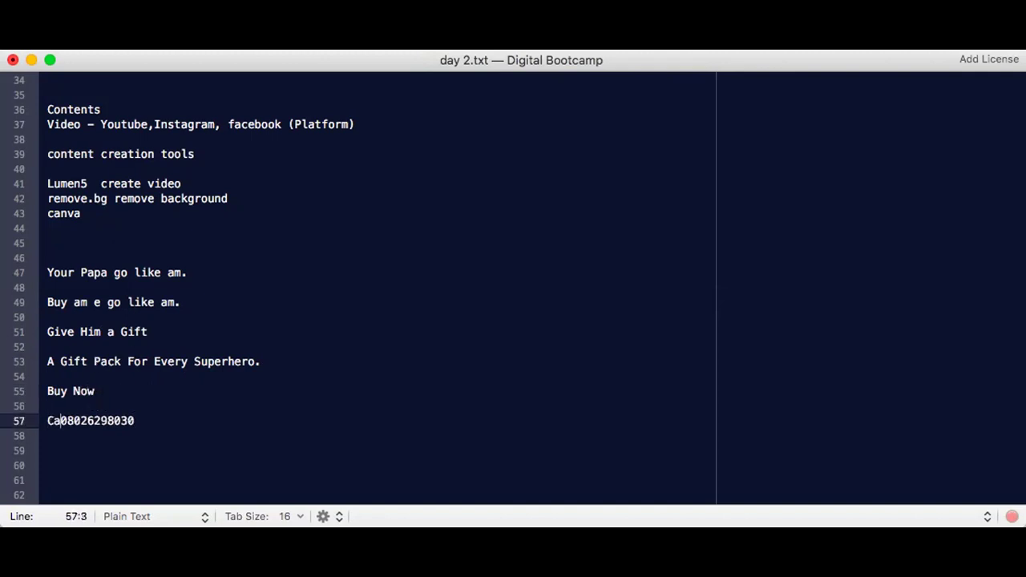
{"action": "type", "text": ":"}
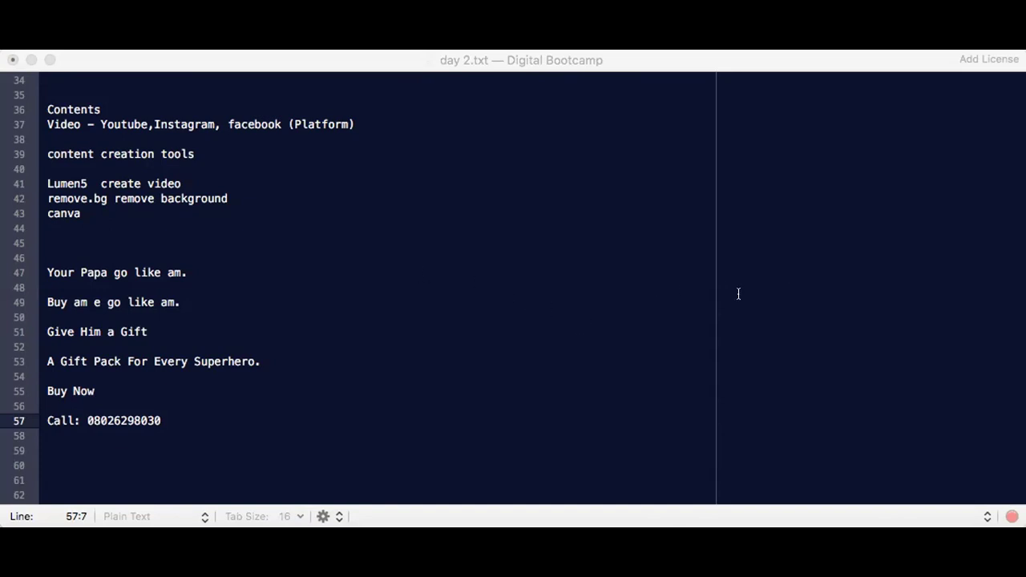
{"action": "right_click", "coordinate": [498, 280]}
- Copy the Mother's sentence and paste it below the Father's Day block
{"action": "left_click", "coordinate": [527, 311]}
{"action": "left_click", "coordinate": [220, 443]}
{"action": "key", "text": "Return"}
{"action": "key", "text": "Return"}
{"action": "key", "text": "super+v"}
{"action": "scroll", "coordinate": [240, 431], "scroll_direction": "down", "scroll_amount": 2}
- Duplicate the Buy Now and Call lines under the Mother's sentence, with blank-line spacing
{"action": "left_click", "coordinate": [155, 345]}
{"action": "left_click_drag", "start_coordinate": [161, 359], "coordinate": [34, 329]}
{"action": "key", "text": "super+c"}
{"action": "left_click", "coordinate": [101, 449]}
{"action": "key", "text": "super+v"}
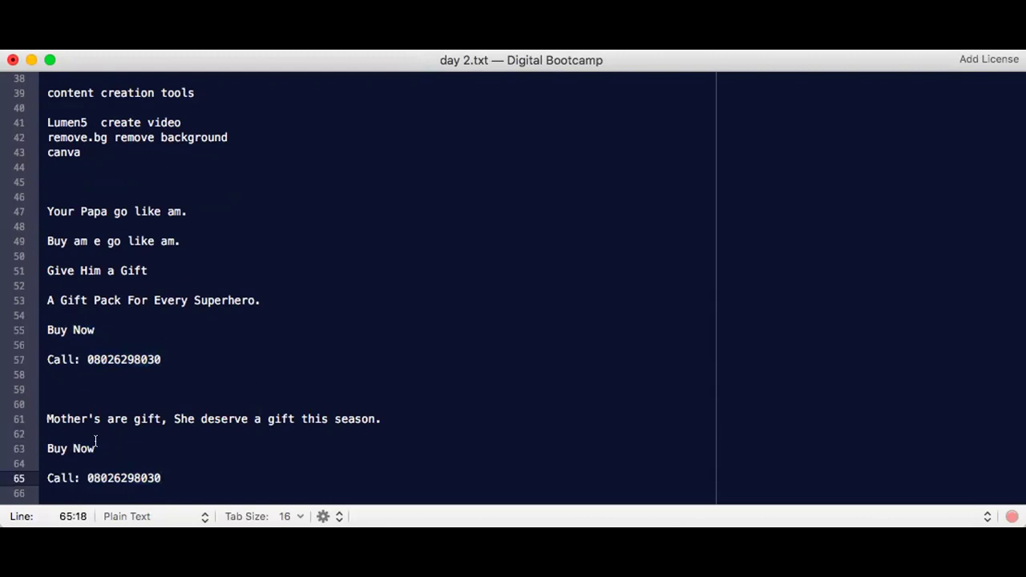
{"action": "key", "text": "Return"}
{"action": "key", "text": "Return"}
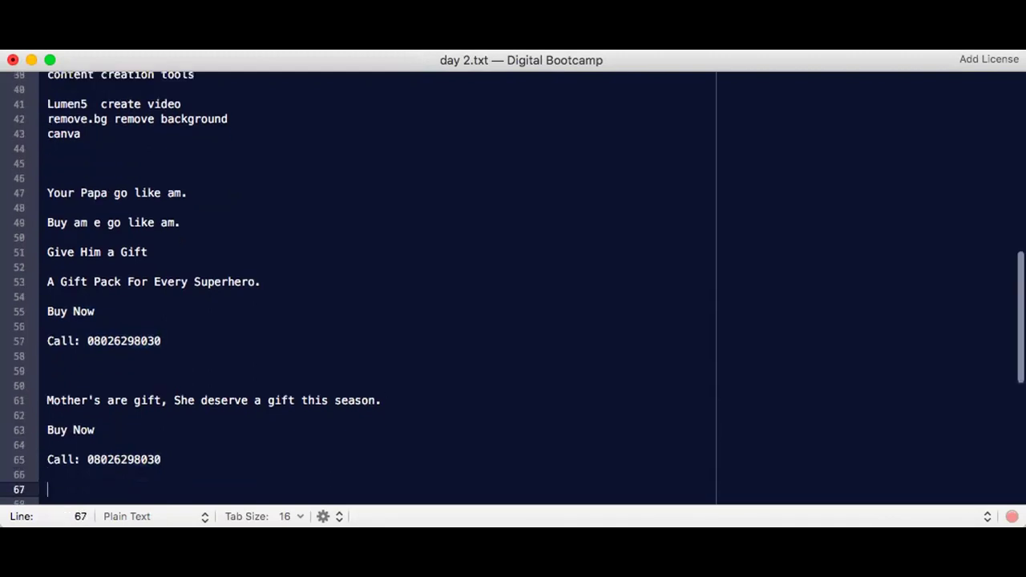
{"action": "key", "text": "Return"}
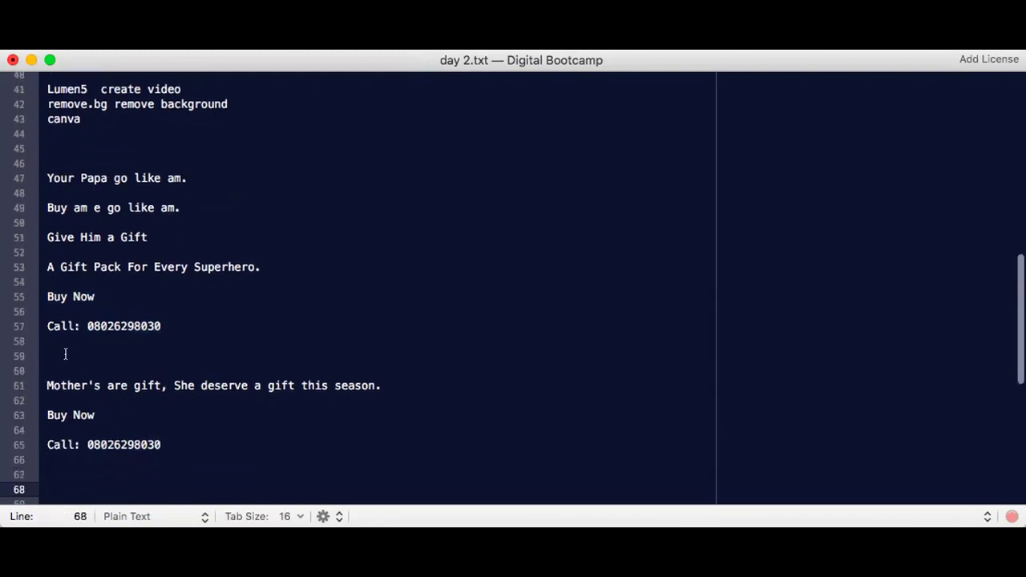
{"action": "left_click", "coordinate": [66, 353]}
{"action": "key", "text": "Return"}
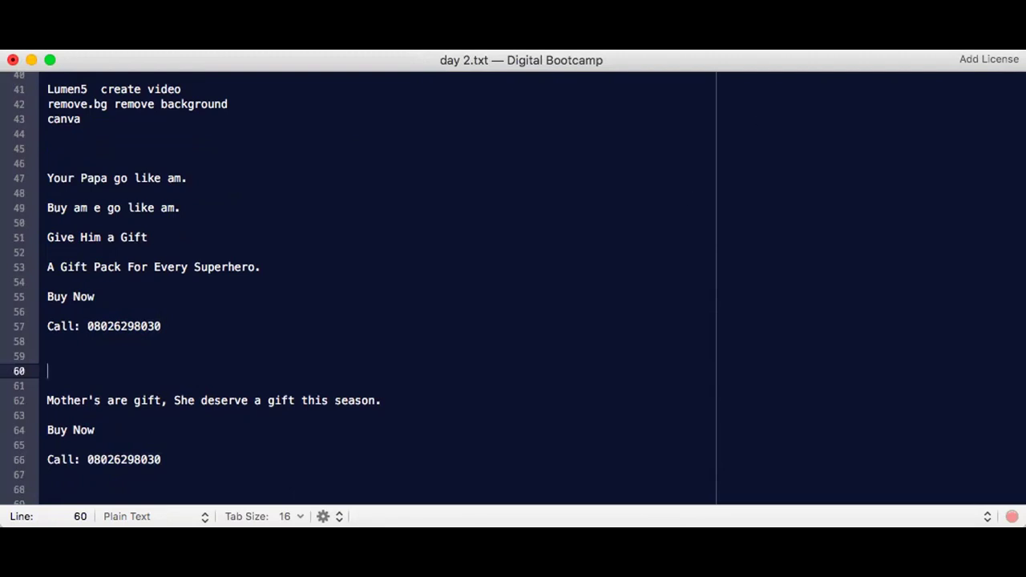
{"action": "key", "text": "super+Tab"}
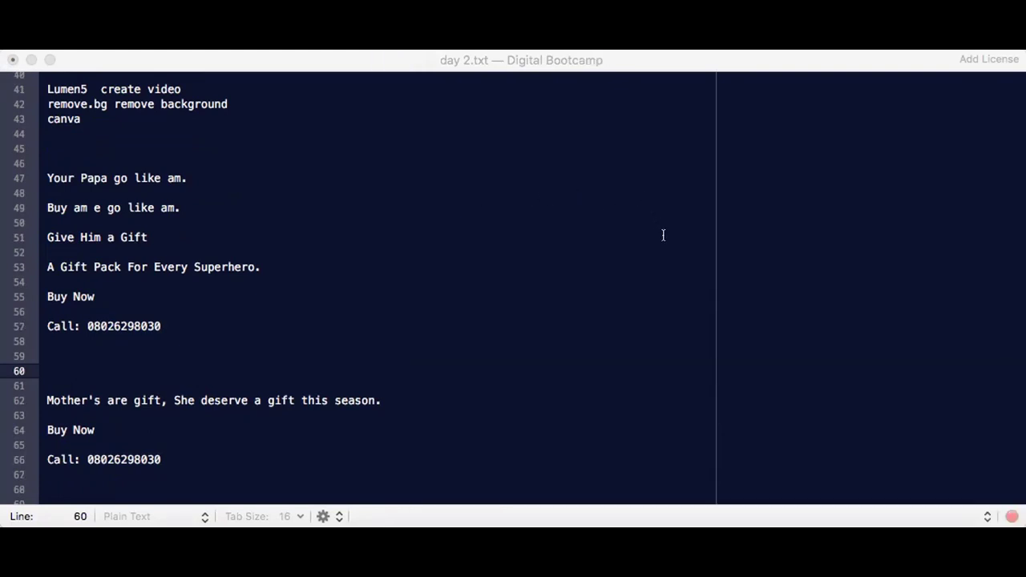
- Paste the kids' Superkid Nutrition copy after the Mother's Day block
{"action": "left_click", "coordinate": [174, 459]}
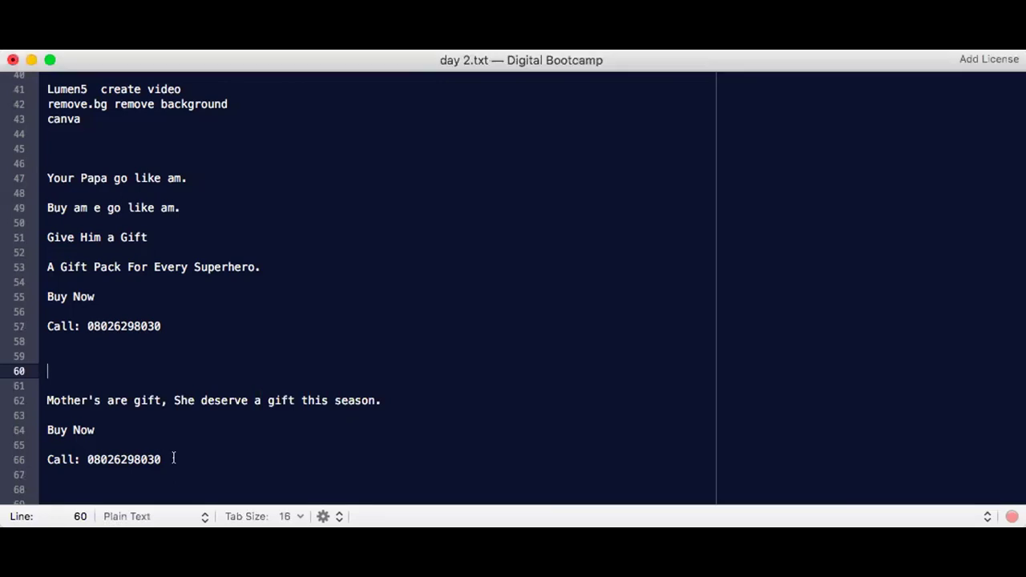
{"action": "key", "text": "Return"}
{"action": "left_click", "coordinate": [155, 473]}
{"action": "left_click", "coordinate": [161, 474]}
{"action": "key", "text": "Return"}
{"action": "key", "text": "Return"}
{"action": "key", "text": "Return"}
{"action": "key", "text": "Return"}
{"action": "key", "text": "Return"}
{"action": "key", "text": "Return"}
{"action": "key", "text": "super+v"}
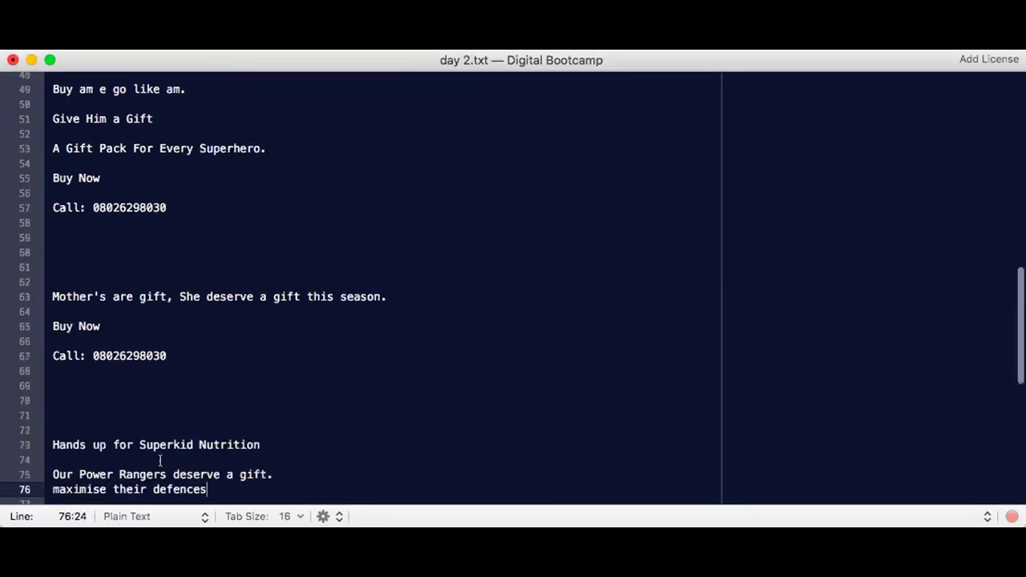
- Add the Call line beneath the kids' Superkid Nutrition copy
{"action": "left_click_drag", "start_coordinate": [183, 355], "coordinate": [53, 356]}
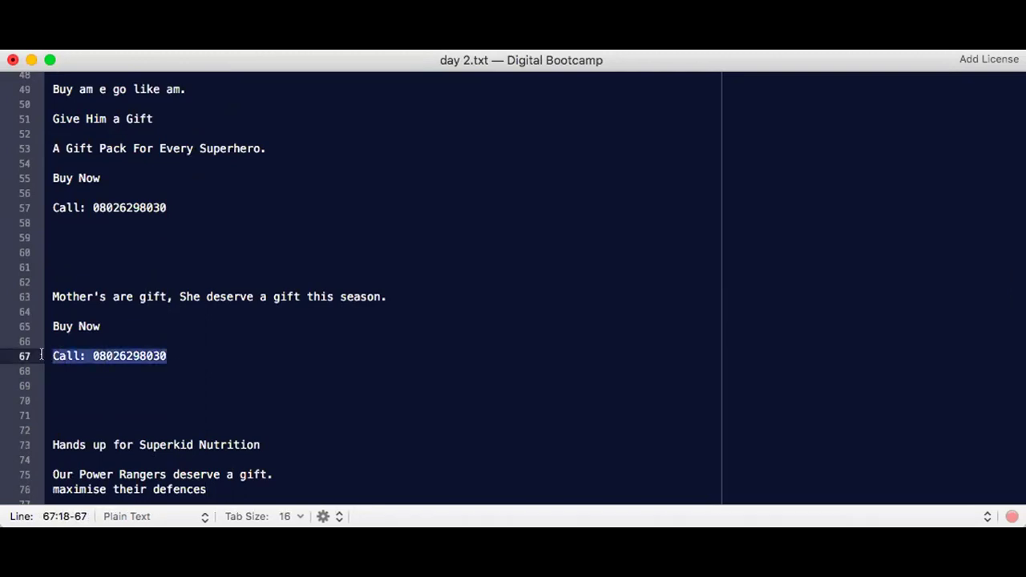
{"action": "left_click", "coordinate": [229, 487]}
{"action": "key", "text": "Return"}
{"action": "key", "text": "Return"}
{"action": "key", "text": "Return"}
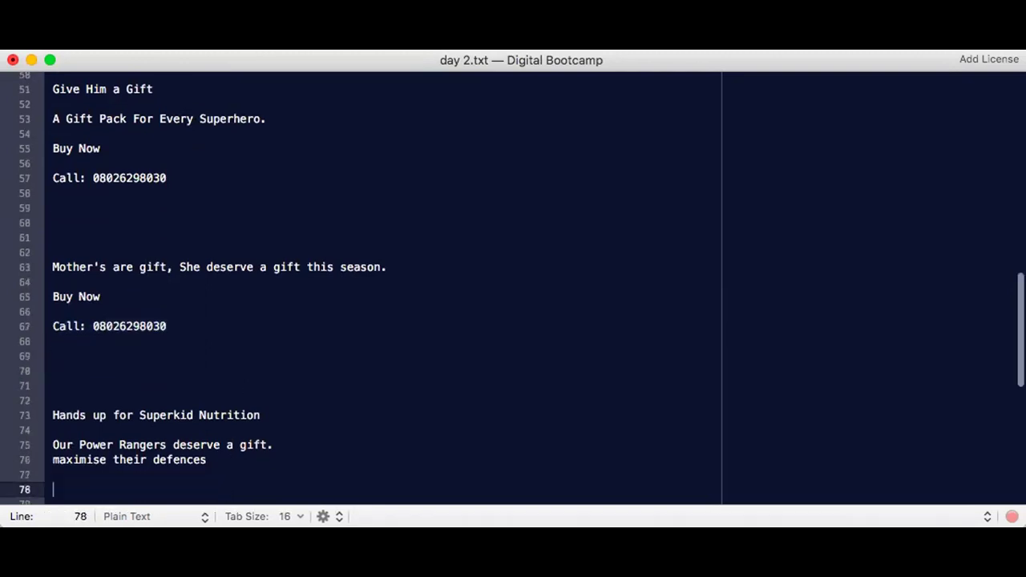
{"action": "key", "text": "super+v"}
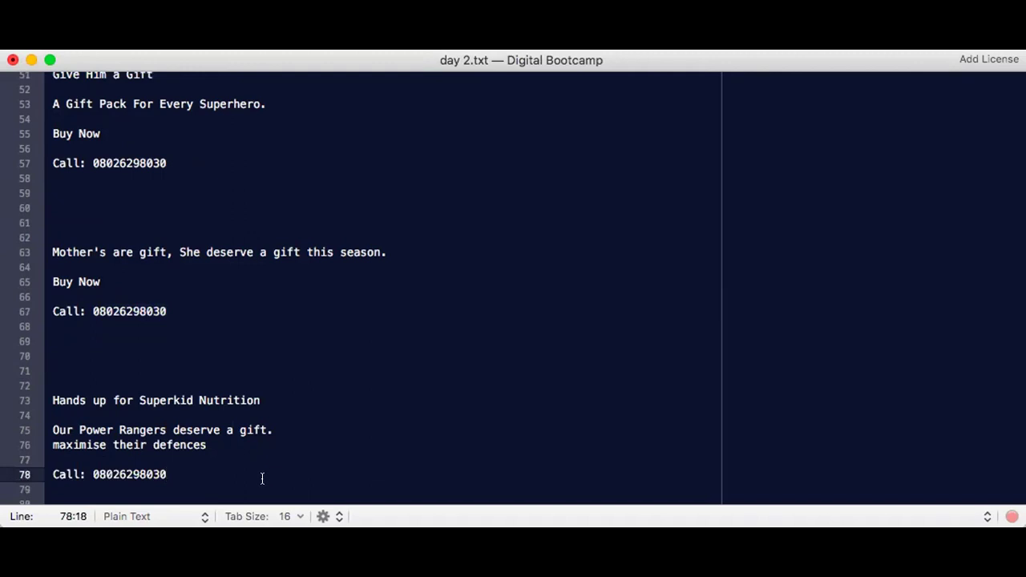
{"action": "key", "text": "super+z"}
{"action": "scroll", "coordinate": [264, 426], "scroll_direction": "up", "scroll_amount": 2}
{"action": "scroll", "coordinate": [263, 426], "scroll_direction": "up", "scroll_amount": 5}
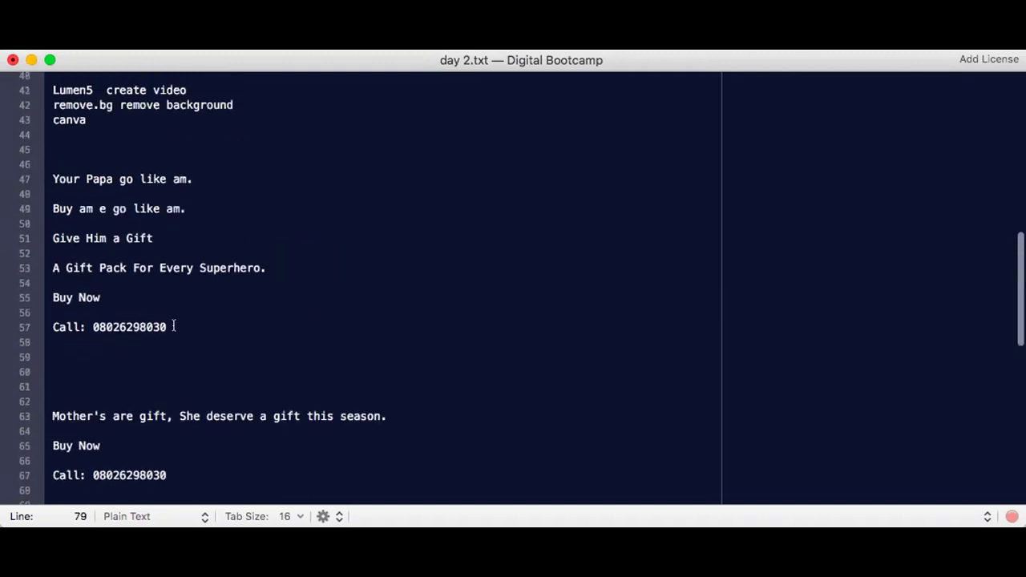
- End 'Give Him a Gift', 'Buy Now' and the Father's Call line with full stops
{"action": "left_click", "coordinate": [161, 238]}
{"action": "key", "text": "BackSpace"}
{"action": "type", "text": "."}
{"action": "left_click", "coordinate": [109, 298]}
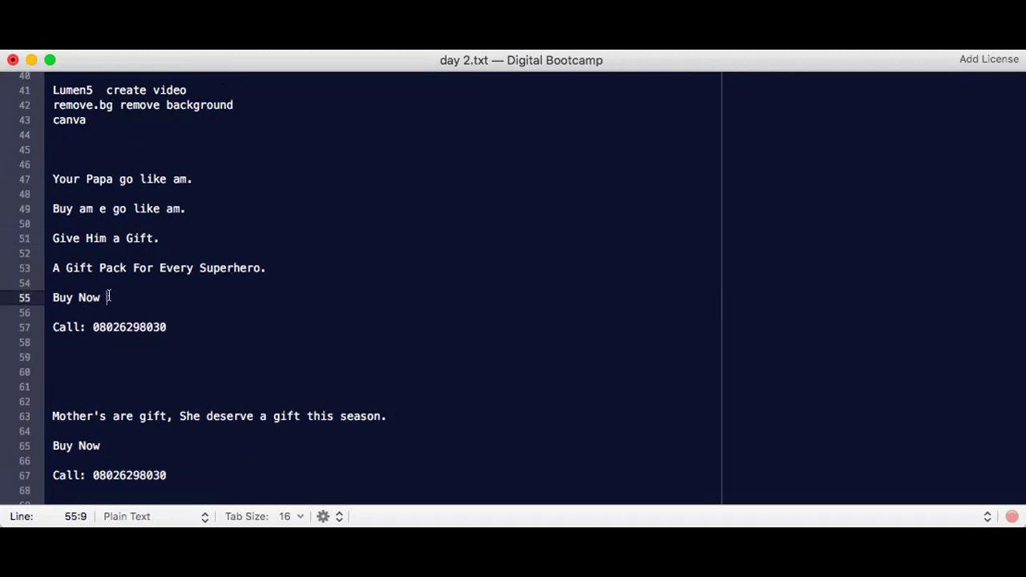
{"action": "key", "text": "BackSpace"}
{"action": "type", "text": "."}
{"action": "left_click", "coordinate": [168, 318]}
{"action": "type", "text": "."}
- Split the Mother's sentence, drop the comma after 'gift', and full-stop its Buy Now and Call lines
{"action": "scroll", "coordinate": [213, 382], "scroll_direction": "down", "scroll_amount": 3}
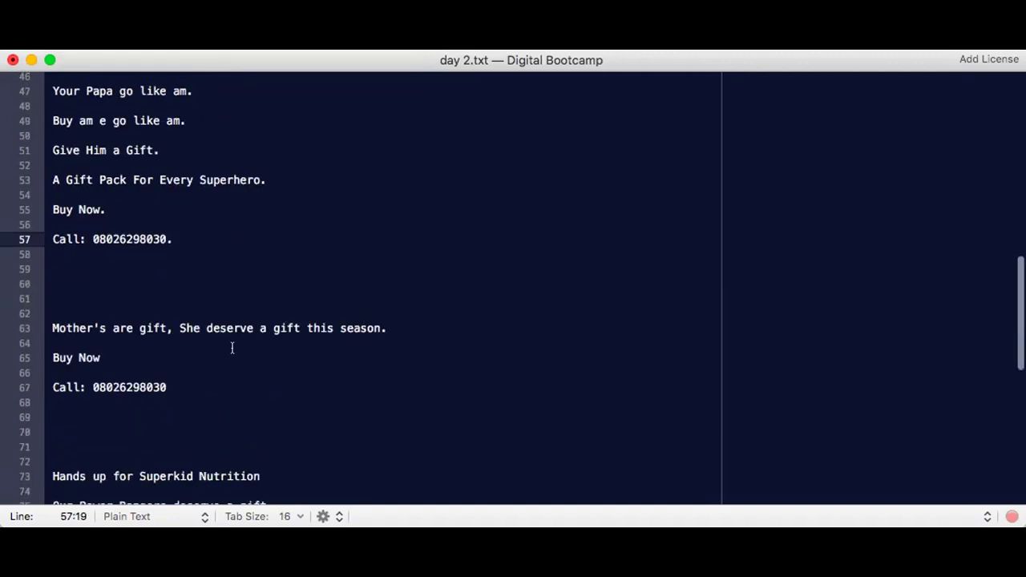
{"action": "left_click", "coordinate": [176, 328]}
{"action": "key", "text": "Return"}
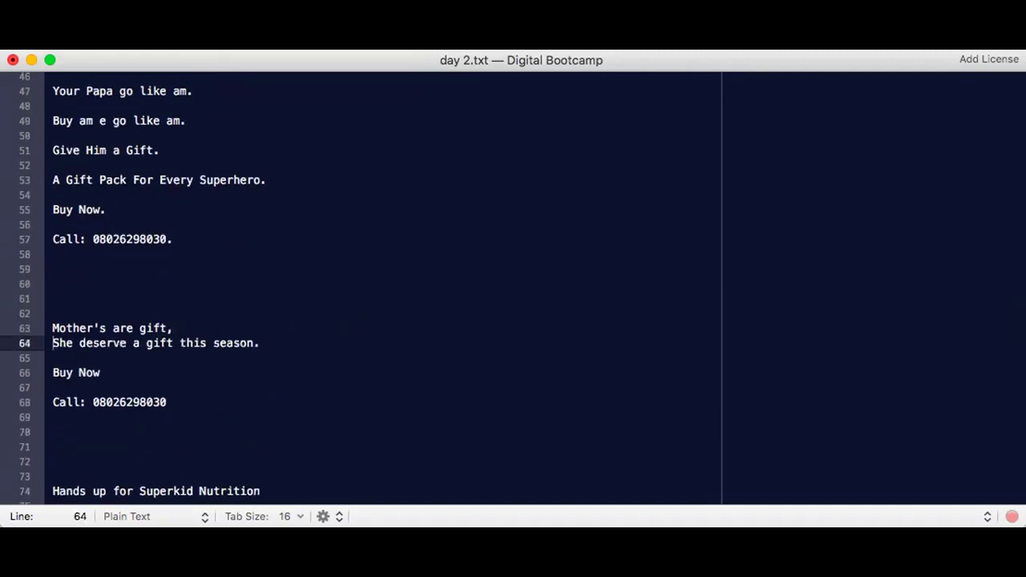
{"action": "left_click", "coordinate": [181, 324]}
{"action": "key", "text": "BackSpace"}
{"action": "key", "text": "BackSpace"}
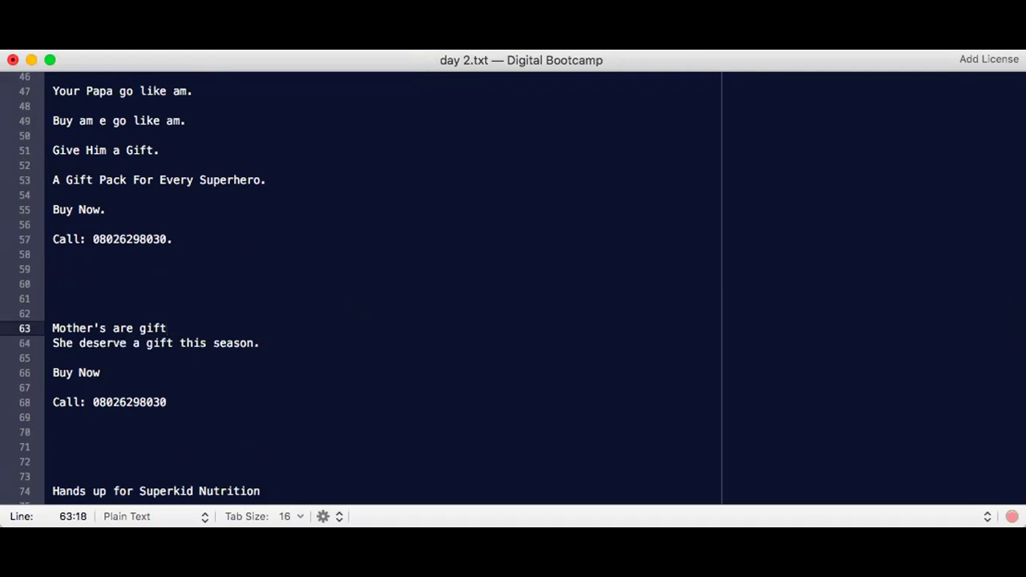
{"action": "left_click", "coordinate": [125, 369]}
{"action": "key", "text": "BackSpace"}
{"action": "type", "text": "."}
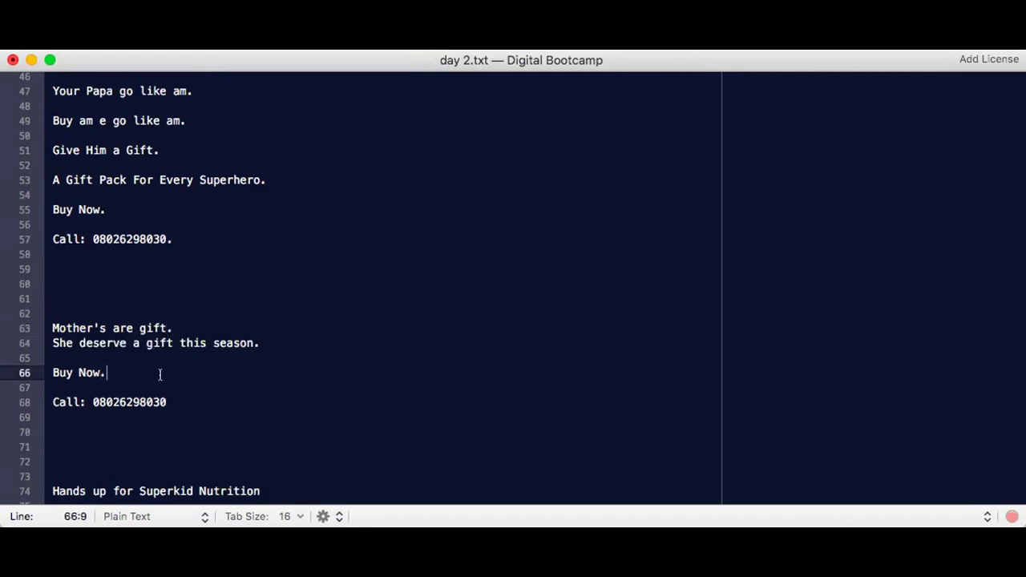
{"action": "left_click", "coordinate": [165, 400]}
{"action": "type", "text": "."}
- Add full stops after 'Nutrition', 'maximise their defences' and the kids' call line
{"action": "scroll", "coordinate": [199, 403], "scroll_direction": "down", "scroll_amount": 5}
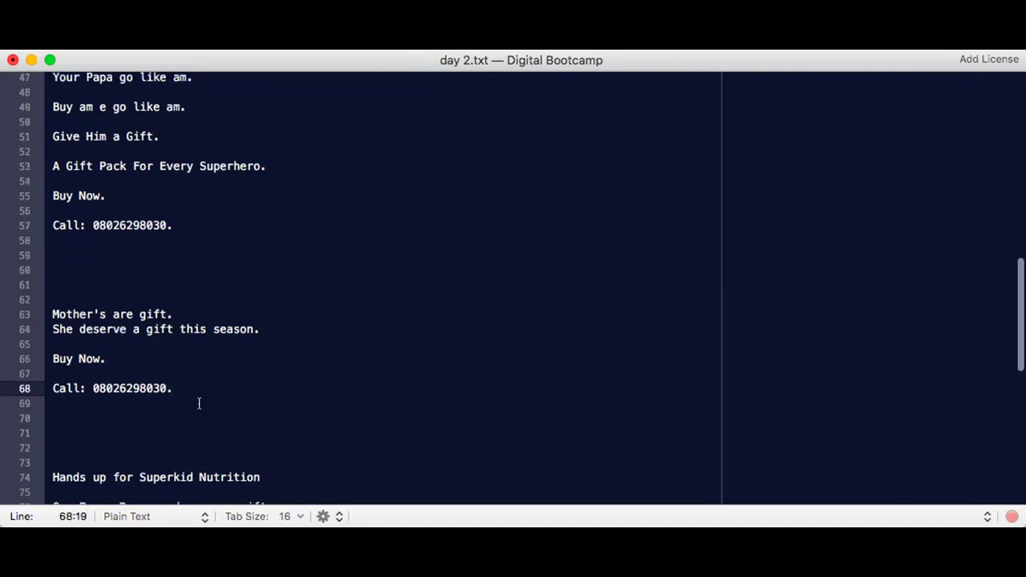
{"action": "left_click", "coordinate": [260, 324]}
{"action": "type", "text": "."}
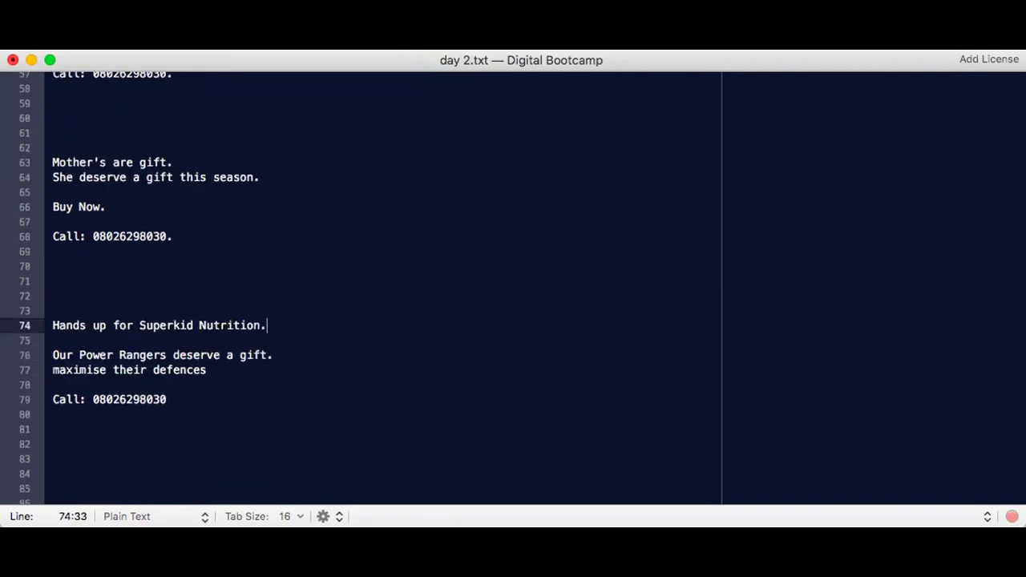
{"action": "left_click", "coordinate": [211, 365]}
{"action": "type", "text": ","}
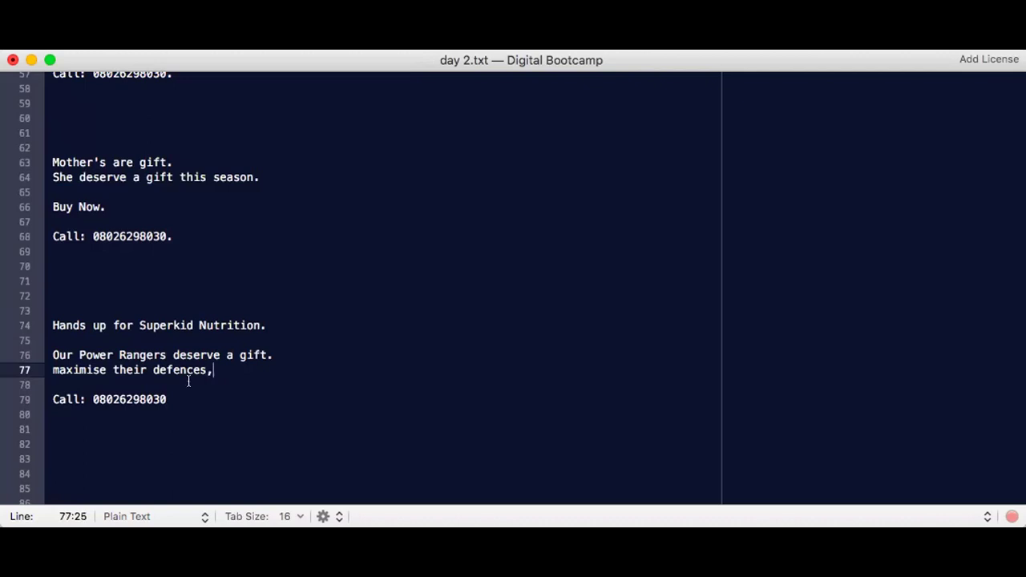
{"action": "left_click", "coordinate": [185, 386]}
{"action": "left_click", "coordinate": [169, 398]}
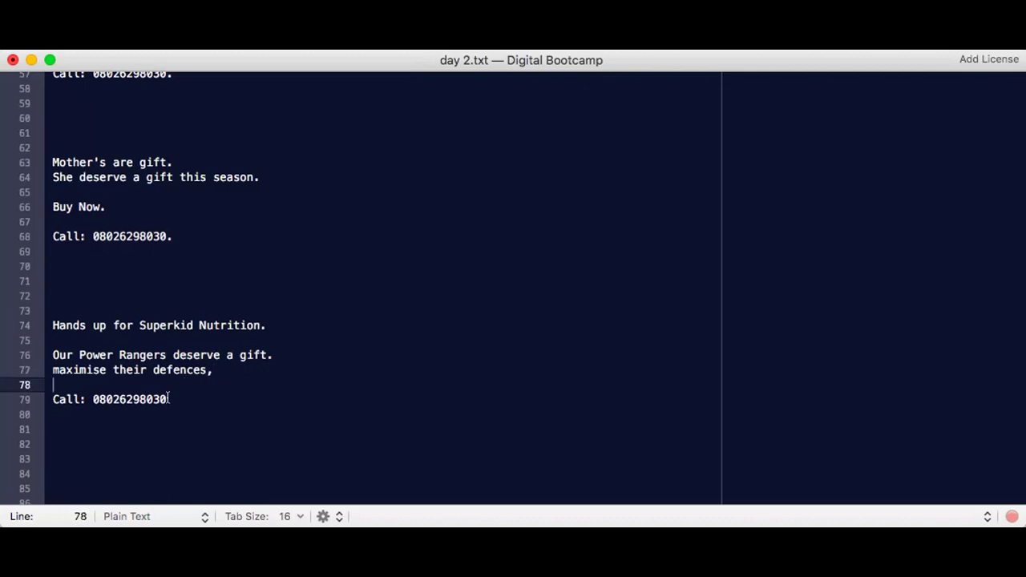
{"action": "type", "text": "."}
{"action": "left_click", "coordinate": [211, 369]}
{"action": "key", "text": "BackSpace"}
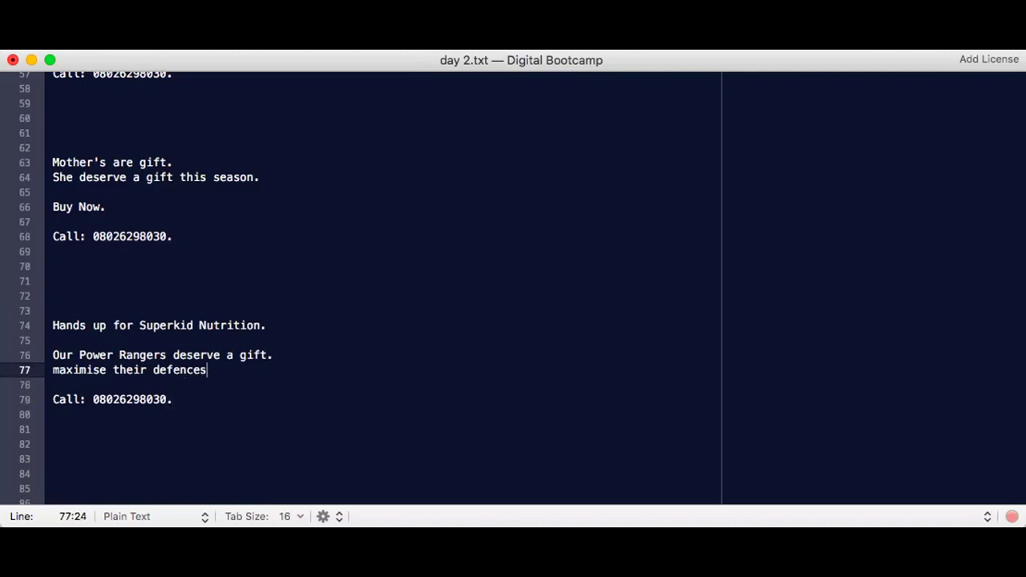
{"action": "type", "text": "."}
{"action": "scroll", "coordinate": [177, 265], "scroll_direction": "up", "scroll_amount": 5}
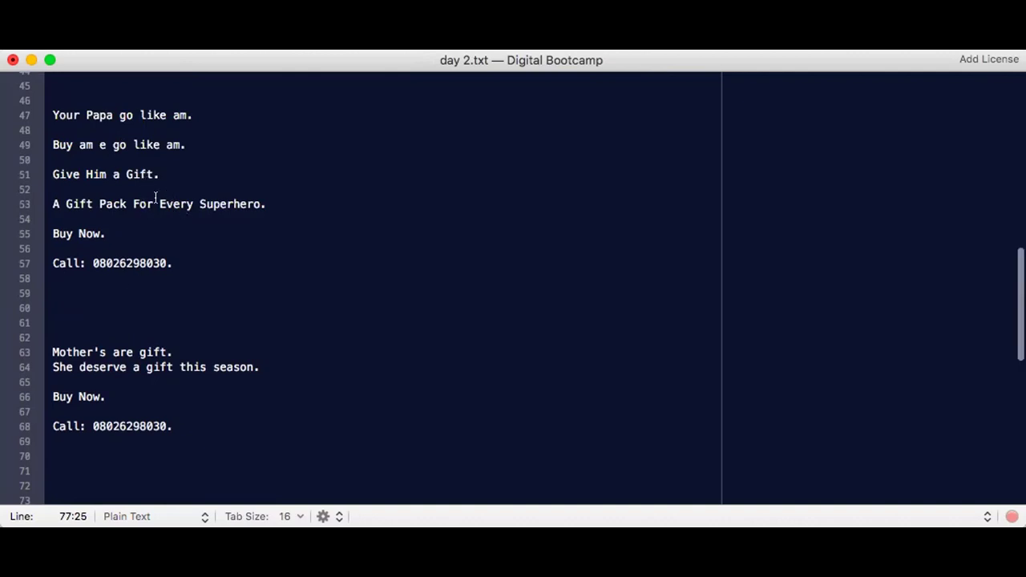
- Replace the leading 0 of the Mother's Day call number with the +234 prefix
{"action": "scroll", "coordinate": [156, 196], "scroll_direction": "down", "scroll_amount": 3}
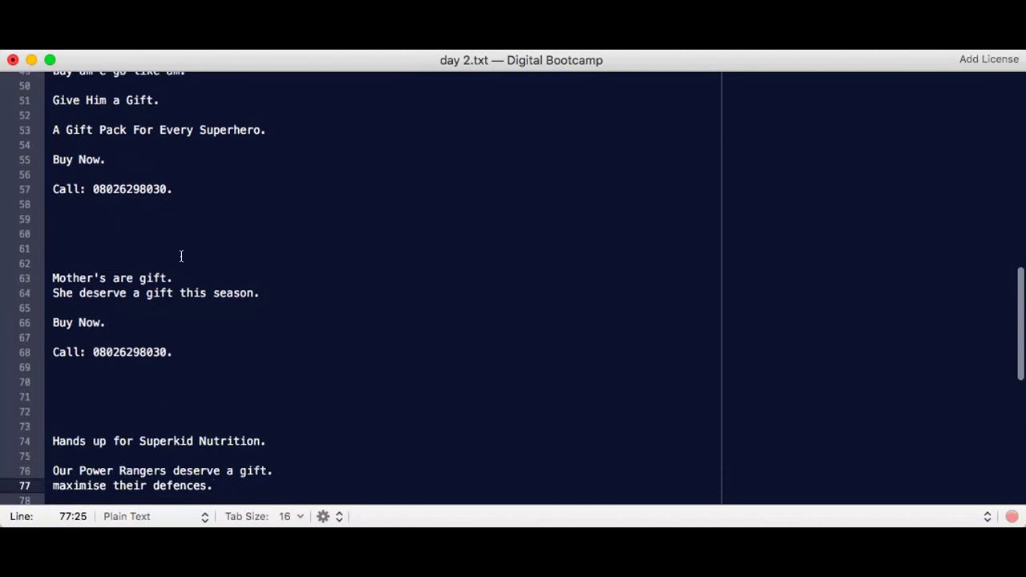
{"action": "scroll", "coordinate": [124, 313], "scroll_direction": "down", "scroll_amount": 5}
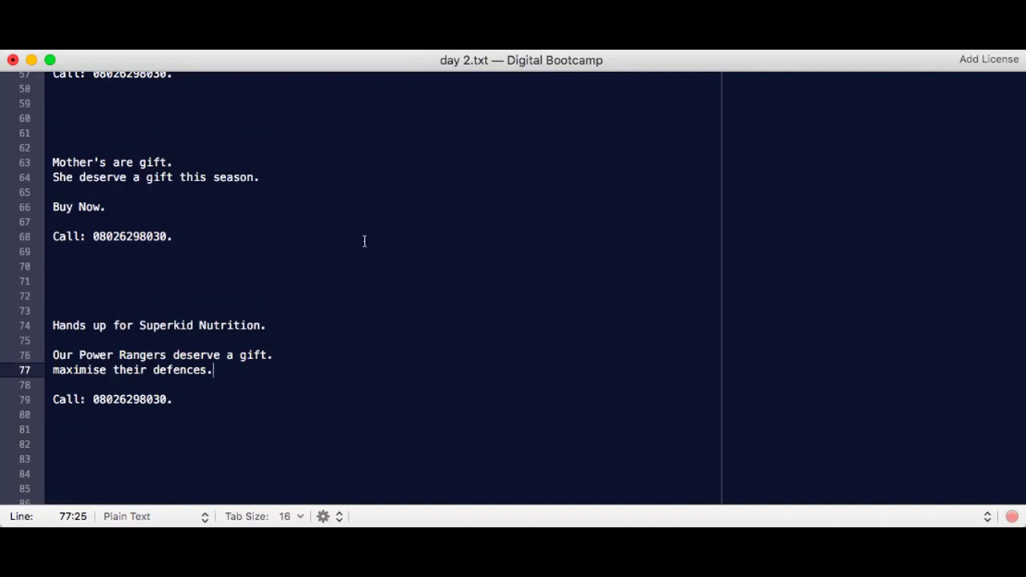
{"action": "scroll", "coordinate": [160, 257], "scroll_direction": "up", "scroll_amount": 1}
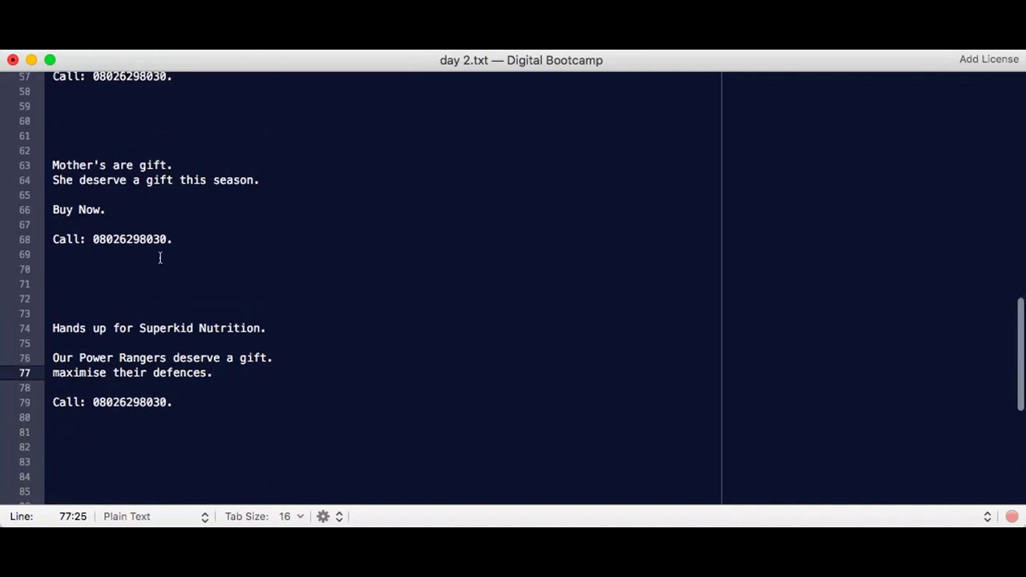
{"action": "scroll", "coordinate": [160, 257], "scroll_direction": "up", "scroll_amount": 4}
{"action": "scroll", "coordinate": [160, 257], "scroll_direction": "up", "scroll_amount": 2}
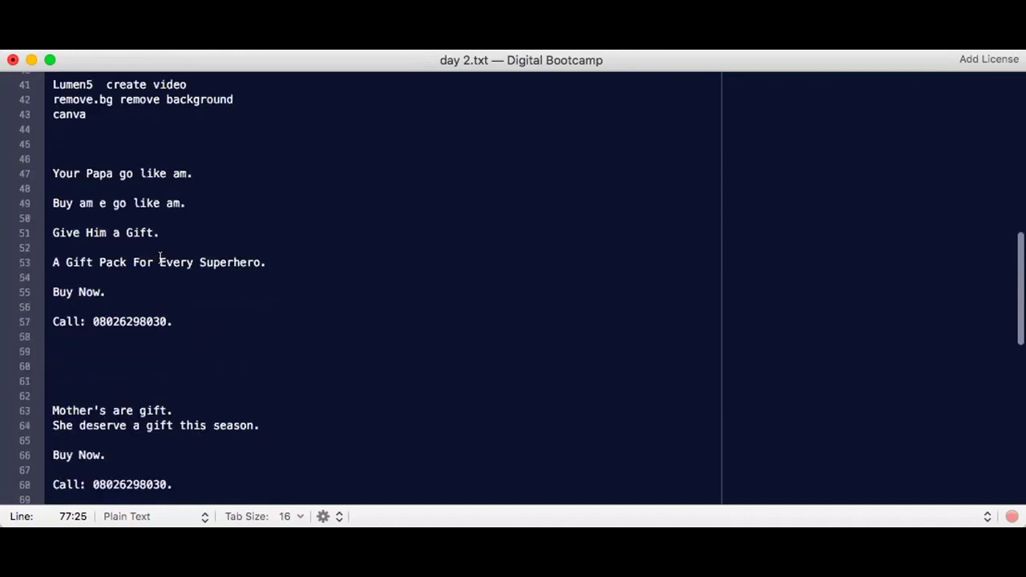
{"action": "scroll", "coordinate": [160, 258], "scroll_direction": "down", "scroll_amount": 1}
{"action": "scroll", "coordinate": [160, 257], "scroll_direction": "down", "scroll_amount": 1}
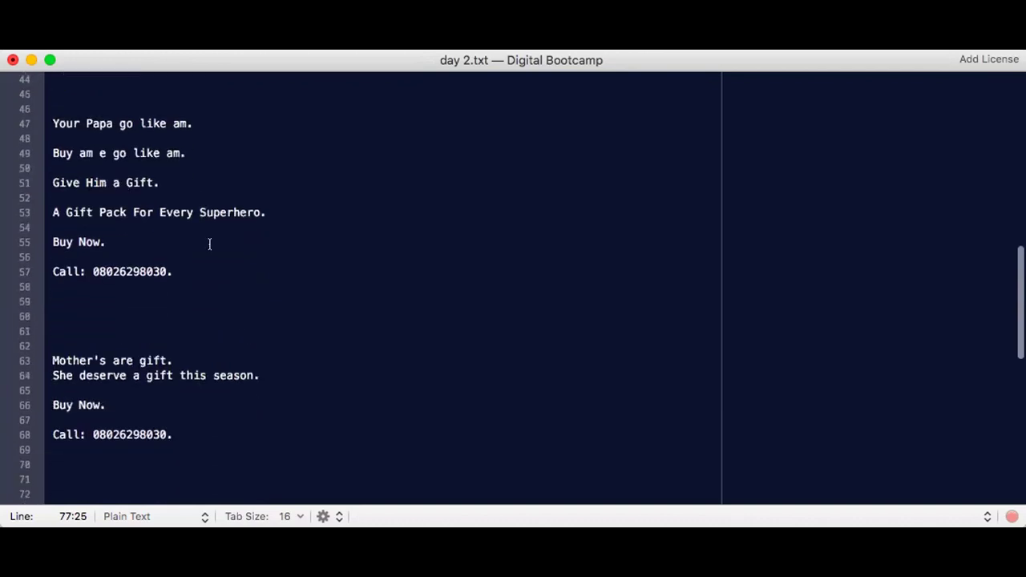
{"action": "scroll", "coordinate": [188, 237], "scroll_direction": "down", "scroll_amount": 2}
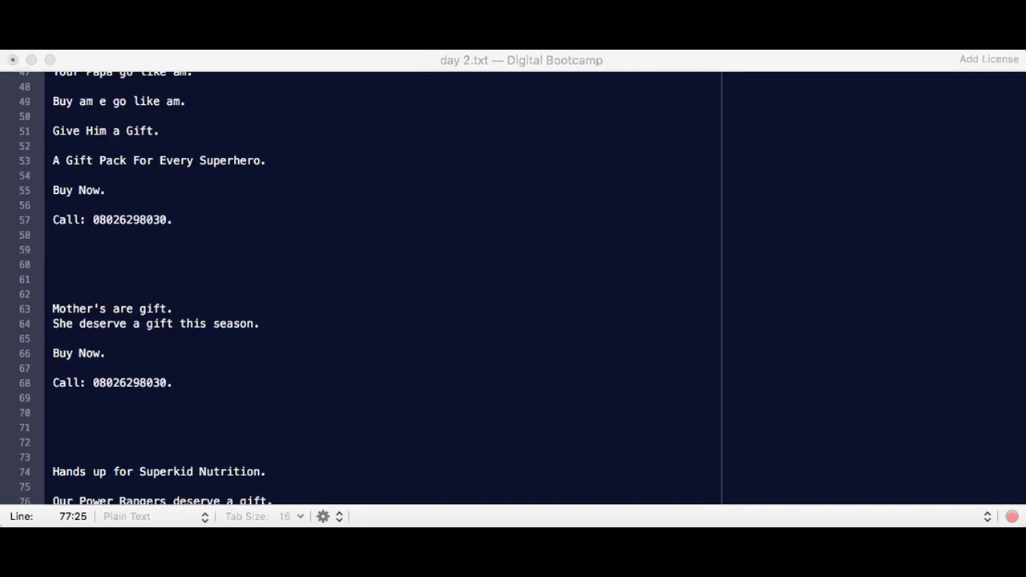
{"action": "left_click", "coordinate": [334, 55]}
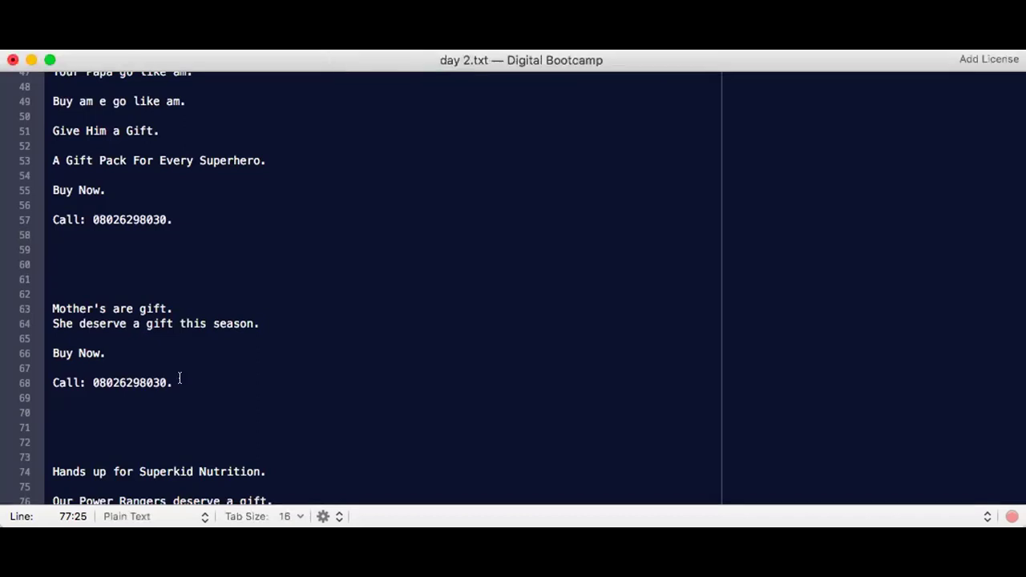
{"action": "left_click", "coordinate": [94, 376]}
{"action": "key", "text": "Left"}
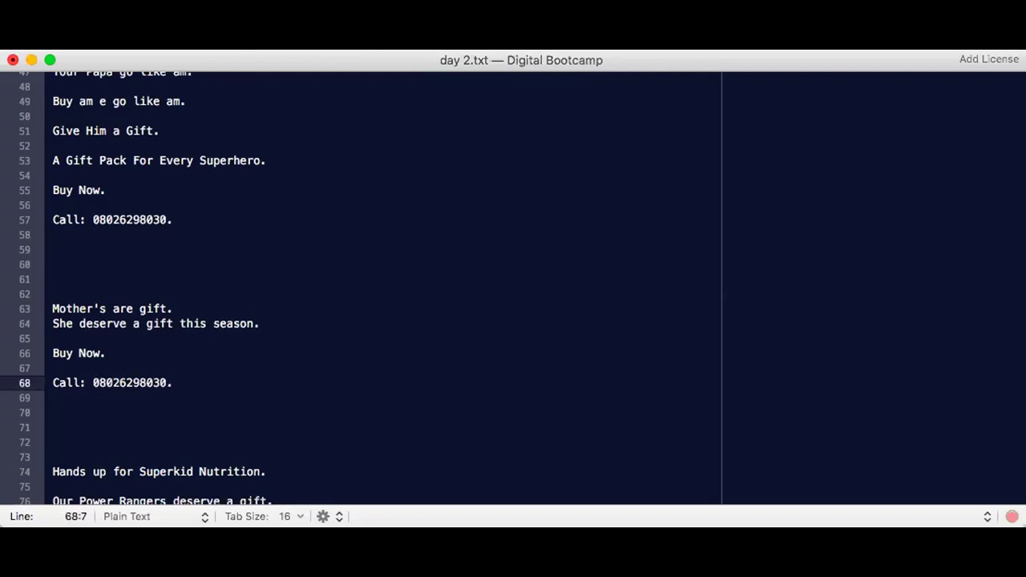
{"action": "type", "text": "+2"}
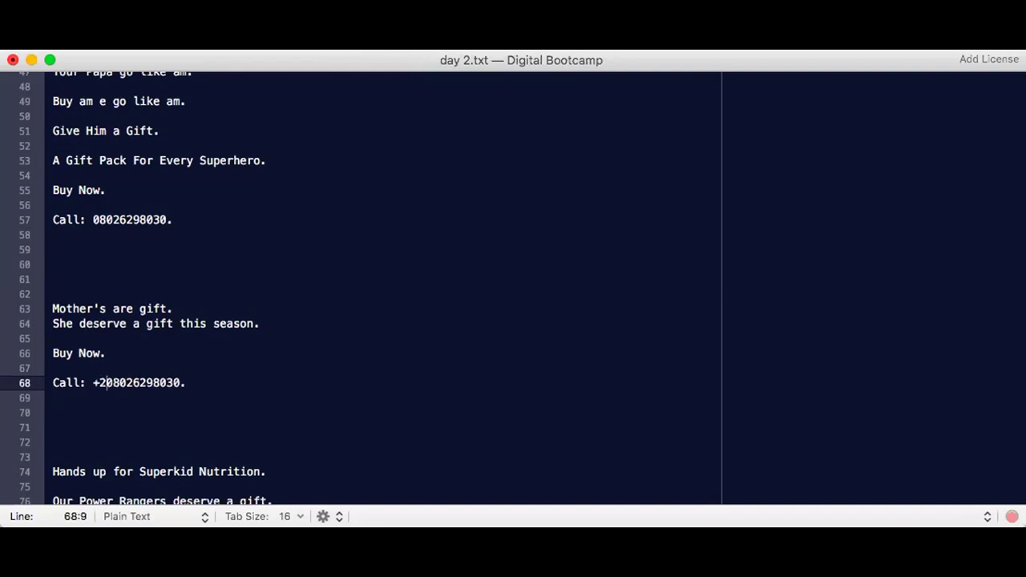
{"action": "type", "text": "34"}
{"action": "key", "text": "Delete"}
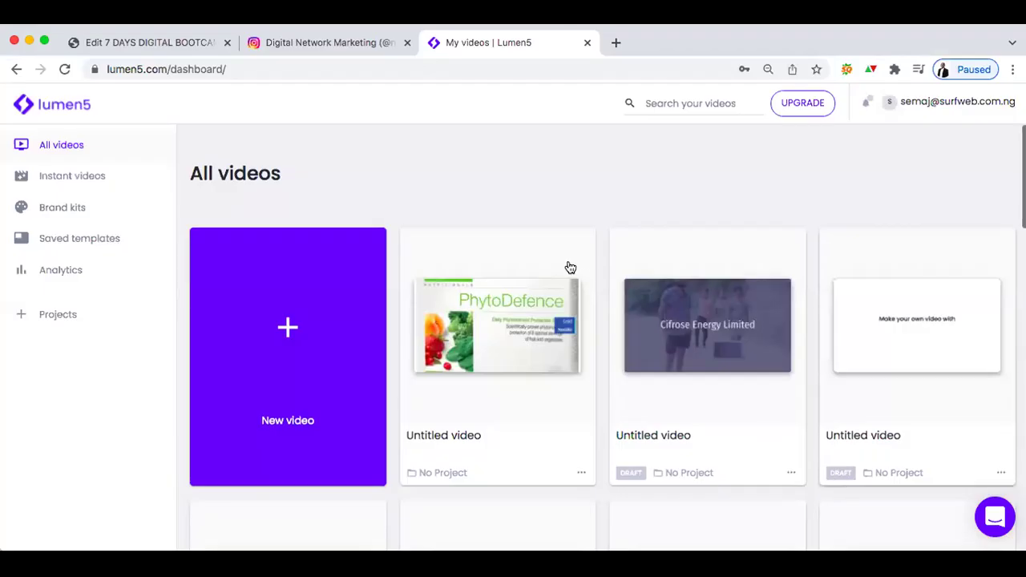
- Create a new Lumen5 video from the 'Food at your Front Door' ad template
{"action": "scroll", "coordinate": [259, 319], "scroll_direction": "down", "scroll_amount": 3}
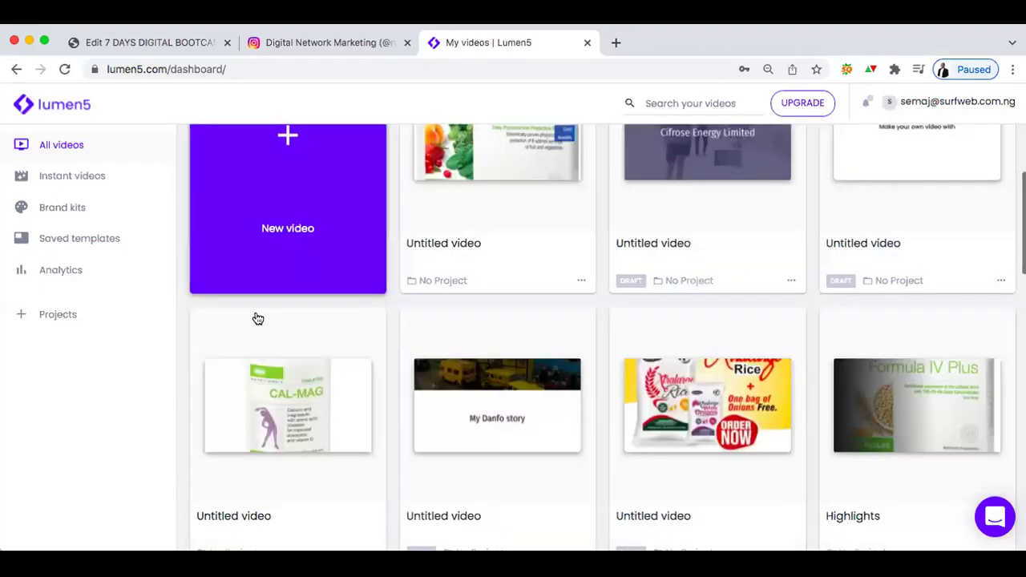
{"action": "scroll", "coordinate": [256, 318], "scroll_direction": "up", "scroll_amount": 2}
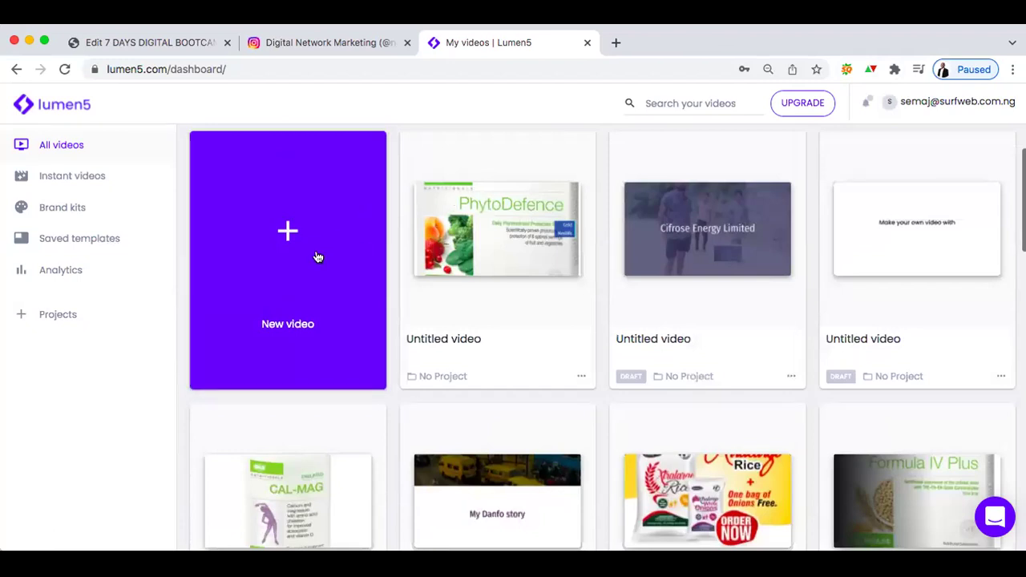
{"action": "left_click", "coordinate": [305, 237]}
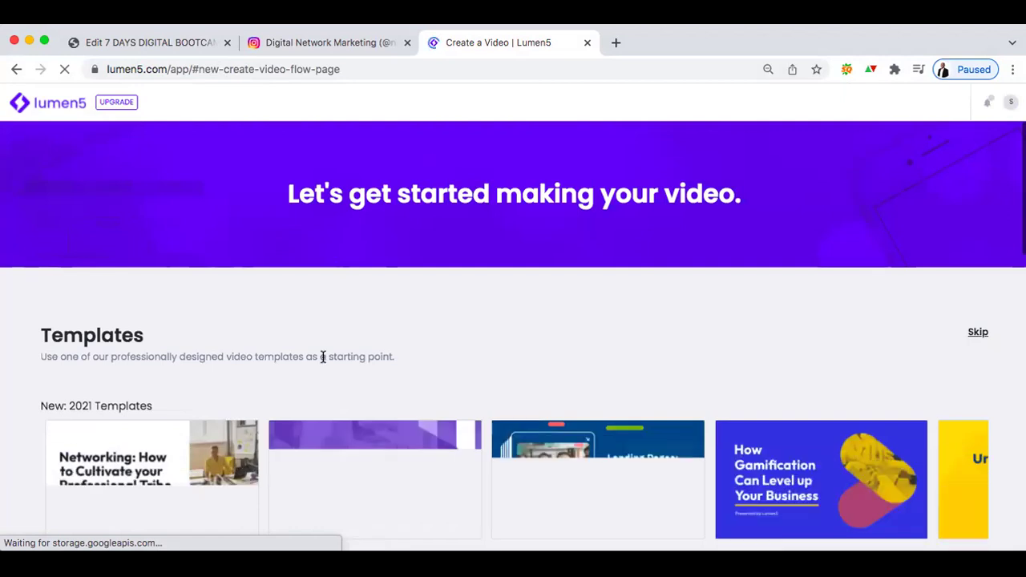
{"action": "scroll", "coordinate": [765, 162], "scroll_direction": "down", "scroll_amount": 10}
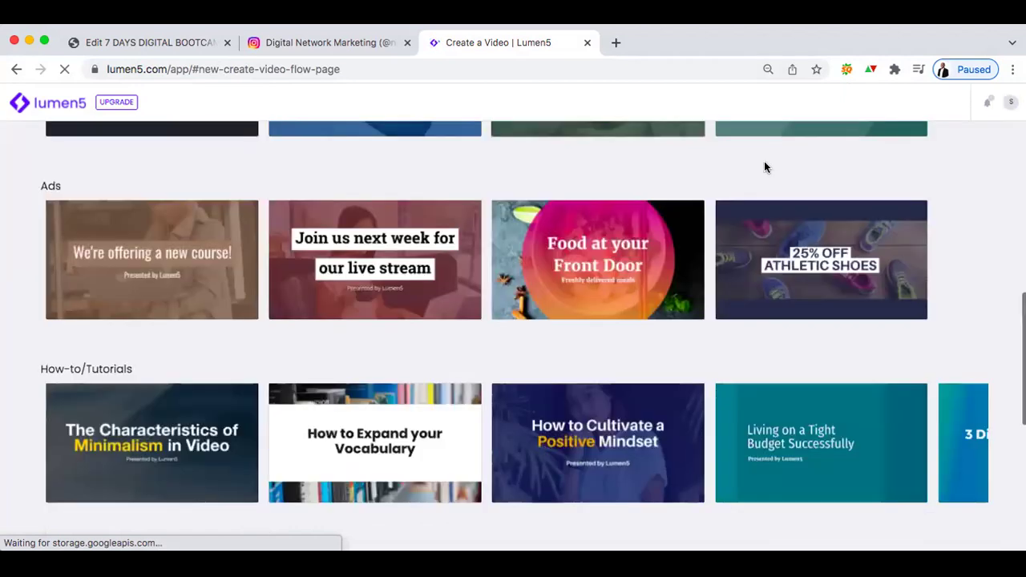
{"action": "left_click", "coordinate": [549, 260]}
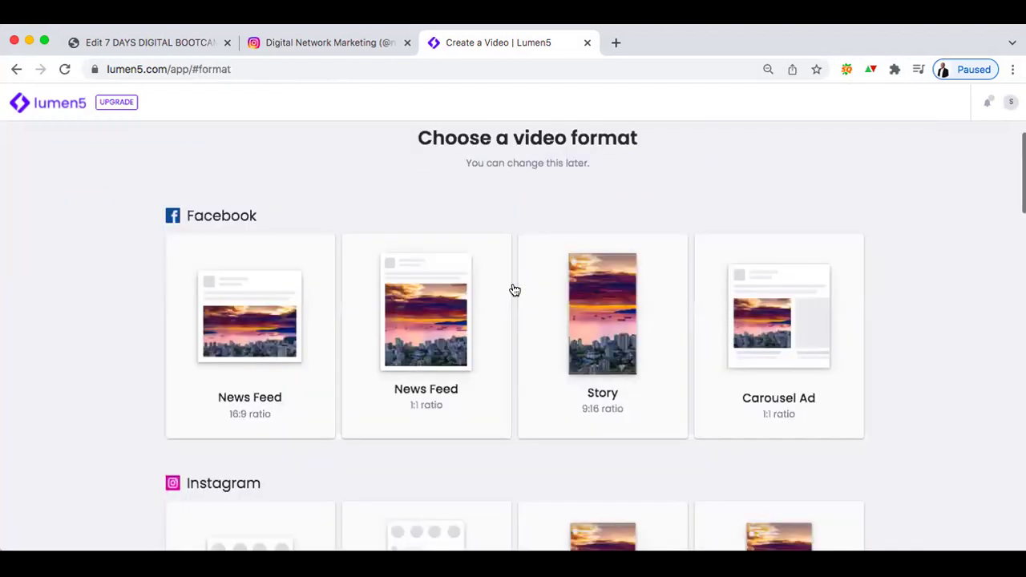
- Pick the Instagram Post 16:9 format for the new video
{"action": "scroll", "coordinate": [454, 385], "scroll_direction": "down", "scroll_amount": 3}
{"action": "scroll", "coordinate": [269, 323], "scroll_direction": "down", "scroll_amount": 2}
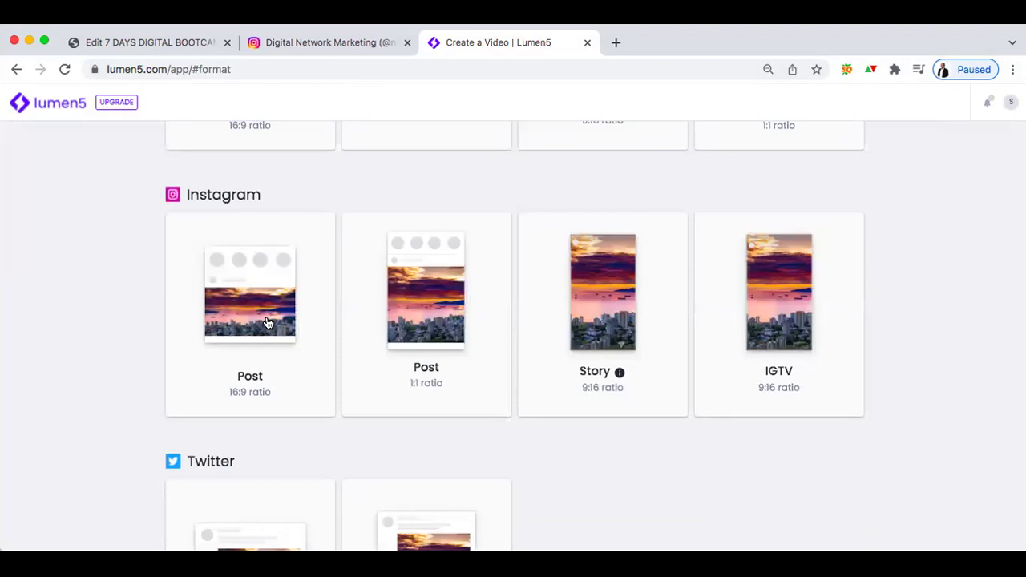
{"action": "left_click", "coordinate": [268, 323]}
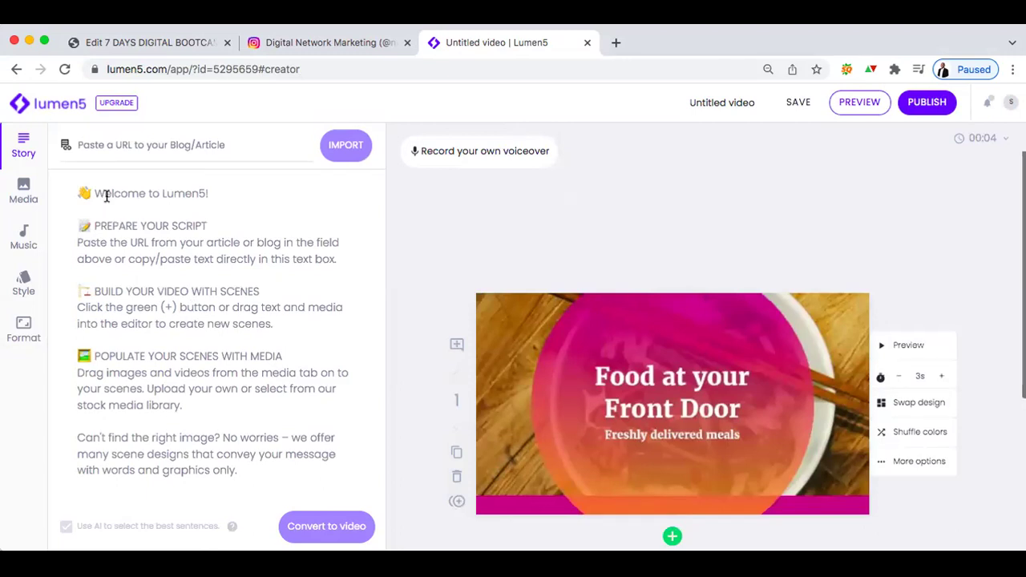
- Paste the Father's Day ad copy once into the story and convert it to video
{"action": "left_click", "coordinate": [121, 195]}
{"action": "key", "text": "super+v"}
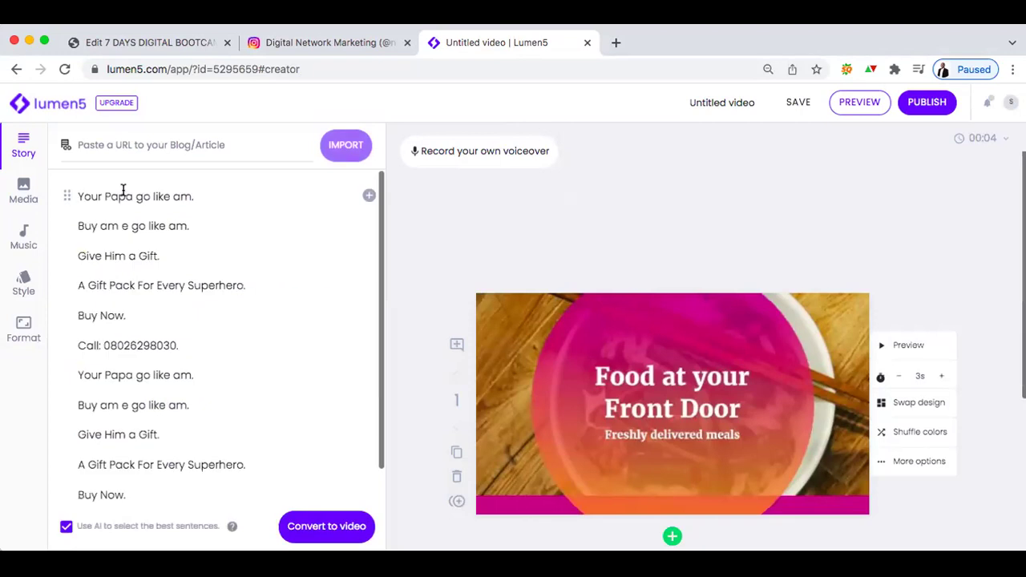
{"action": "scroll", "coordinate": [208, 288], "scroll_direction": "down", "scroll_amount": 1}
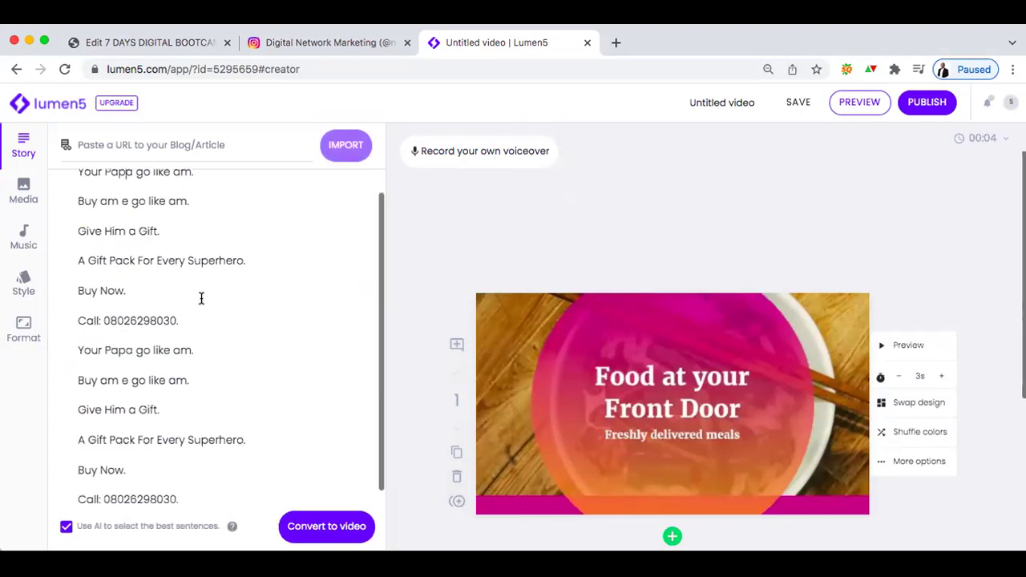
{"action": "key", "text": "super+z"}
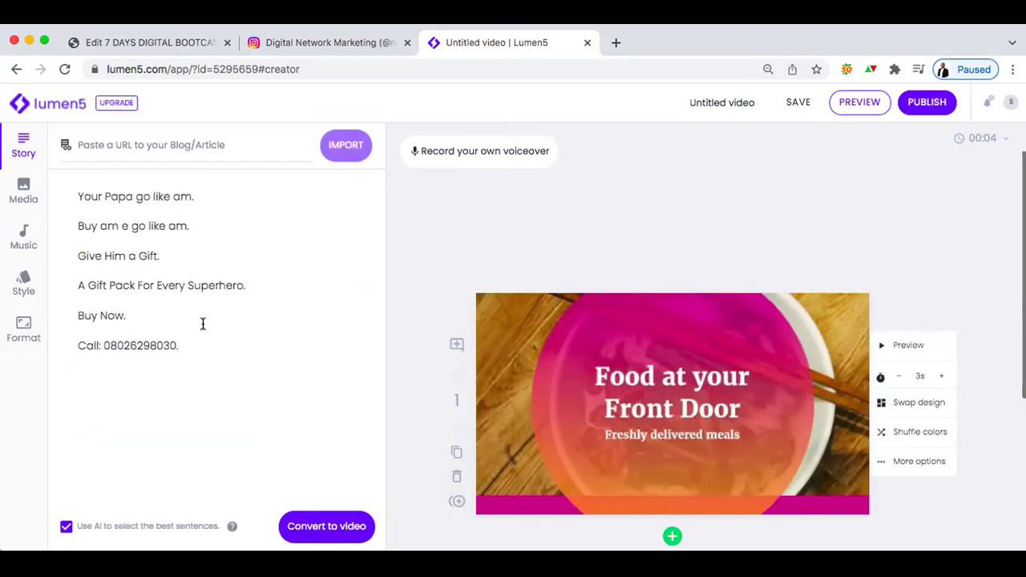
{"action": "left_click", "coordinate": [332, 526]}
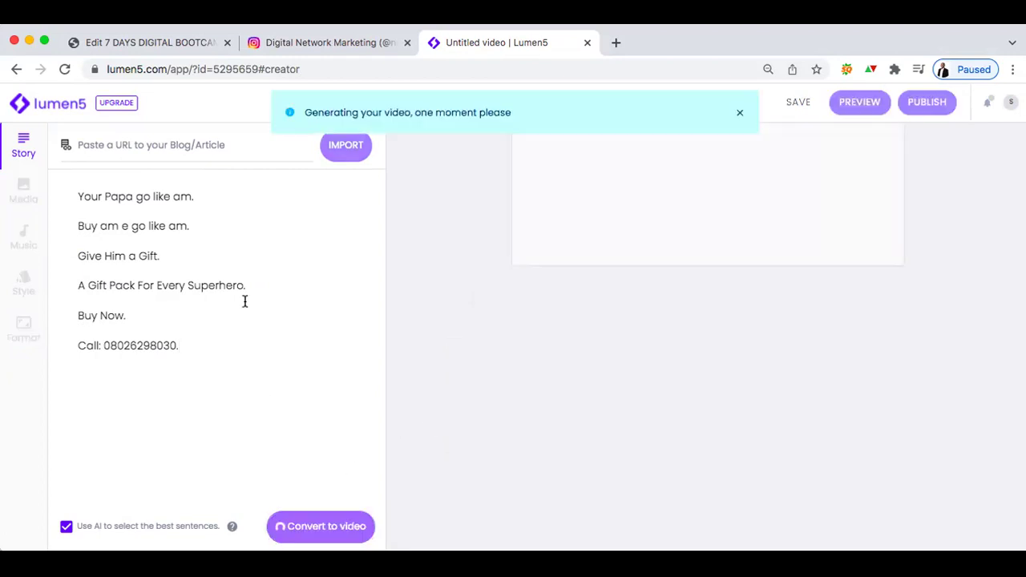
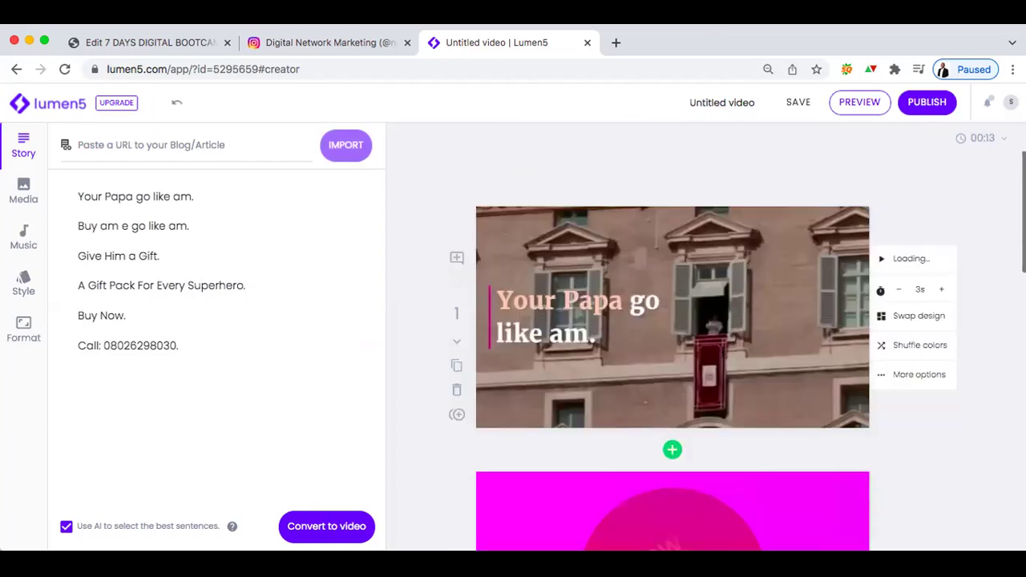
- Open the Uploads section of the Lumen5 media library
{"action": "mouse_move", "coordinate": [713, 370]}
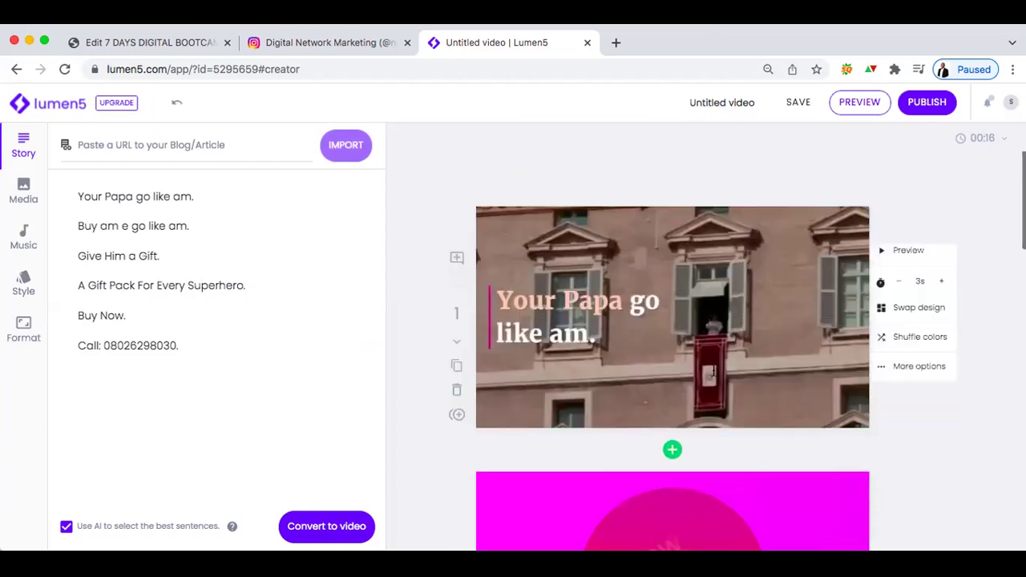
{"action": "scroll", "coordinate": [713, 373], "scroll_direction": "down", "scroll_amount": 5}
{"action": "scroll", "coordinate": [714, 371], "scroll_direction": "down", "scroll_amount": 3}
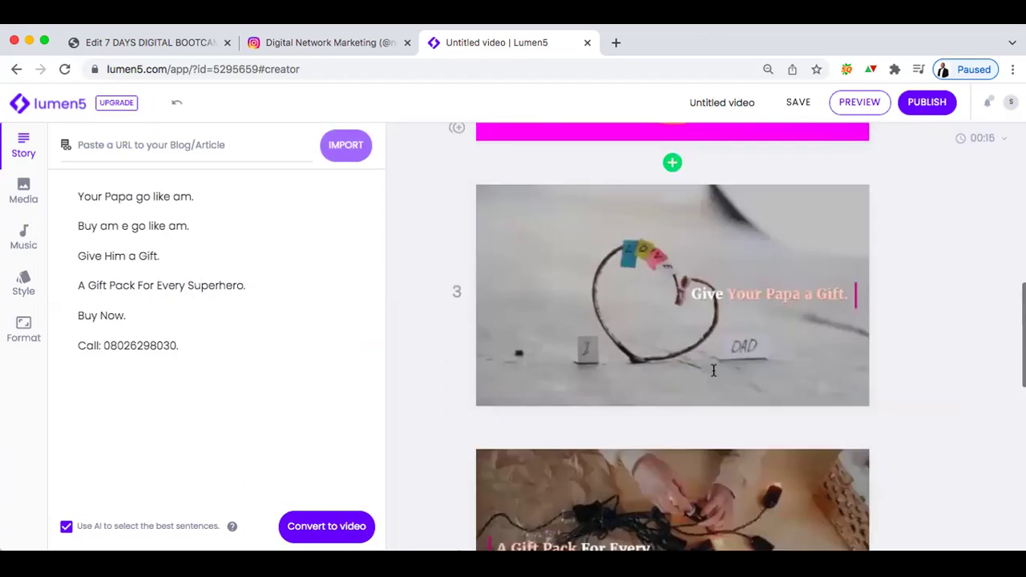
{"action": "scroll", "coordinate": [714, 370], "scroll_direction": "down", "scroll_amount": 1}
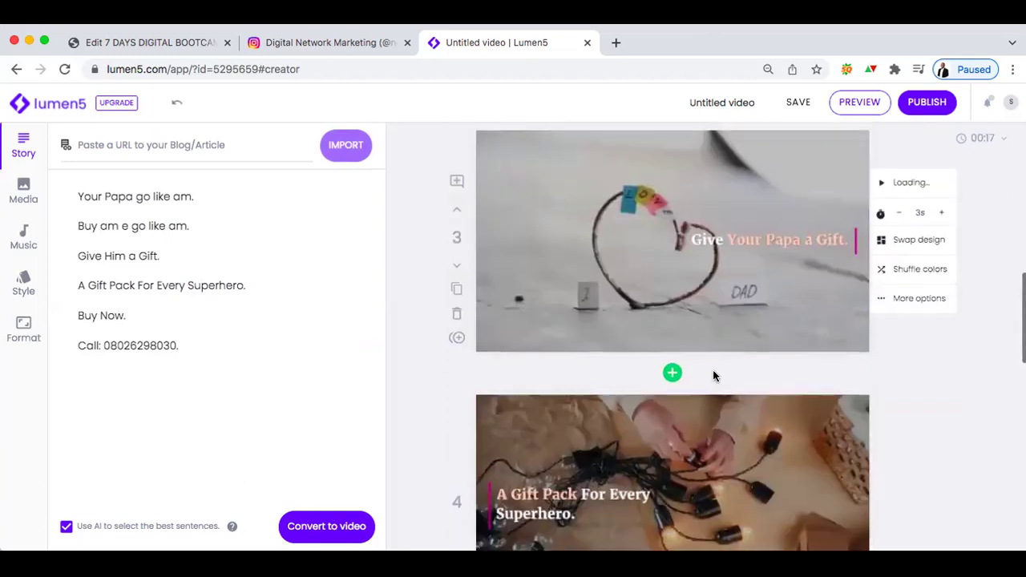
{"action": "scroll", "coordinate": [714, 370], "scroll_direction": "down", "scroll_amount": 5}
{"action": "scroll", "coordinate": [714, 371], "scroll_direction": "up", "scroll_amount": 1}
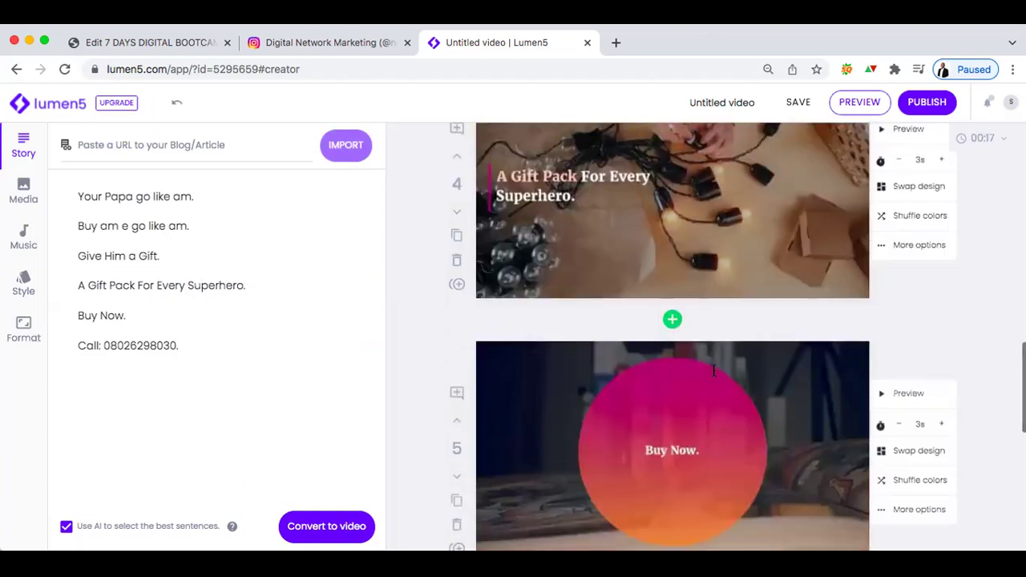
{"action": "scroll", "coordinate": [714, 370], "scroll_direction": "down", "scroll_amount": 2}
{"action": "scroll", "coordinate": [714, 370], "scroll_direction": "down", "scroll_amount": 3}
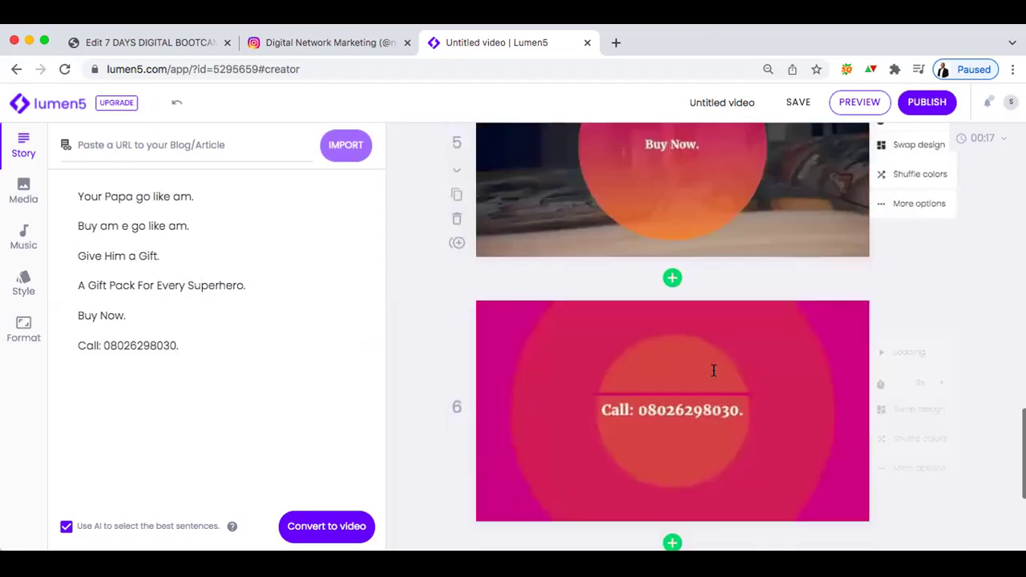
{"action": "scroll", "coordinate": [721, 350], "scroll_direction": "down", "scroll_amount": 1}
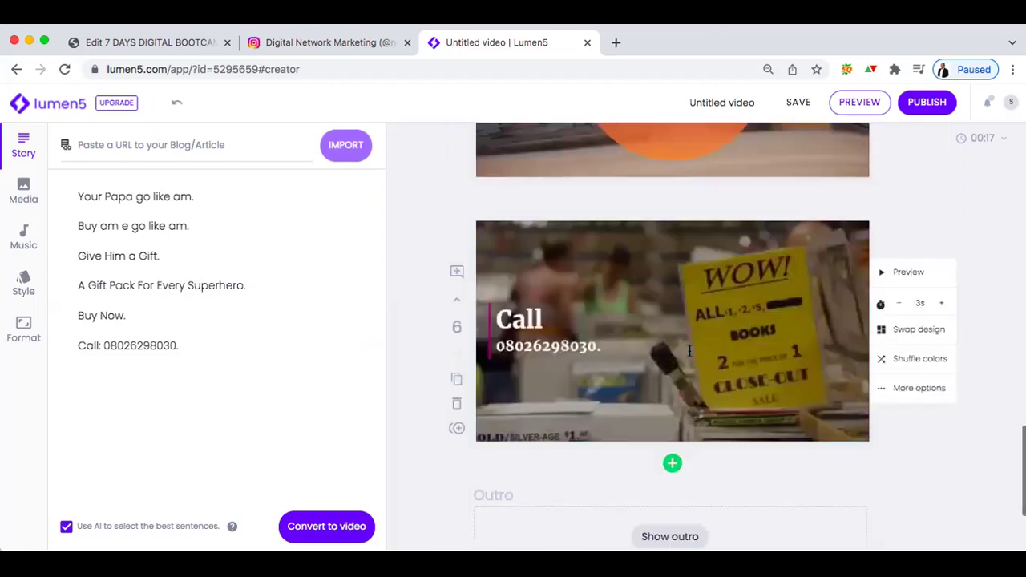
{"action": "scroll", "coordinate": [689, 350], "scroll_direction": "up", "scroll_amount": 1}
{"action": "scroll", "coordinate": [689, 351], "scroll_direction": "up", "scroll_amount": 1}
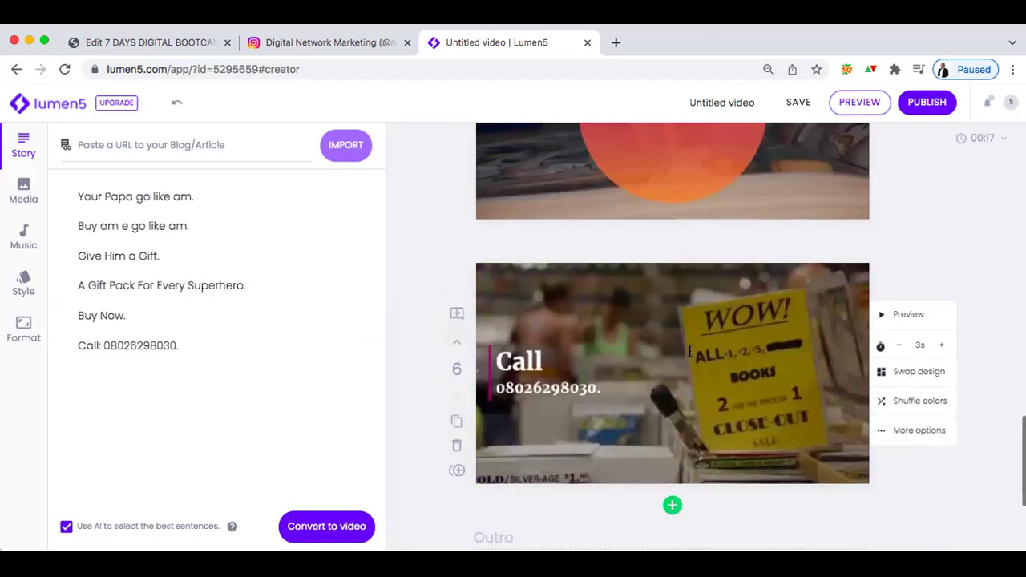
{"action": "scroll", "coordinate": [689, 350], "scroll_direction": "up", "scroll_amount": 1}
{"action": "scroll", "coordinate": [689, 351], "scroll_direction": "up", "scroll_amount": 15}
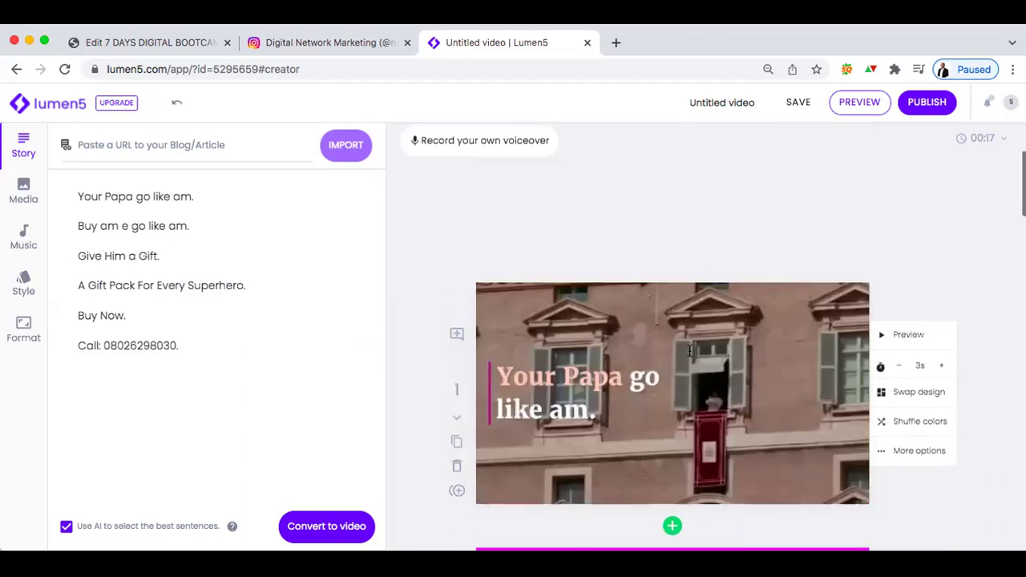
{"action": "scroll", "coordinate": [689, 350], "scroll_direction": "down", "scroll_amount": 6}
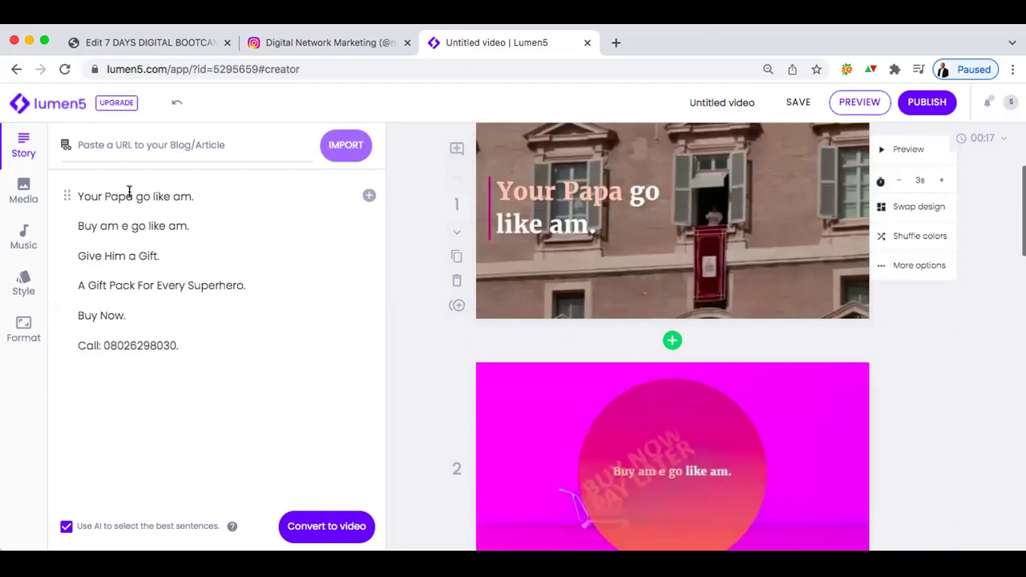
{"action": "scroll", "coordinate": [648, 211], "scroll_direction": "down", "scroll_amount": 4}
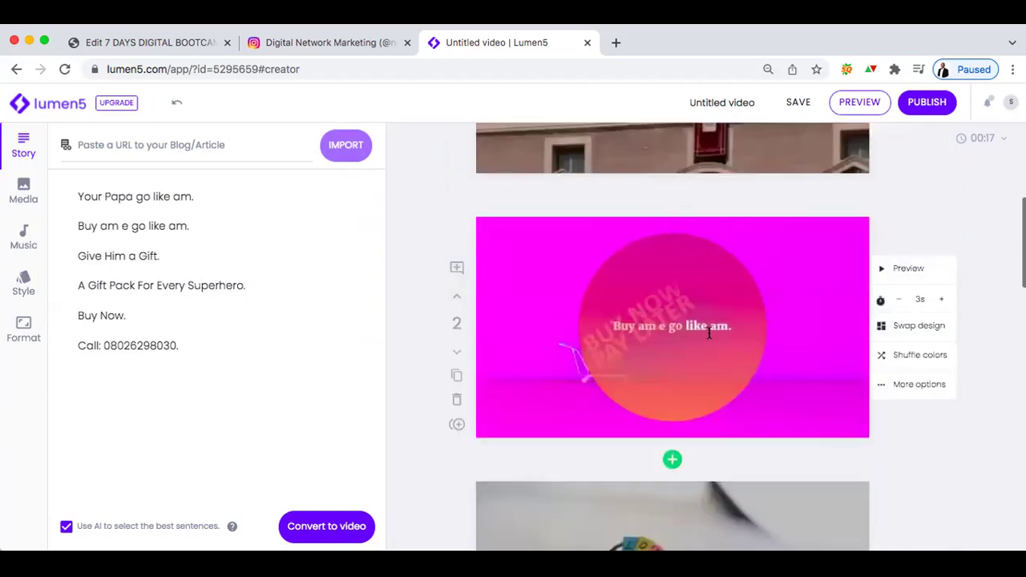
{"action": "scroll", "coordinate": [709, 333], "scroll_direction": "down", "scroll_amount": 5}
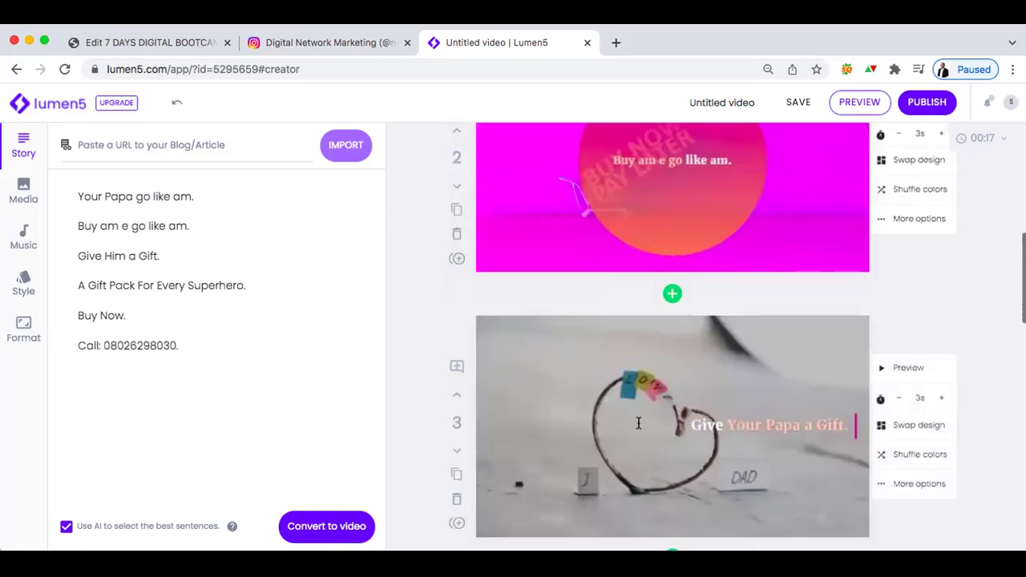
{"action": "scroll", "coordinate": [638, 422], "scroll_direction": "down", "scroll_amount": 4}
{"action": "scroll", "coordinate": [638, 422], "scroll_direction": "down", "scroll_amount": 3}
{"action": "scroll", "coordinate": [633, 418], "scroll_direction": "down", "scroll_amount": 2}
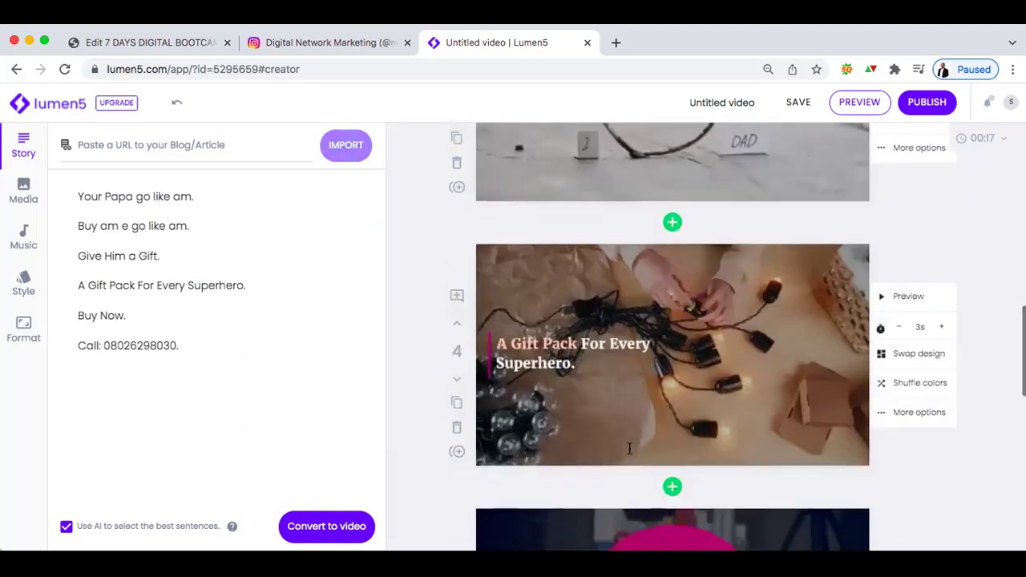
{"action": "scroll", "coordinate": [692, 428], "scroll_direction": "down", "scroll_amount": 3}
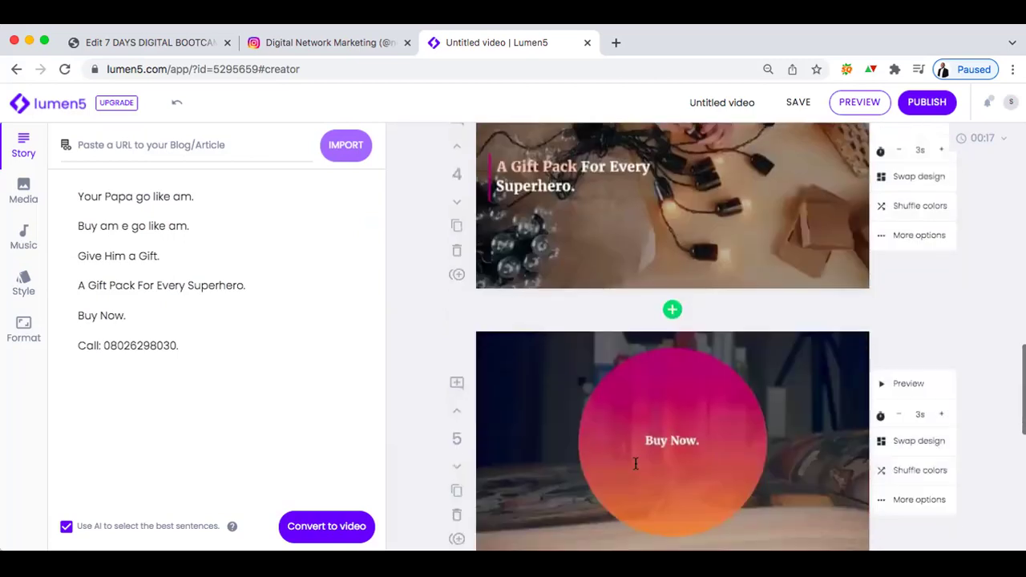
{"action": "scroll", "coordinate": [668, 472], "scroll_direction": "up", "scroll_amount": 1}
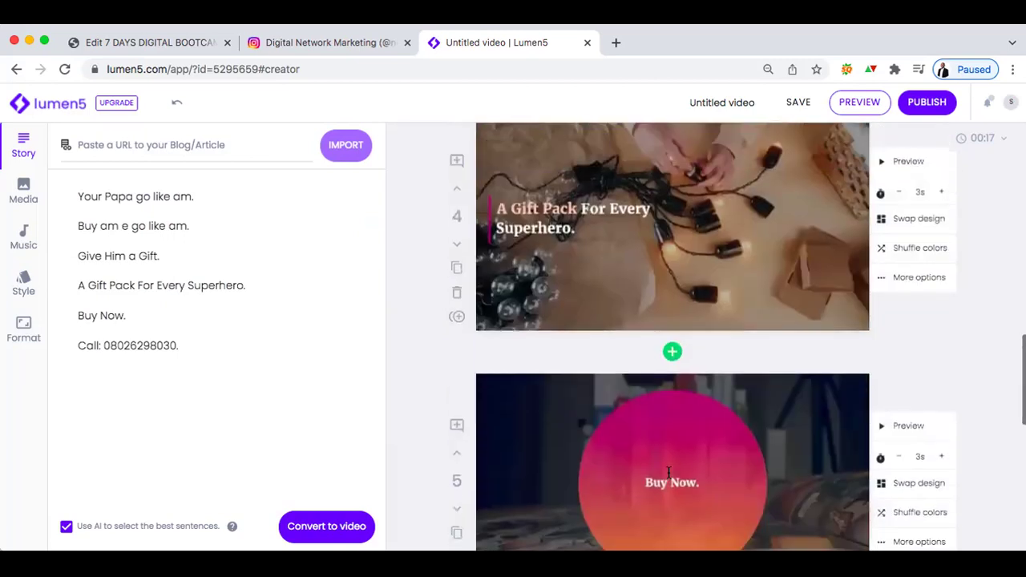
{"action": "left_click", "coordinate": [22, 202]}
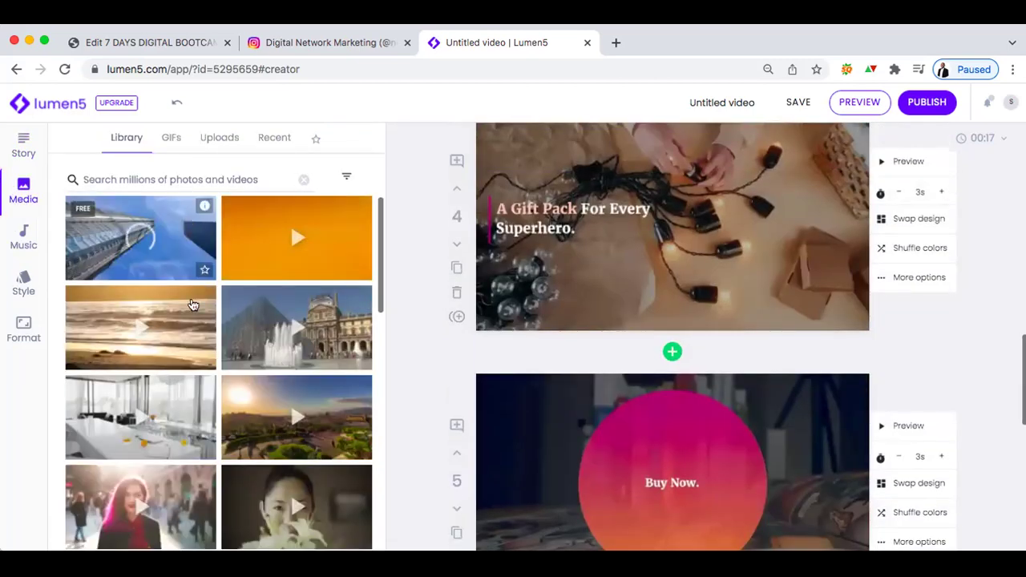
{"action": "left_click", "coordinate": [216, 138]}
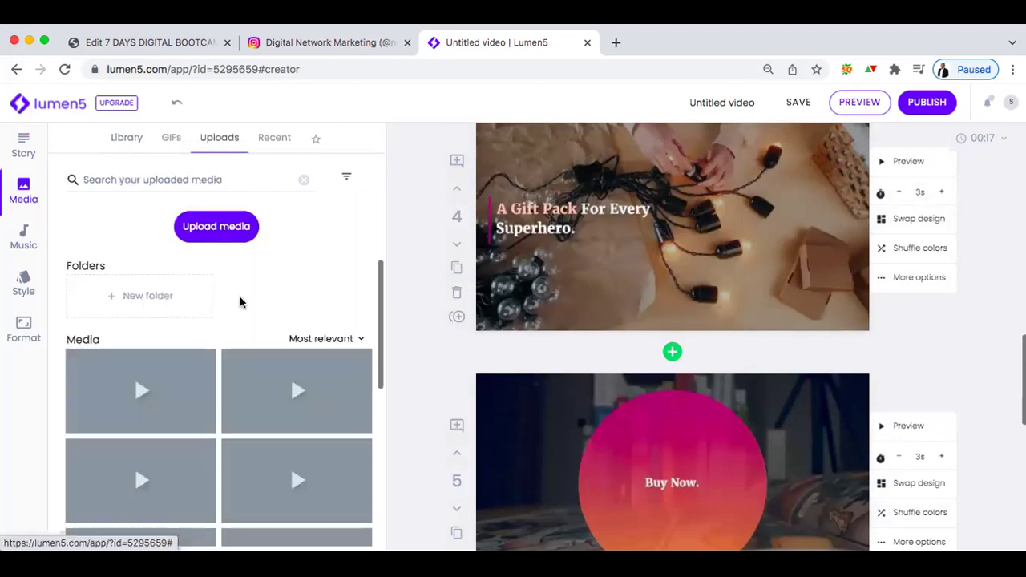
{"action": "scroll", "coordinate": [226, 404], "scroll_direction": "down", "scroll_amount": 5}
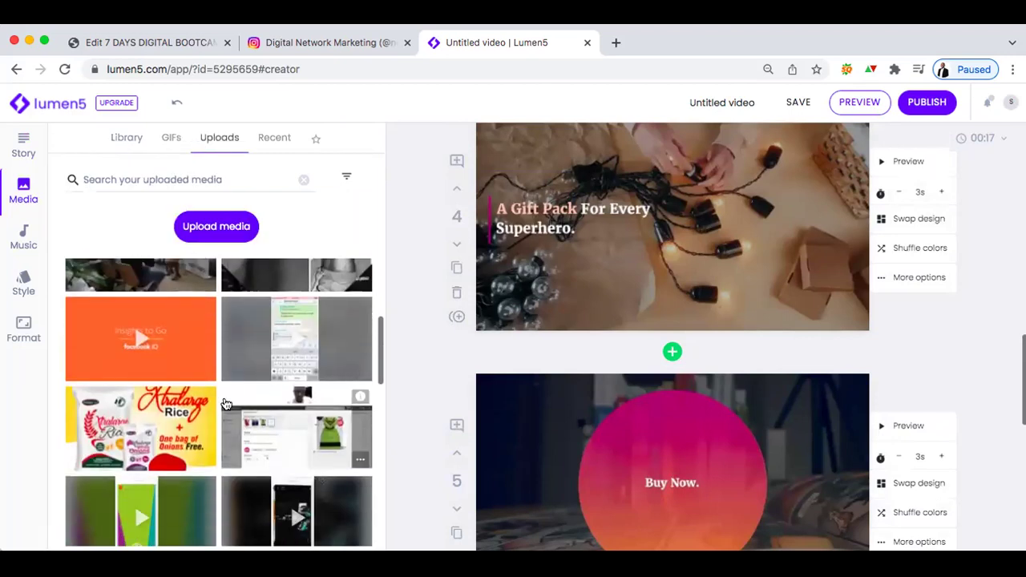
{"action": "scroll", "coordinate": [226, 404], "scroll_direction": "down", "scroll_amount": 5}
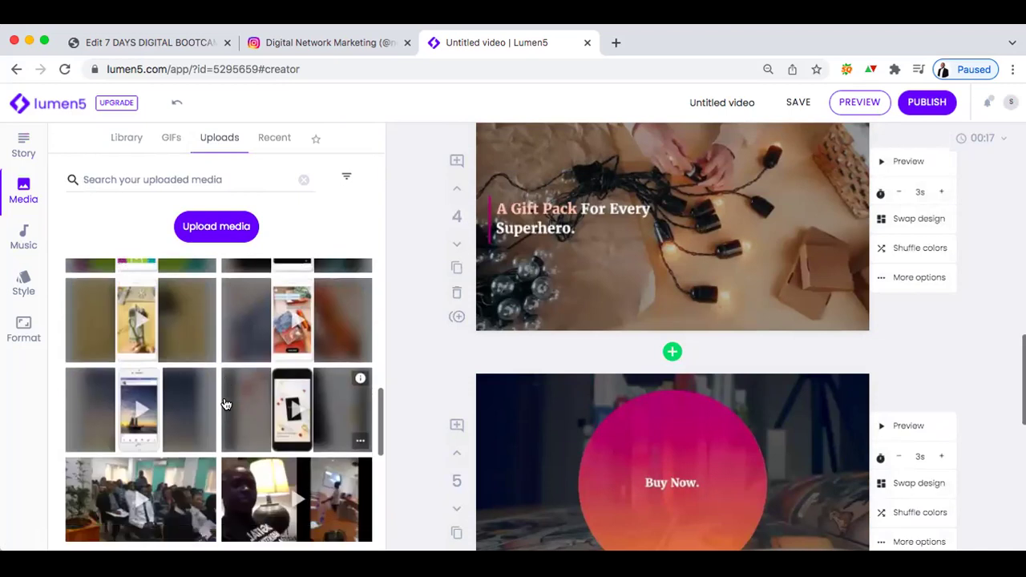
- Find Chilated zinc.jpg by searching 'zinc' and upload it to the library
{"action": "left_click", "coordinate": [210, 235]}
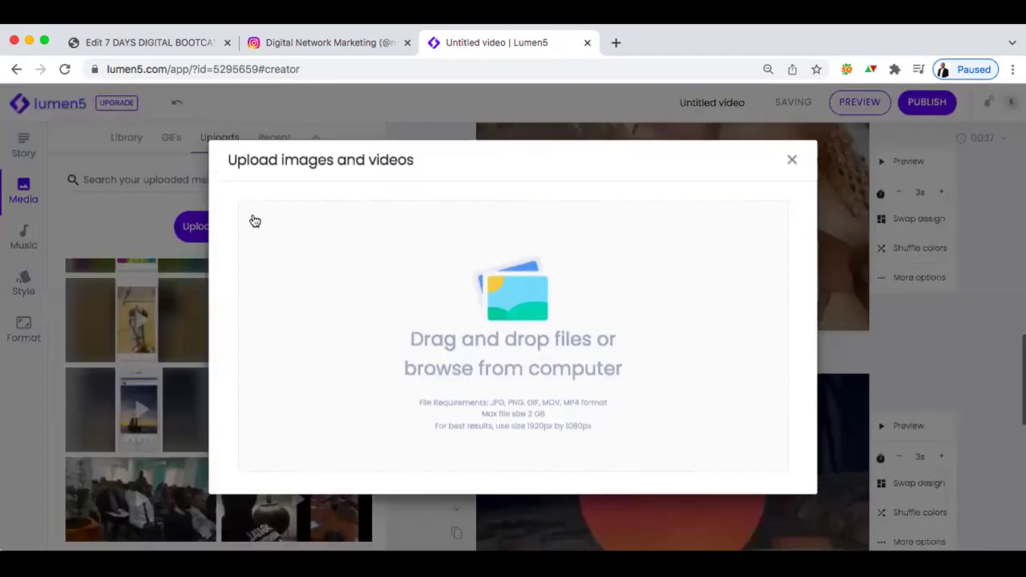
{"action": "left_click", "coordinate": [479, 324]}
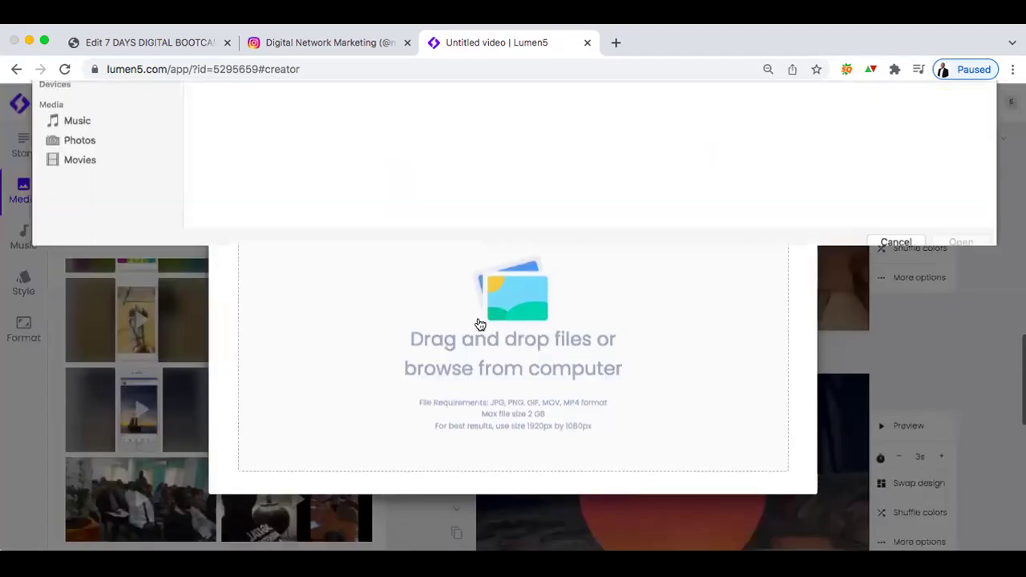
{"action": "left_click", "coordinate": [929, 94]}
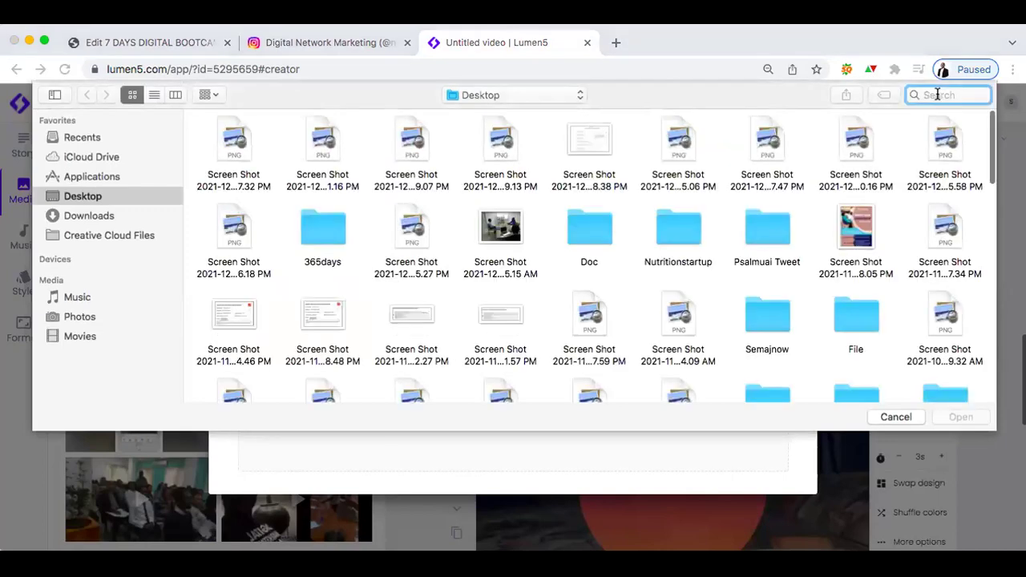
{"action": "type", "text": "zin"}
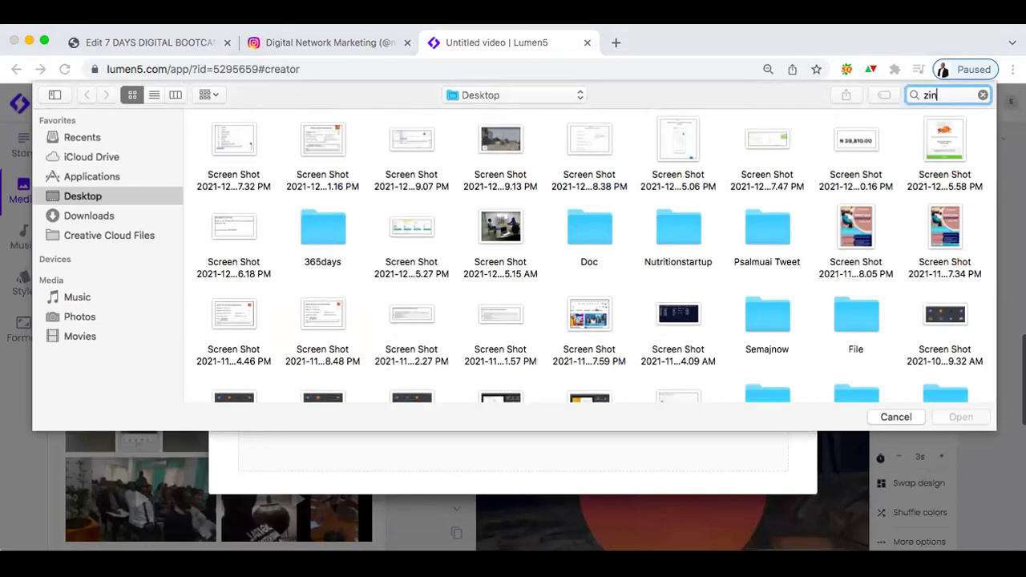
{"action": "type", "text": "c"}
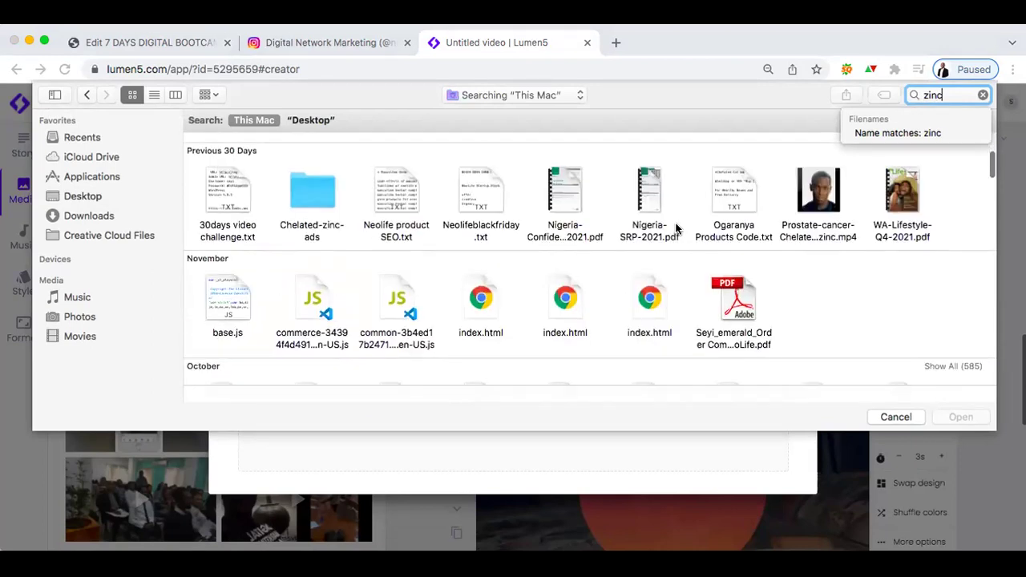
{"action": "scroll", "coordinate": [489, 227], "scroll_direction": "down", "scroll_amount": 3}
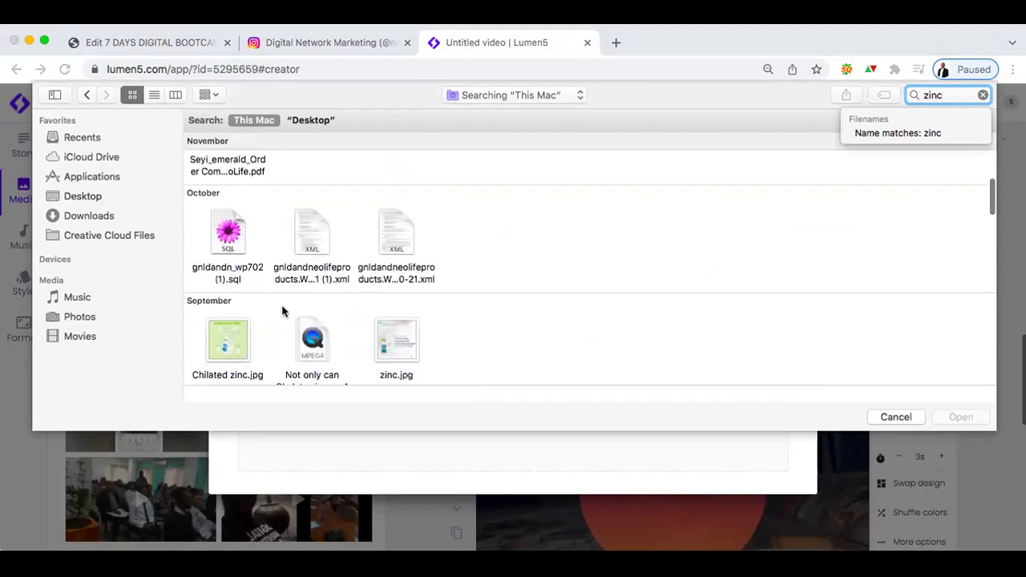
{"action": "left_click", "coordinate": [228, 362]}
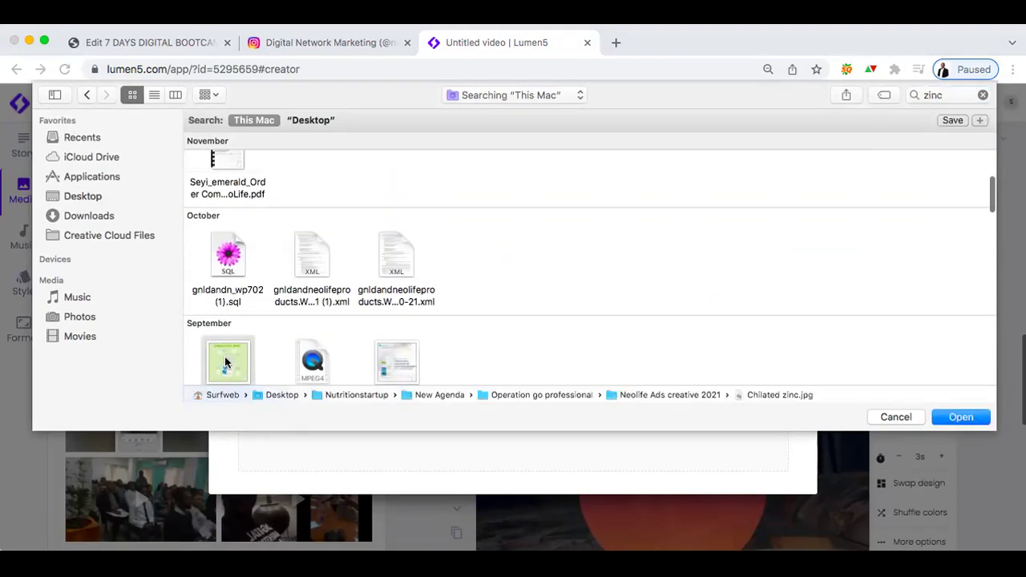
{"action": "key", "text": "Return"}
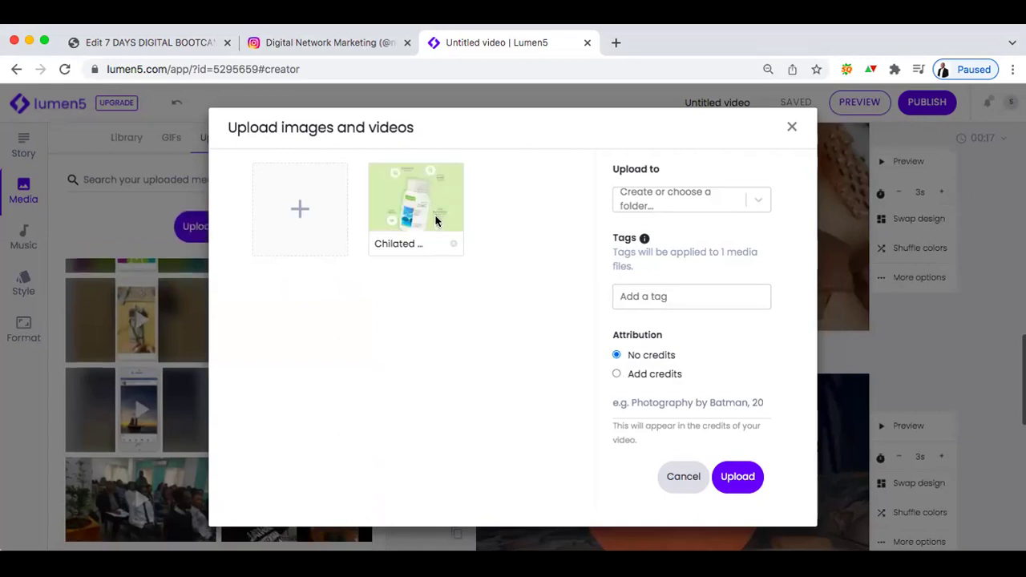
{"action": "left_click", "coordinate": [736, 478]}
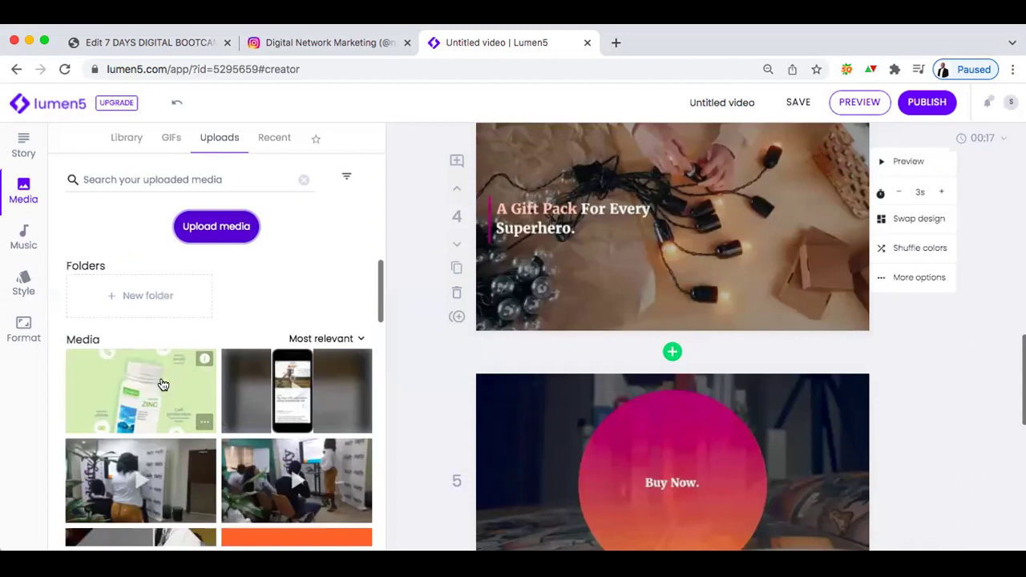
- Drop the zinc image into scene 4's background and review the storyboard
{"action": "left_click_drag", "start_coordinate": [160, 385], "coordinate": [759, 251]}
{"action": "scroll", "coordinate": [720, 347], "scroll_direction": "up", "scroll_amount": 3}
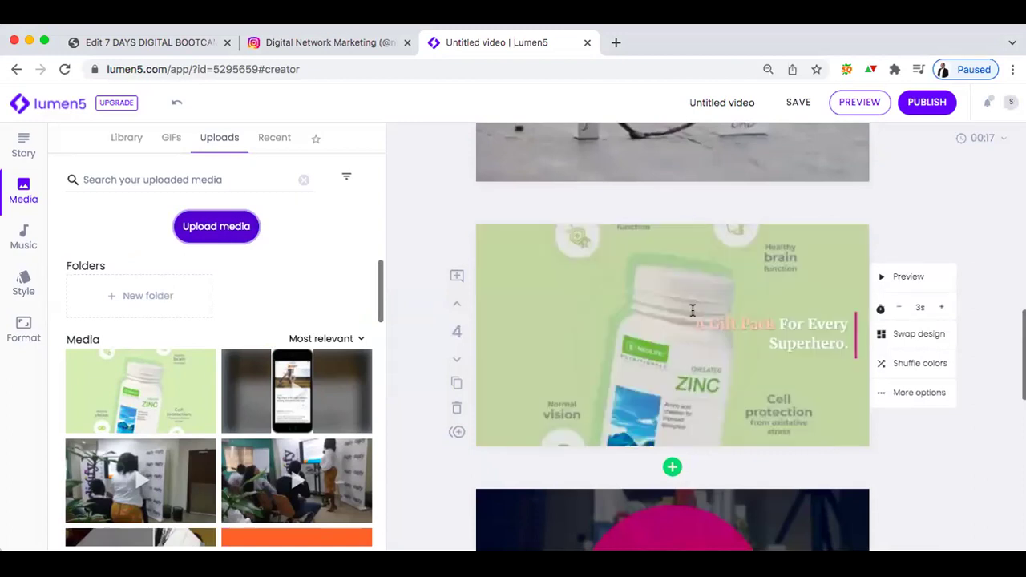
{"action": "scroll", "coordinate": [715, 335], "scroll_direction": "down", "scroll_amount": 1}
{"action": "scroll", "coordinate": [716, 335], "scroll_direction": "down", "scroll_amount": 1}
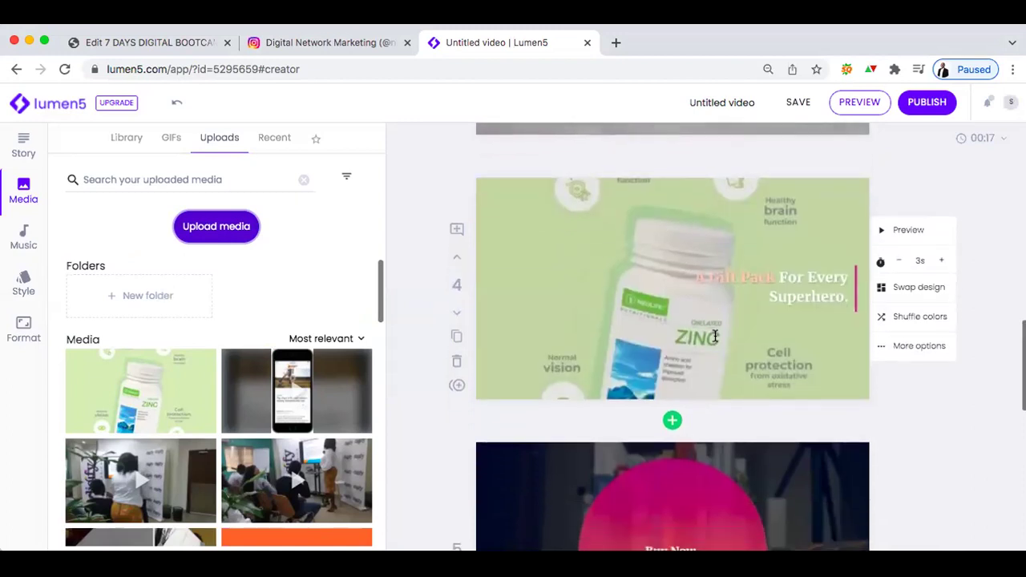
{"action": "scroll", "coordinate": [715, 335], "scroll_direction": "up", "scroll_amount": 9}
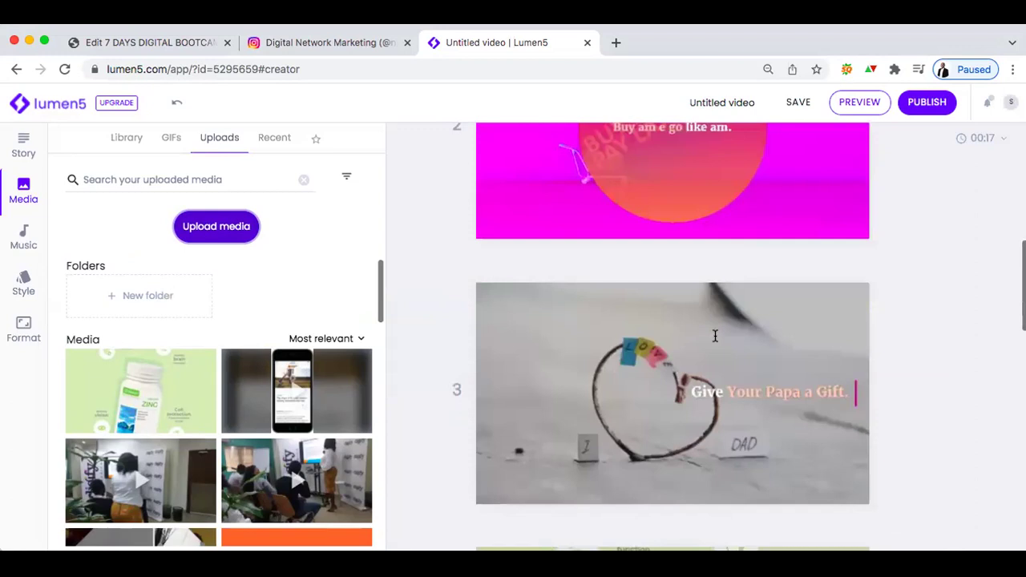
{"action": "scroll", "coordinate": [715, 335], "scroll_direction": "up", "scroll_amount": 13}
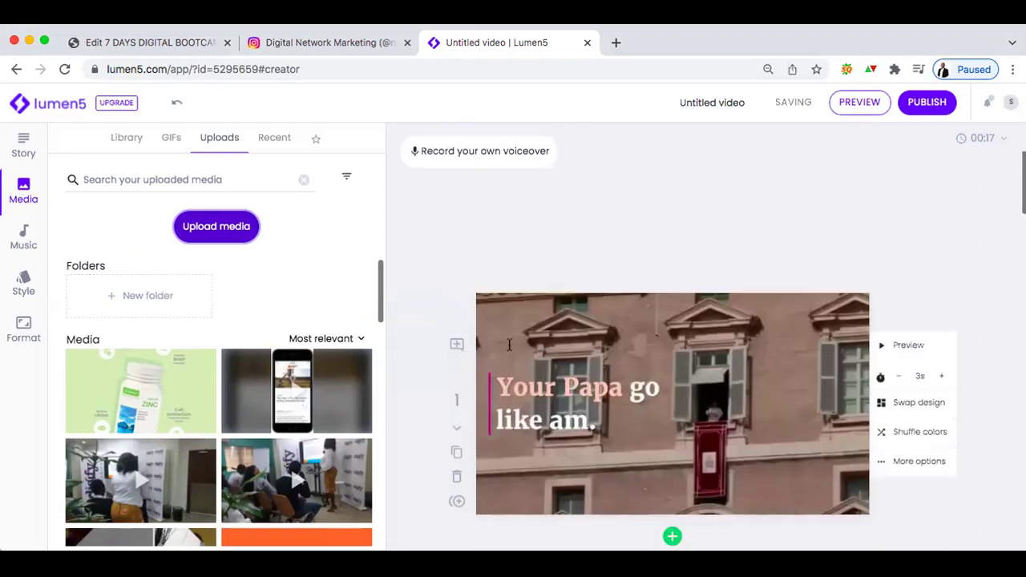
{"action": "scroll", "coordinate": [508, 344], "scroll_direction": "down", "scroll_amount": 4}
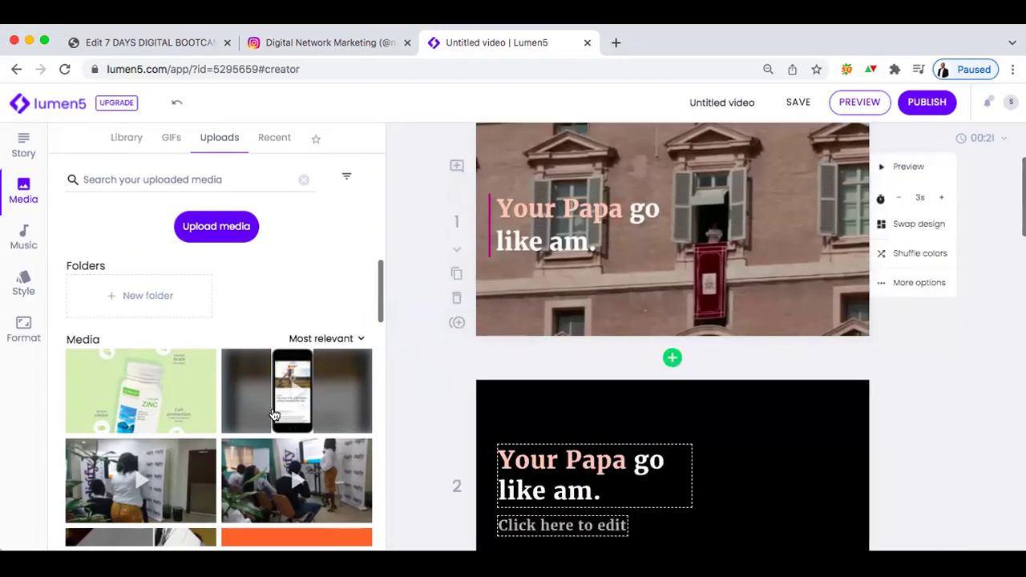
- Put the zinc bottle image on scene 2, retitle it 'Chelated Zinc', and move it first
{"action": "left_click_drag", "start_coordinate": [136, 403], "coordinate": [605, 435]}
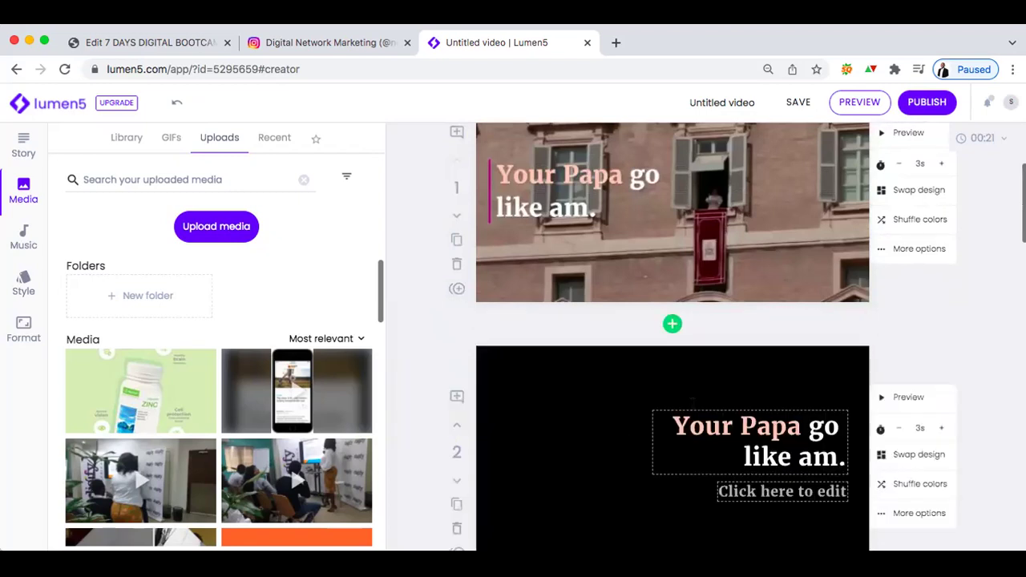
{"action": "left_click", "coordinate": [783, 491]}
{"action": "left_click_drag", "start_coordinate": [672, 298], "coordinate": [850, 345]}
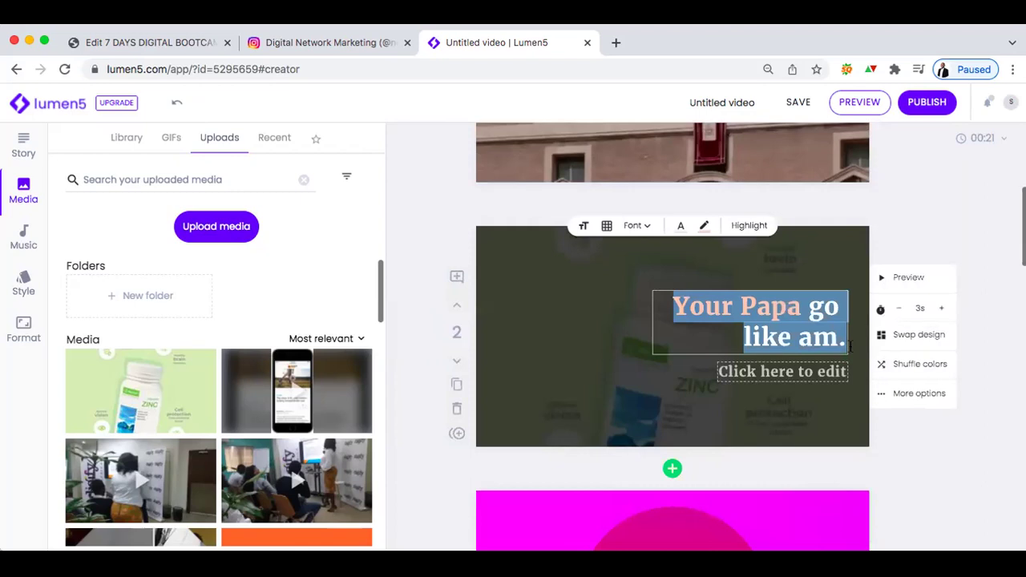
{"action": "type", "text": "Chela"}
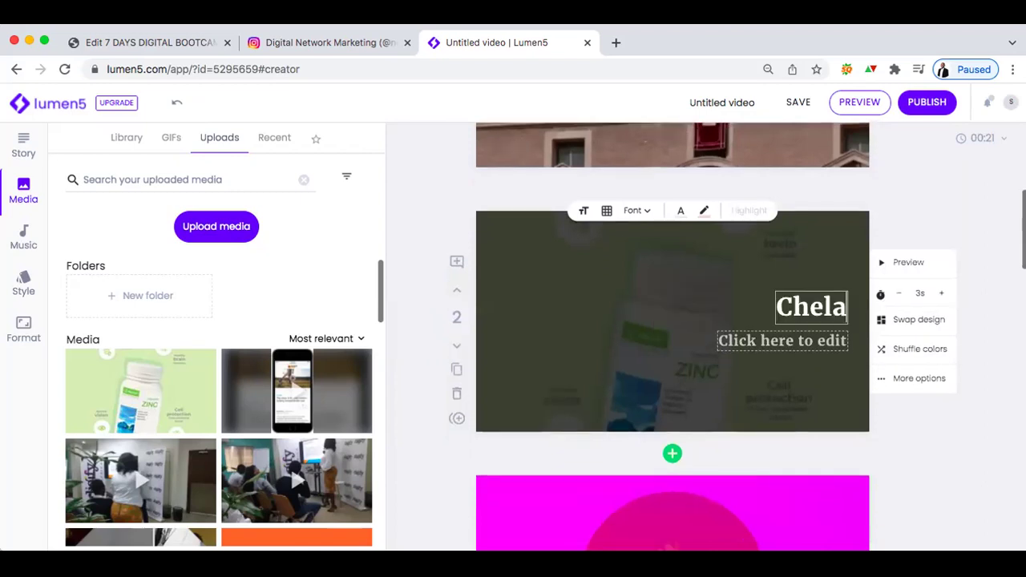
{"action": "type", "text": "ted"}
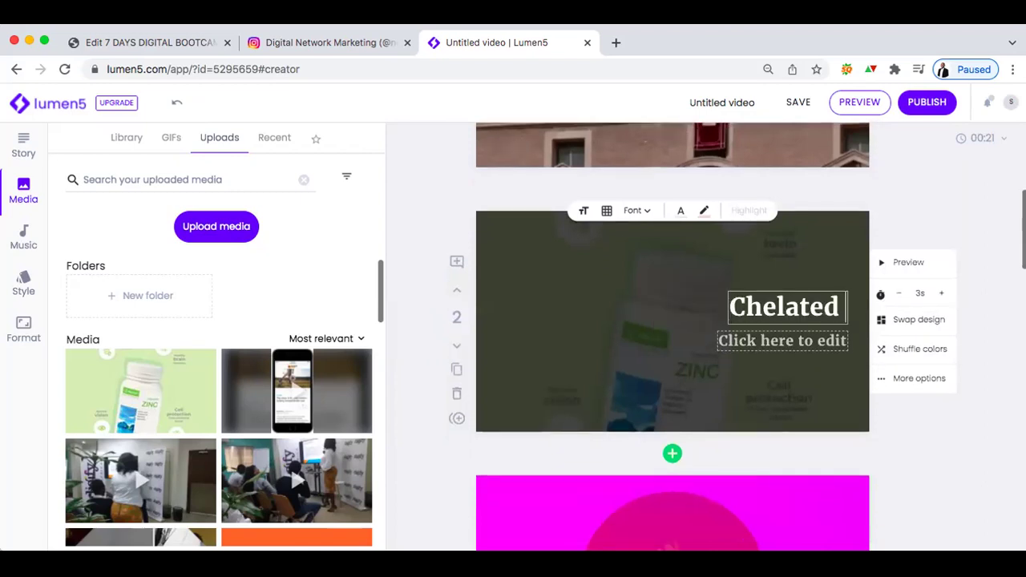
{"action": "type", "text": " Zinc"}
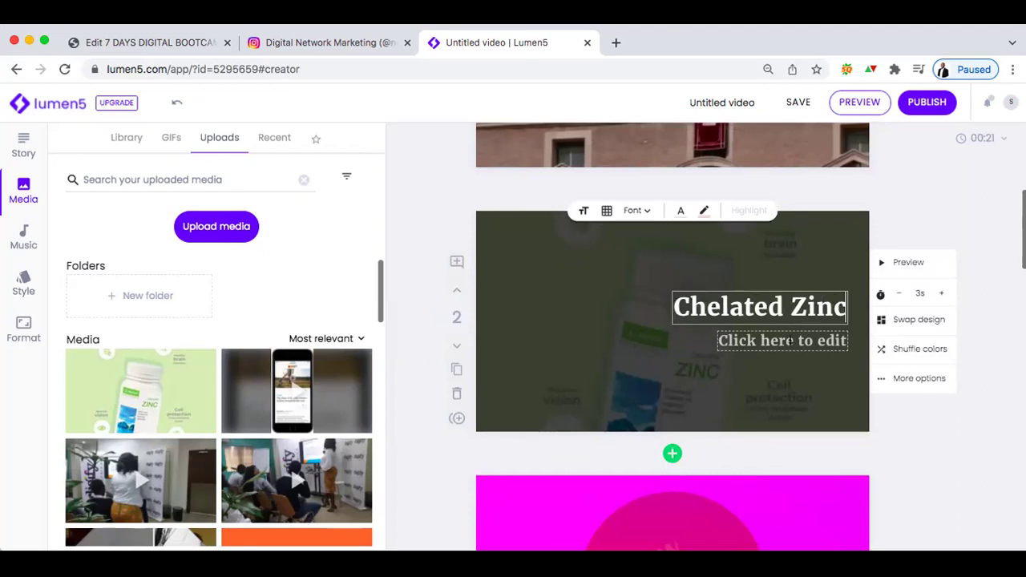
{"action": "left_click", "coordinate": [834, 376]}
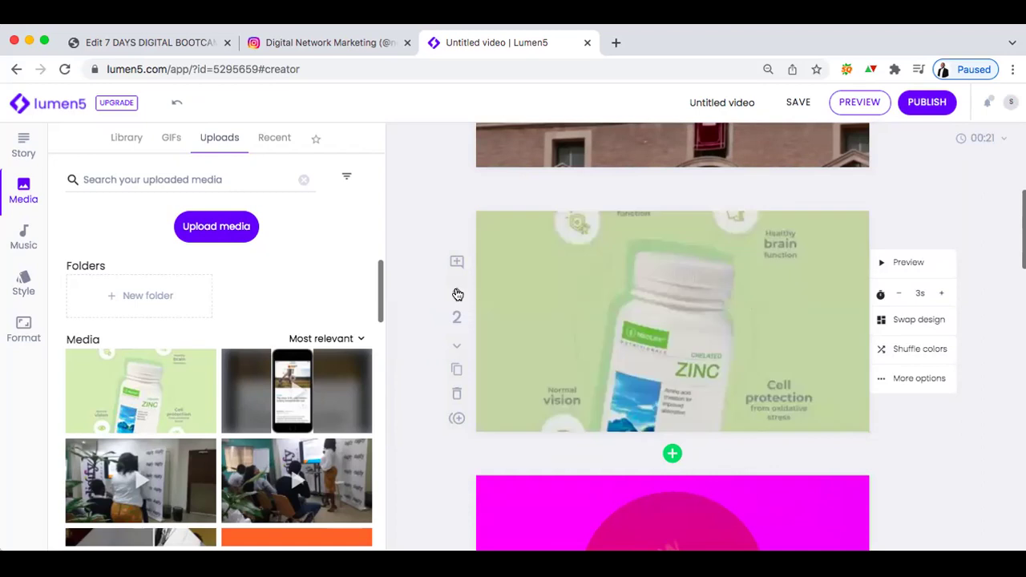
{"action": "left_click", "coordinate": [457, 294]}
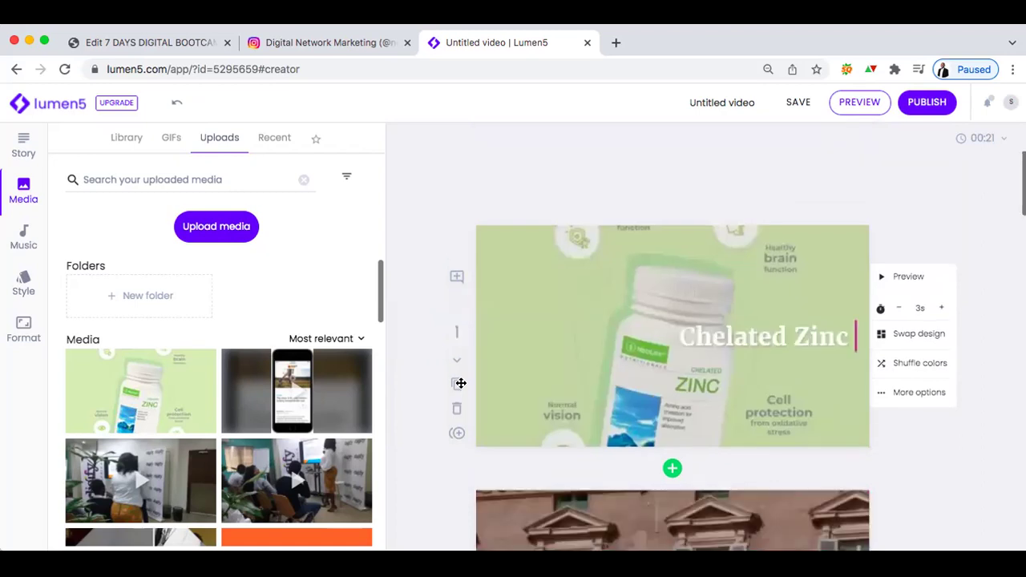
- Lengthen the first scene to 4 seconds and the building scene to 5 seconds
{"action": "left_click", "coordinate": [941, 308]}
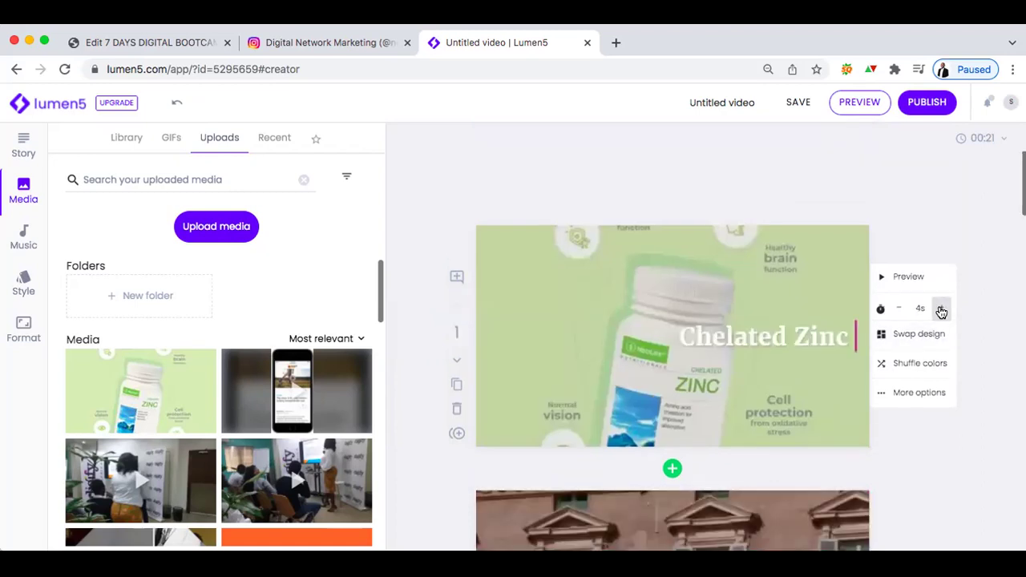
{"action": "scroll", "coordinate": [923, 345], "scroll_direction": "down", "scroll_amount": 3}
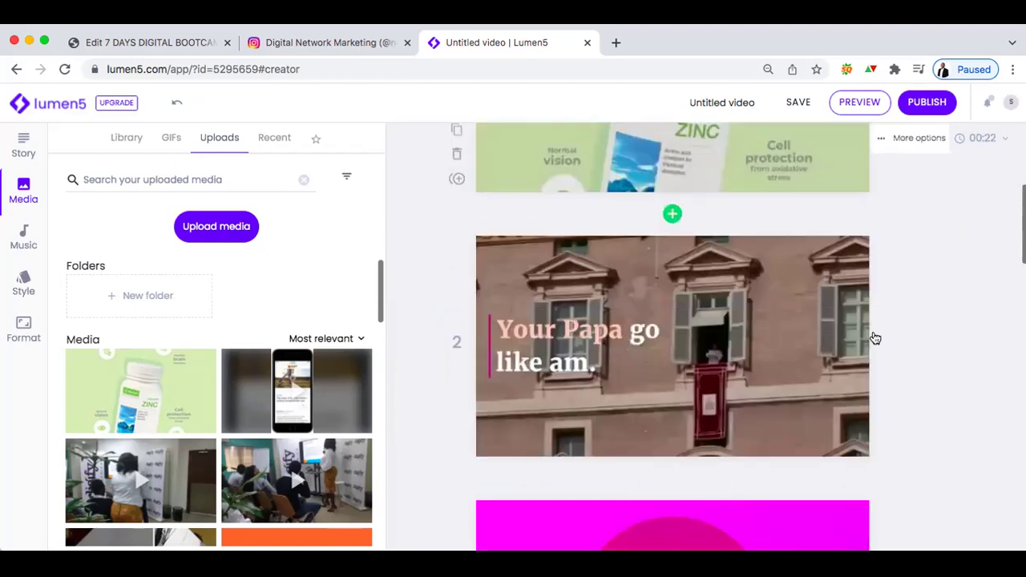
{"action": "left_click", "coordinate": [941, 321]}
{"action": "left_click", "coordinate": [941, 321]}
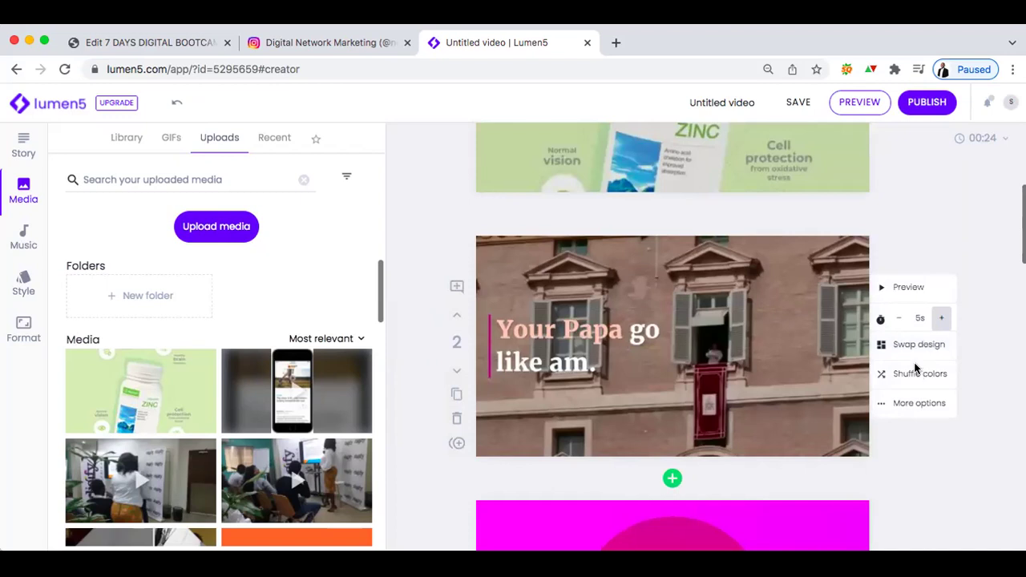
{"action": "scroll", "coordinate": [883, 393], "scroll_direction": "down", "scroll_amount": 3}
{"action": "mouse_move", "coordinate": [912, 378]}
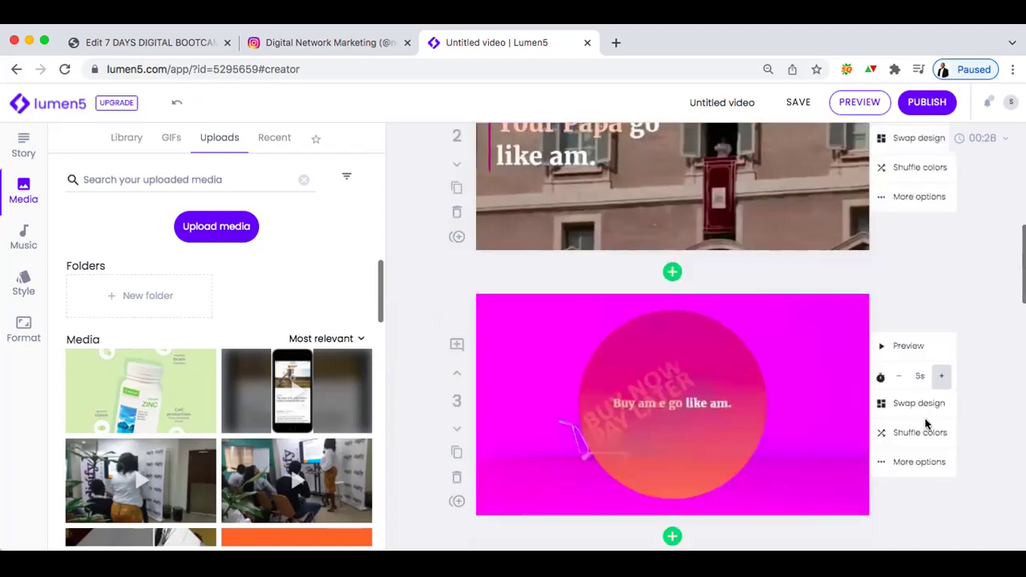
{"action": "scroll", "coordinate": [925, 422], "scroll_direction": "down", "scroll_amount": 4}
{"action": "scroll", "coordinate": [925, 337], "scroll_direction": "down", "scroll_amount": 1}
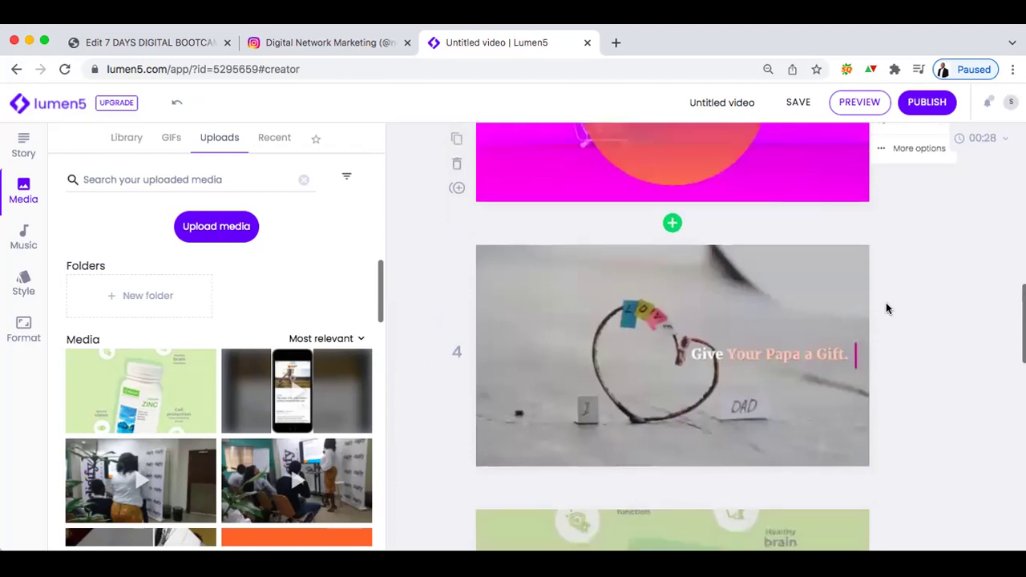
- Lengthen scene 4, scene 5 and the Call scene to 5 seconds each
{"action": "mouse_move", "coordinate": [891, 313]}
{"action": "left_click", "coordinate": [939, 329]}
{"action": "left_click", "coordinate": [939, 329]}
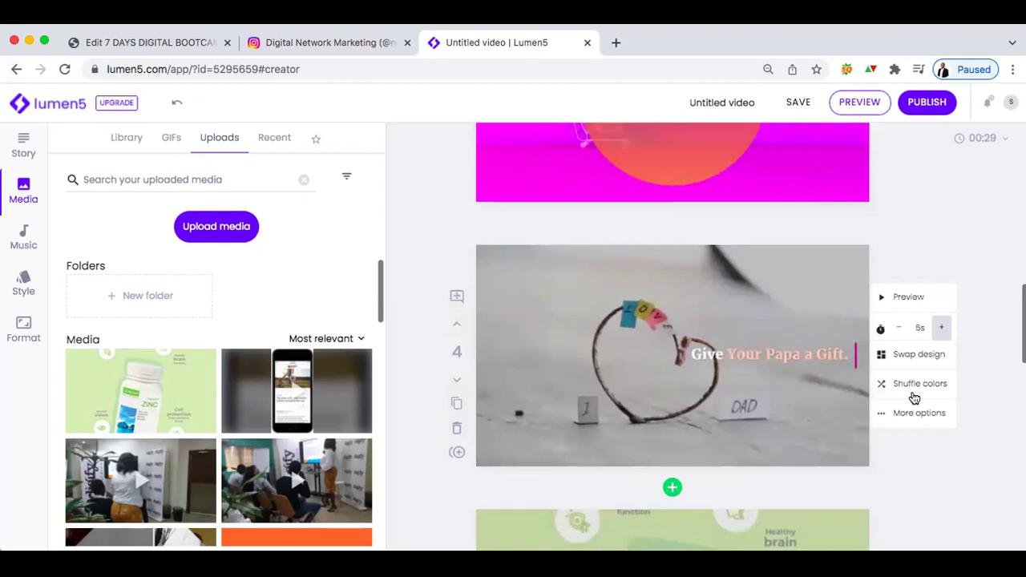
{"action": "scroll", "coordinate": [914, 397], "scroll_direction": "down", "scroll_amount": 4}
{"action": "scroll", "coordinate": [882, 232], "scroll_direction": "down", "scroll_amount": 1}
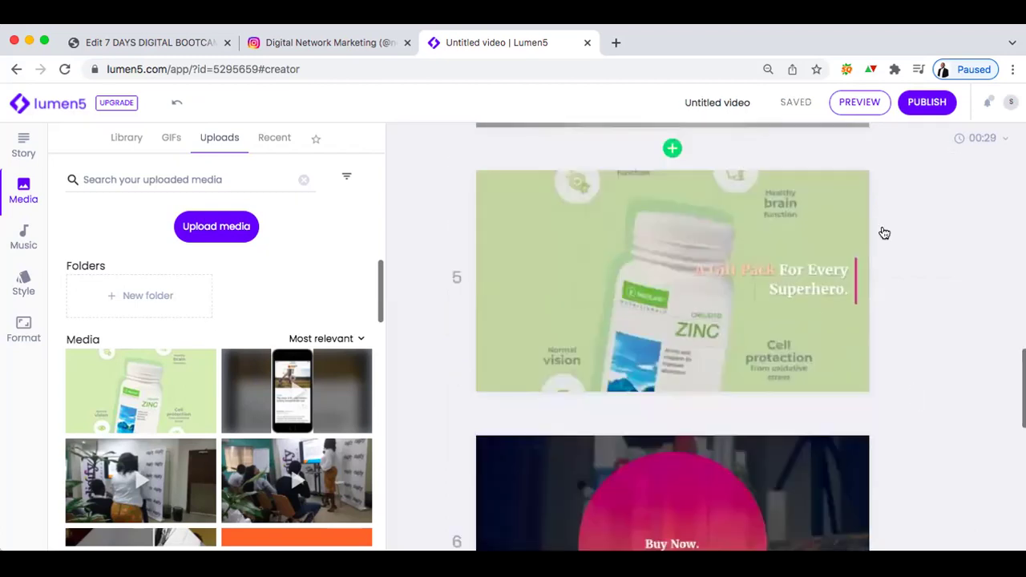
{"action": "left_click", "coordinate": [939, 254]}
{"action": "left_click", "coordinate": [939, 254]}
{"action": "scroll", "coordinate": [925, 324], "scroll_direction": "down", "scroll_amount": 3}
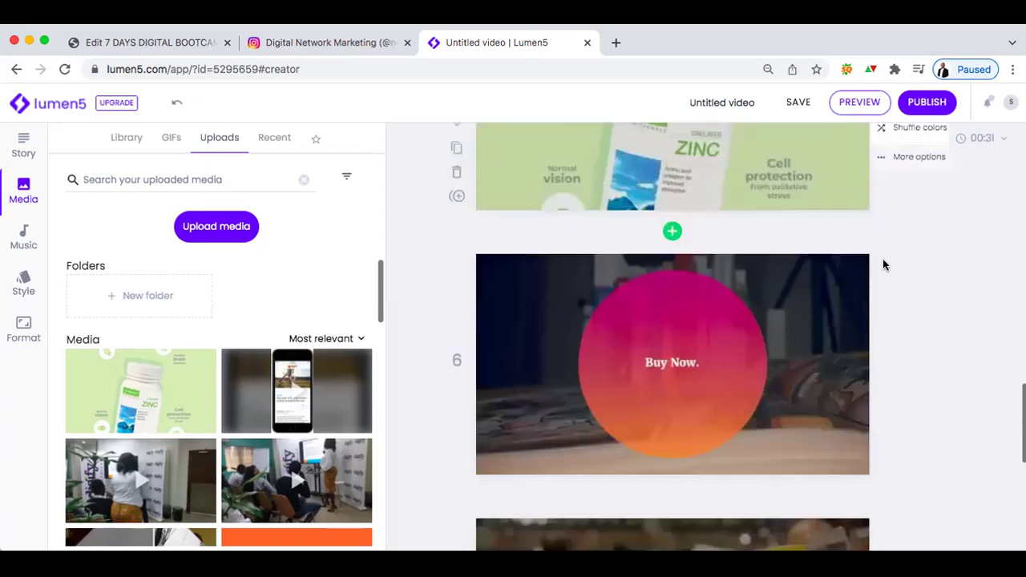
{"action": "scroll", "coordinate": [884, 268], "scroll_direction": "down", "scroll_amount": 1}
{"action": "mouse_move", "coordinate": [941, 282]}
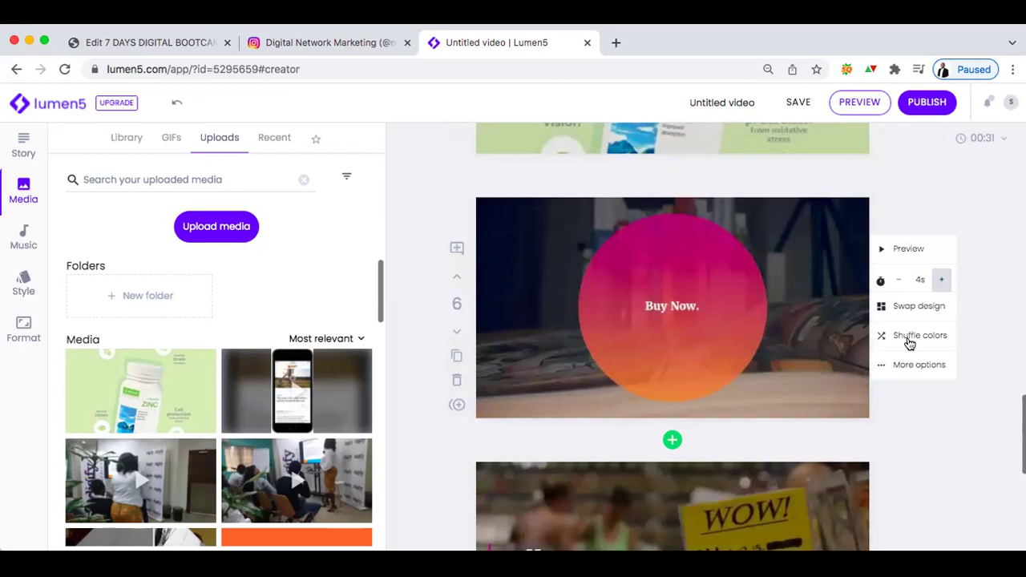
{"action": "scroll", "coordinate": [910, 343], "scroll_direction": "down", "scroll_amount": 4}
{"action": "scroll", "coordinate": [935, 332], "scroll_direction": "down", "scroll_amount": 1}
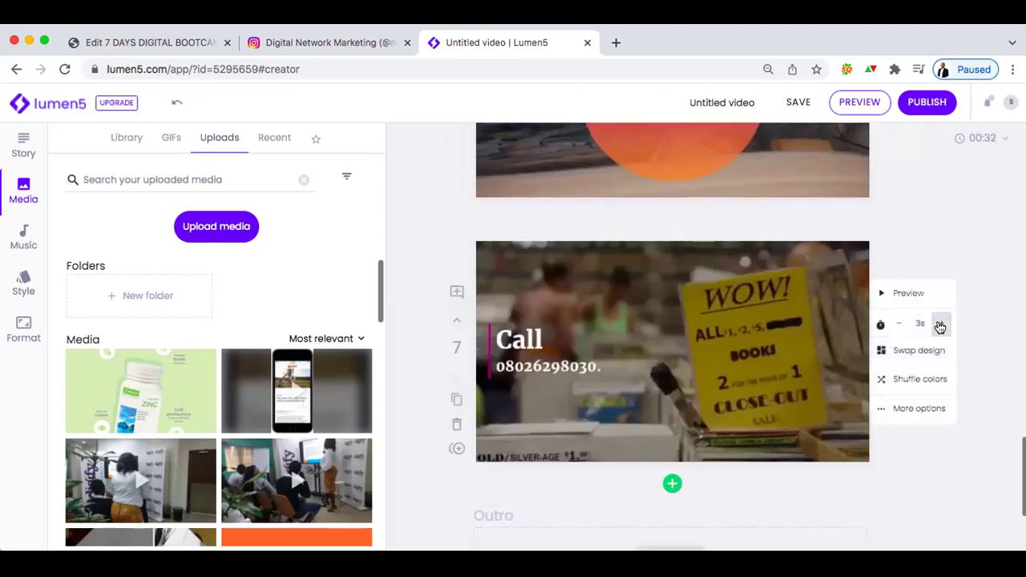
{"action": "left_click", "coordinate": [940, 326]}
{"action": "left_click", "coordinate": [939, 327]}
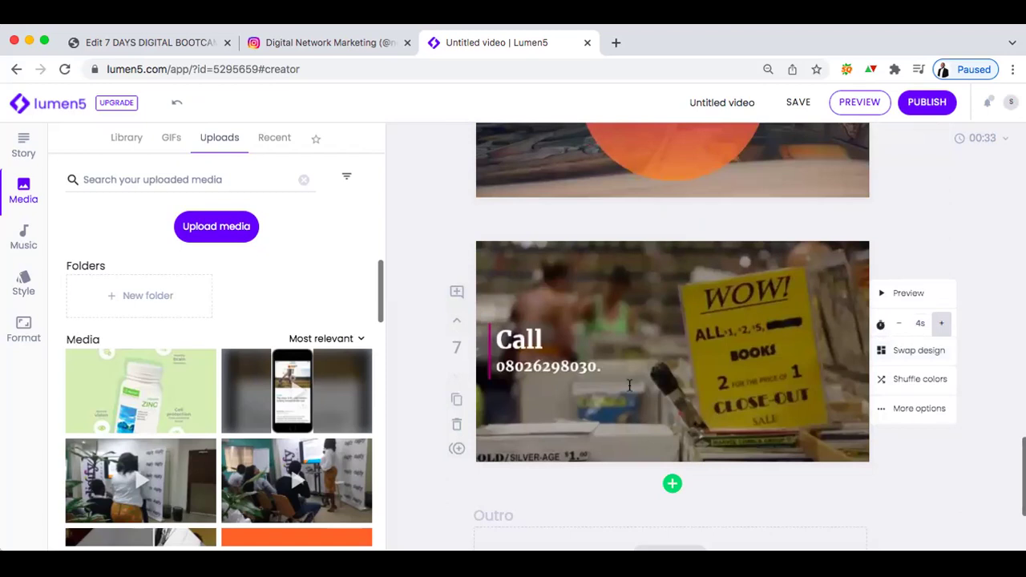
{"action": "scroll", "coordinate": [622, 387], "scroll_direction": "up", "scroll_amount": 1}
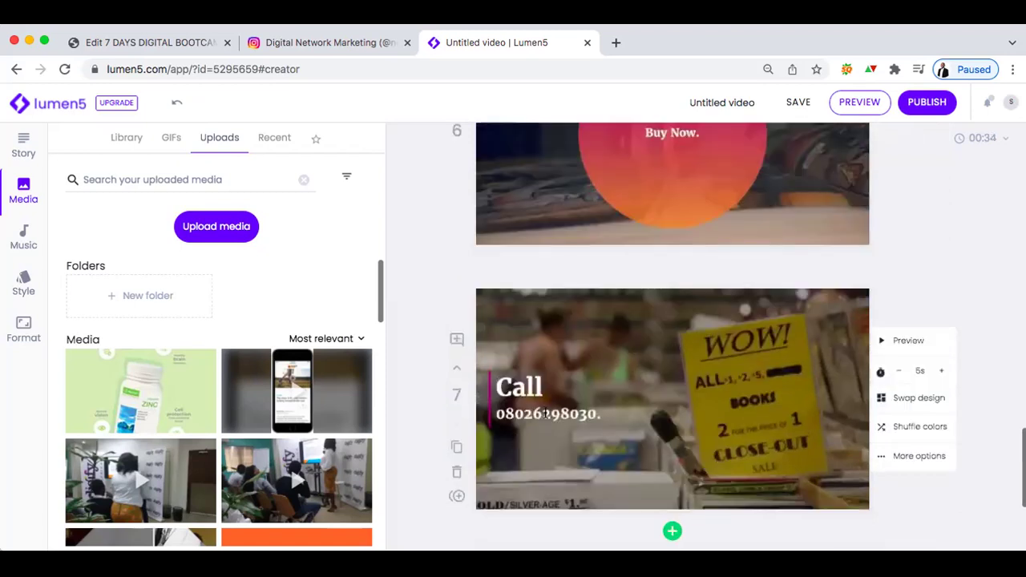
- Make the Call scene's phone number line Huge
{"action": "left_click", "coordinate": [545, 414]}
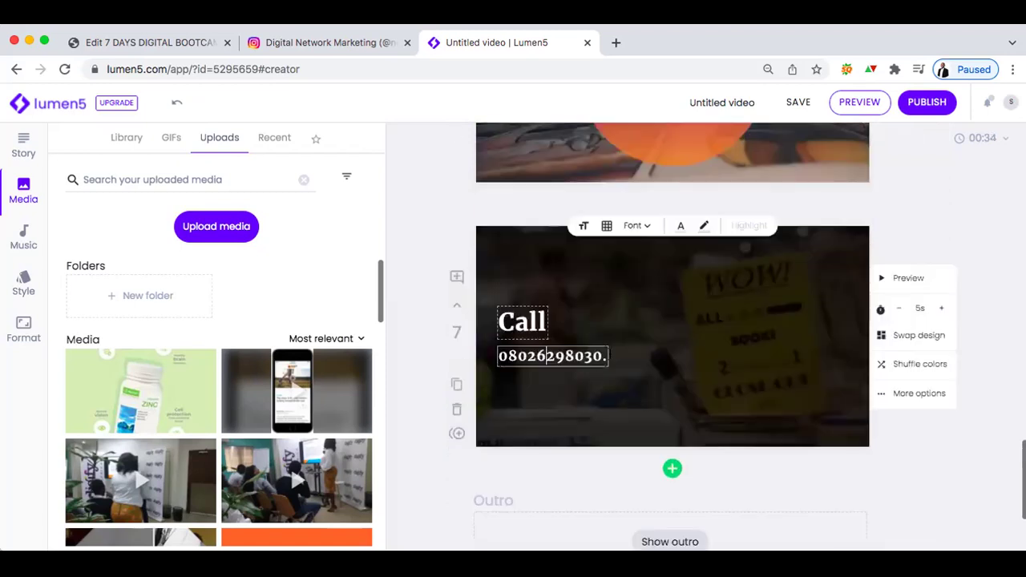
{"action": "key", "text": "super+a"}
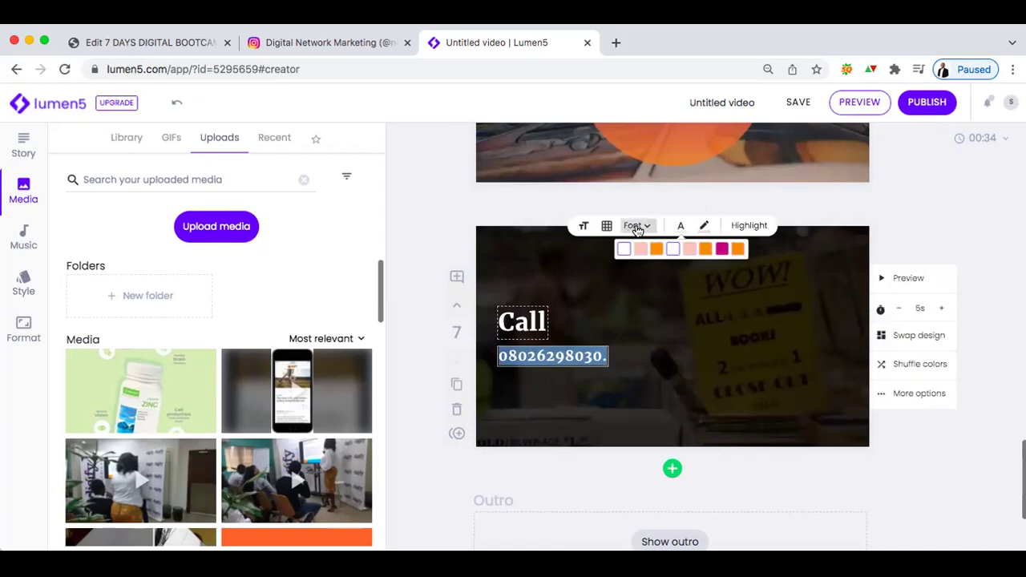
{"action": "left_click", "coordinate": [584, 227]}
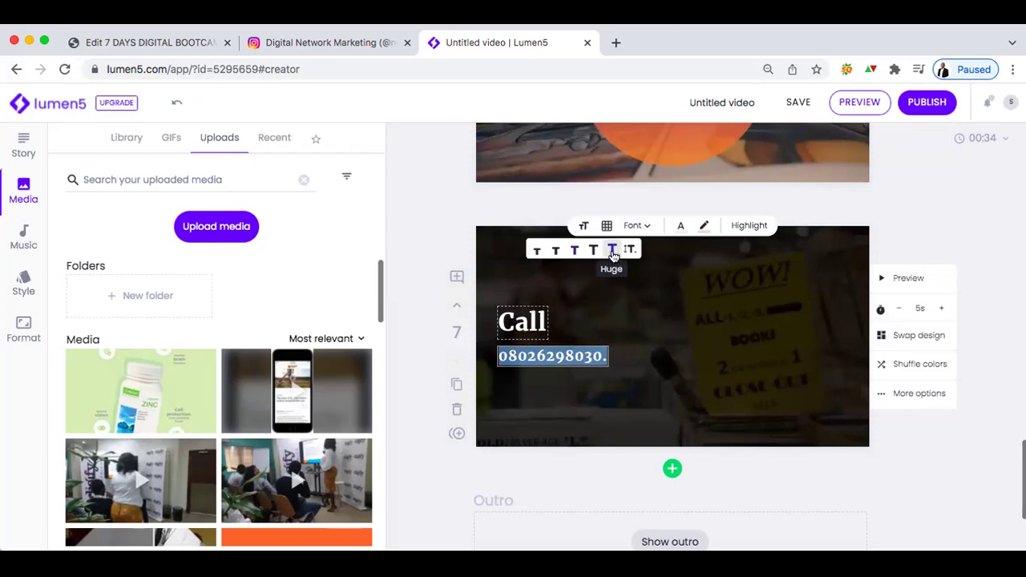
{"action": "left_click", "coordinate": [613, 250]}
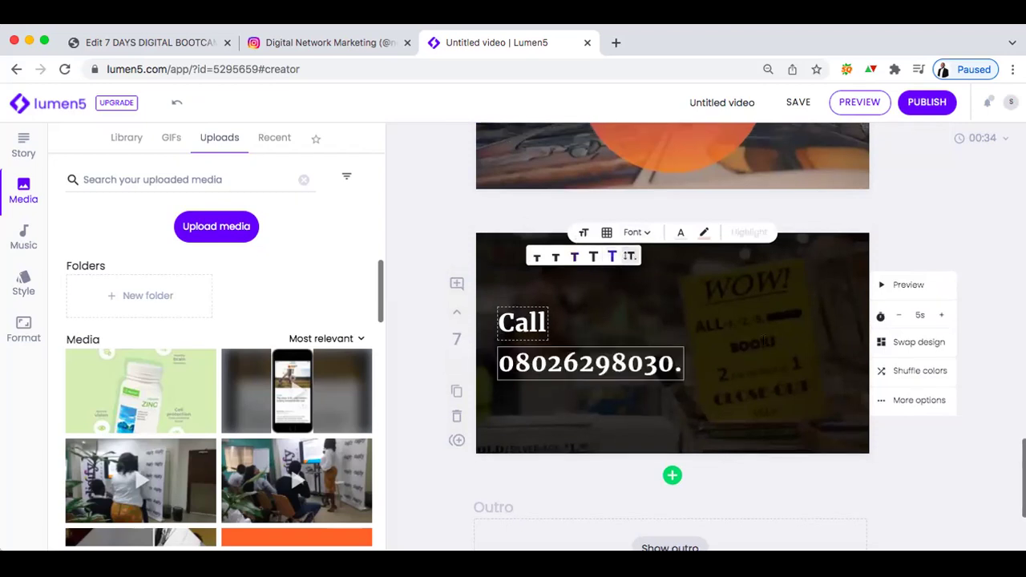
- Extend the Call scene's duration to 9 seconds
{"action": "left_click", "coordinate": [942, 317]}
{"action": "left_click", "coordinate": [942, 317]}
{"action": "left_click", "coordinate": [943, 318]}
{"action": "left_click", "coordinate": [942, 318]}
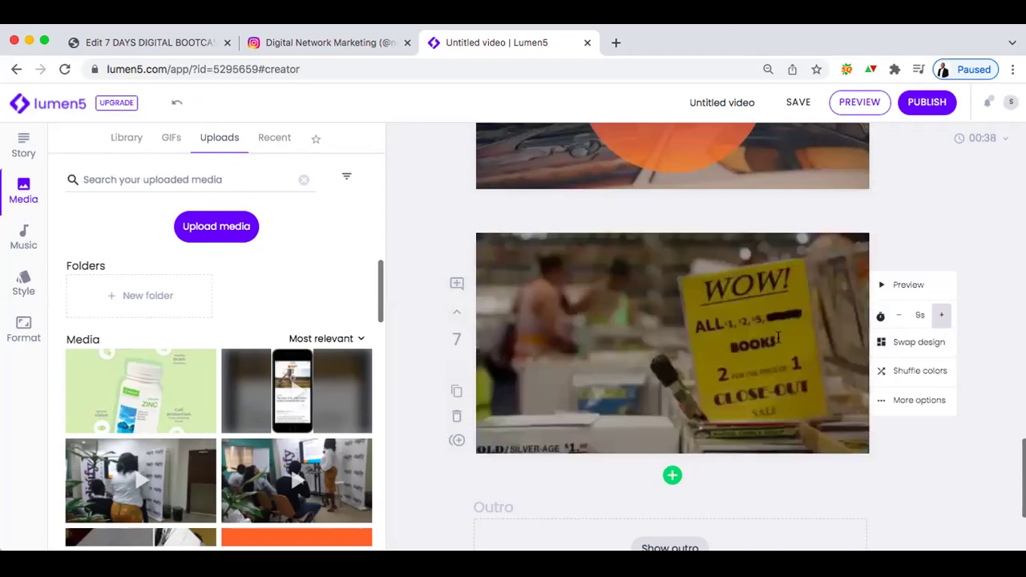
{"action": "scroll", "coordinate": [672, 359], "scroll_direction": "up", "scroll_amount": 3}
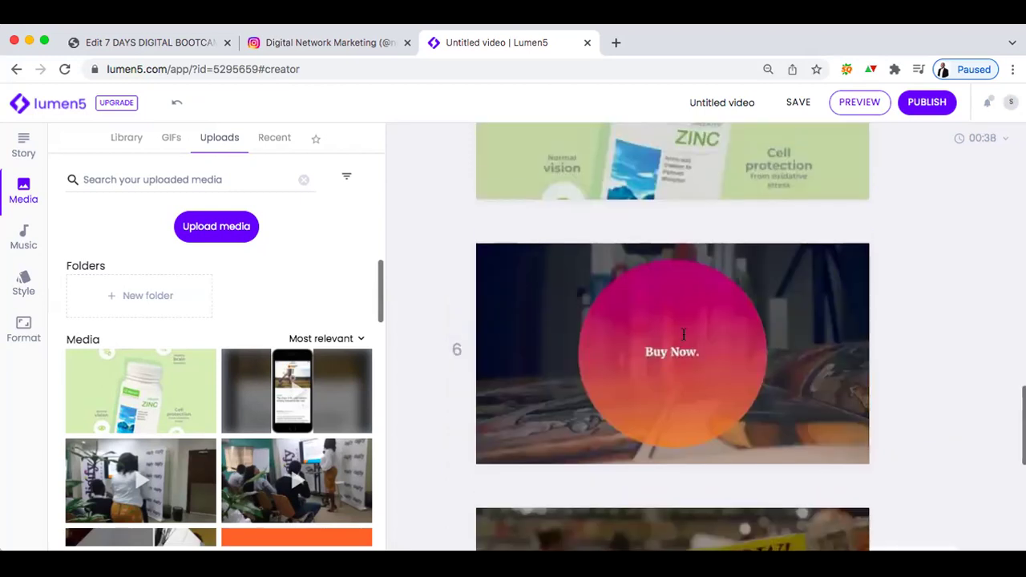
- Open the text size choices for scene 6's 'Buy Now.' headline
{"action": "left_click", "coordinate": [680, 339]}
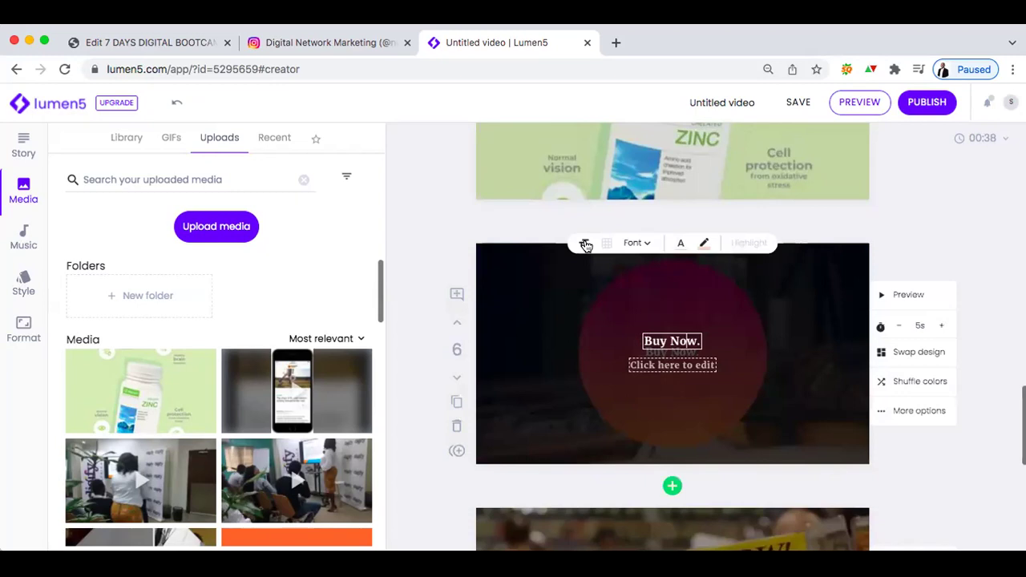
{"action": "left_click", "coordinate": [584, 243]}
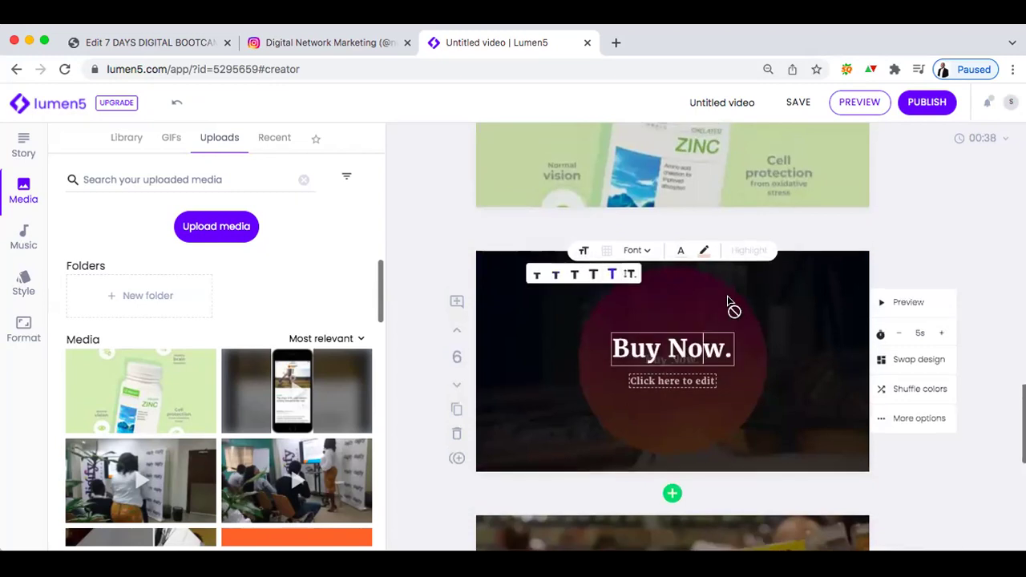
{"action": "scroll", "coordinate": [728, 298], "scroll_direction": "up", "scroll_amount": 1}
{"action": "scroll", "coordinate": [754, 356], "scroll_direction": "up", "scroll_amount": 5}
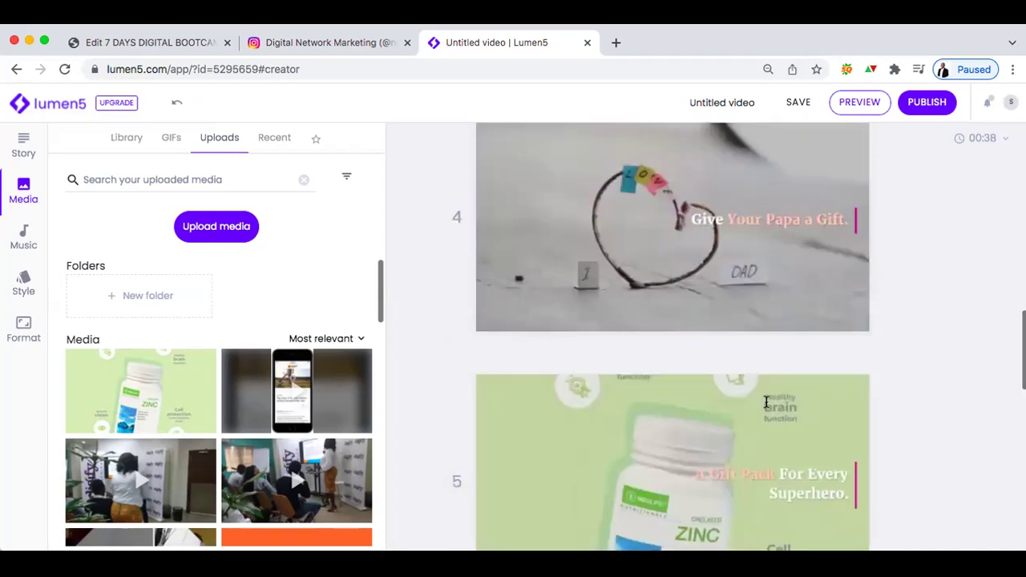
- Select scene 5's 'A Gift Pack For Every Superhero.' headline, then open its scene options
{"action": "scroll", "coordinate": [767, 401], "scroll_direction": "down", "scroll_amount": 3}
{"action": "scroll", "coordinate": [770, 326], "scroll_direction": "down", "scroll_amount": 1}
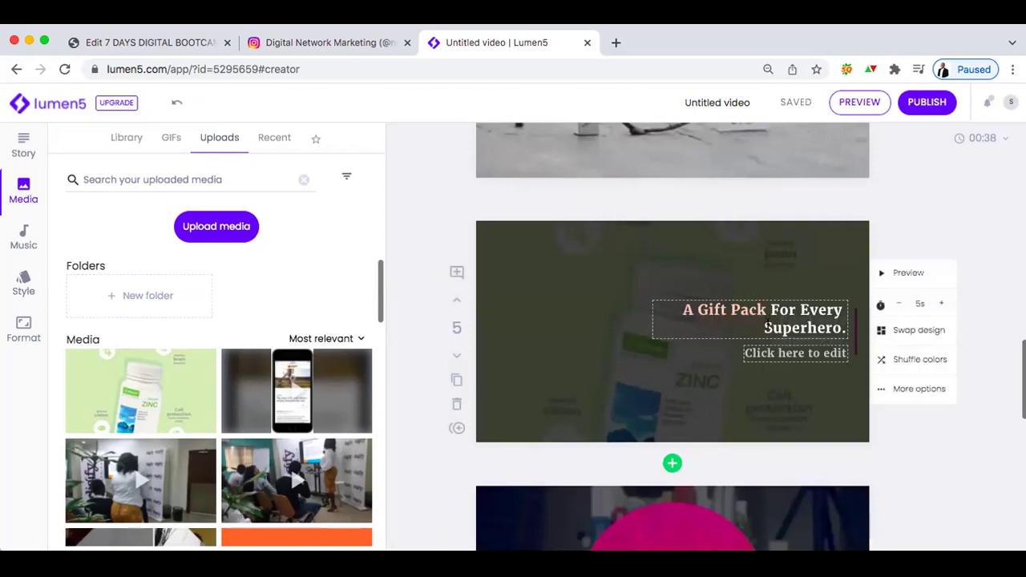
{"action": "left_click", "coordinate": [681, 311]}
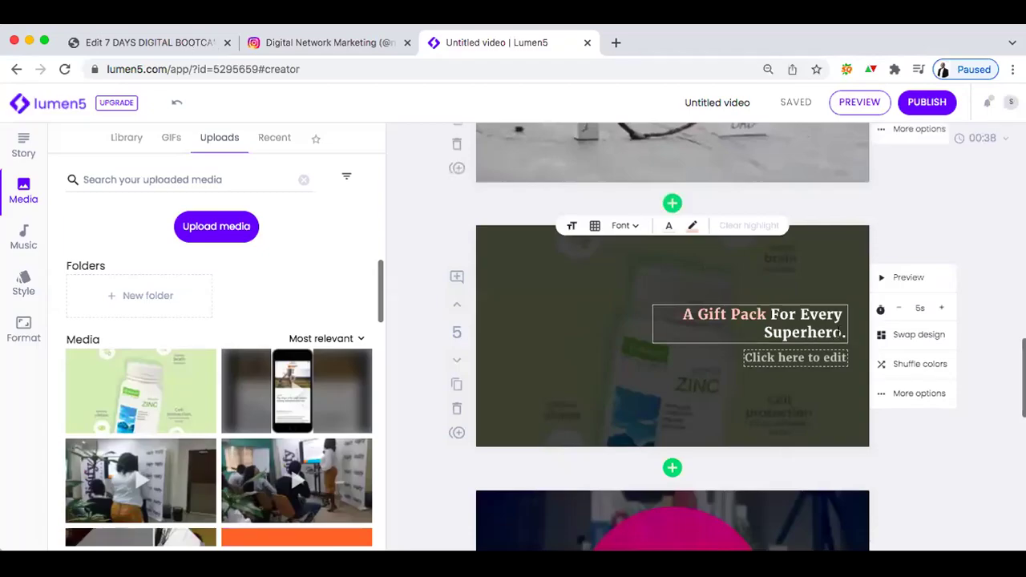
{"action": "left_click", "coordinate": [707, 327]}
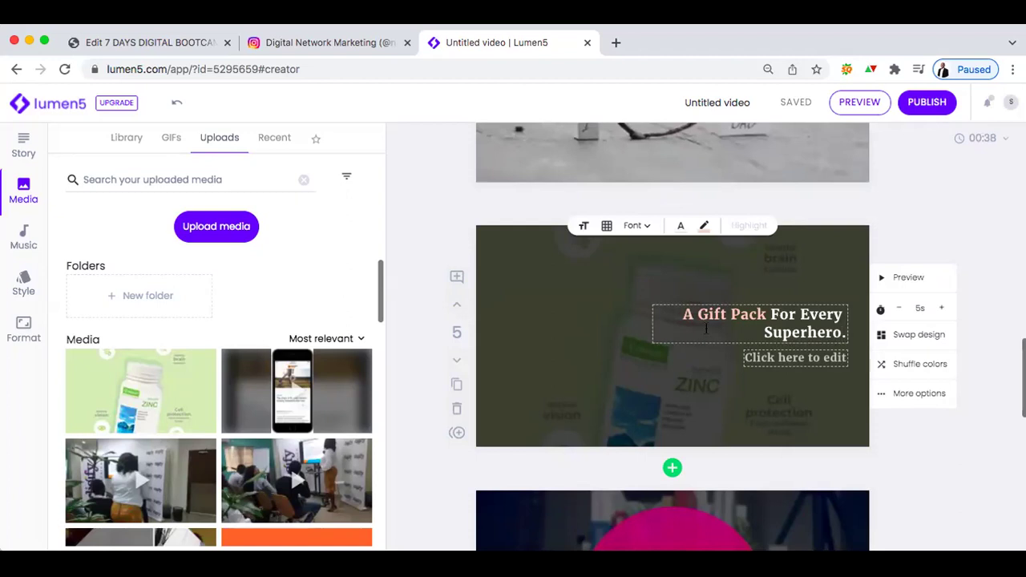
{"action": "left_click", "coordinate": [682, 315]}
{"action": "left_click_drag", "start_coordinate": [681, 315], "coordinate": [848, 358]}
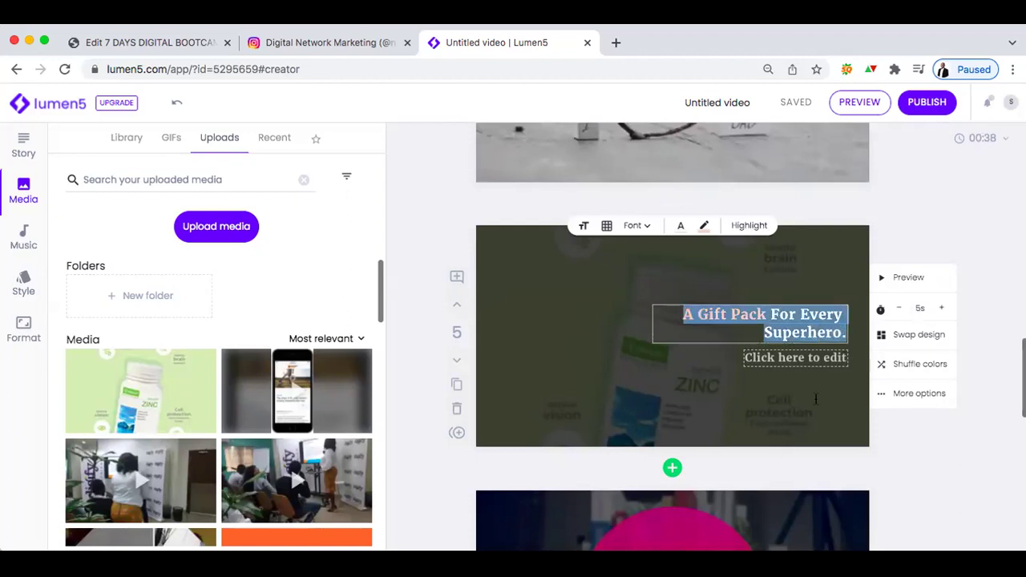
{"action": "left_click", "coordinate": [846, 404]}
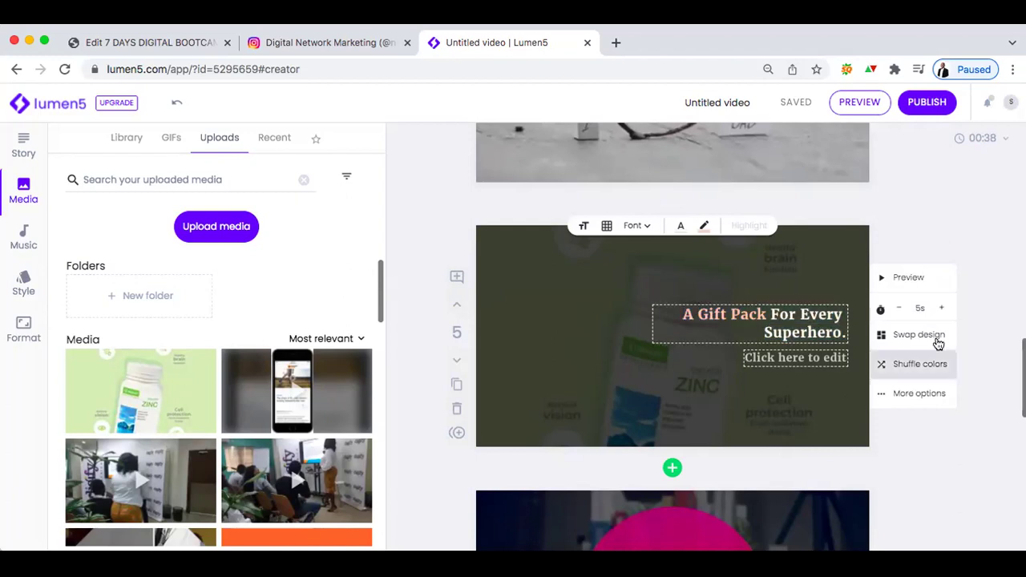
{"action": "left_click", "coordinate": [919, 393]}
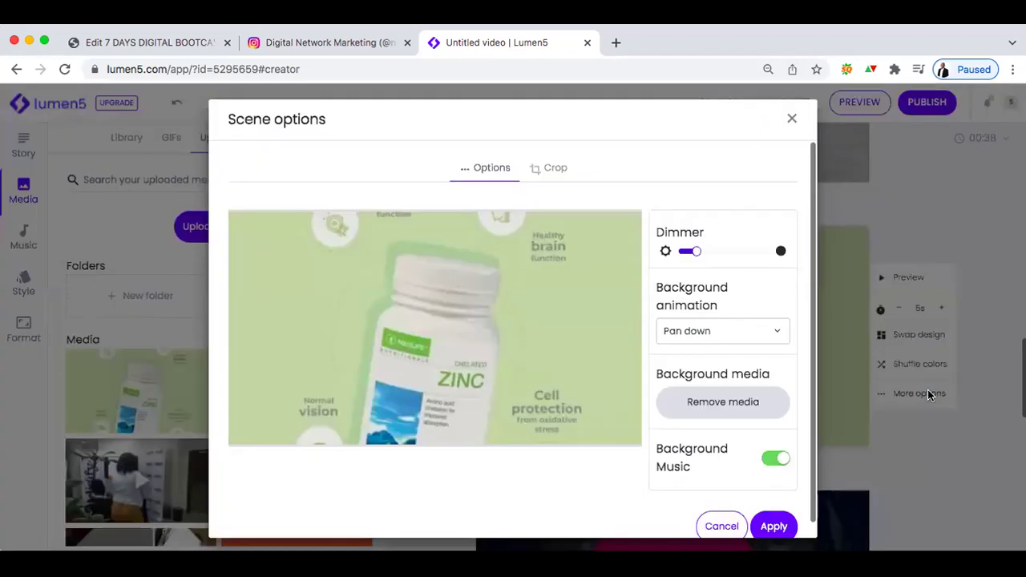
- Set scene 5's background Dimmer nearly to full and apply it
{"action": "left_click", "coordinate": [715, 252]}
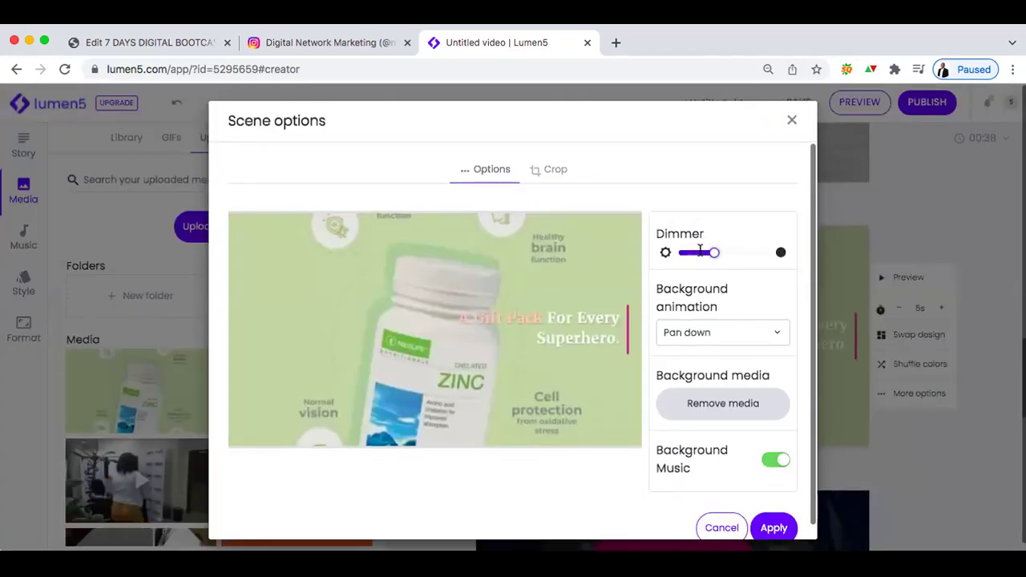
{"action": "left_click", "coordinate": [745, 253]}
{"action": "left_click", "coordinate": [757, 253]}
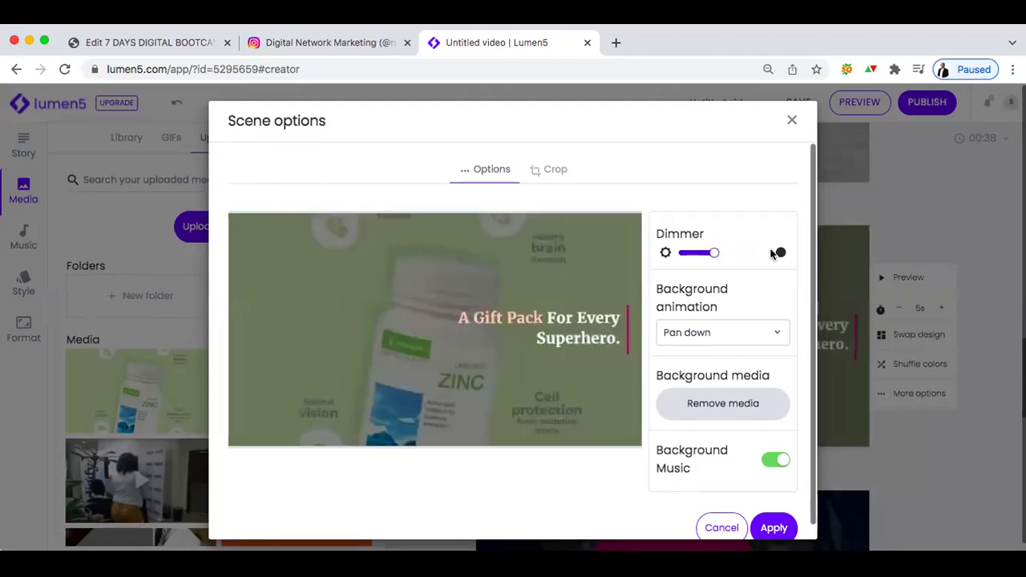
{"action": "left_click", "coordinate": [738, 258]}
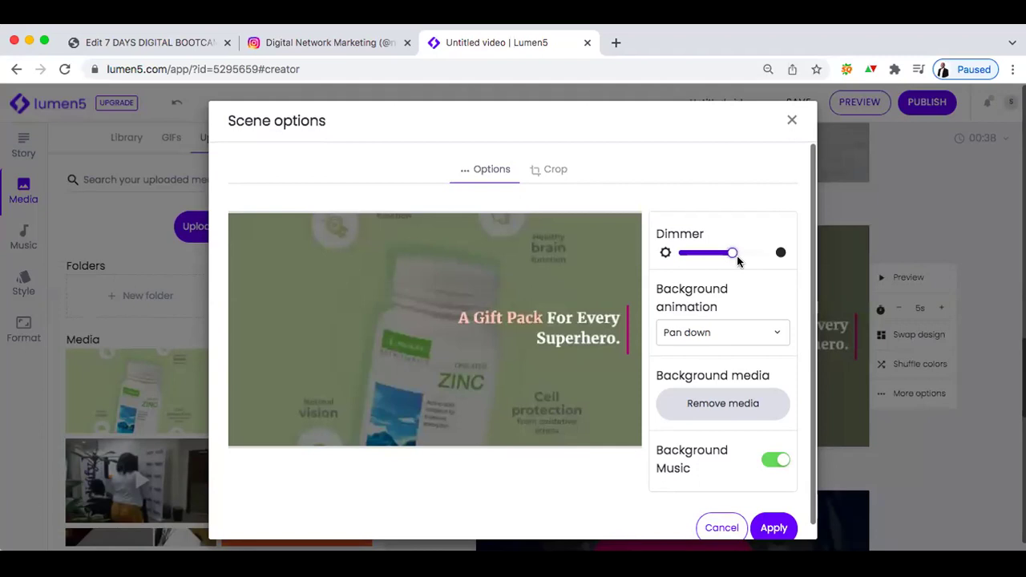
{"action": "left_click", "coordinate": [767, 252]}
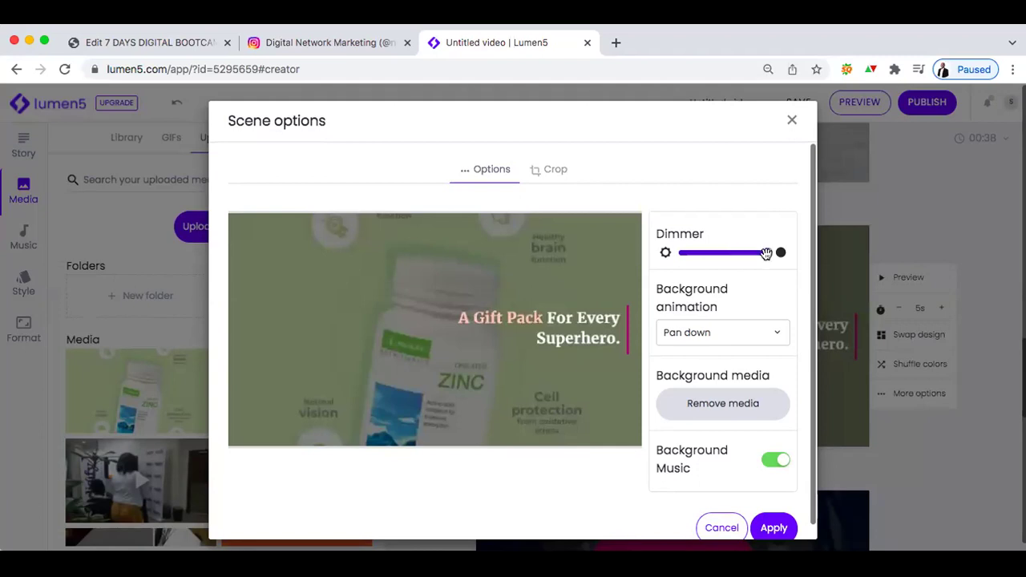
{"action": "left_click", "coordinate": [773, 526]}
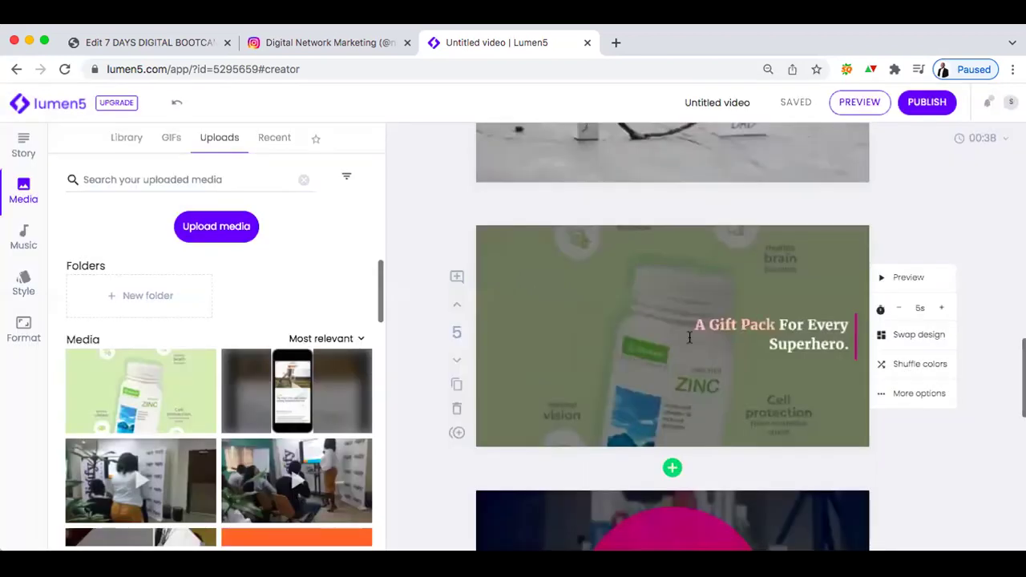
- Dim scene 4's 'Give Your Papa a Gift.' background almost fully and apply it
{"action": "scroll", "coordinate": [763, 335], "scroll_direction": "up", "scroll_amount": 4}
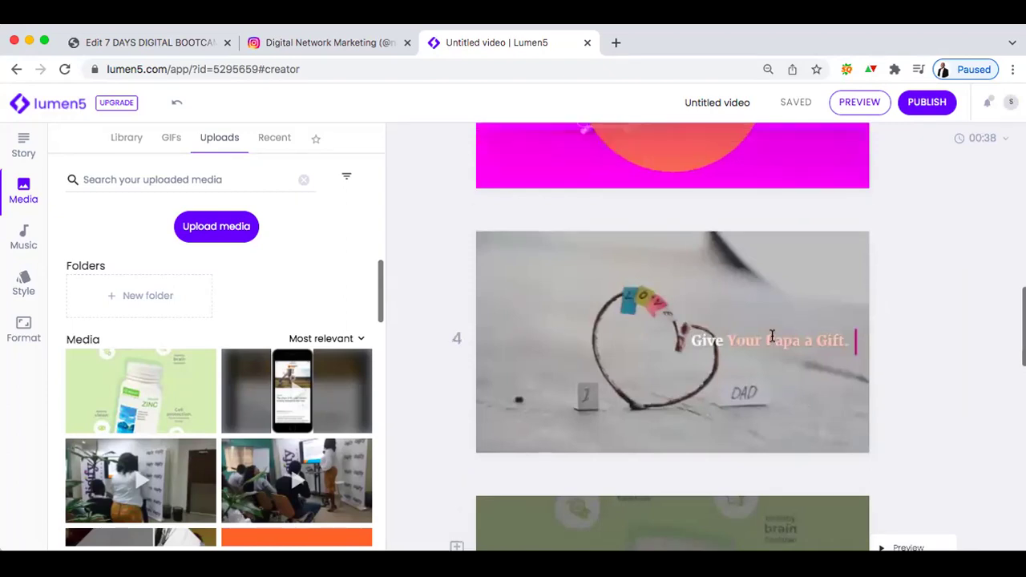
{"action": "mouse_move", "coordinate": [742, 336]}
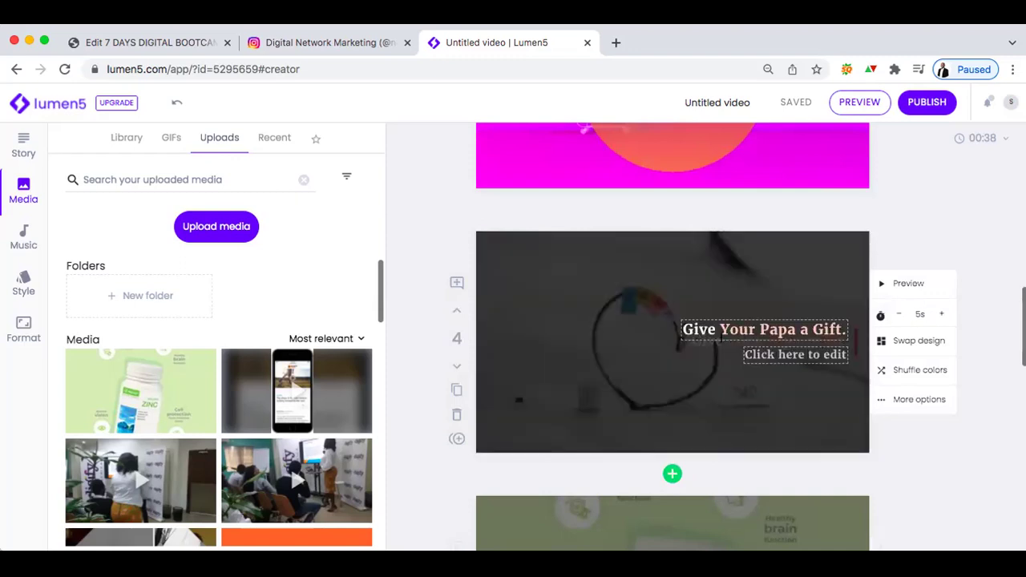
{"action": "left_click", "coordinate": [931, 401]}
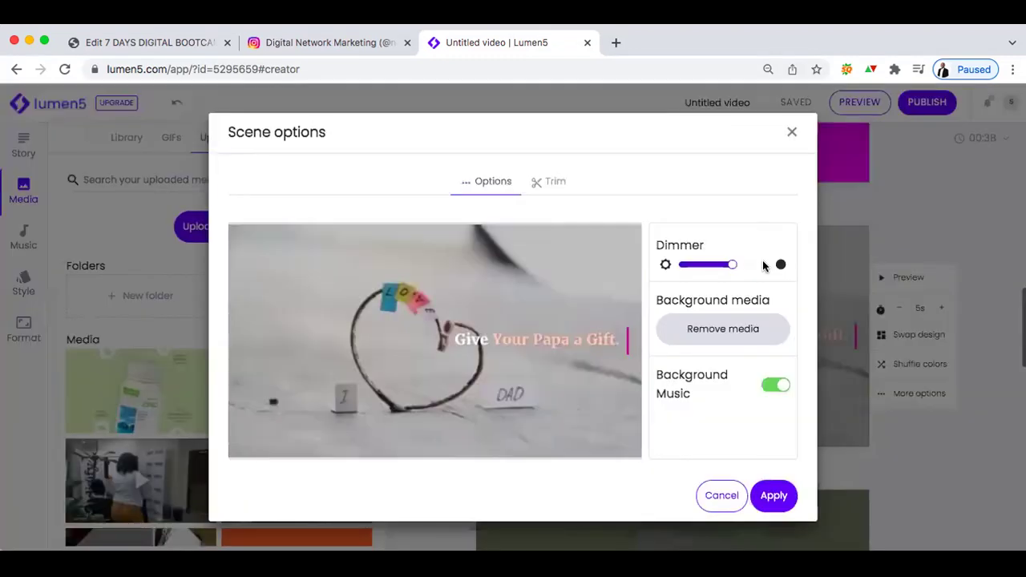
{"action": "left_click", "coordinate": [766, 265]}
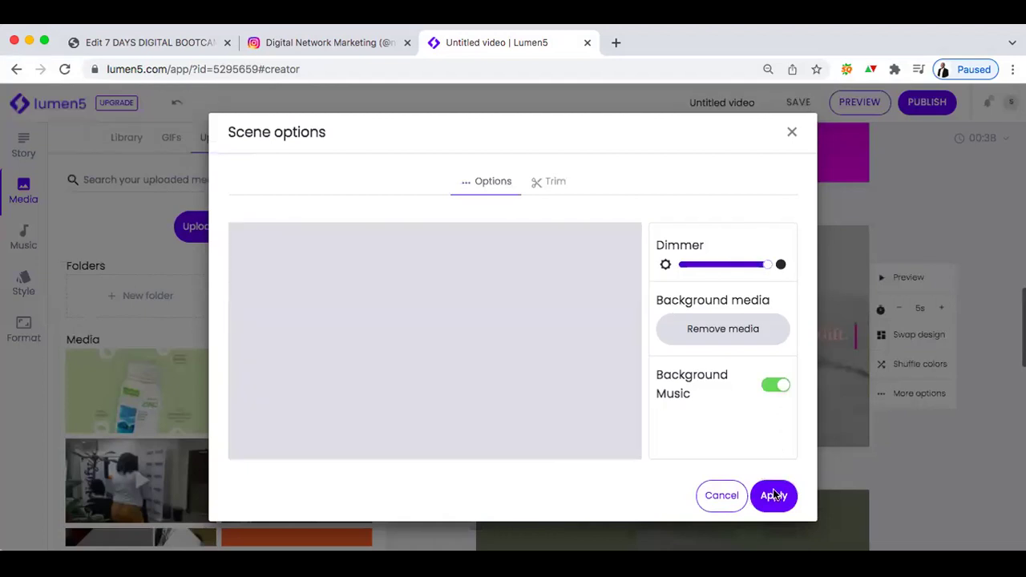
{"action": "left_click", "coordinate": [773, 497]}
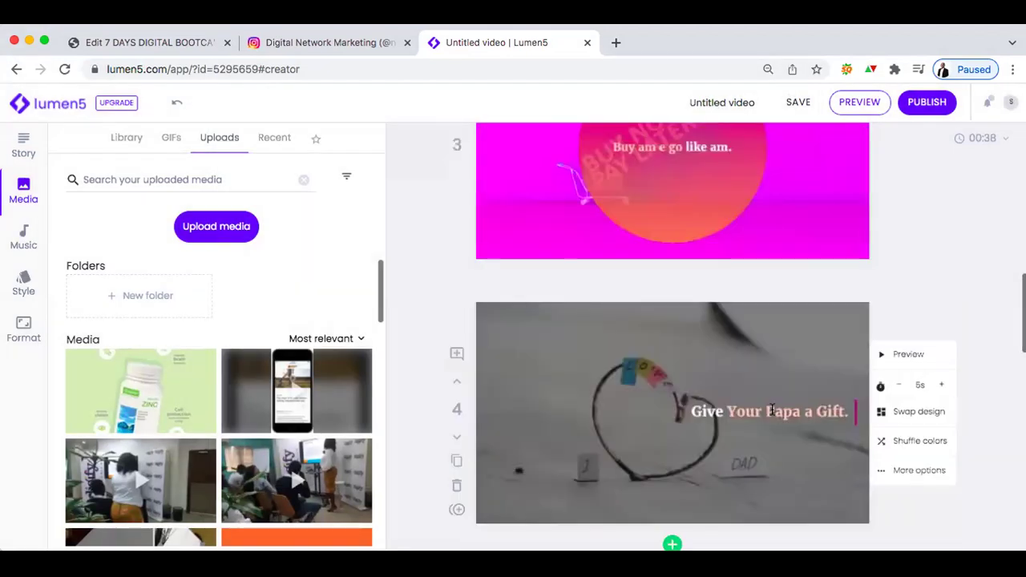
{"action": "left_click", "coordinate": [730, 390]}
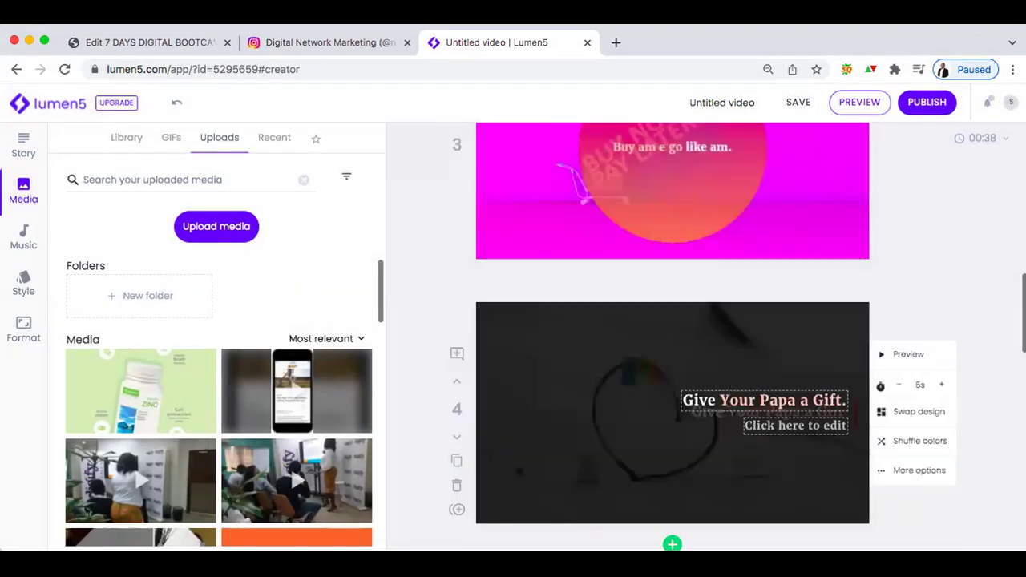
- Set the 'Give Your Papa a Gift.' and 'Buy am e go like am.' headlines to Huge
{"action": "left_click", "coordinate": [572, 303]}
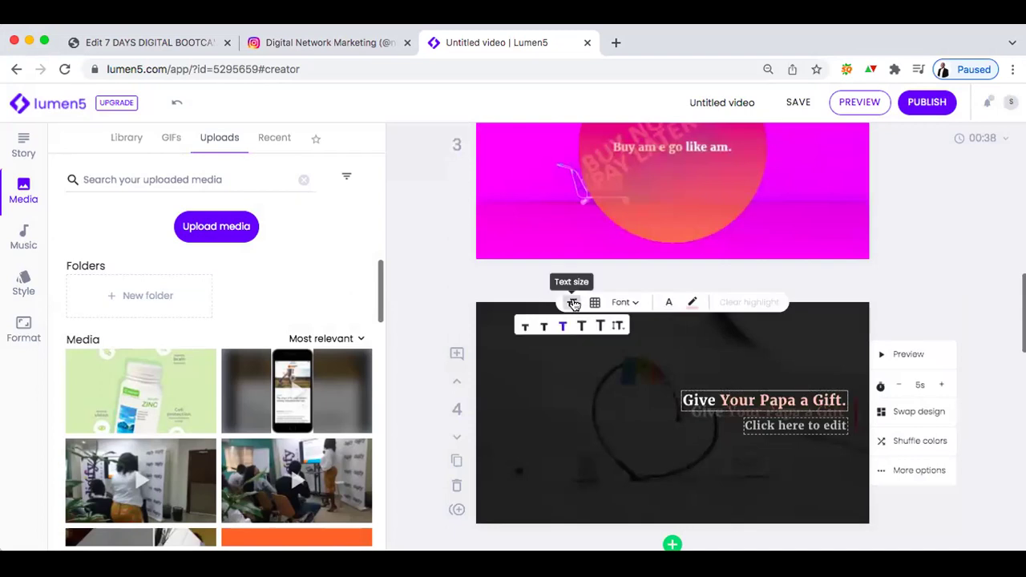
{"action": "left_click", "coordinate": [603, 327]}
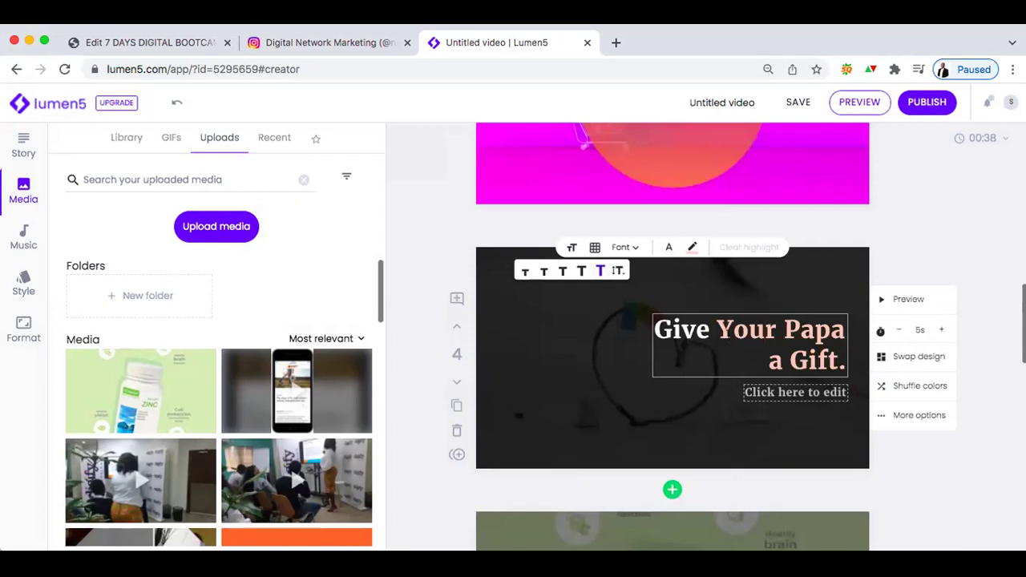
{"action": "scroll", "coordinate": [715, 311], "scroll_direction": "up", "scroll_amount": 3}
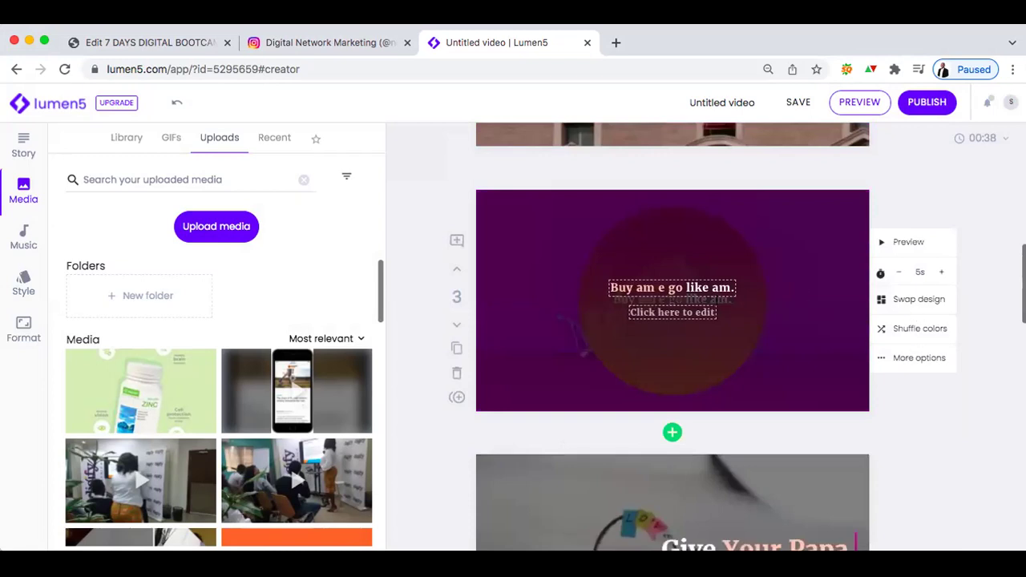
{"action": "left_click", "coordinate": [691, 287]}
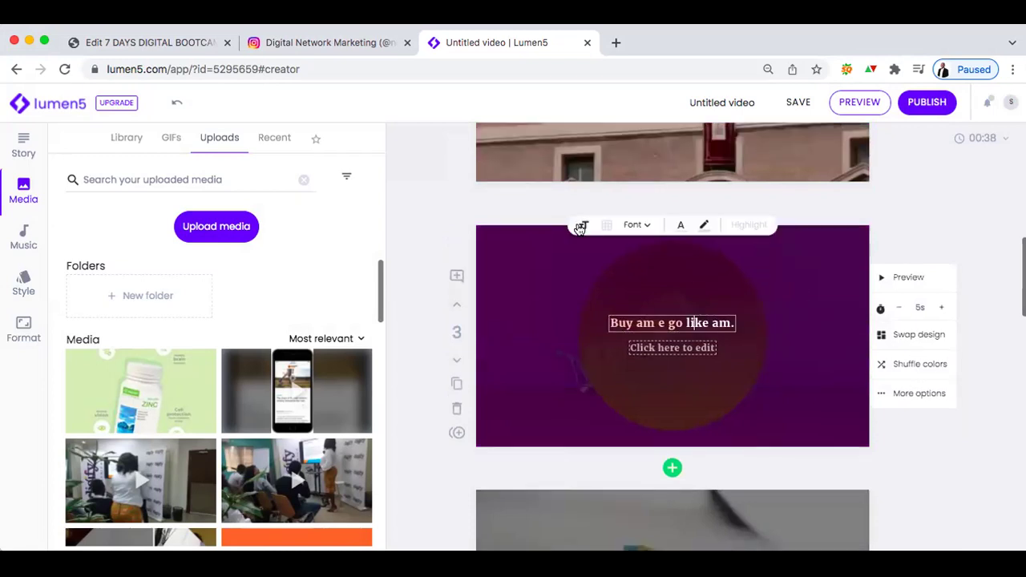
{"action": "left_click", "coordinate": [584, 226]}
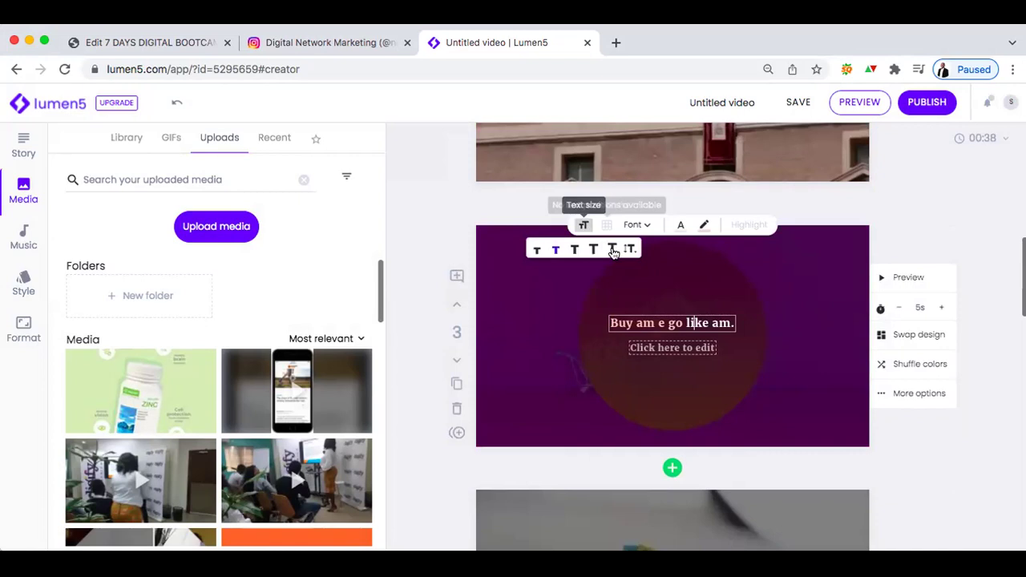
{"action": "left_click", "coordinate": [613, 252]}
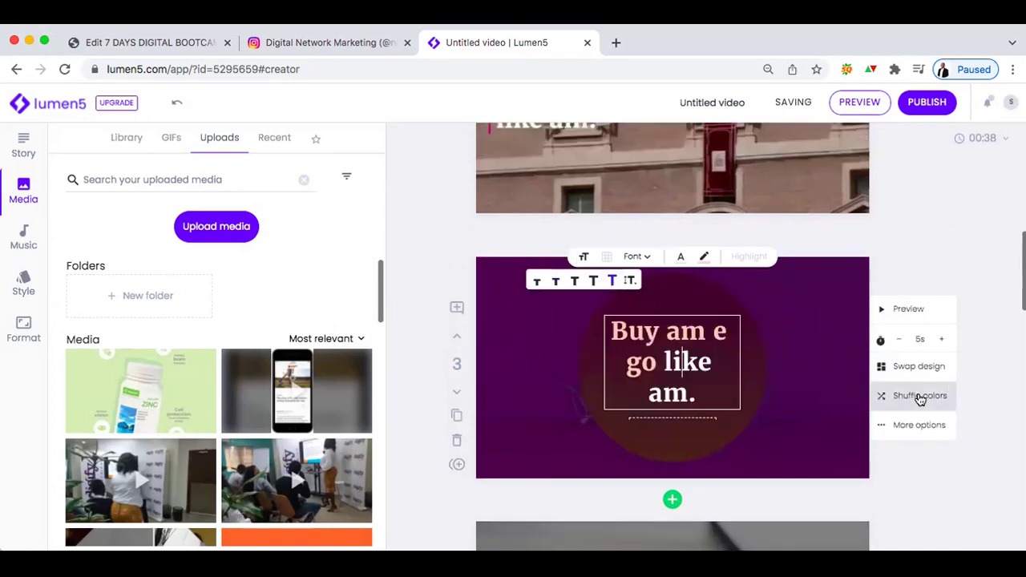
- Raise the Dimmer on scene 3's background in its scene options
{"action": "left_click", "coordinate": [920, 401]}
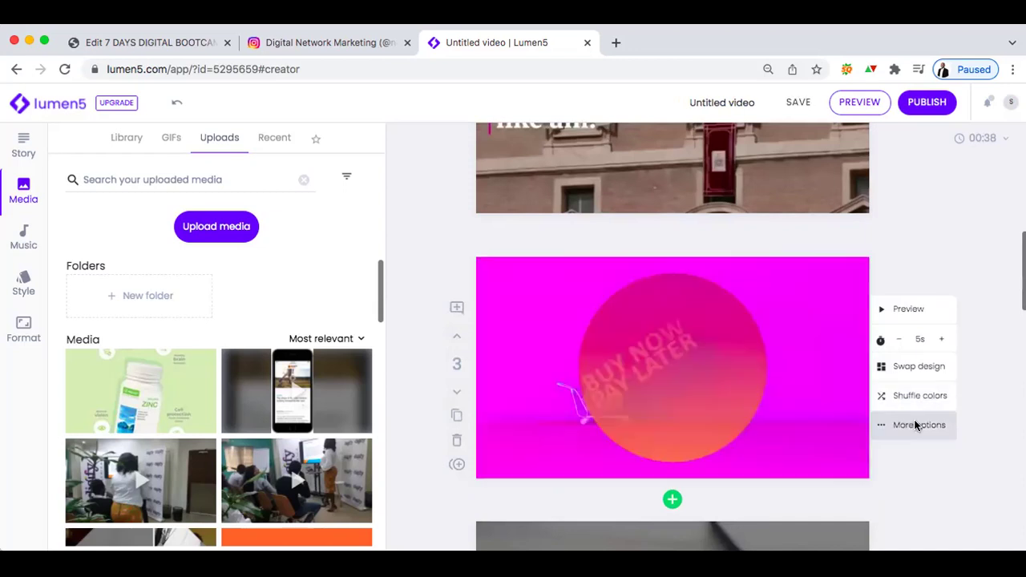
{"action": "left_click", "coordinate": [917, 425]}
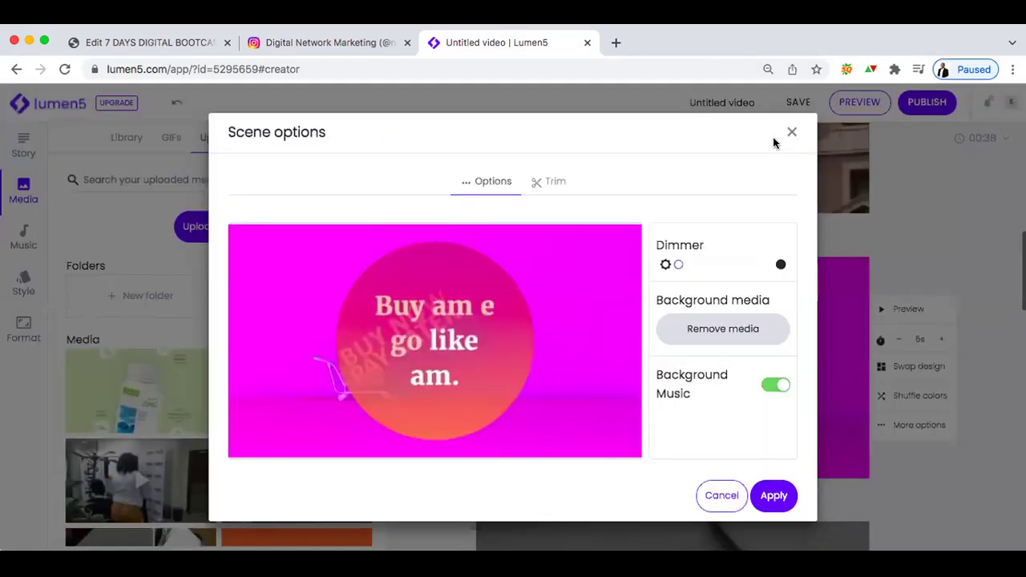
{"action": "left_click", "coordinate": [910, 401]}
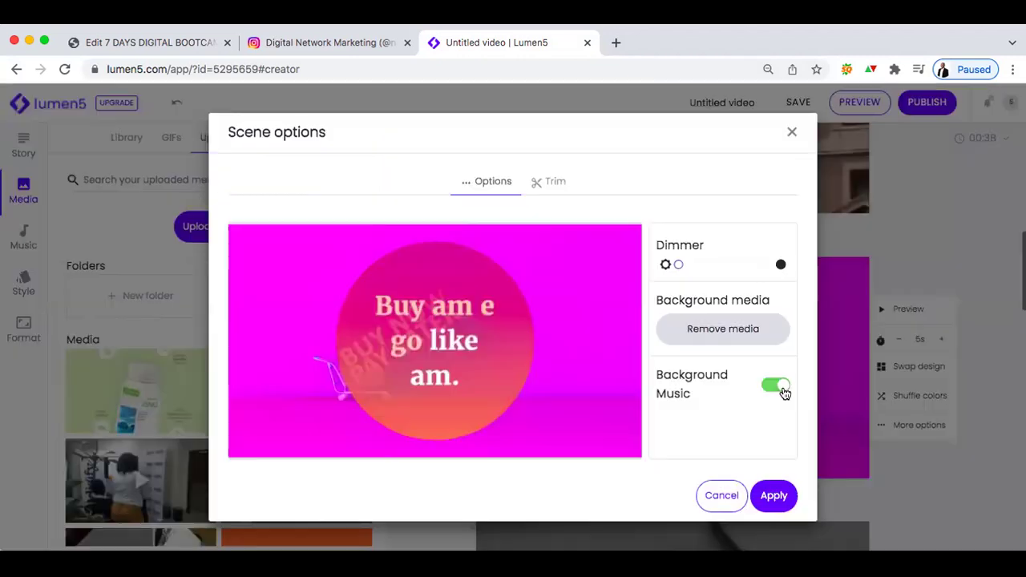
{"action": "left_click", "coordinate": [786, 395]}
{"action": "left_click", "coordinate": [762, 264]}
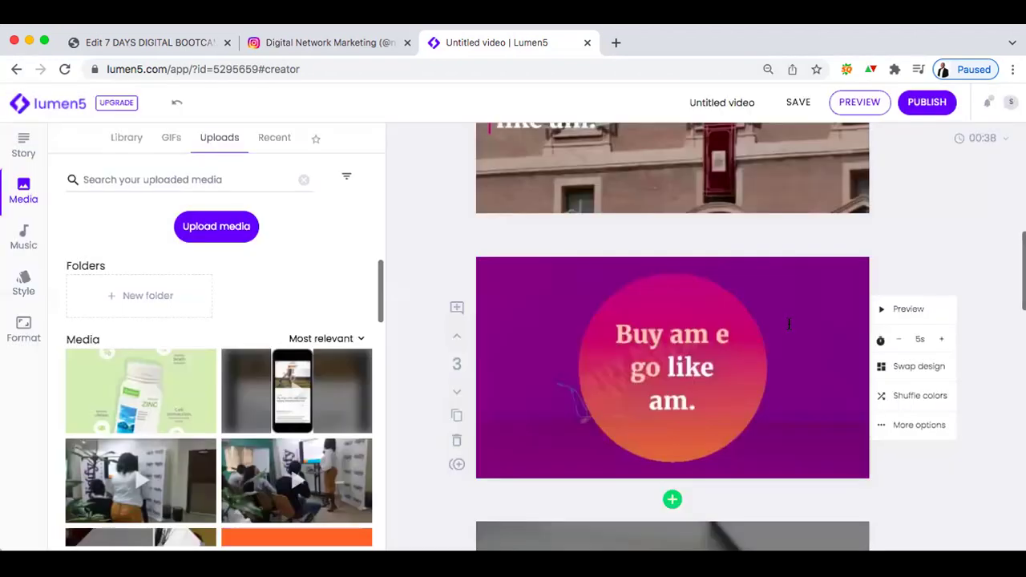
{"action": "scroll", "coordinate": [923, 229], "scroll_direction": "up", "scroll_amount": 2}
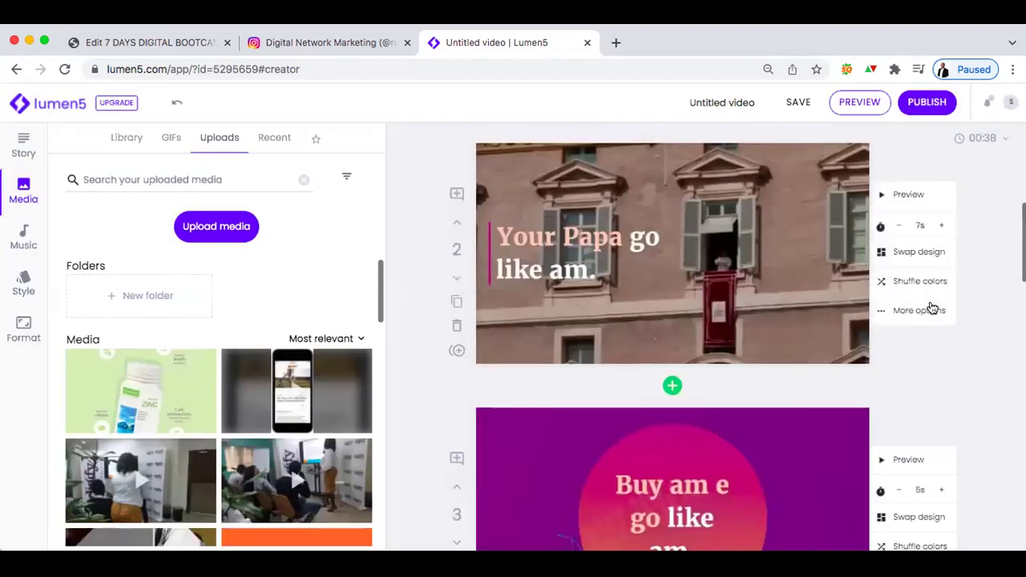
- Dim scene 2's building background almost fully and apply it
{"action": "left_click", "coordinate": [928, 315]}
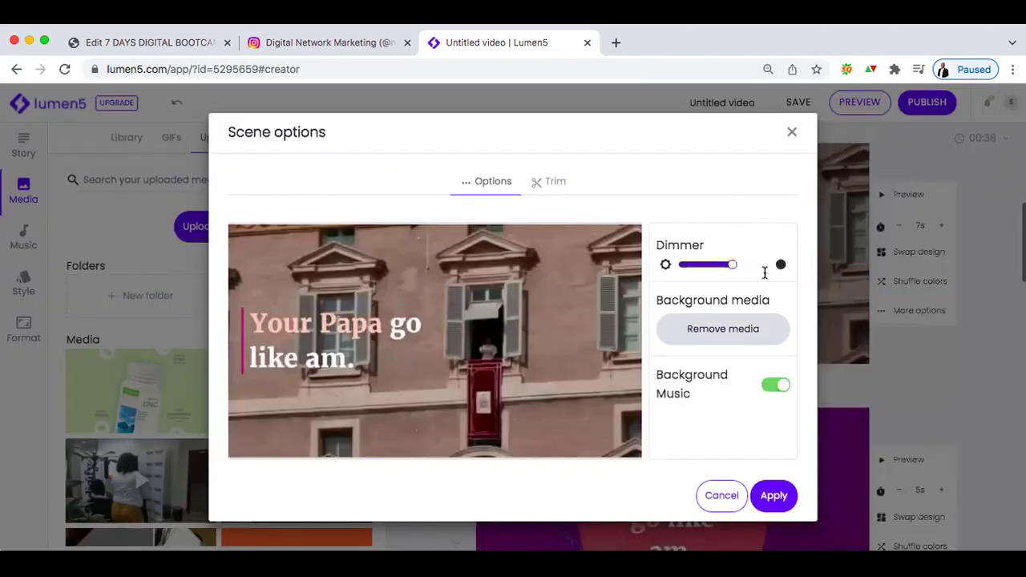
{"action": "left_click", "coordinate": [765, 265]}
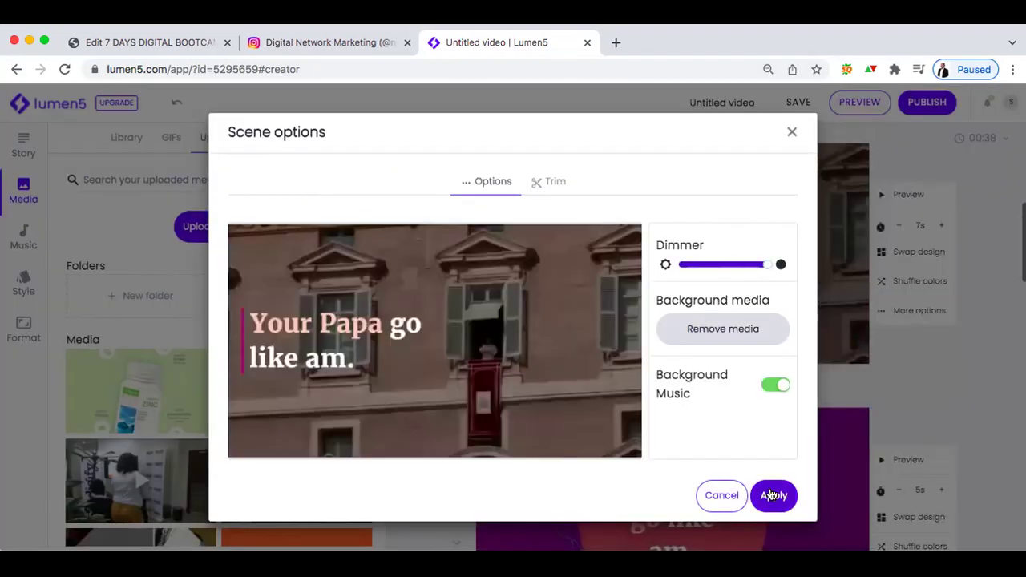
{"action": "left_click", "coordinate": [771, 496]}
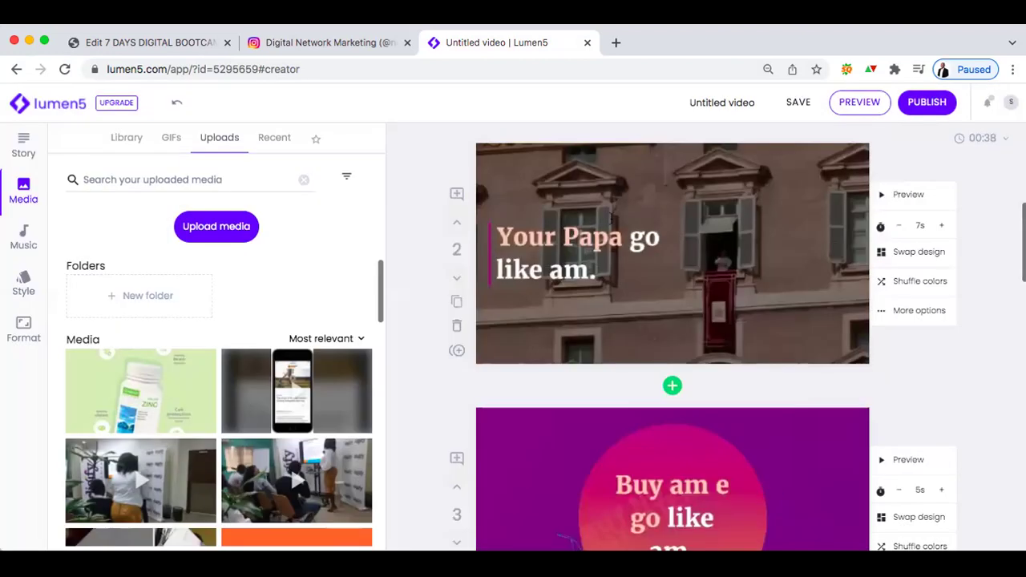
{"action": "left_click", "coordinate": [551, 240]}
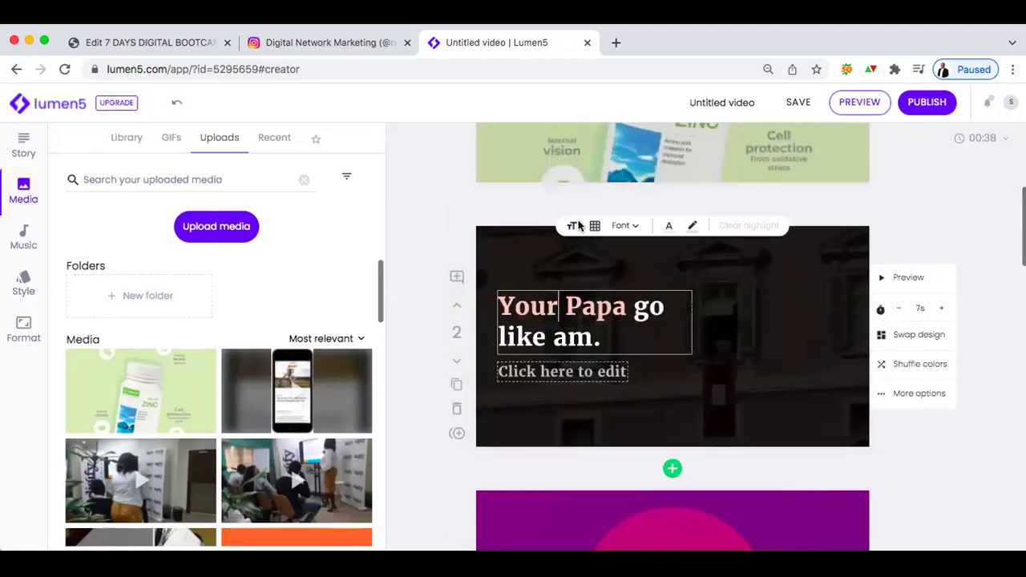
- Finish editing the scene 2 headline and show the music tracks, with The Twelve Days of Christmas current
{"action": "left_click", "coordinate": [572, 267]}
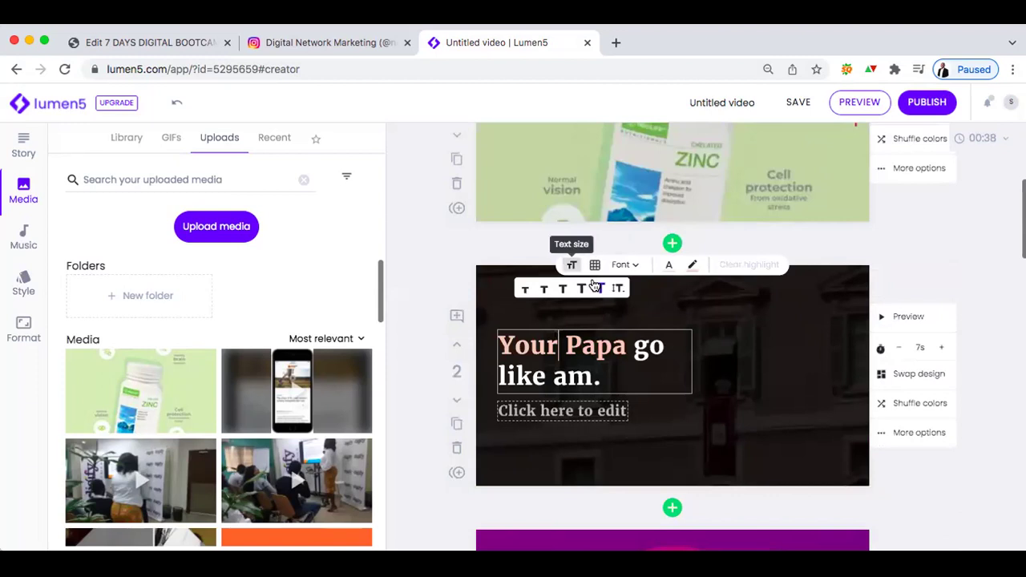
{"action": "left_click", "coordinate": [928, 406]}
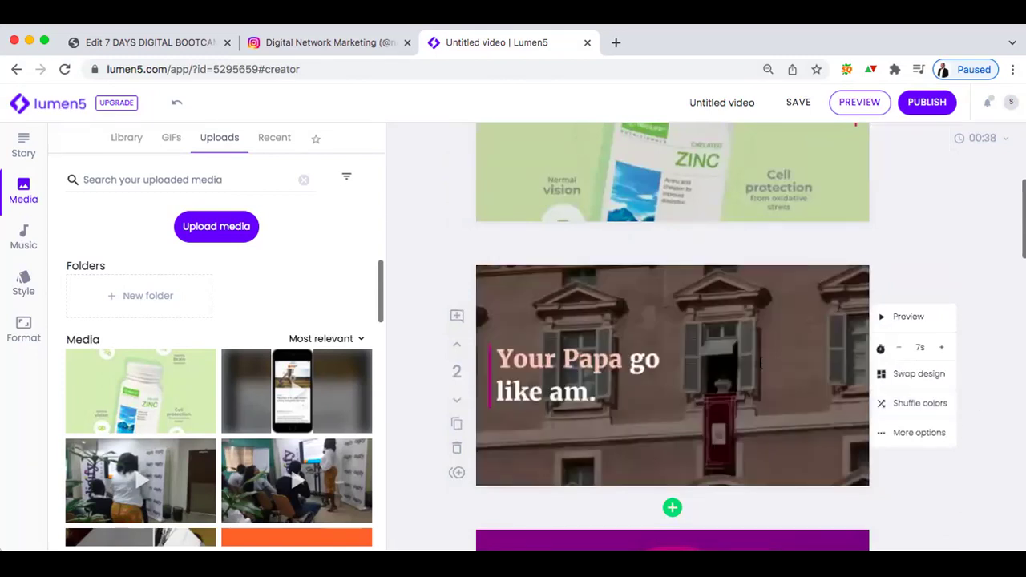
{"action": "scroll", "coordinate": [830, 319], "scroll_direction": "up", "scroll_amount": 3}
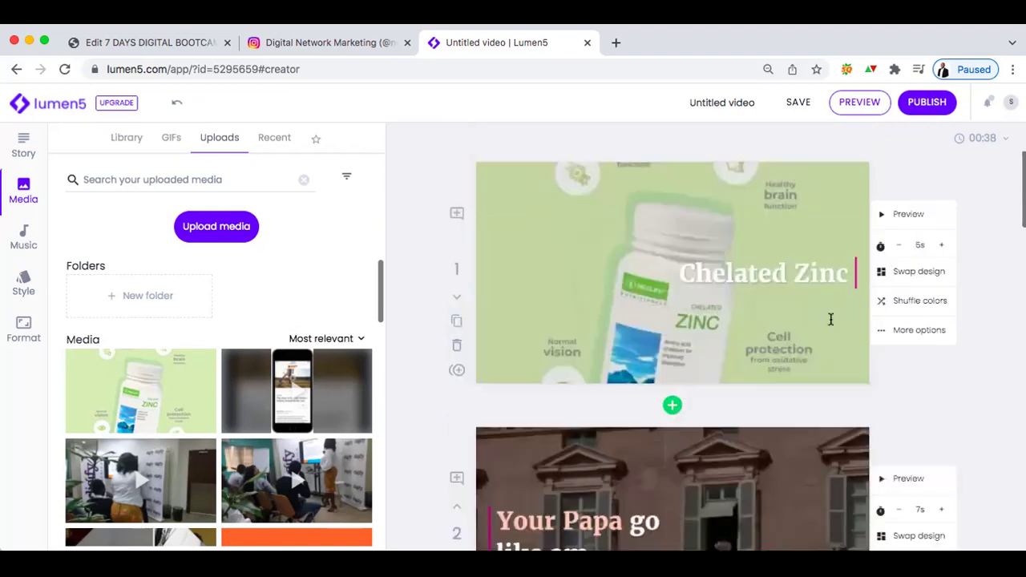
{"action": "scroll", "coordinate": [831, 319], "scroll_direction": "down", "scroll_amount": 15}
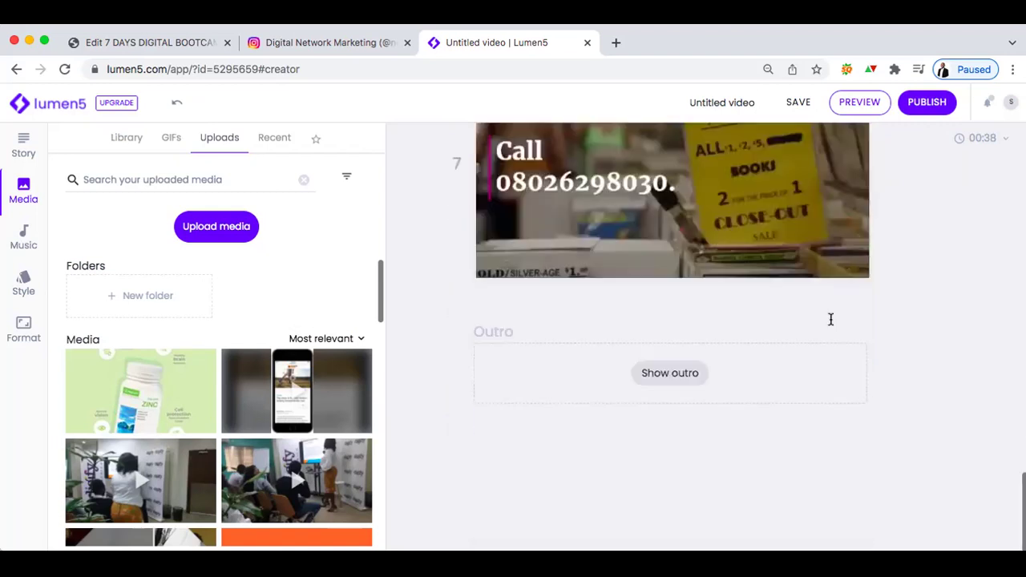
{"action": "scroll", "coordinate": [831, 319], "scroll_direction": "up", "scroll_amount": 5}
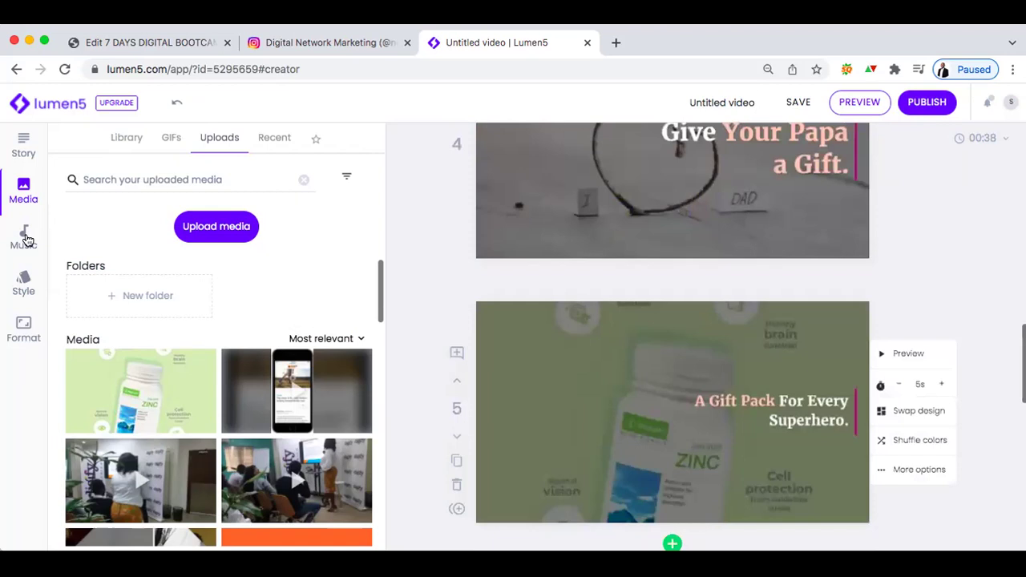
{"action": "left_click", "coordinate": [24, 237]}
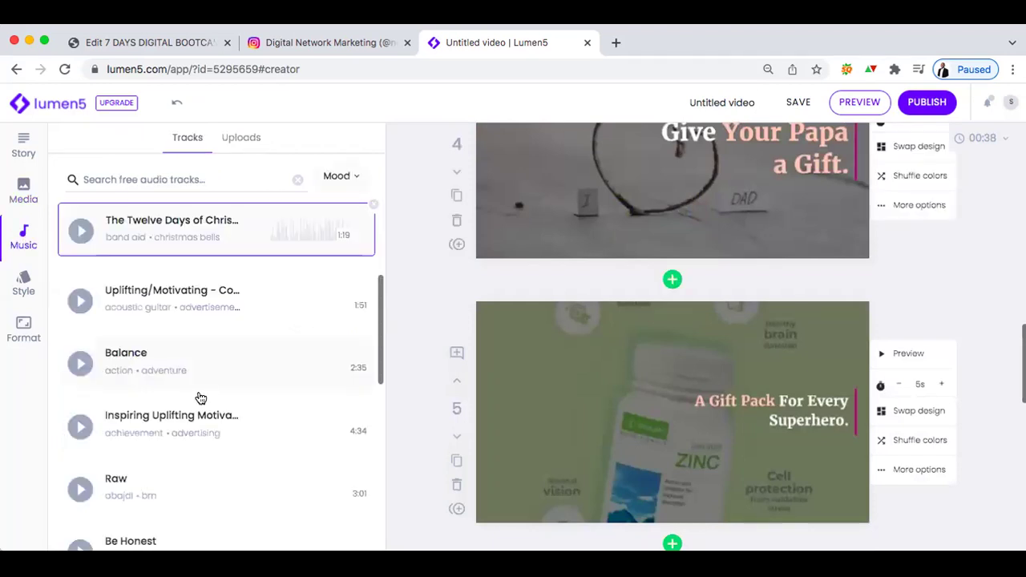
{"action": "scroll", "coordinate": [503, 272], "scroll_direction": "up", "scroll_amount": 5}
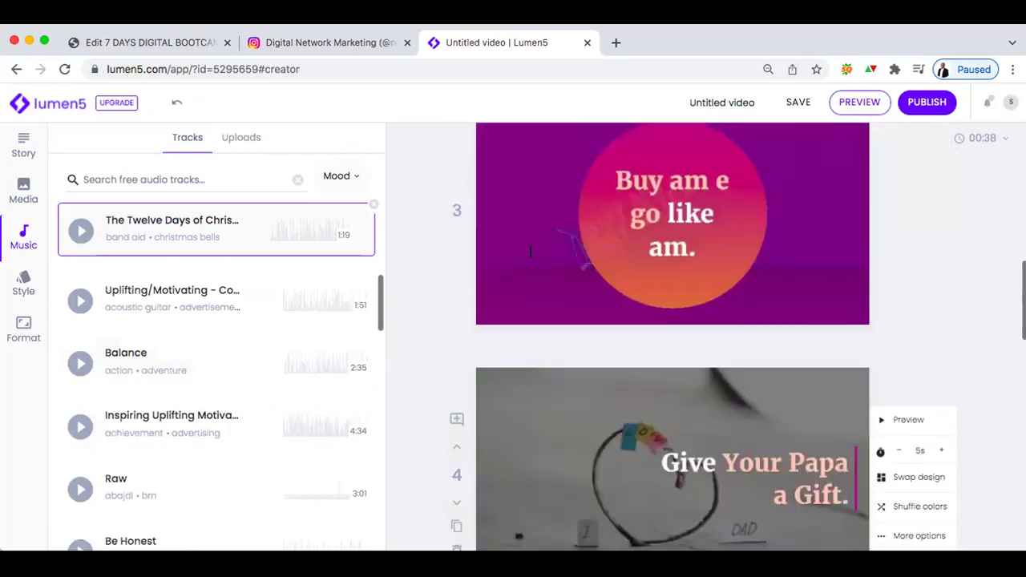
- Preview the full 00:38 video with its Christmas harp music, then close the preview
{"action": "left_click", "coordinate": [850, 104]}
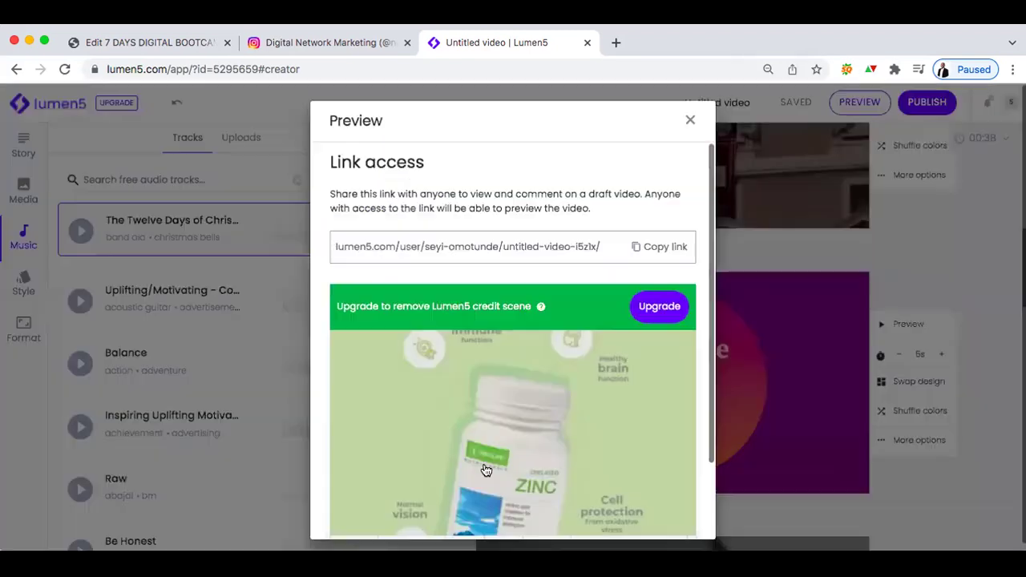
{"action": "scroll", "coordinate": [486, 470], "scroll_direction": "down", "scroll_amount": 1}
{"action": "scroll", "coordinate": [486, 470], "scroll_direction": "down", "scroll_amount": 2}
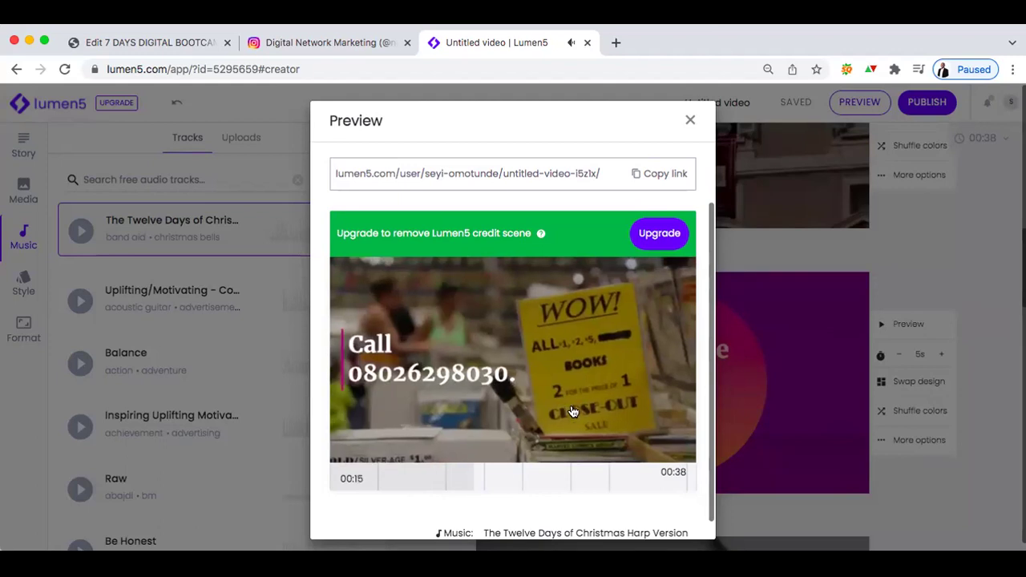
{"action": "scroll", "coordinate": [540, 350], "scroll_direction": "down", "scroll_amount": 1}
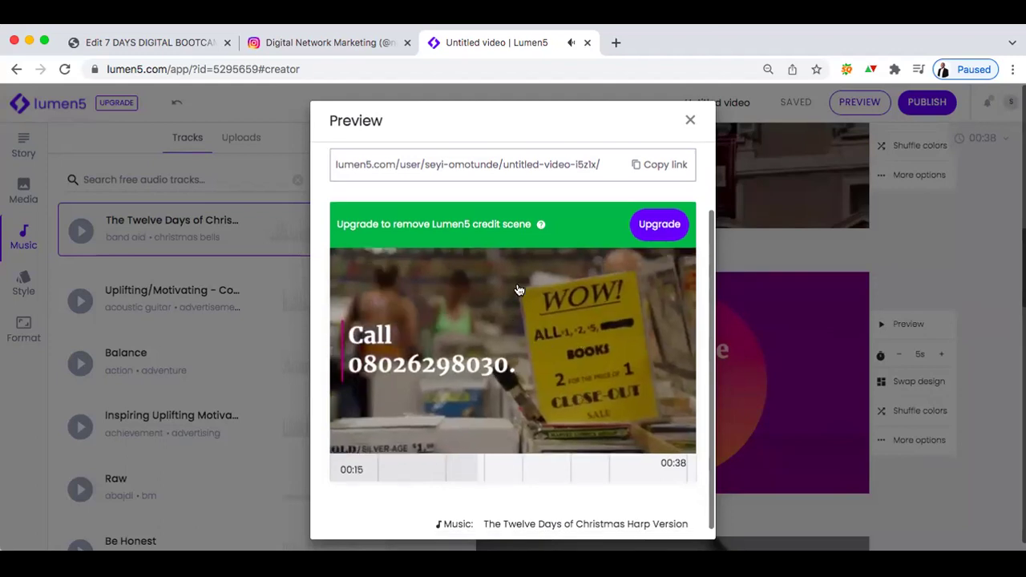
{"action": "left_click", "coordinate": [691, 119]}
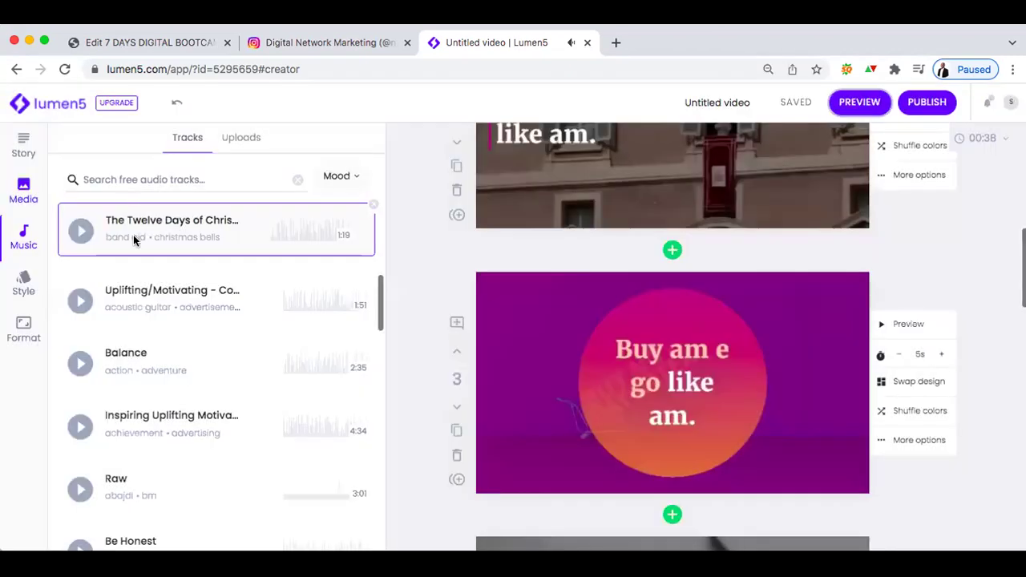
- Publish the video and wait for its shareable review page to load
{"action": "left_click", "coordinate": [921, 109]}
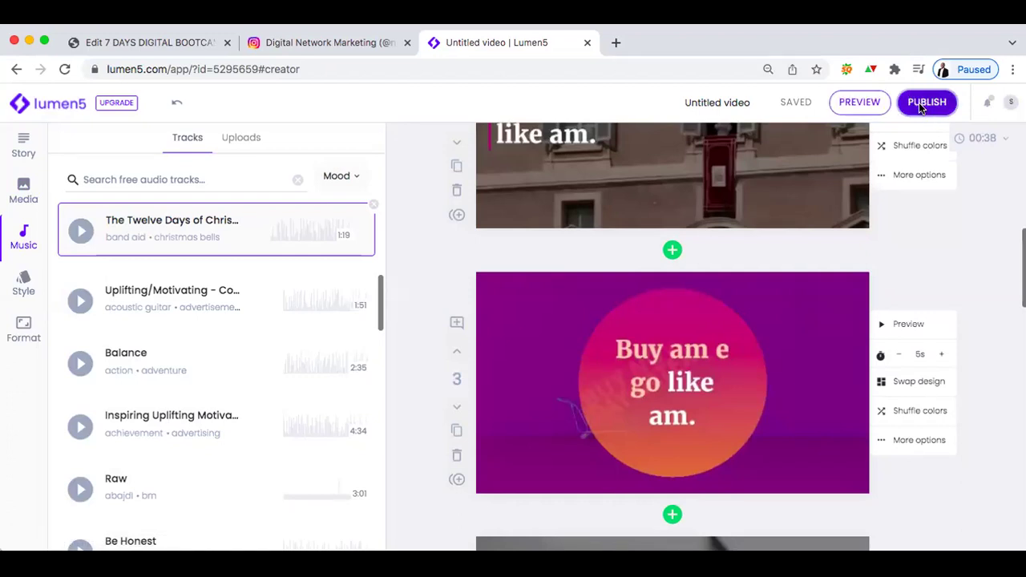
{"action": "left_click", "coordinate": [919, 103]}
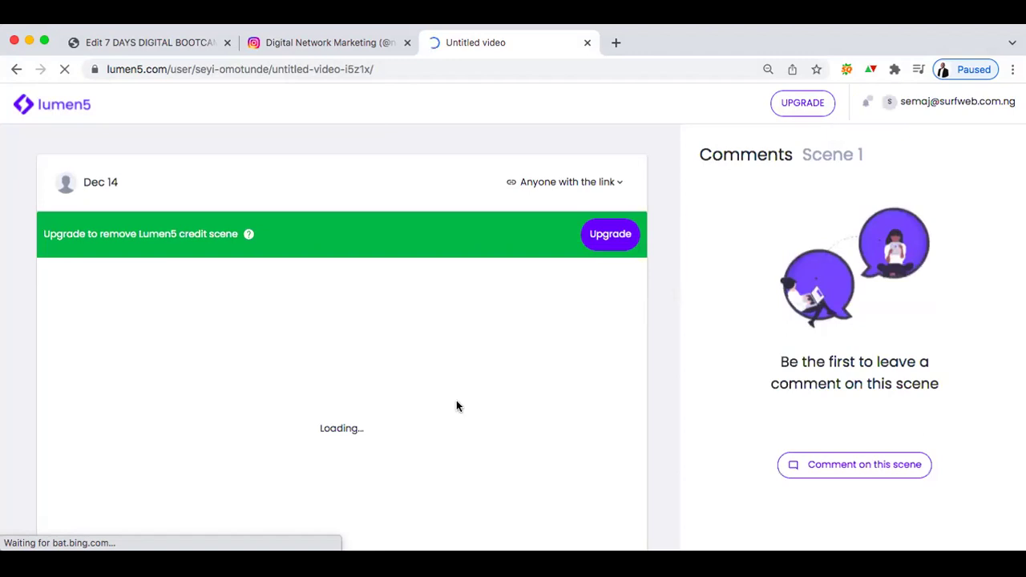
- Reload the published page and download the rendered video as Untitled_video.mp4
{"action": "scroll", "coordinate": [457, 401], "scroll_direction": "down", "scroll_amount": 2}
{"action": "scroll", "coordinate": [456, 407], "scroll_direction": "down", "scroll_amount": 3}
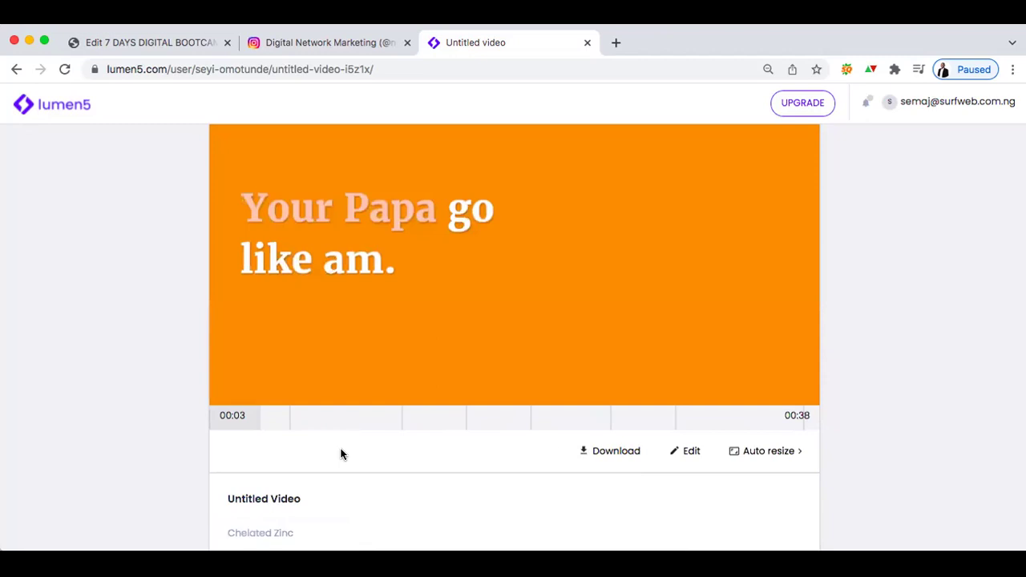
{"action": "key", "text": "super+r"}
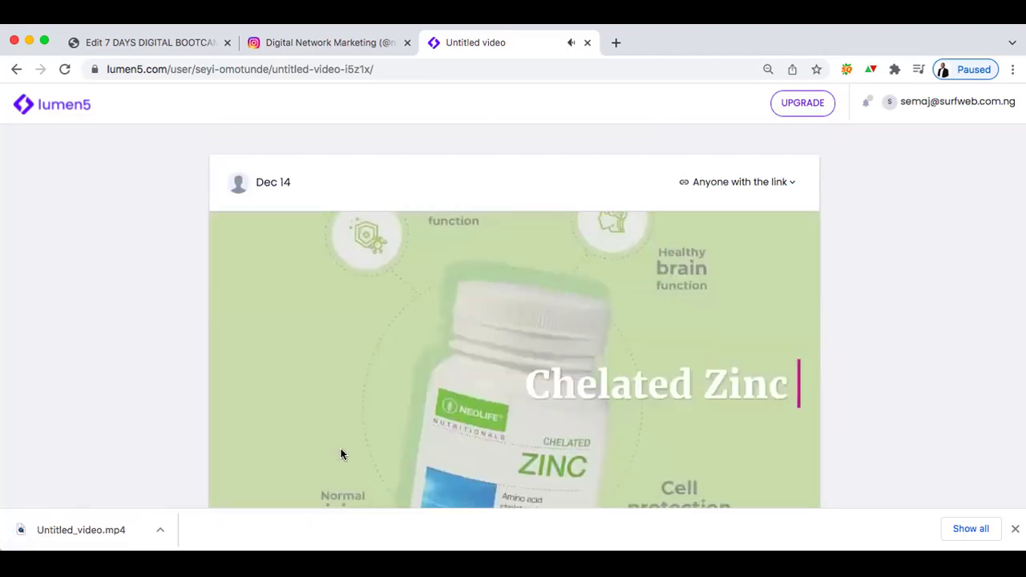
{"action": "left_click", "coordinate": [156, 530]}
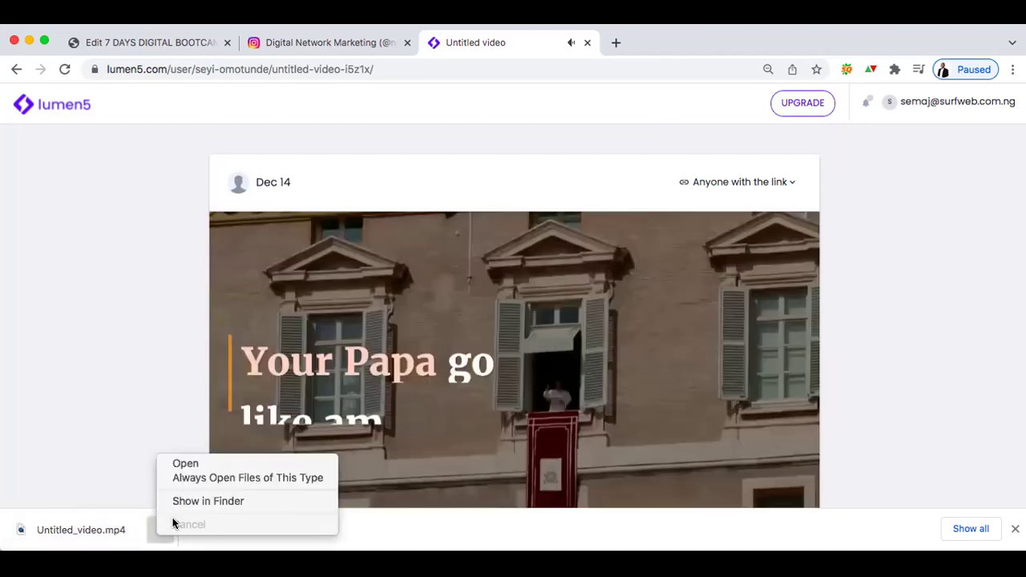
{"action": "left_click", "coordinate": [196, 505]}
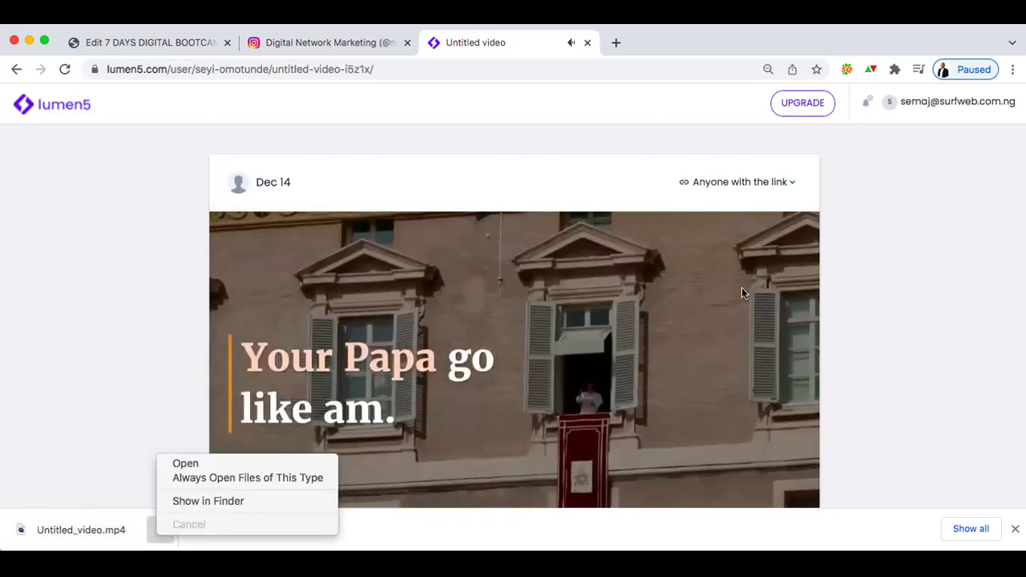
- Pause the web player and open Untitled_video.mp4 in an enlarged QuickTime window
{"action": "scroll", "coordinate": [317, 353], "scroll_direction": "down", "scroll_amount": 3}
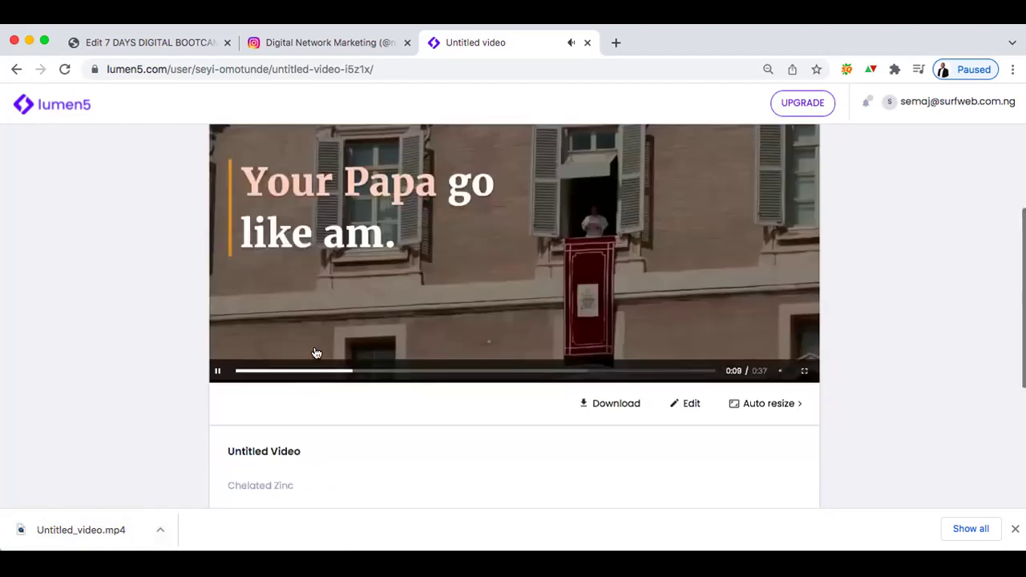
{"action": "left_click", "coordinate": [217, 371]}
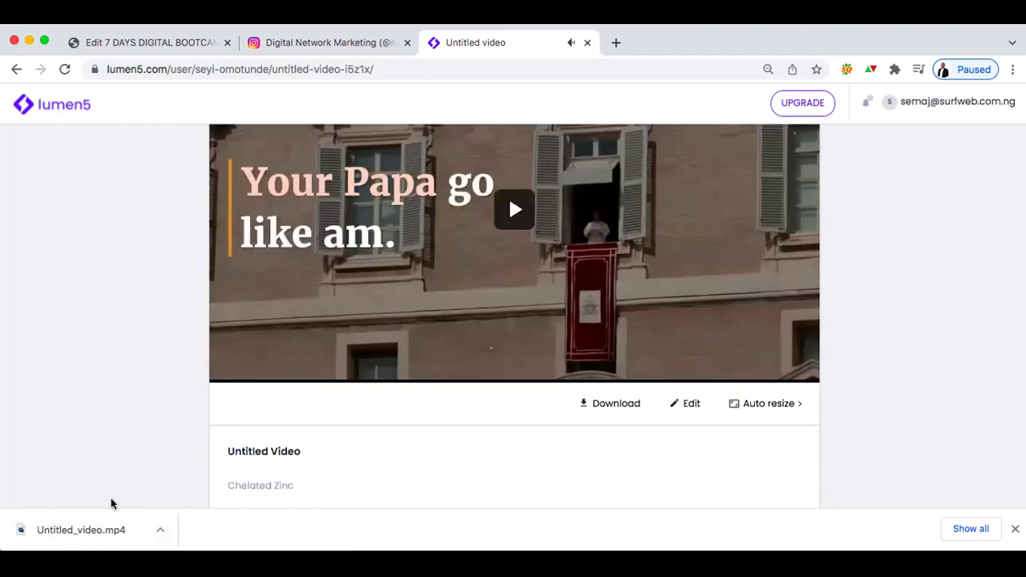
{"action": "left_click", "coordinate": [96, 531]}
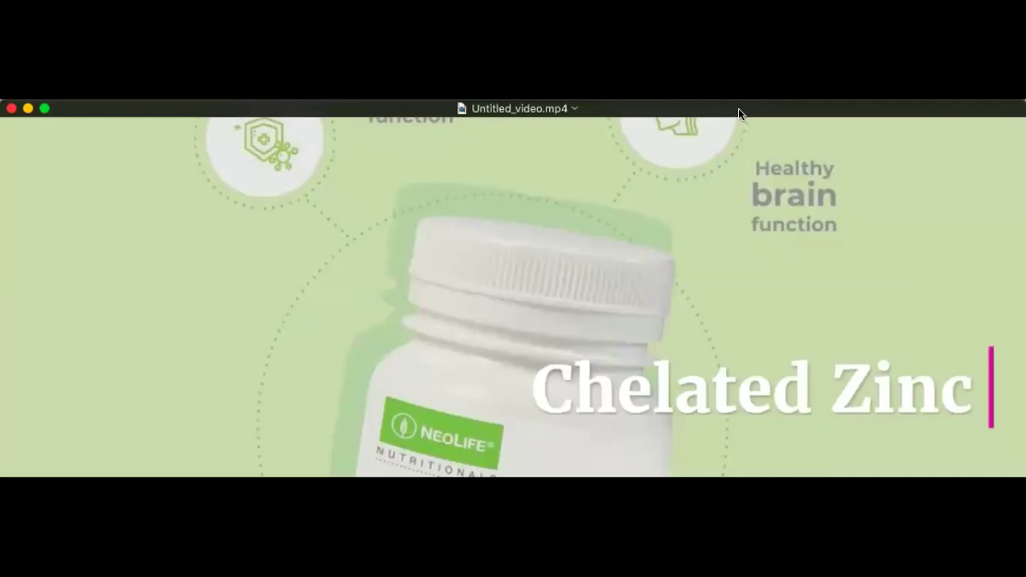
{"action": "double_click", "coordinate": [739, 108]}
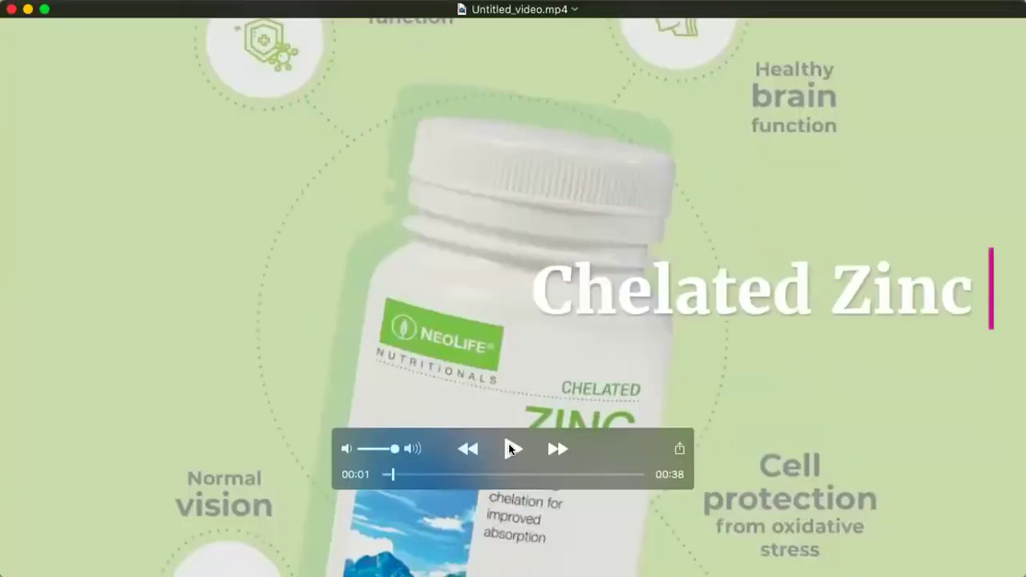
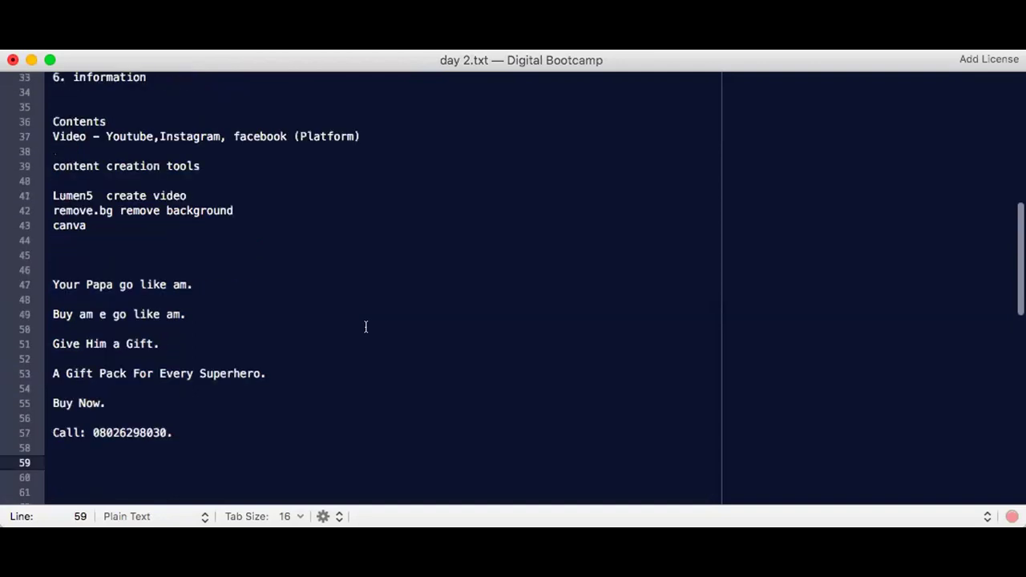
- Below the Superkid Nutrition ad, type 'Become A Digital Network Marketing' and 'and Operate your Business 100% Online.'
{"action": "scroll", "coordinate": [142, 286], "scroll_direction": "down", "scroll_amount": 8}
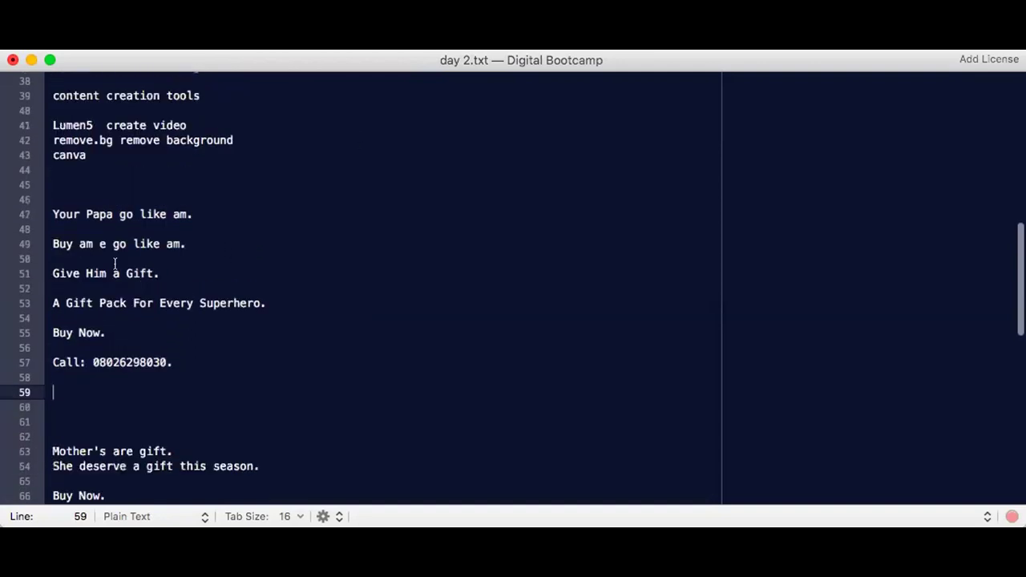
{"action": "scroll", "coordinate": [169, 381], "scroll_direction": "down", "scroll_amount": 8}
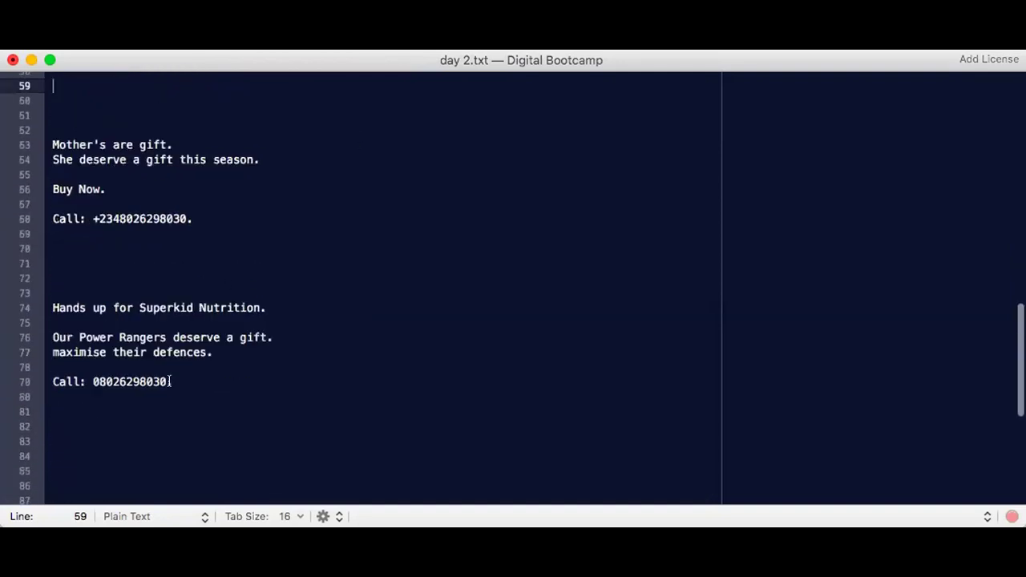
{"action": "left_click", "coordinate": [197, 319]}
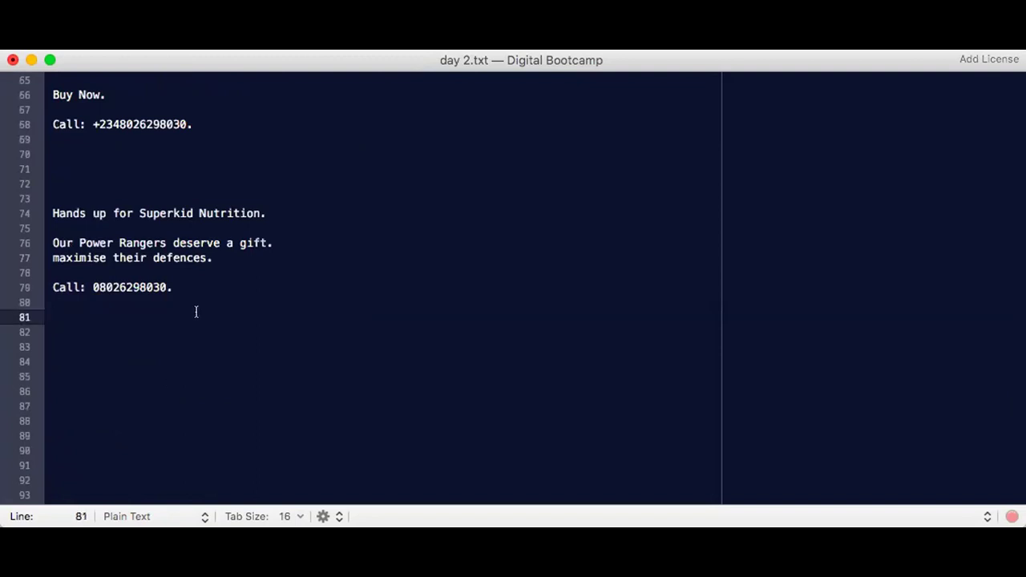
{"action": "key", "text": "Return"}
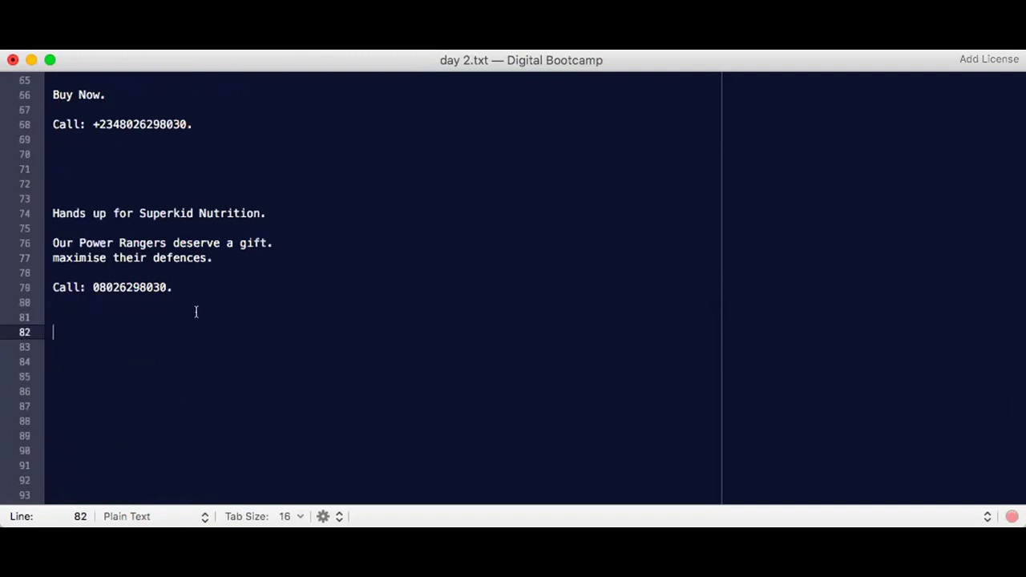
{"action": "type", "text": "Become A D"}
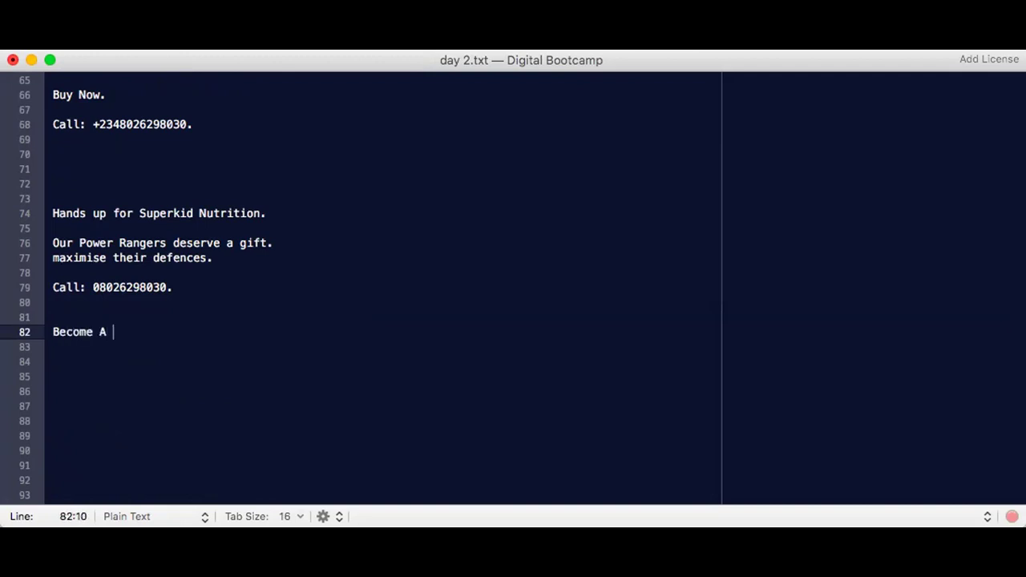
{"action": "type", "text": "igital Network Marketing"}
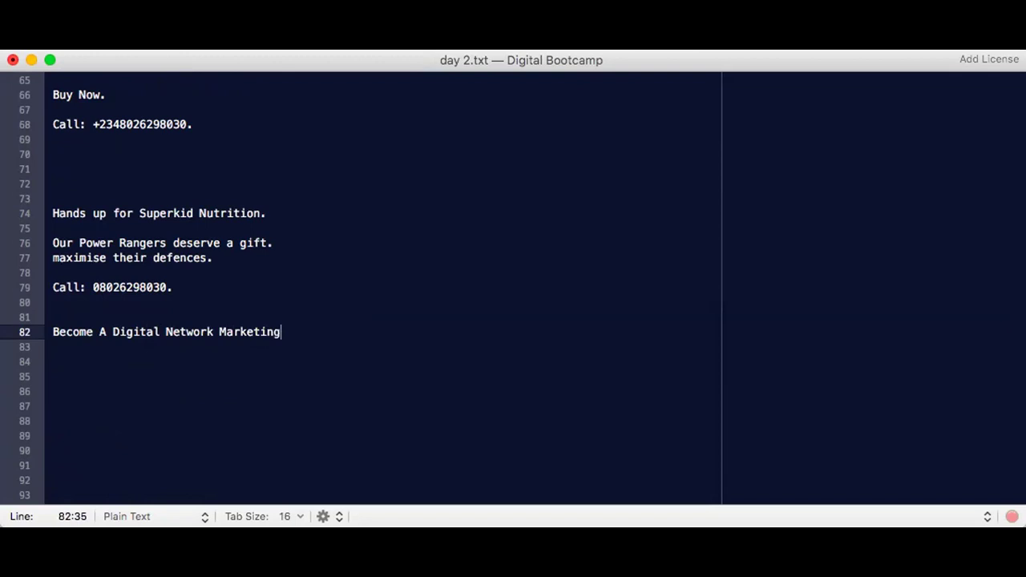
{"action": "key", "text": "Return"}
{"action": "type", "text": "and "}
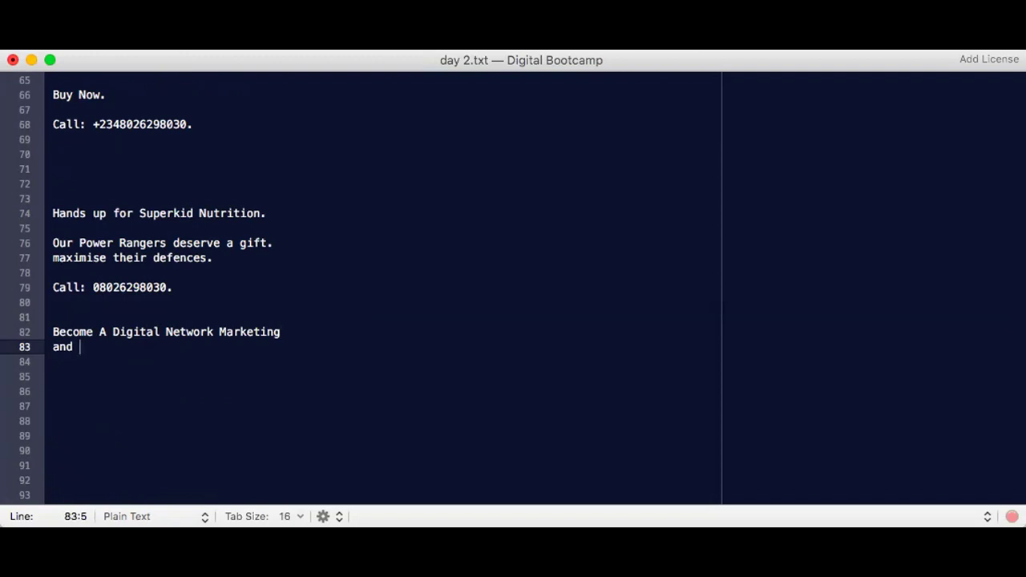
{"action": "type", "text": "Operate yo"}
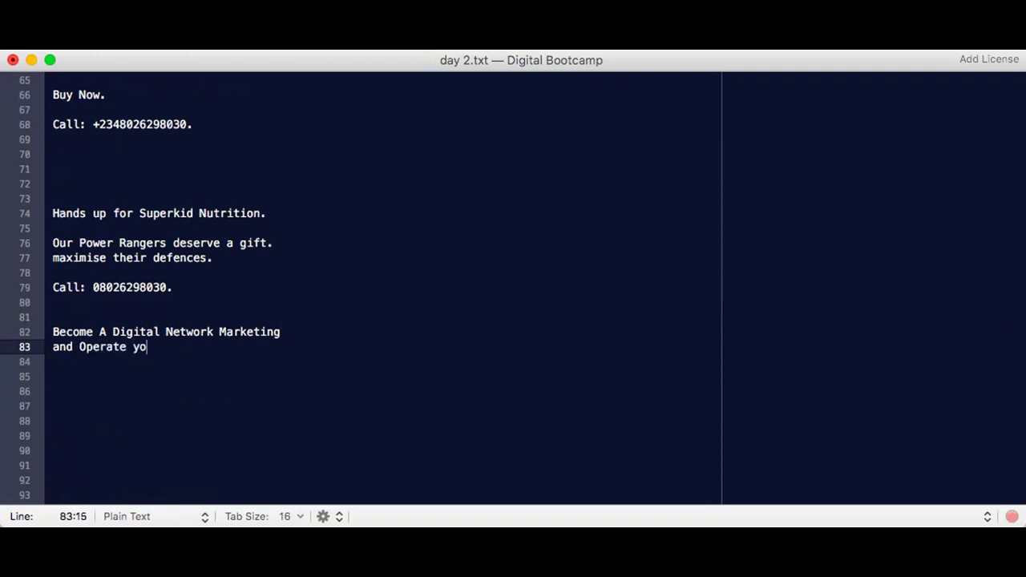
{"action": "type", "text": "ur Busine"}
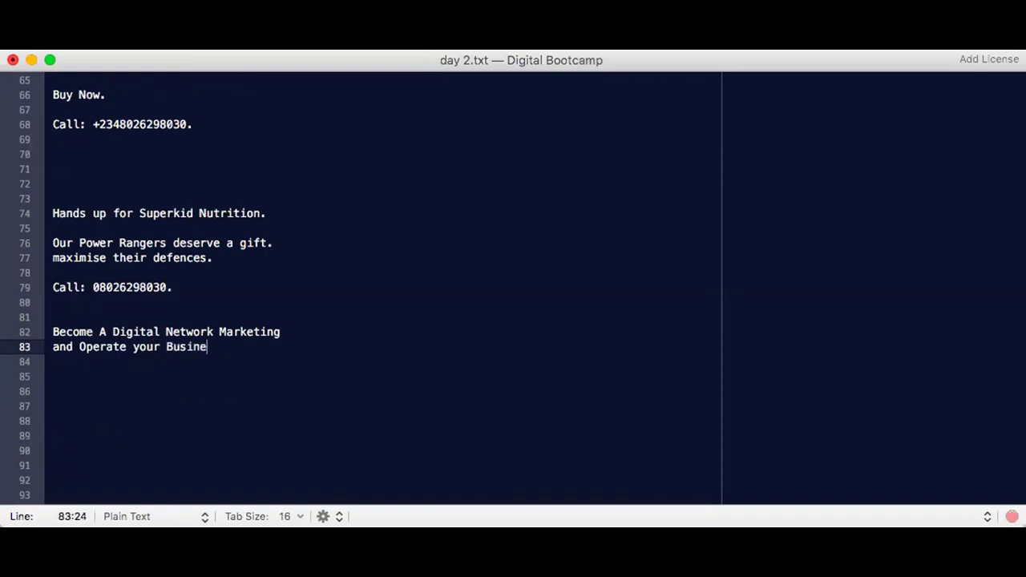
{"action": "type", "text": "ss 100% Onlin"}
{"action": "key", "text": "BackSpace"}
{"action": "key", "text": "BackSpace"}
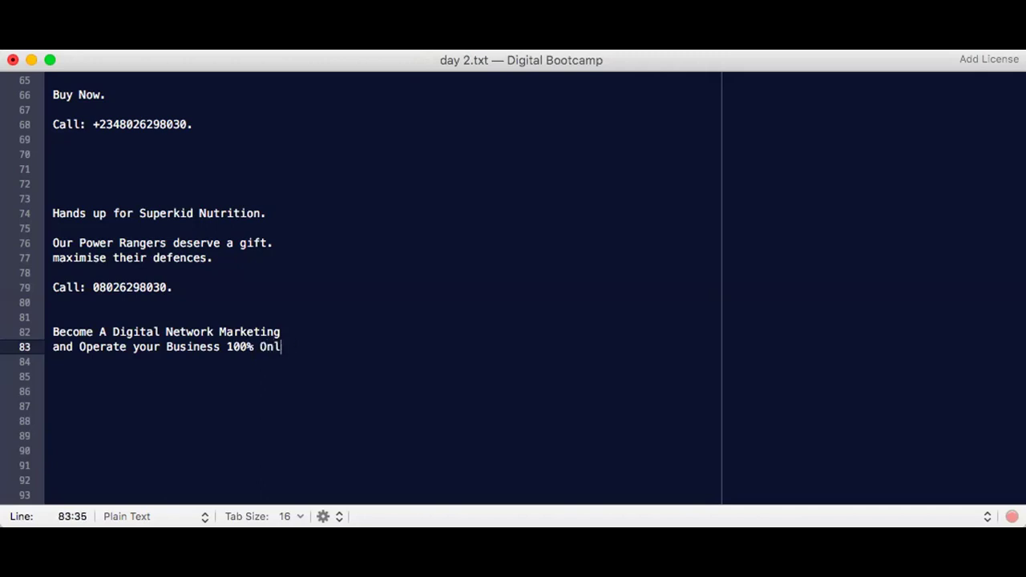
{"action": "type", "text": "ine."}
- Add the line 'Want to know more?' followed by a WhatsApp line with the contact phone number
{"action": "key", "text": "Return"}
{"action": "key", "text": "Return"}
{"action": "type", "text": "What"}
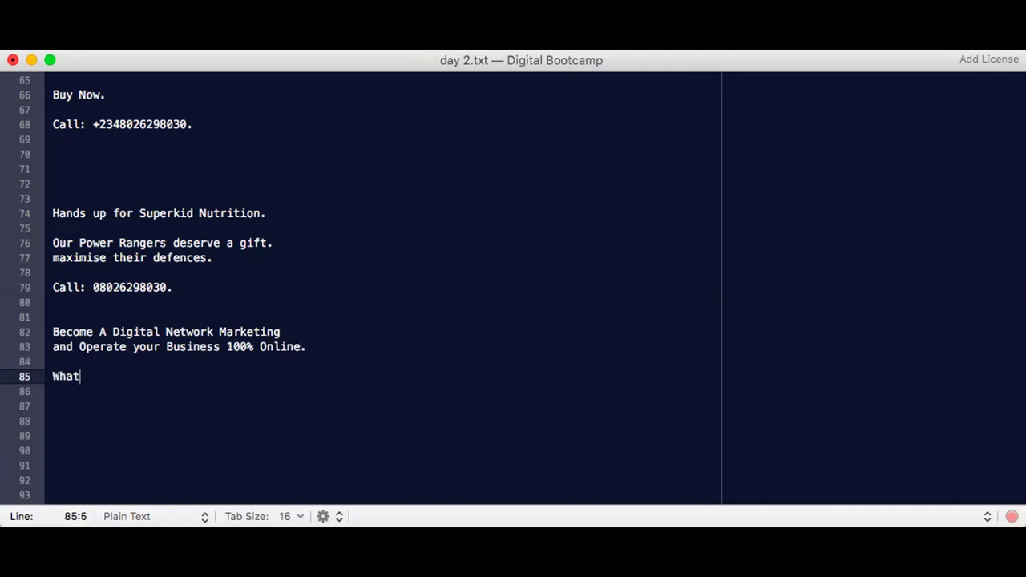
{"action": "key", "text": "BackSpace"}
{"action": "key", "text": "BackSpace"}
{"action": "key", "text": "BackSpace"}
{"action": "type", "text": "ant to know more?"}
{"action": "key", "text": "Return"}
{"action": "key", "text": "Return"}
{"action": "type", "text": "Whats"}
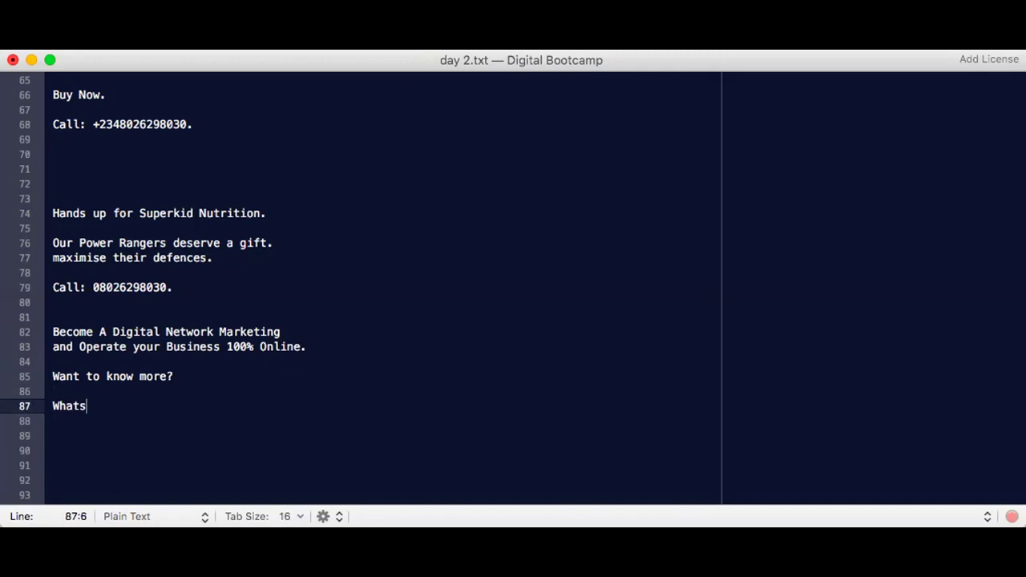
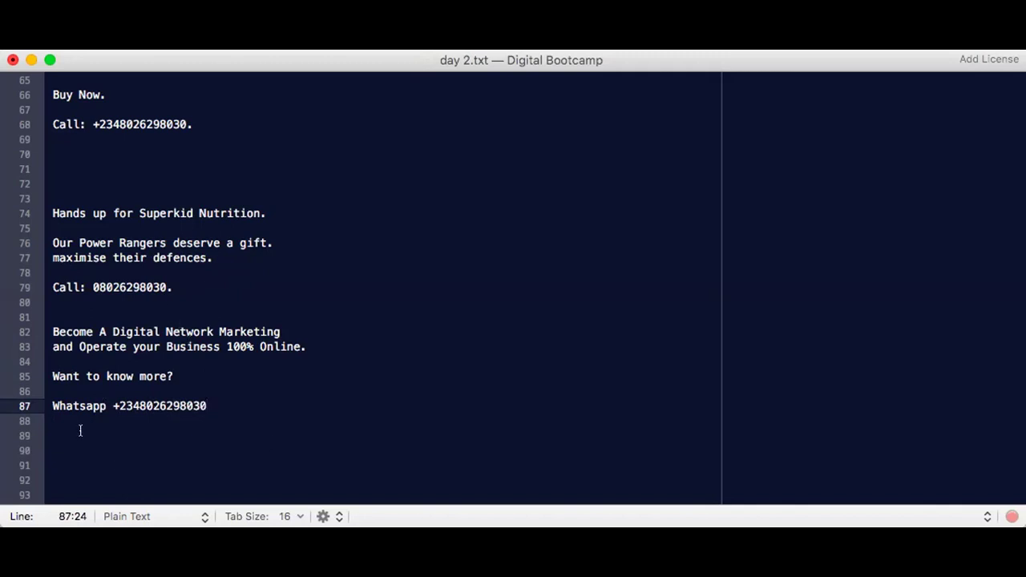
{"action": "left_click_drag", "start_coordinate": [112, 406], "coordinate": [230, 414]}
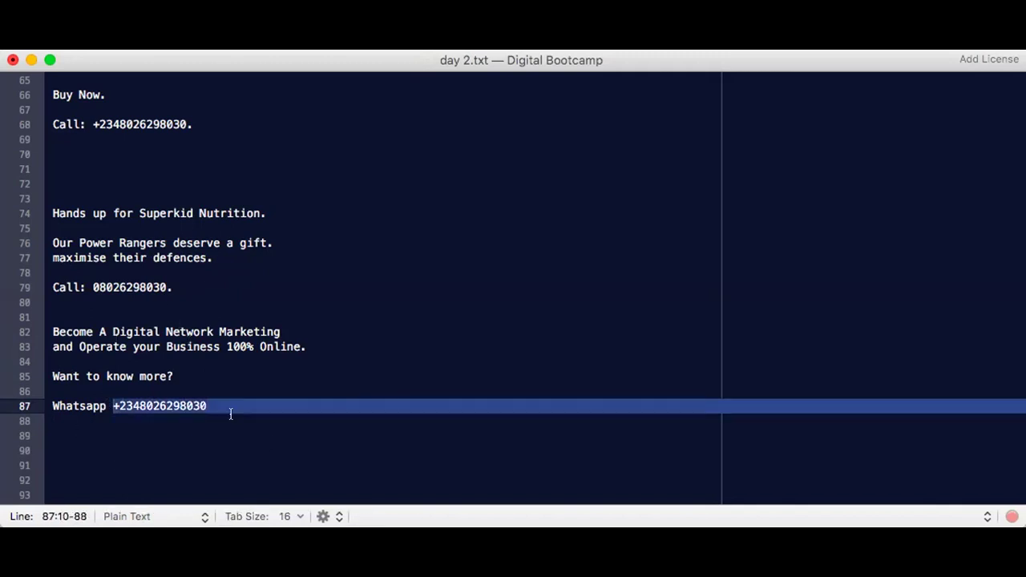
{"action": "left_click", "coordinate": [149, 371]}
{"action": "left_click_drag", "start_coordinate": [50, 331], "coordinate": [217, 416]}
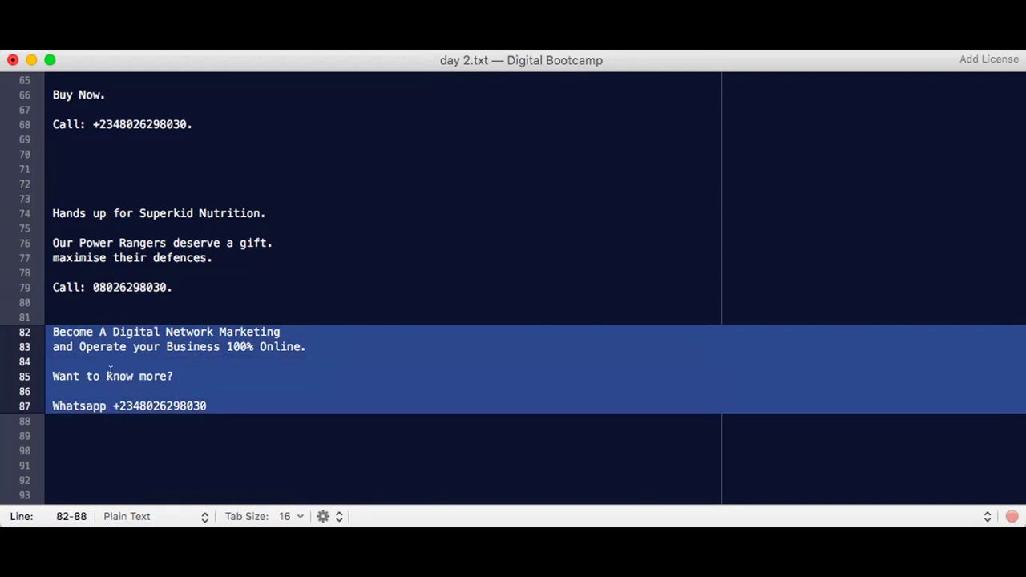
{"action": "left_click", "coordinate": [99, 362]}
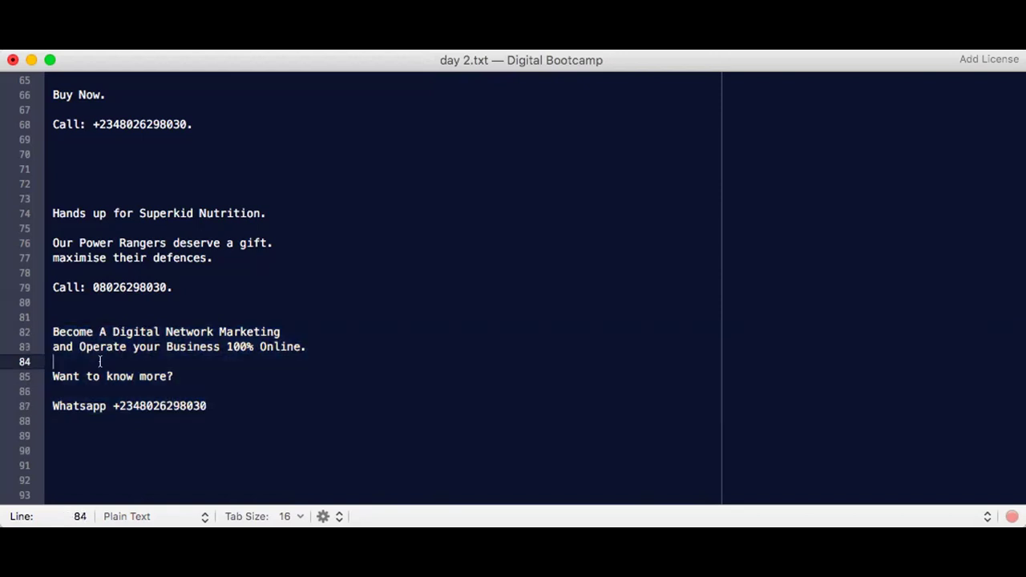
{"action": "left_click", "coordinate": [139, 391]}
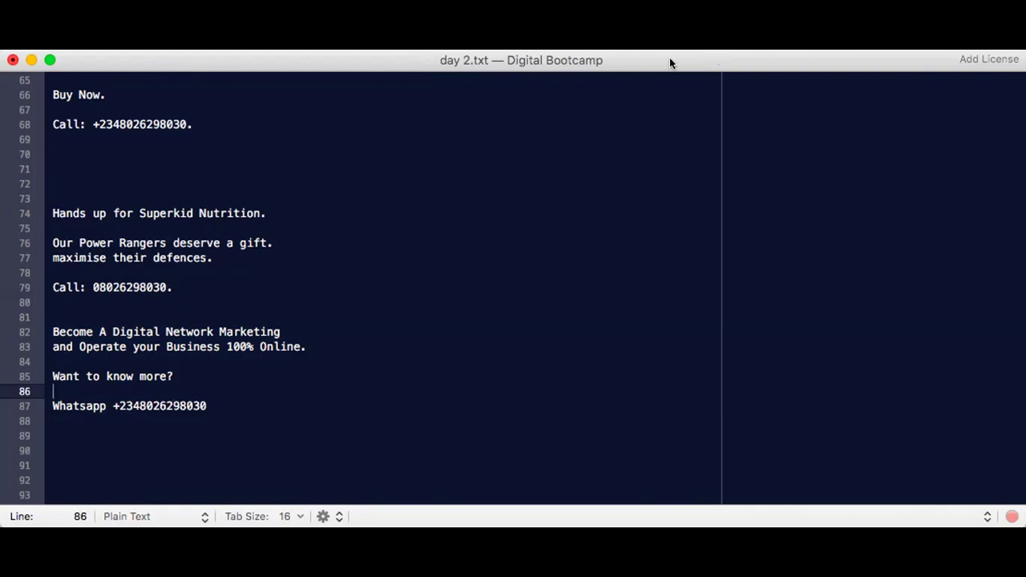
{"action": "scroll", "coordinate": [332, 371], "scroll_direction": "up", "scroll_amount": 10}
{"action": "scroll", "coordinate": [329, 372], "scroll_direction": "up", "scroll_amount": 5}
{"action": "scroll", "coordinate": [229, 321], "scroll_direction": "down", "scroll_amount": 3}
{"action": "scroll", "coordinate": [230, 321], "scroll_direction": "up", "scroll_amount": 3}
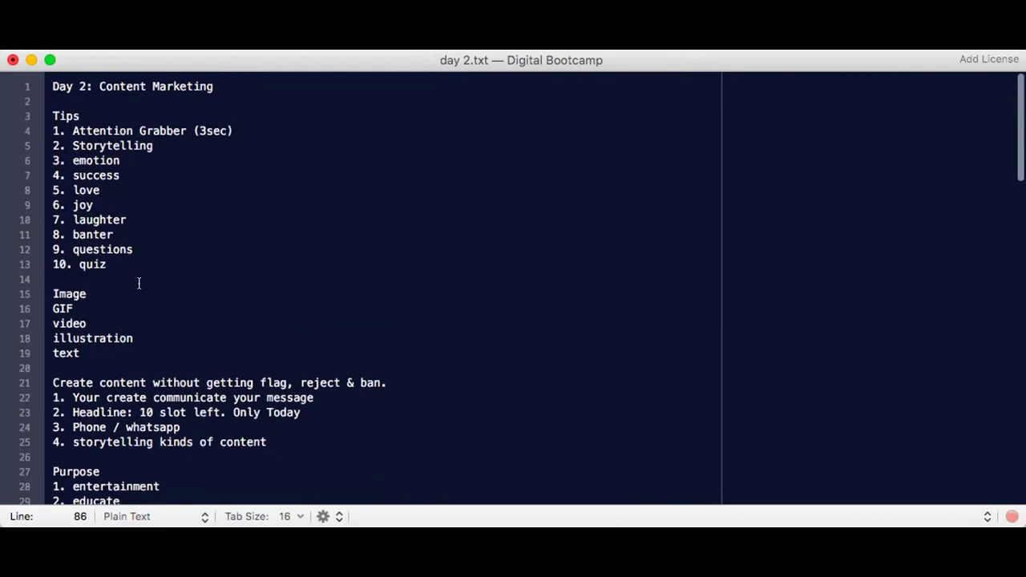
{"action": "scroll", "coordinate": [145, 348], "scroll_direction": "down", "scroll_amount": 3}
{"action": "scroll", "coordinate": [145, 346], "scroll_direction": "down", "scroll_amount": 3}
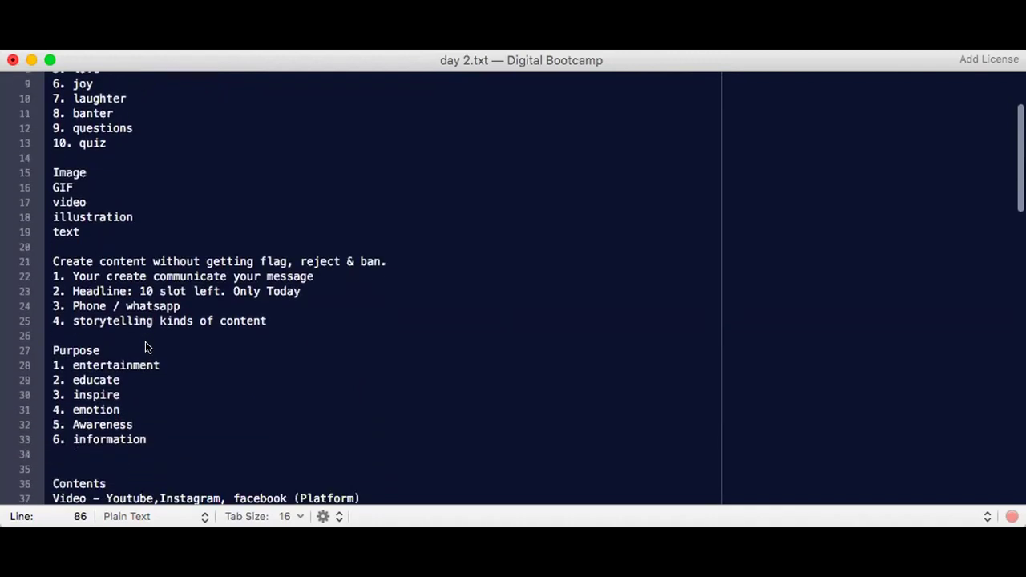
{"action": "scroll", "coordinate": [145, 346], "scroll_direction": "up", "scroll_amount": 4}
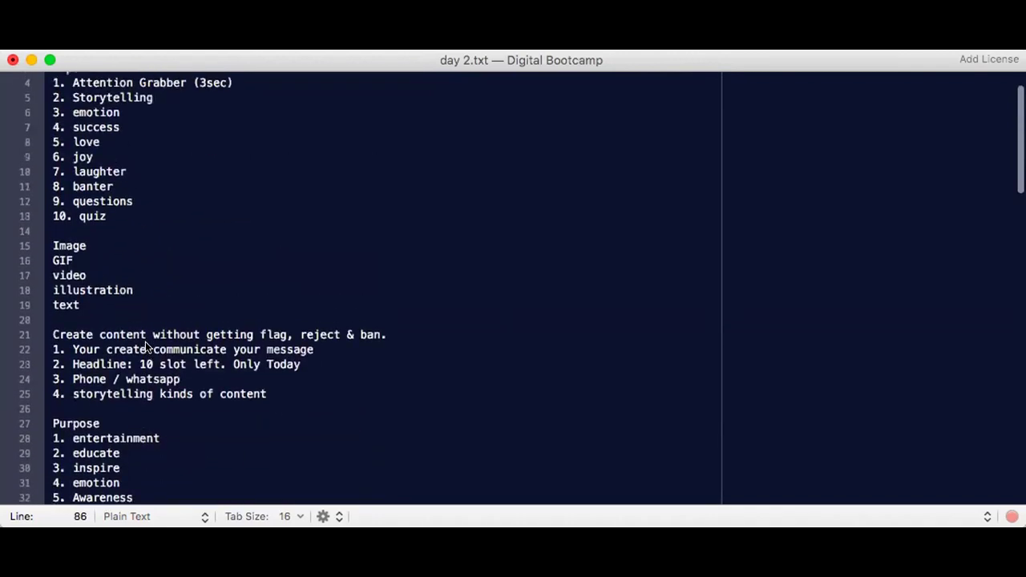
{"action": "scroll", "coordinate": [145, 342], "scroll_direction": "down", "scroll_amount": 3}
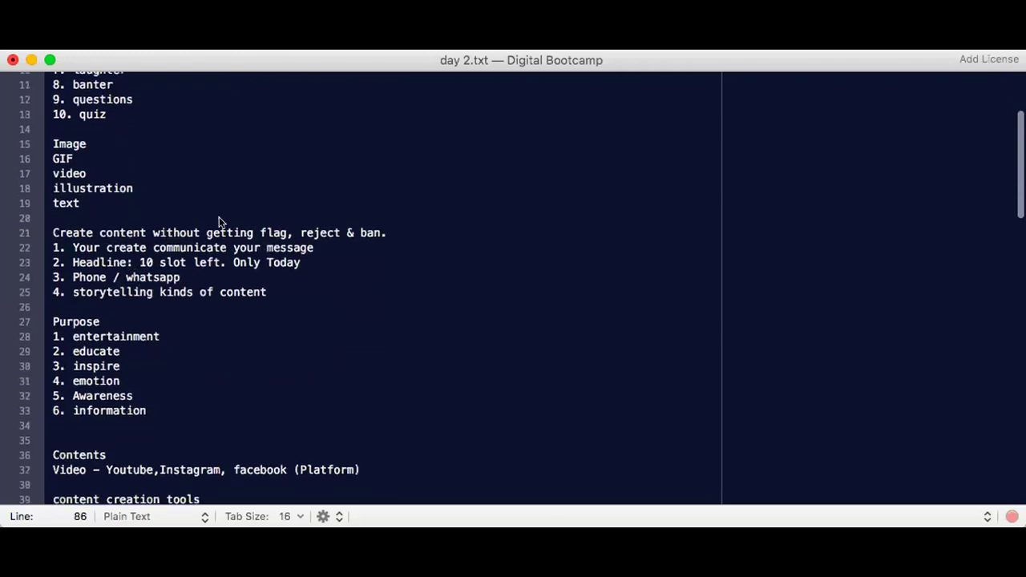
{"action": "scroll", "coordinate": [216, 289], "scroll_direction": "down", "scroll_amount": 5}
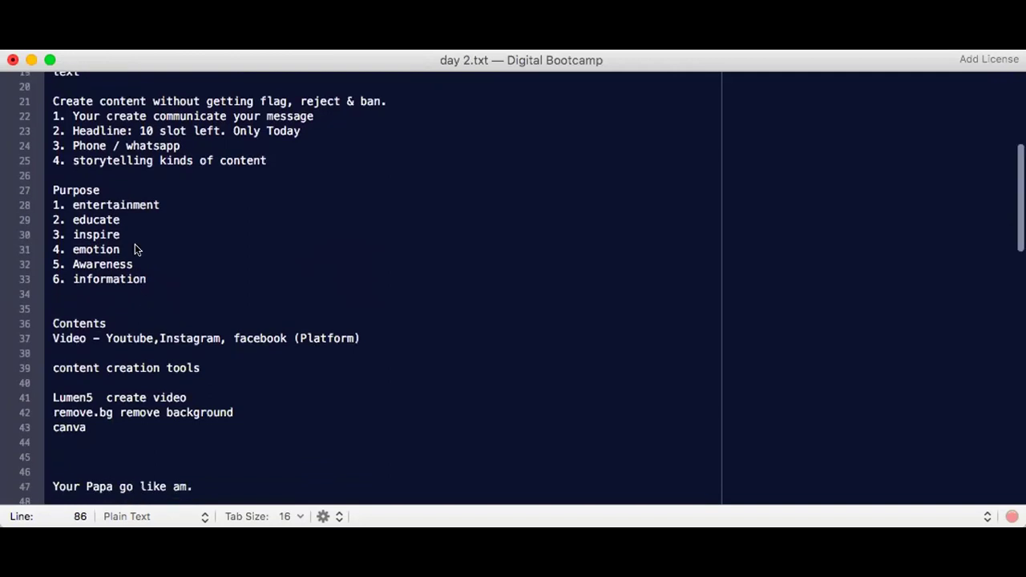
{"action": "scroll", "coordinate": [134, 250], "scroll_direction": "up", "scroll_amount": 5}
{"action": "scroll", "coordinate": [136, 247], "scroll_direction": "up", "scroll_amount": 2}
{"action": "scroll", "coordinate": [104, 288], "scroll_direction": "down", "scroll_amount": 4}
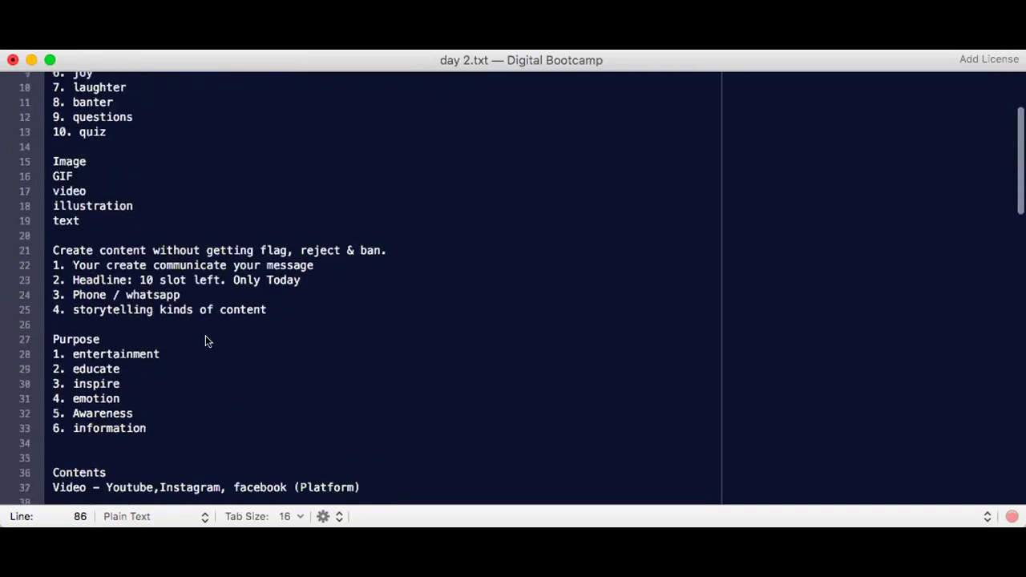
{"action": "scroll", "coordinate": [206, 331], "scroll_direction": "down", "scroll_amount": 2}
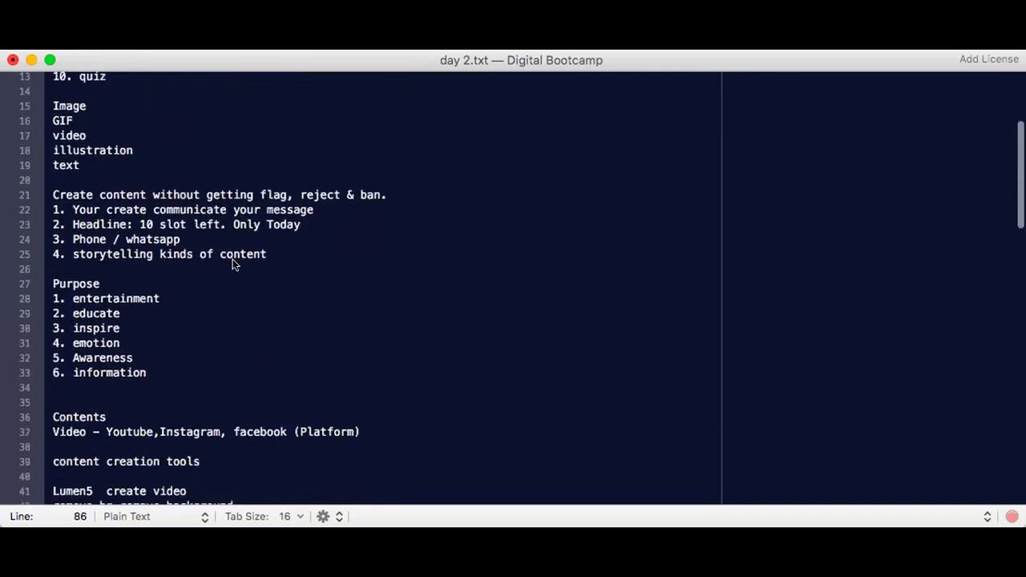
{"action": "scroll", "coordinate": [395, 275], "scroll_direction": "down", "scroll_amount": 4}
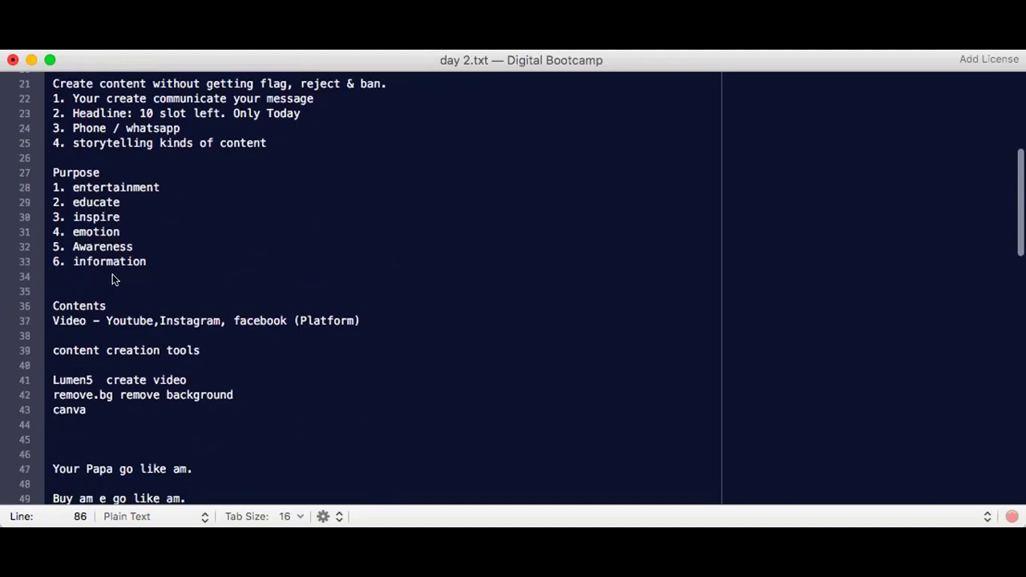
{"action": "scroll", "coordinate": [115, 280], "scroll_direction": "down", "scroll_amount": 3}
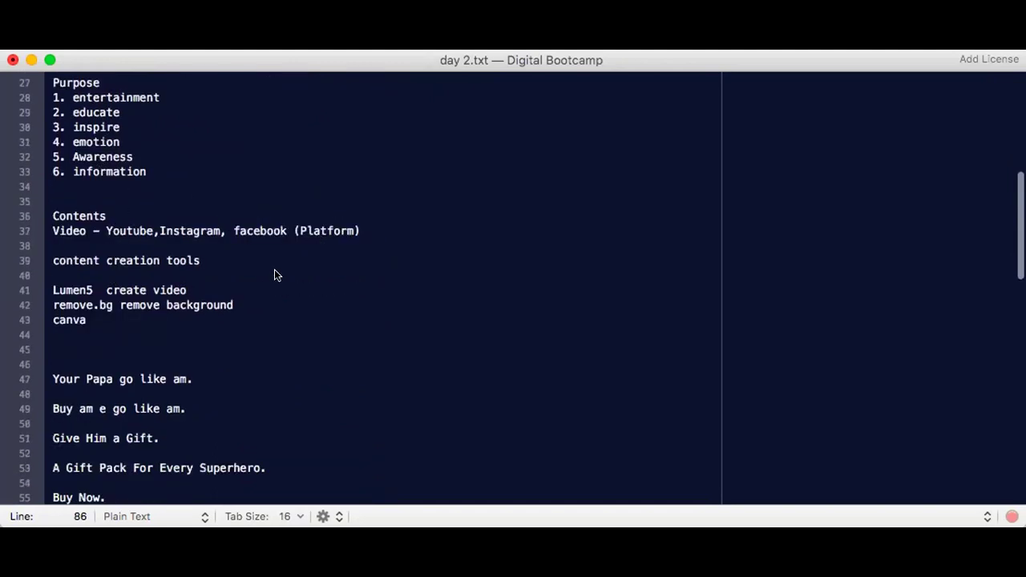
{"action": "scroll", "coordinate": [274, 275], "scroll_direction": "down", "scroll_amount": 3}
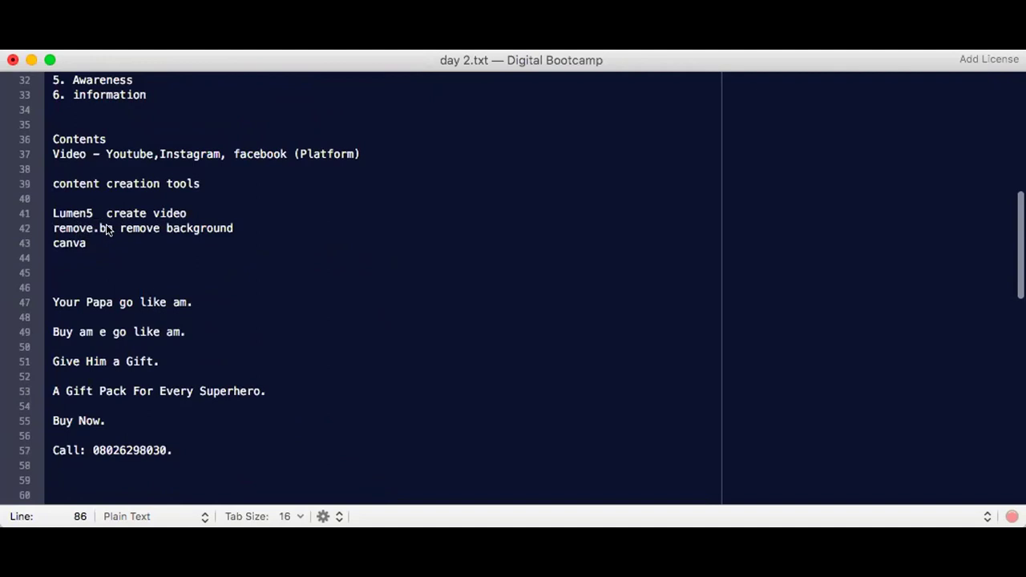
{"action": "scroll", "coordinate": [351, 287], "scroll_direction": "down", "scroll_amount": 5}
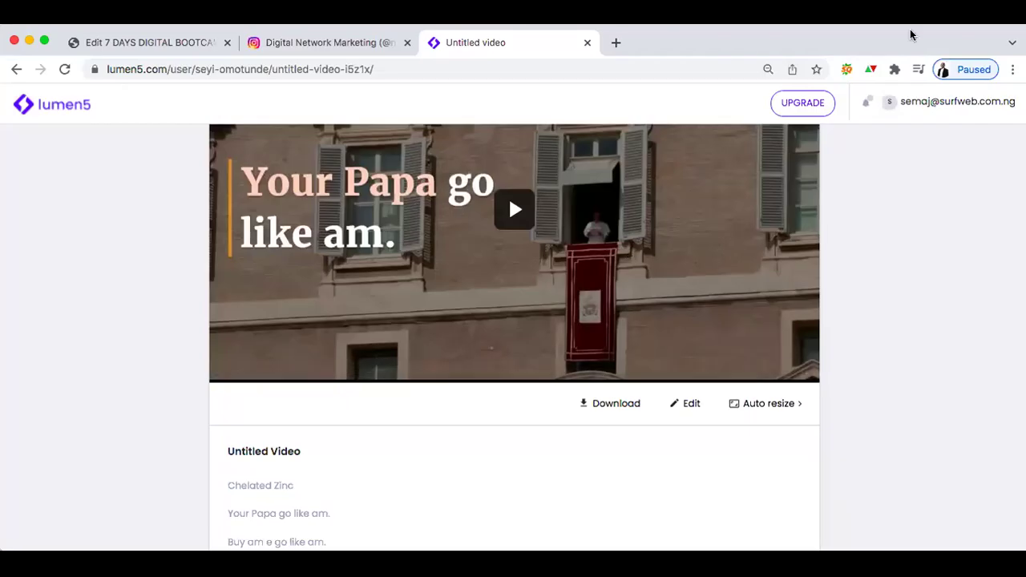
- Replace the Lumen5 page with remove.bg in the same tab and choose Upload Image
{"action": "left_click", "coordinate": [383, 73]}
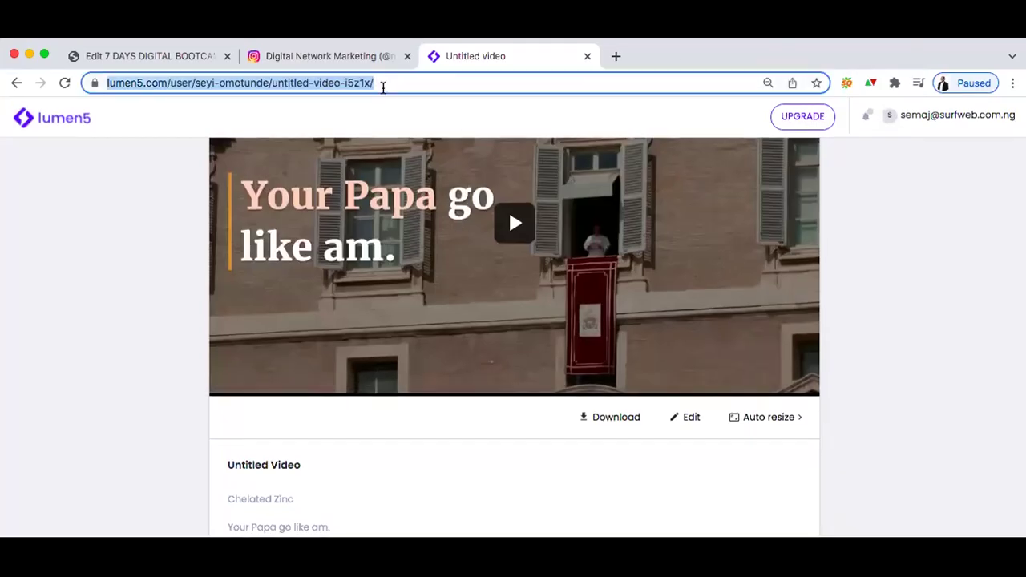
{"action": "type", "text": "re"}
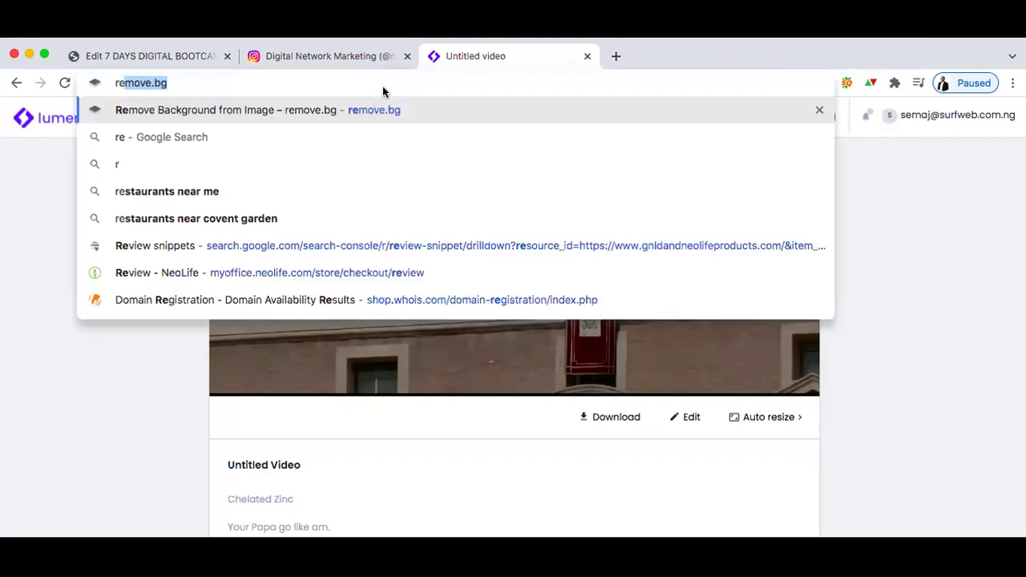
{"action": "key", "text": "Return"}
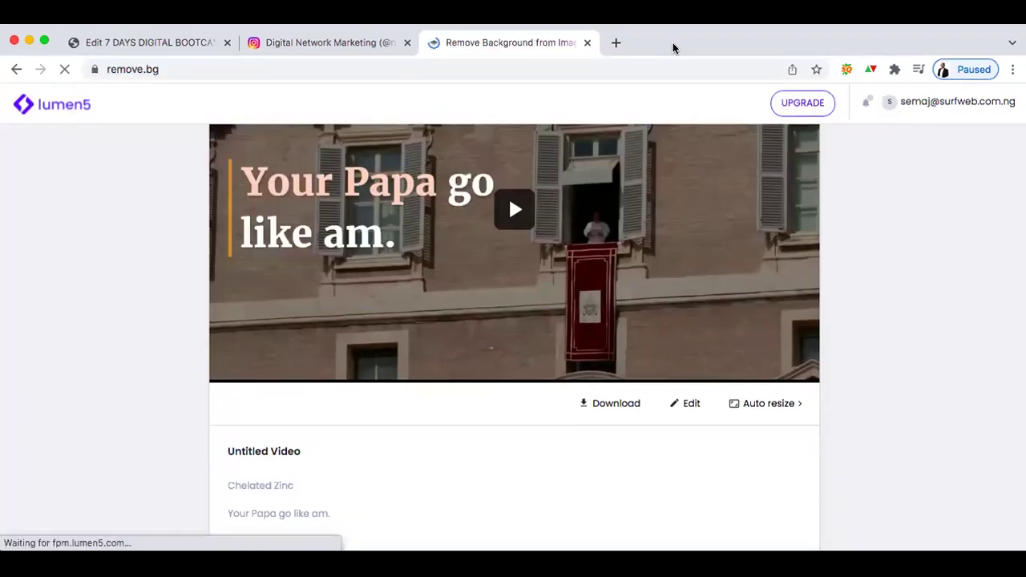
{"action": "scroll", "coordinate": [484, 256], "scroll_direction": "down", "scroll_amount": 3}
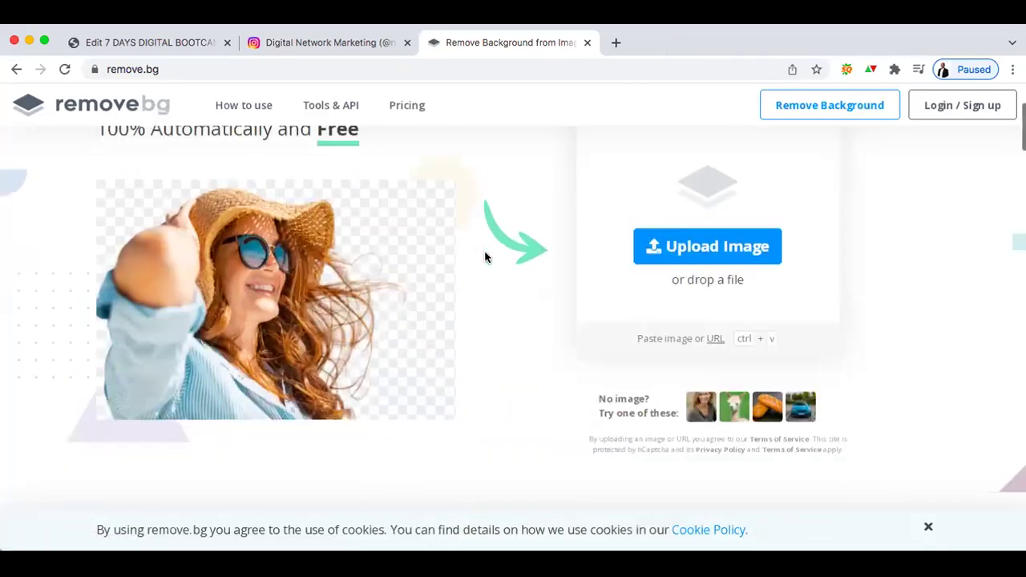
{"action": "left_click", "coordinate": [672, 246]}
- Pick Carotenoid.jpg from the Neolife Ads creative 2021 folder and upload it to remove.bg
{"action": "left_click", "coordinate": [578, 281]}
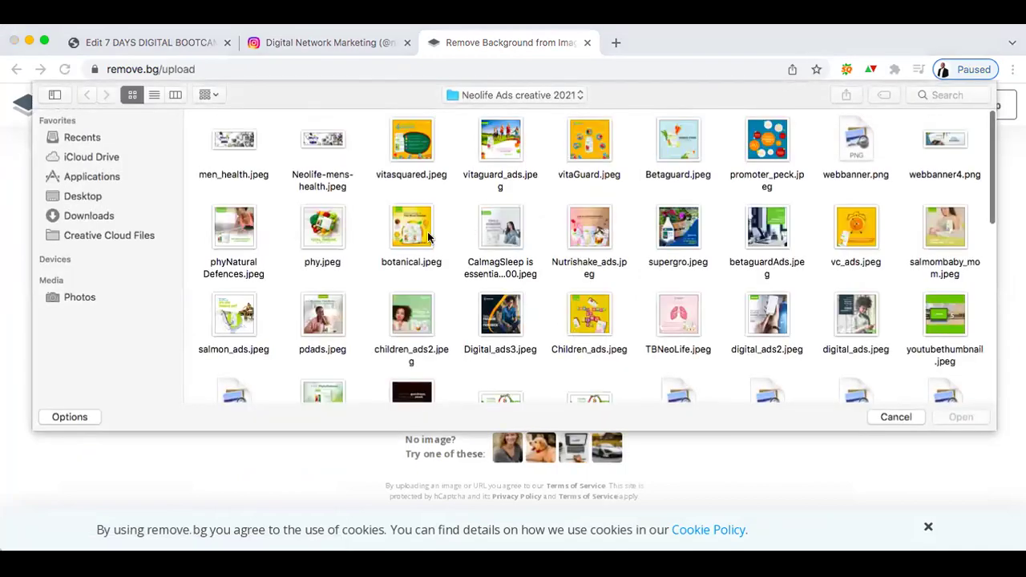
{"action": "scroll", "coordinate": [429, 295], "scroll_direction": "down", "scroll_amount": 1}
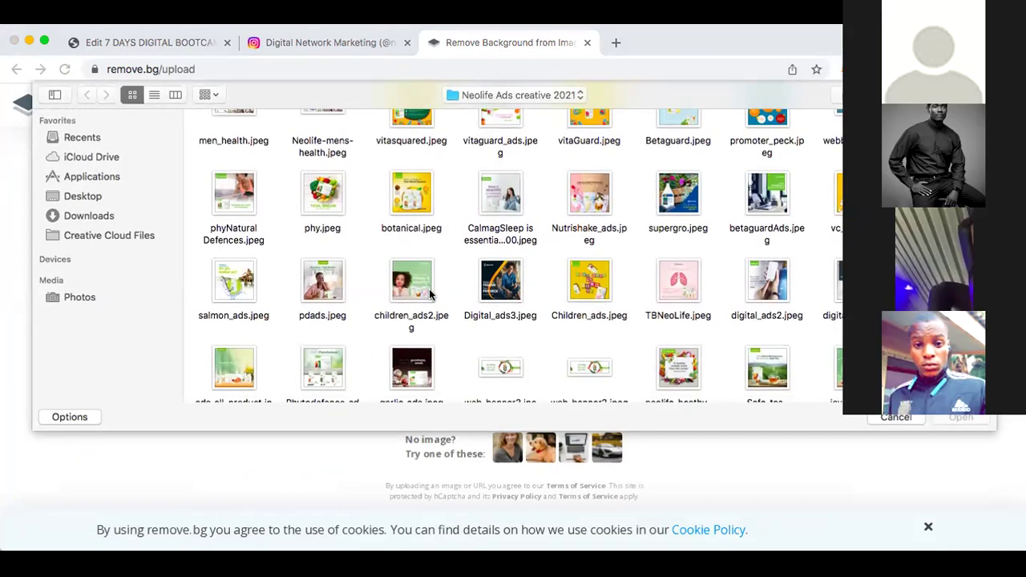
{"action": "scroll", "coordinate": [409, 278], "scroll_direction": "down", "scroll_amount": 2}
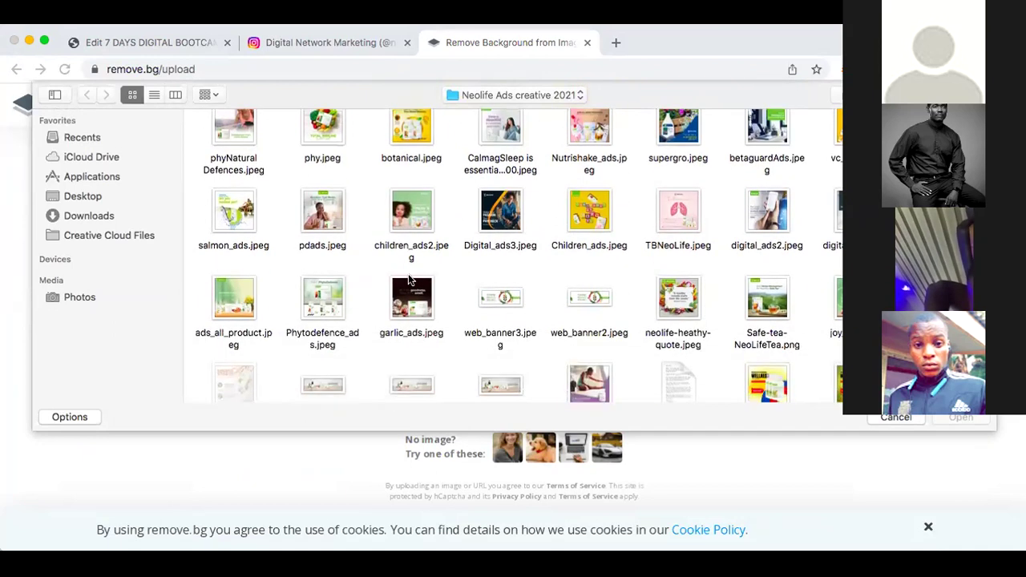
{"action": "scroll", "coordinate": [408, 276], "scroll_direction": "down", "scroll_amount": 4}
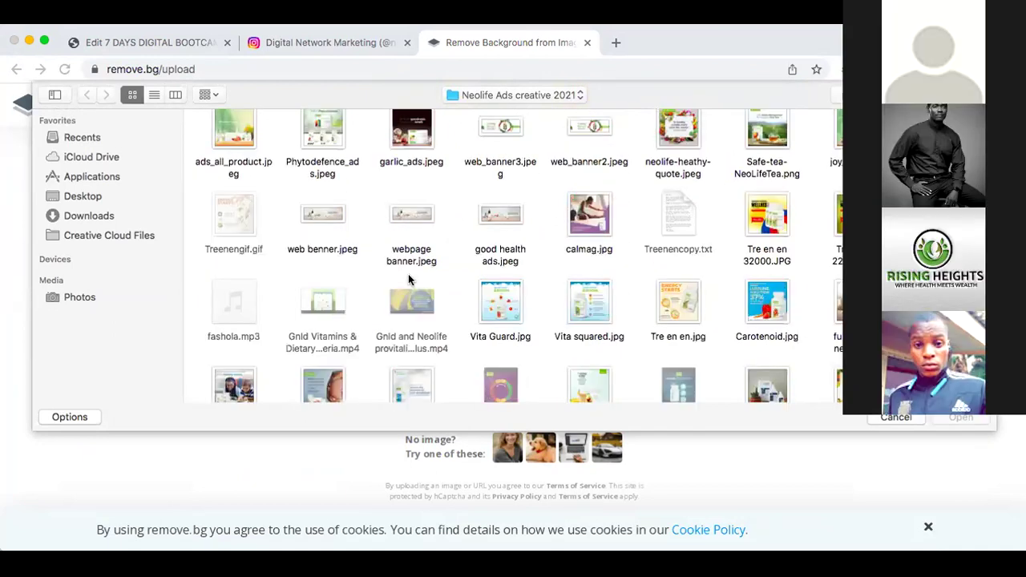
{"action": "scroll", "coordinate": [408, 273], "scroll_direction": "down", "scroll_amount": 2}
{"action": "scroll", "coordinate": [402, 329], "scroll_direction": "down", "scroll_amount": 2}
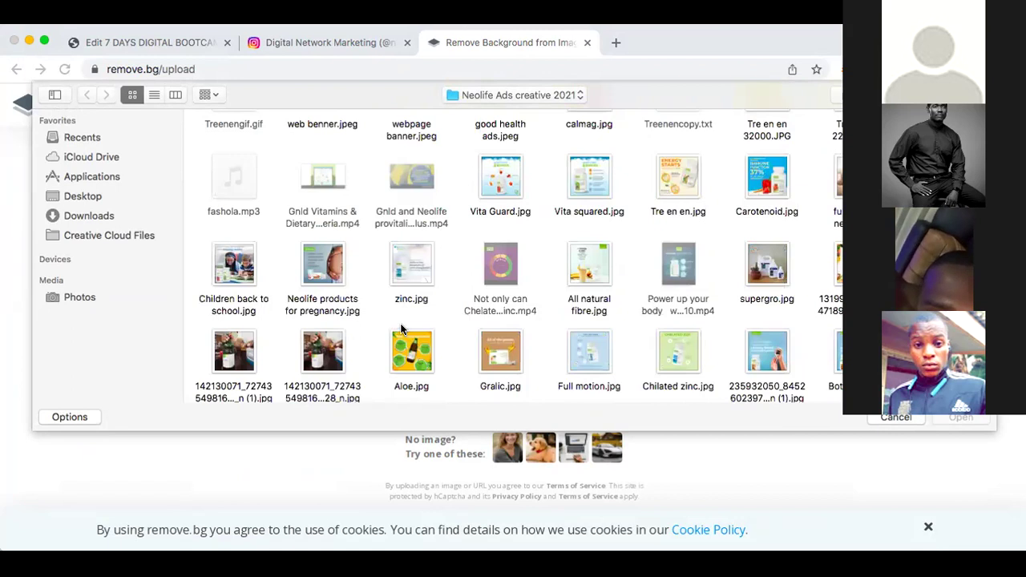
{"action": "scroll", "coordinate": [403, 329], "scroll_direction": "down", "scroll_amount": 3}
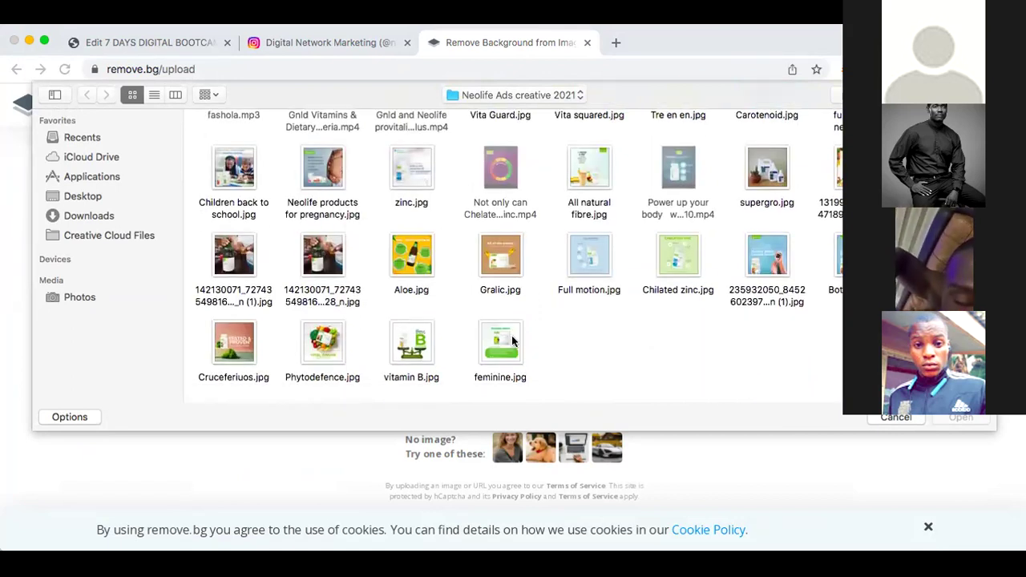
{"action": "scroll", "coordinate": [561, 289], "scroll_direction": "up", "scroll_amount": 1}
{"action": "scroll", "coordinate": [667, 238], "scroll_direction": "up", "scroll_amount": 2}
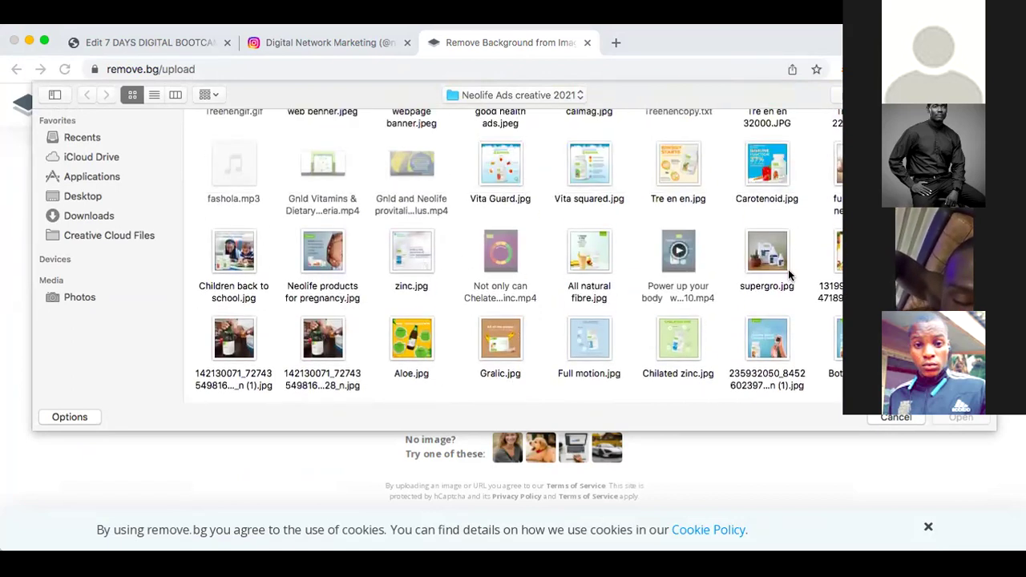
{"action": "scroll", "coordinate": [788, 270], "scroll_direction": "up", "scroll_amount": 3}
{"action": "left_click", "coordinate": [788, 270]}
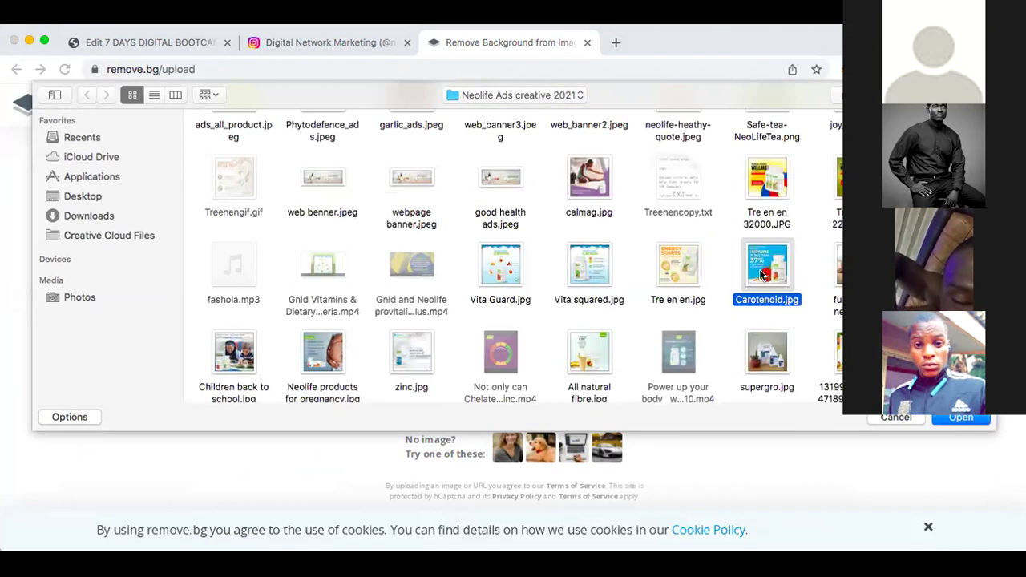
{"action": "scroll", "coordinate": [762, 275], "scroll_direction": "down", "scroll_amount": 1}
{"action": "double_click", "coordinate": [762, 275]}
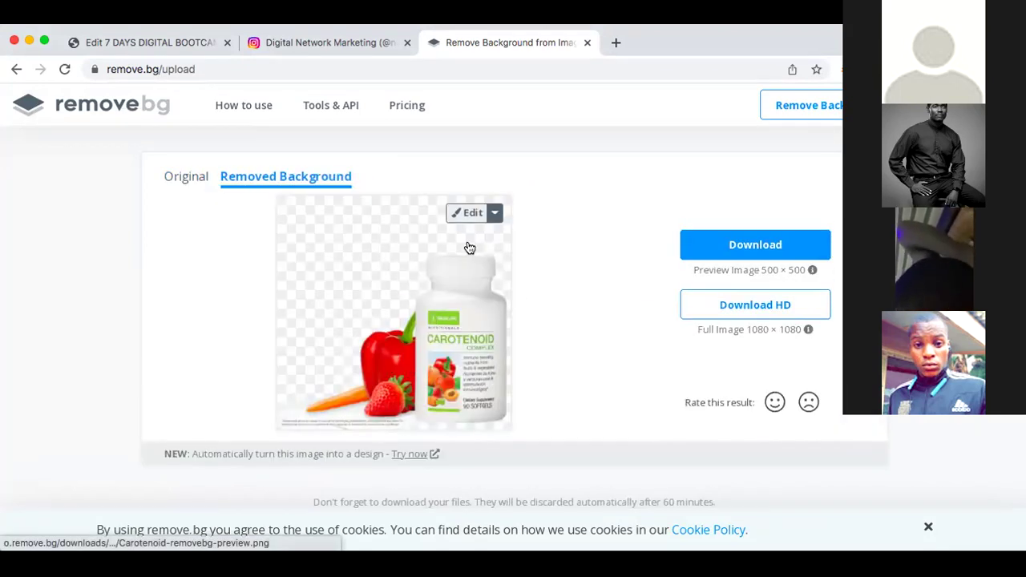
- Compare the Original and Removed Background views, download the transparent Carotenoid PNG, and close the tab
{"action": "left_click", "coordinate": [183, 176]}
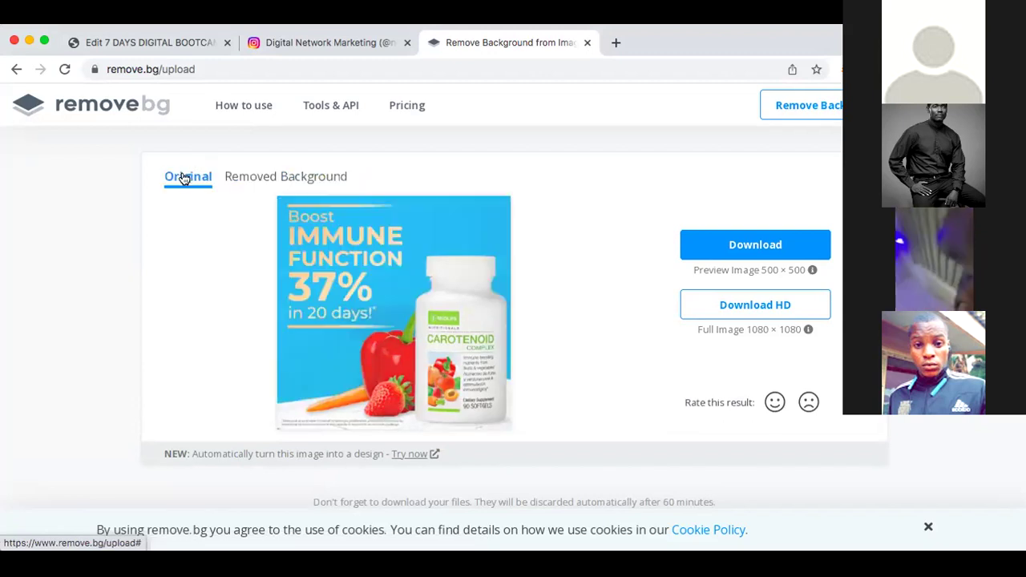
{"action": "left_click", "coordinate": [269, 176]}
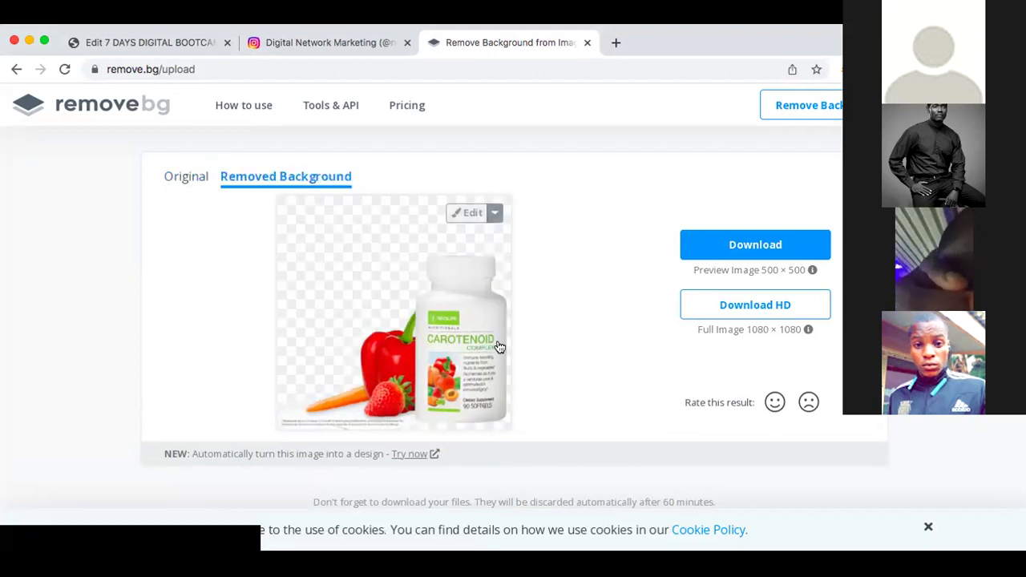
{"action": "scroll", "coordinate": [501, 344], "scroll_direction": "down", "scroll_amount": 2}
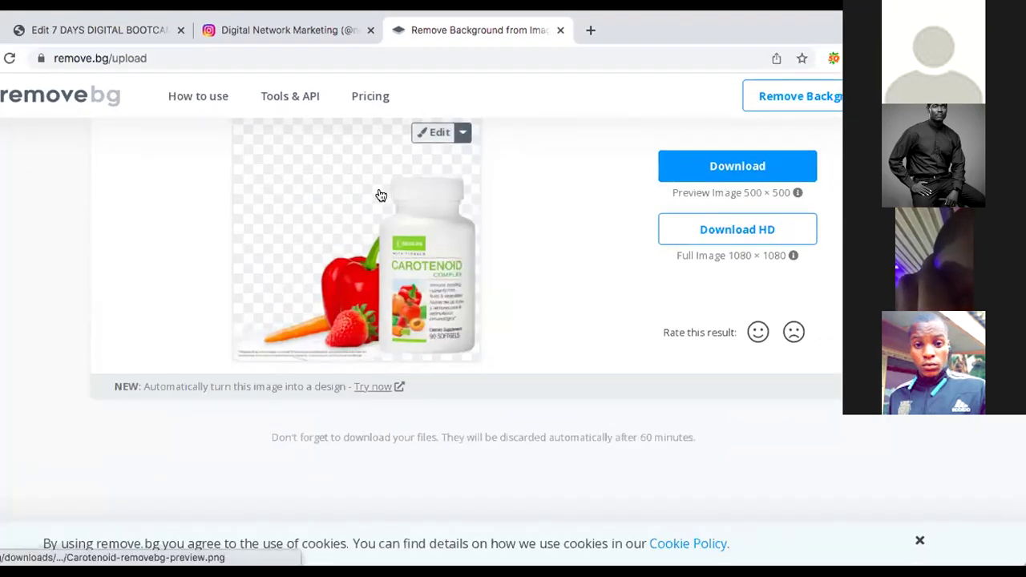
{"action": "left_click", "coordinate": [755, 164]}
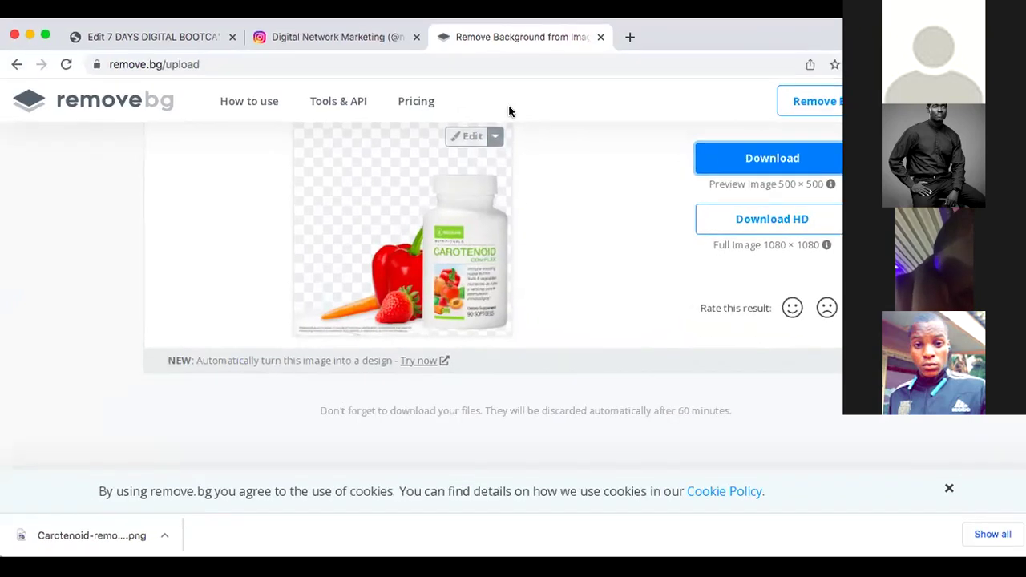
{"action": "left_click", "coordinate": [390, 218]}
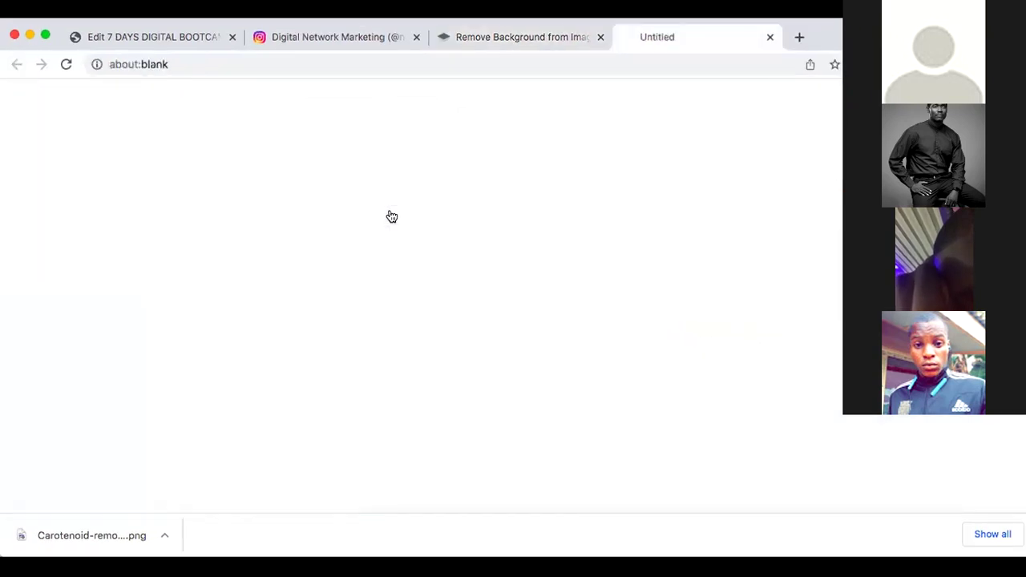
{"action": "left_click", "coordinate": [600, 38]}
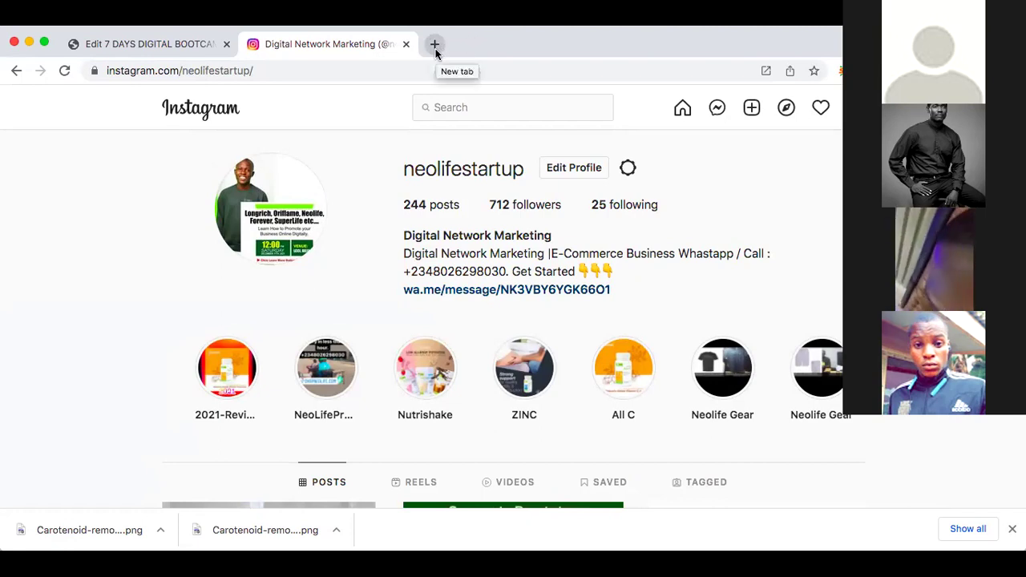
- Search Google for ymate, then load savefrom.net in a new tab
{"action": "left_click", "coordinate": [362, 73]}
{"action": "type", "text": "y"}
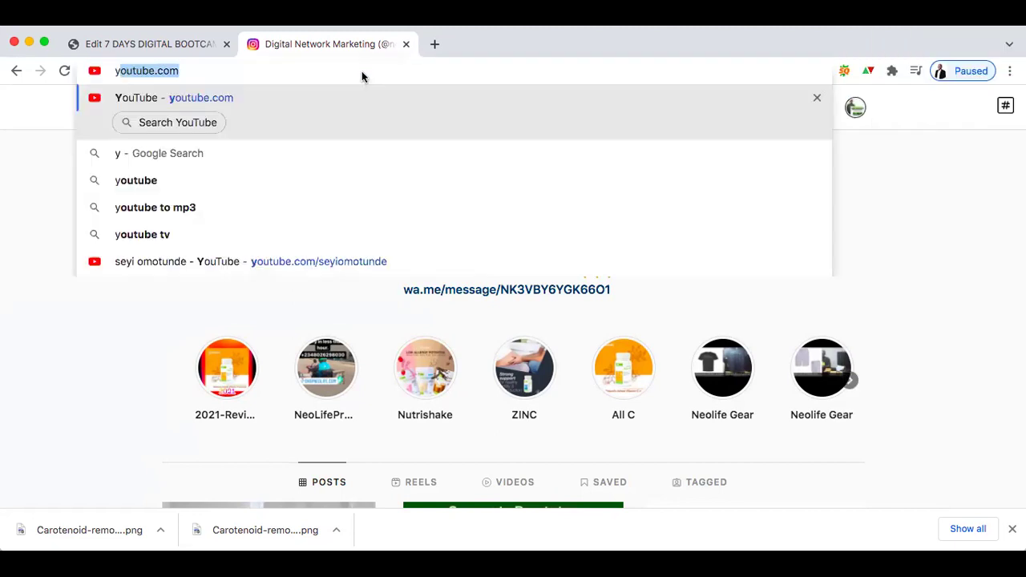
{"action": "type", "text": "mate"}
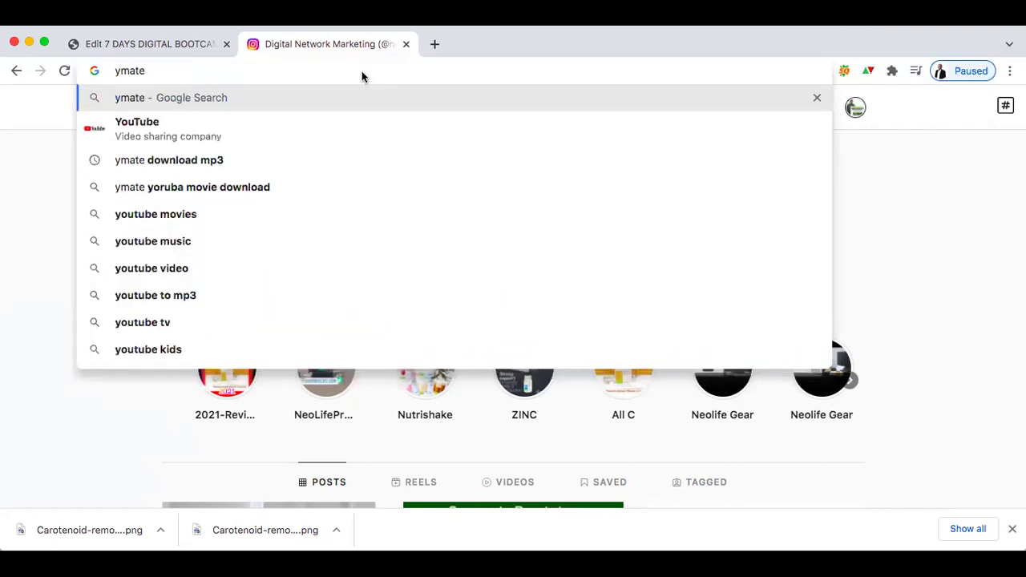
{"action": "key", "text": "Return"}
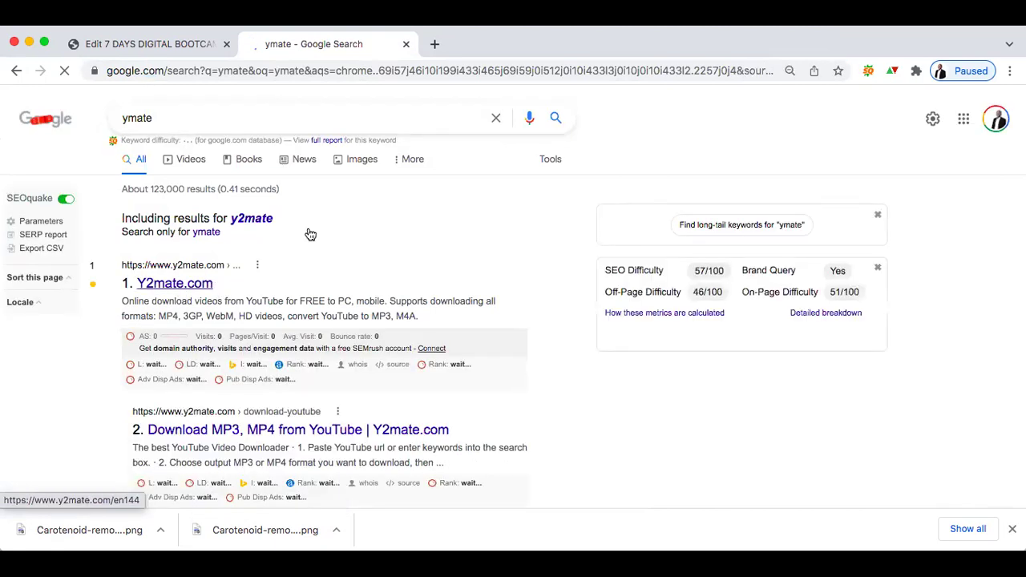
{"action": "left_click", "coordinate": [434, 44]}
{"action": "type", "text": "svae"}
{"action": "key", "text": "BackSpace"}
{"action": "key", "text": "BackSpace"}
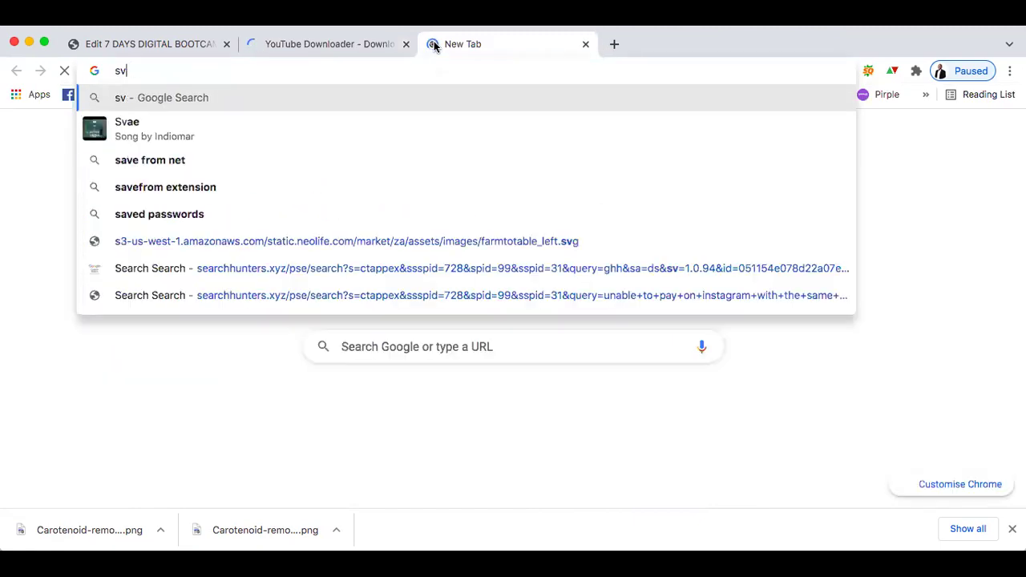
{"action": "key", "text": "BackSpace"}
{"action": "type", "text": "avefrom.net"}
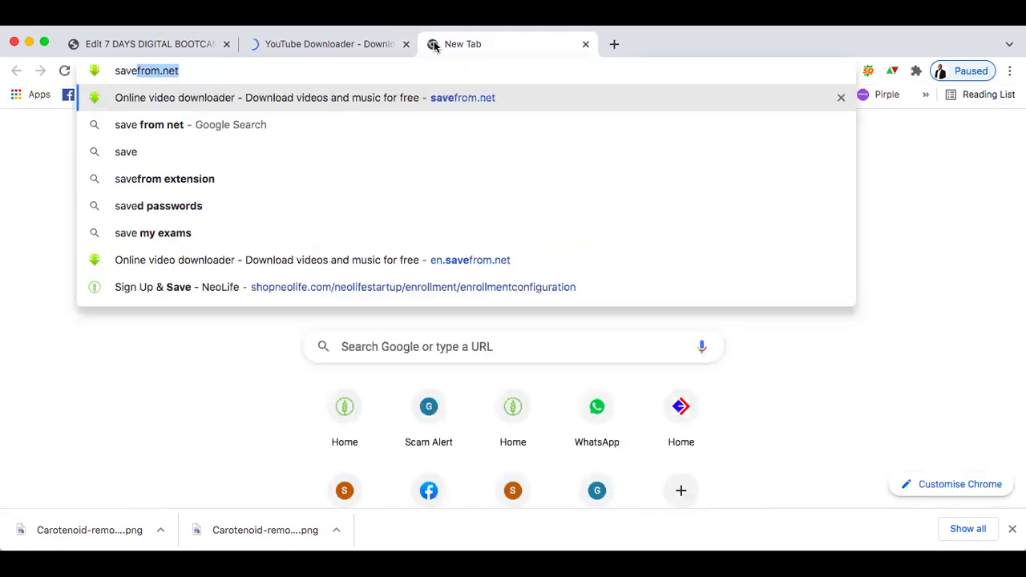
{"action": "key", "text": "Return"}
- Check the y2mate and savefrom.net tabs, then load instagram.com in a new tab
{"action": "left_click", "coordinate": [347, 51]}
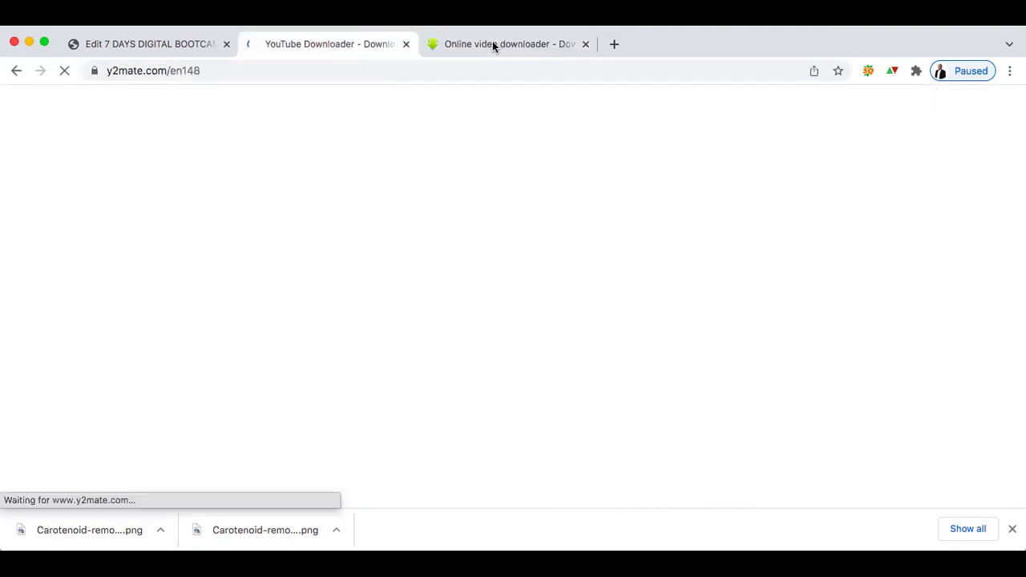
{"action": "left_click", "coordinate": [518, 50]}
{"action": "left_click", "coordinate": [362, 43]}
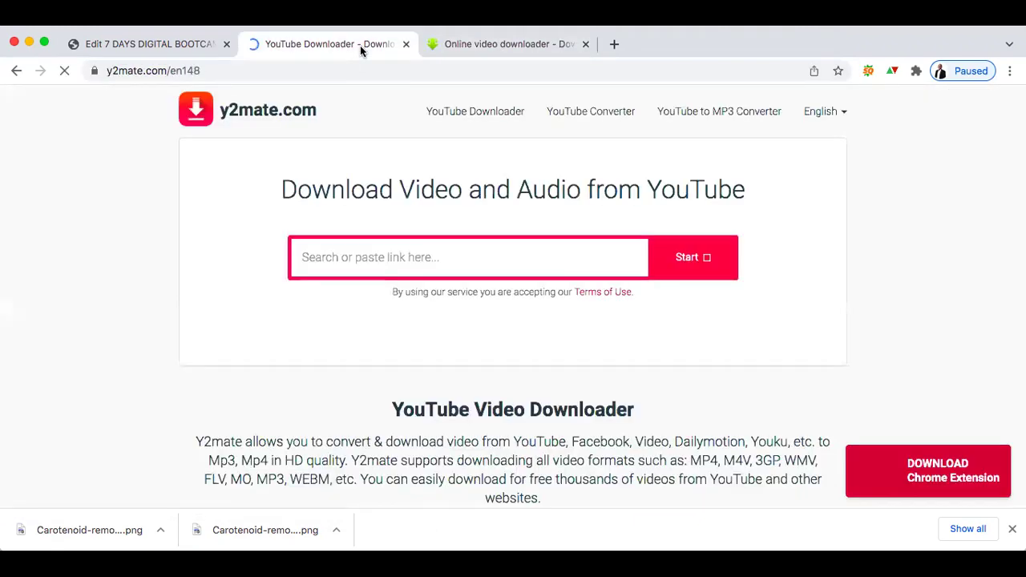
{"action": "left_click", "coordinate": [616, 45]}
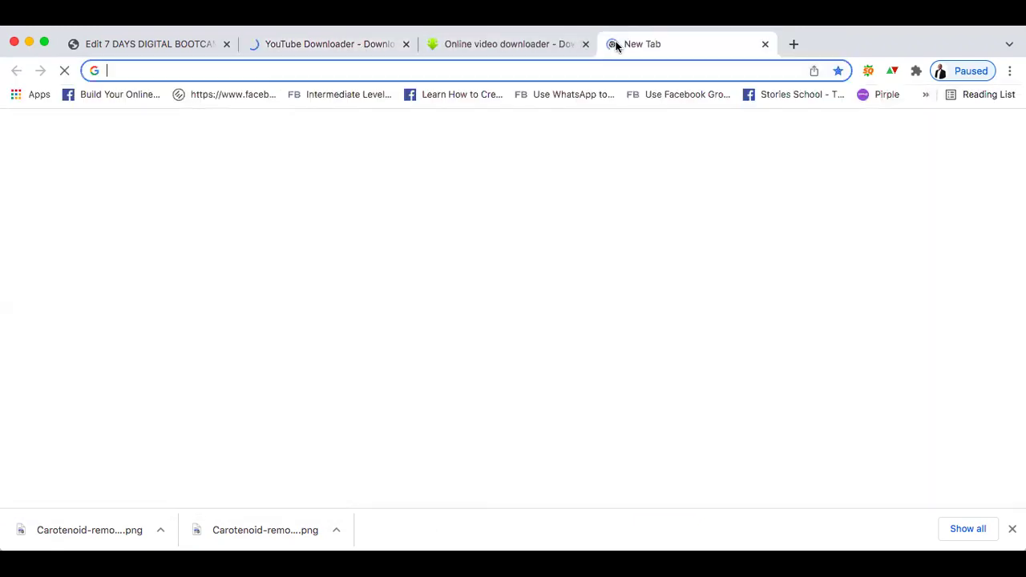
{"action": "type", "text": "ints"}
{"action": "key", "text": "BackSpace"}
{"action": "key", "text": "BackSpace"}
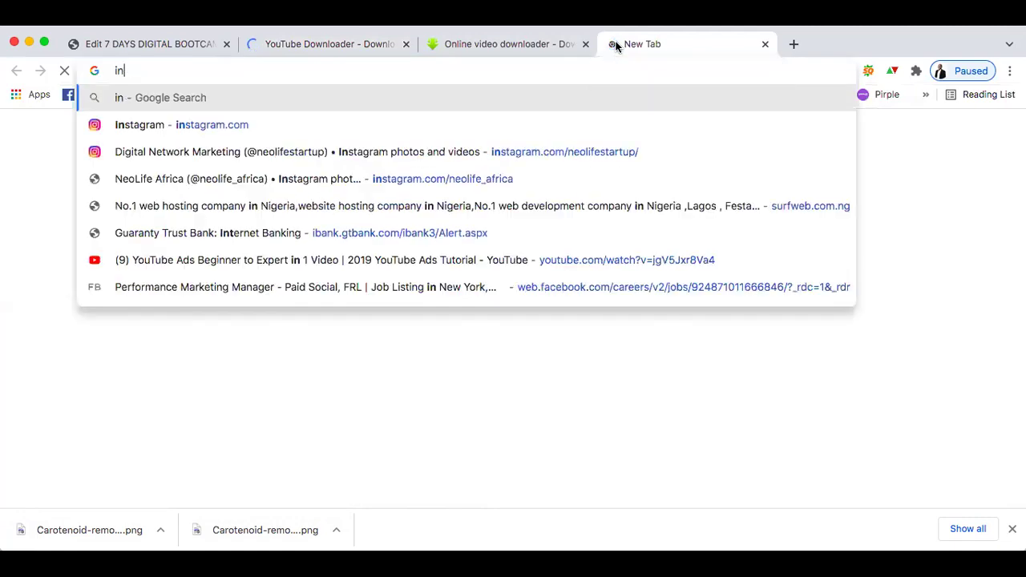
{"action": "type", "text": "sta"}
{"action": "key", "text": "Return"}
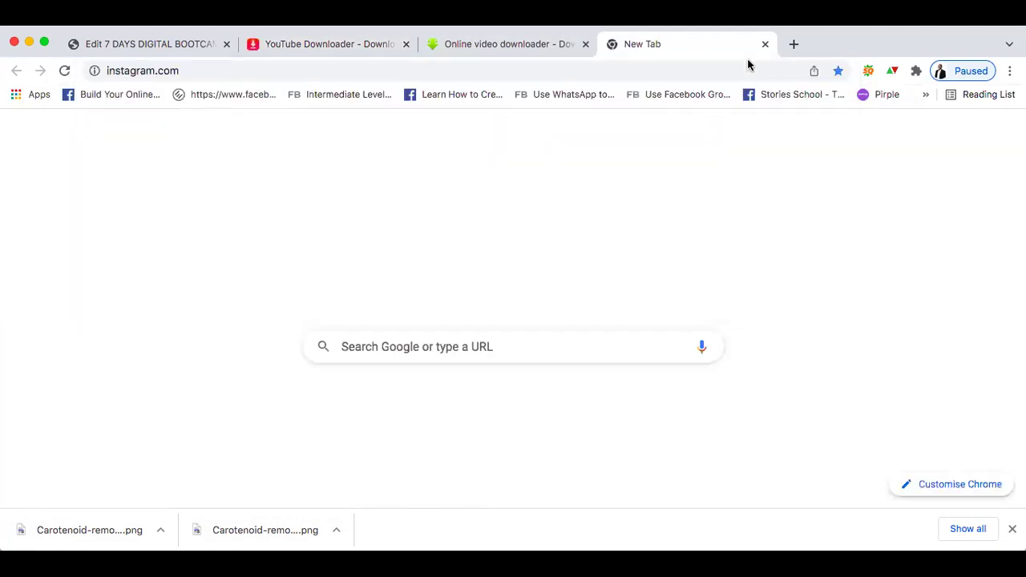
- Try downloadgram.com in another new tab and close it once it fails to load
{"action": "left_click", "coordinate": [461, 48]}
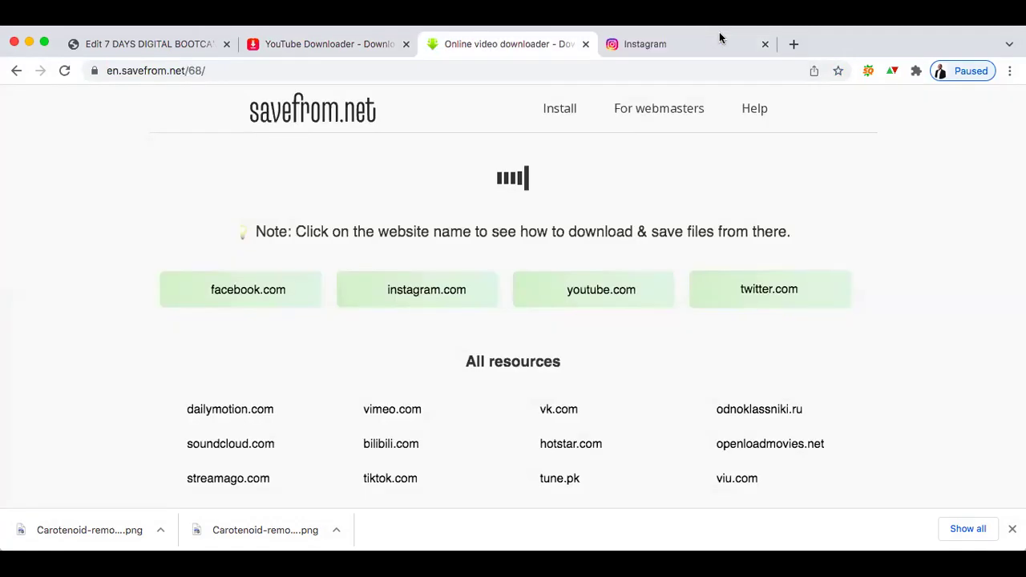
{"action": "left_click", "coordinate": [792, 44]}
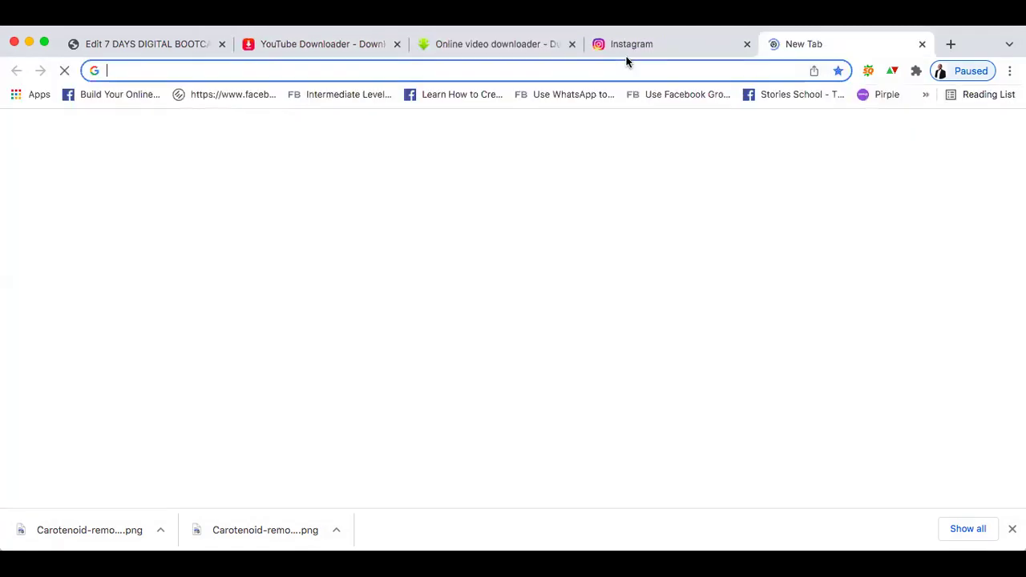
{"action": "type", "text": "d"}
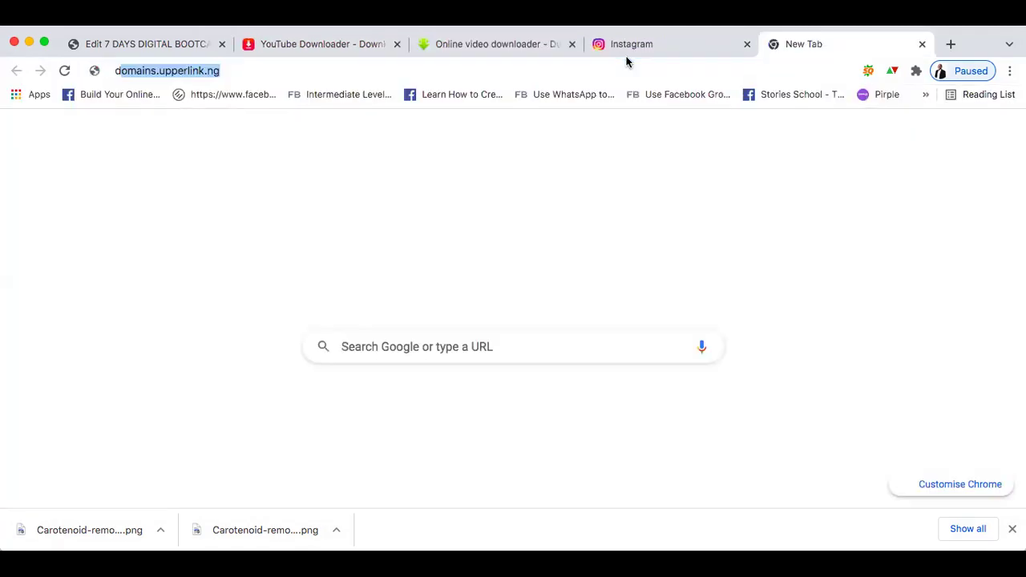
{"action": "type", "text": "owno"}
{"action": "key", "text": "BackSpace"}
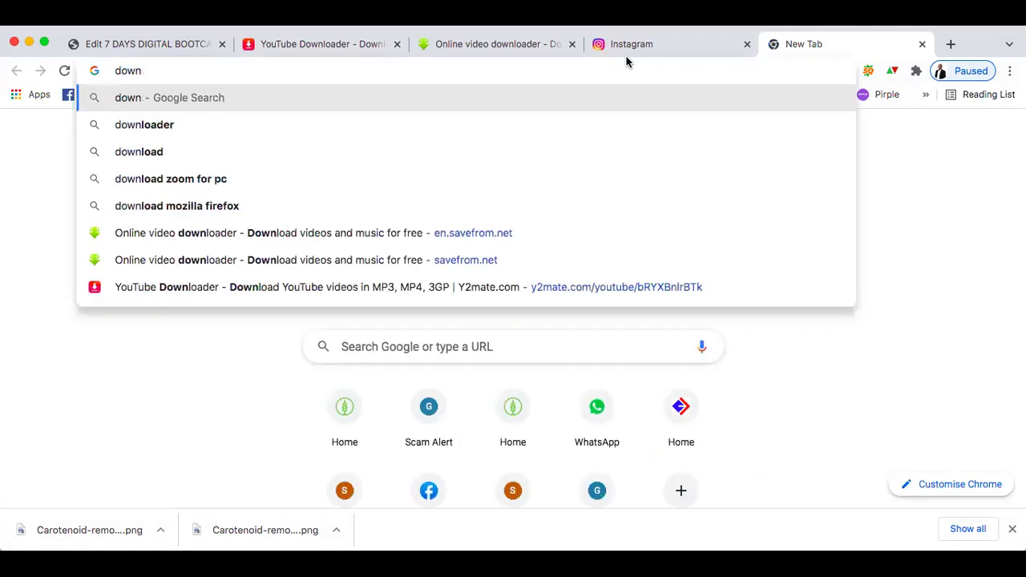
{"action": "type", "text": "loadg"}
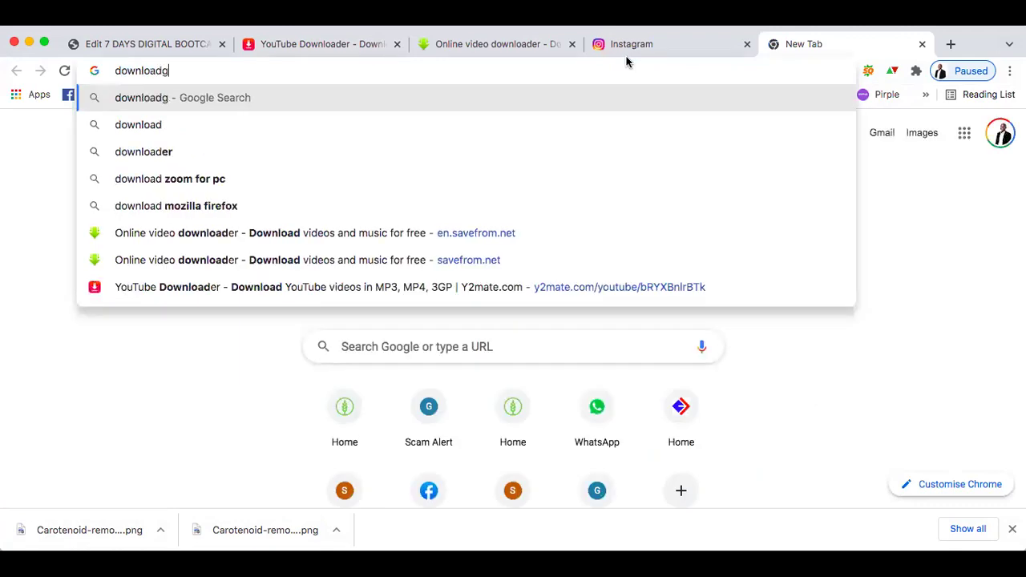
{"action": "type", "text": "ram.com"}
{"action": "key", "text": "Return"}
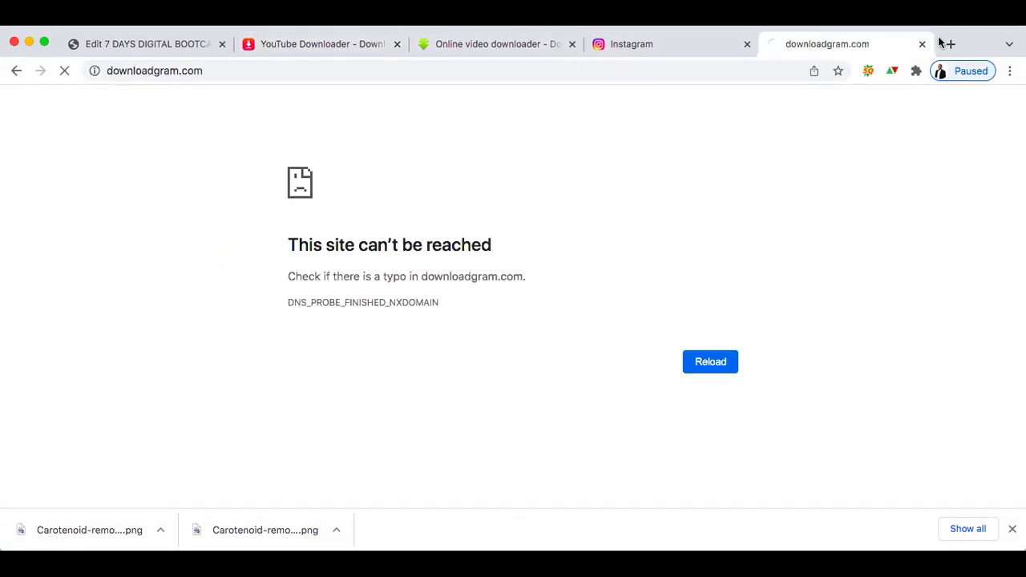
{"action": "left_click", "coordinate": [922, 44]}
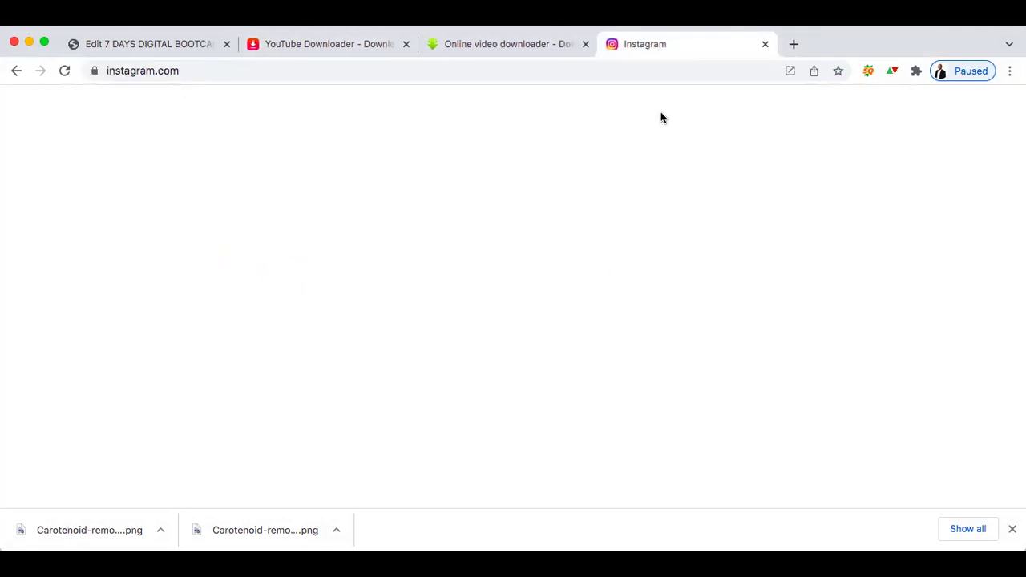
- Open the neolife_africa profile and its Ease Your Janu-worries post
{"action": "scroll", "coordinate": [618, 252], "scroll_direction": "down", "scroll_amount": 2}
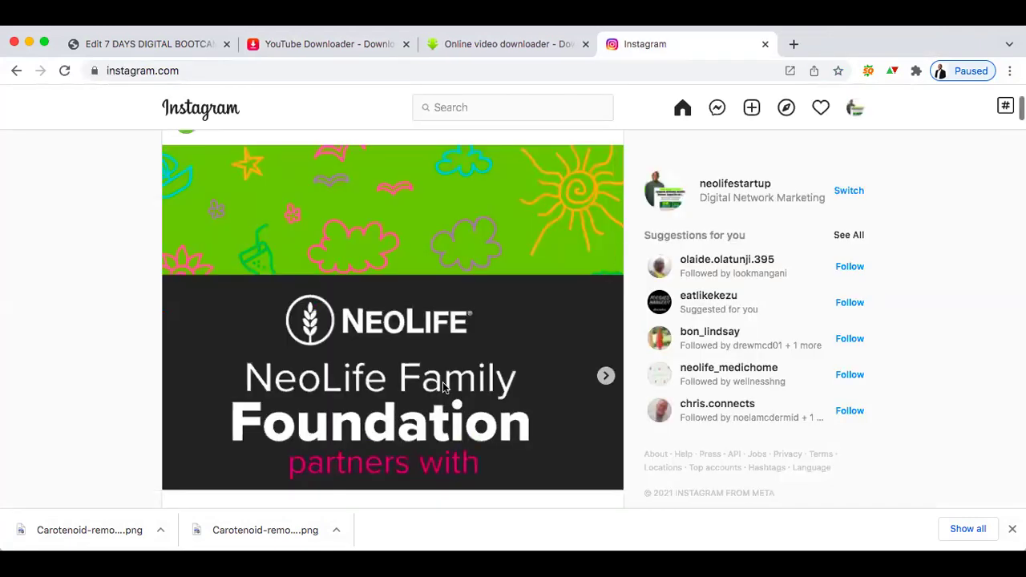
{"action": "scroll", "coordinate": [271, 268], "scroll_direction": "up", "scroll_amount": 1}
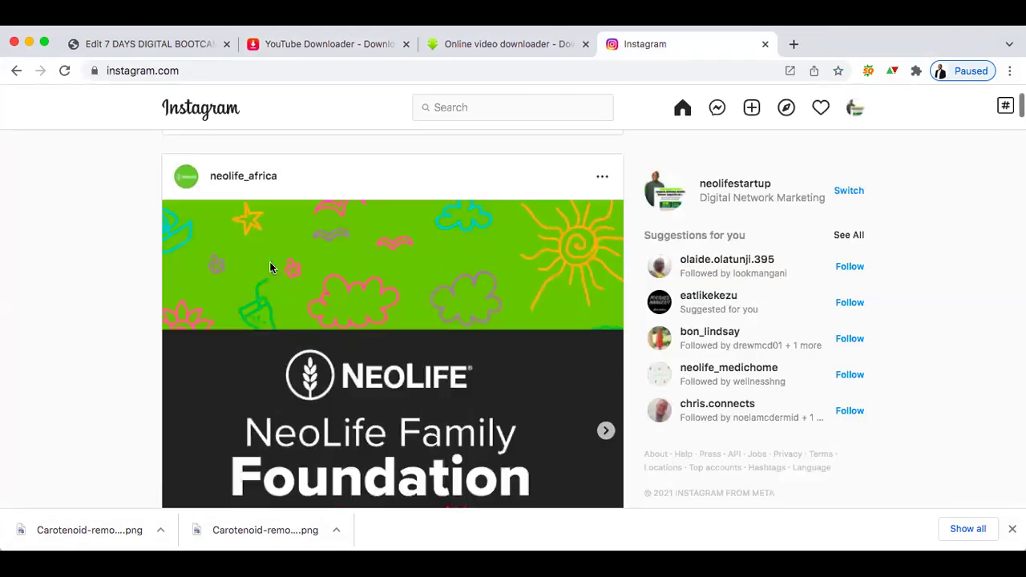
{"action": "left_click", "coordinate": [225, 179]}
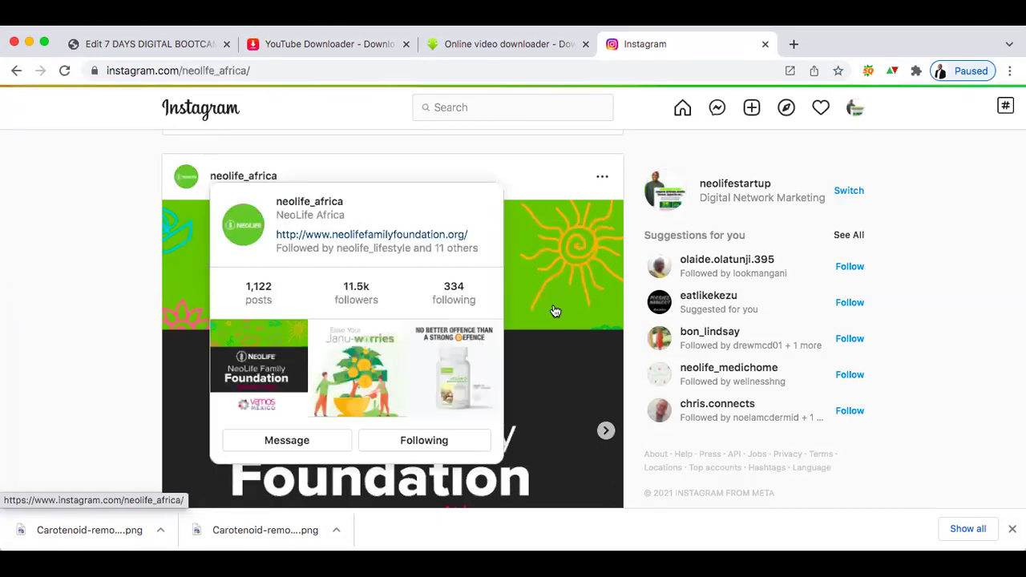
{"action": "scroll", "coordinate": [515, 348], "scroll_direction": "down", "scroll_amount": 3}
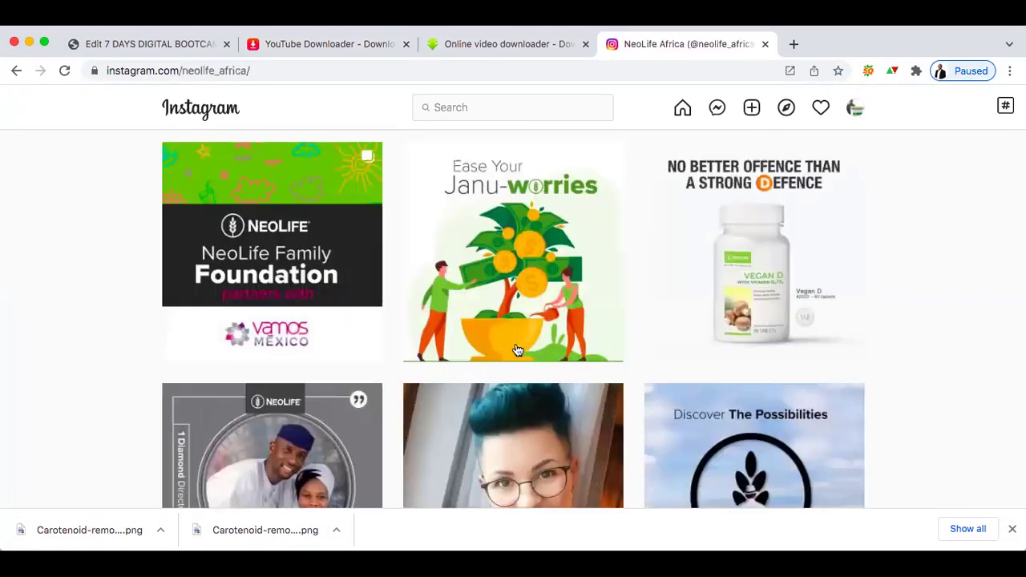
{"action": "scroll", "coordinate": [515, 348], "scroll_direction": "up", "scroll_amount": 1}
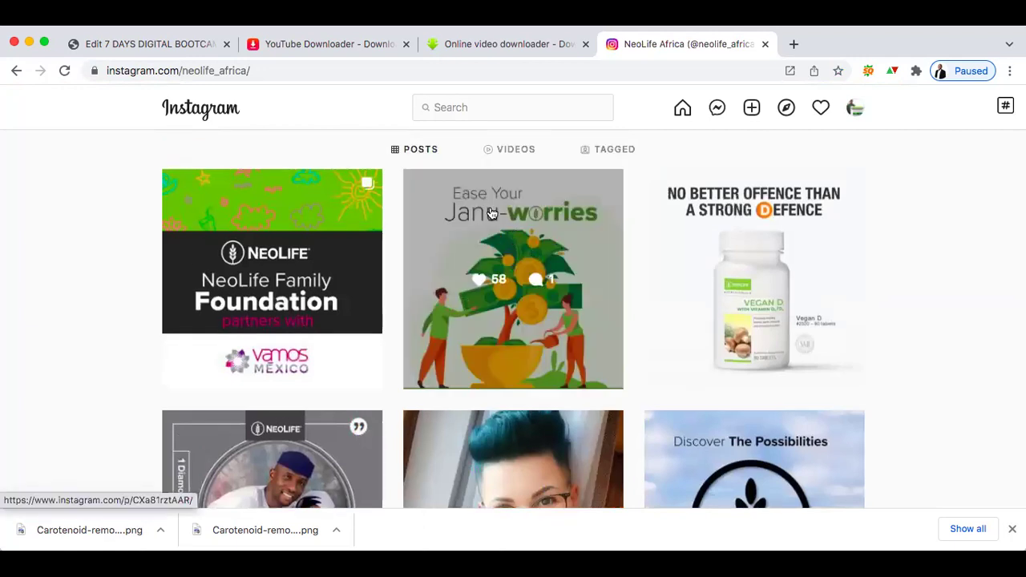
{"action": "left_click", "coordinate": [490, 213]}
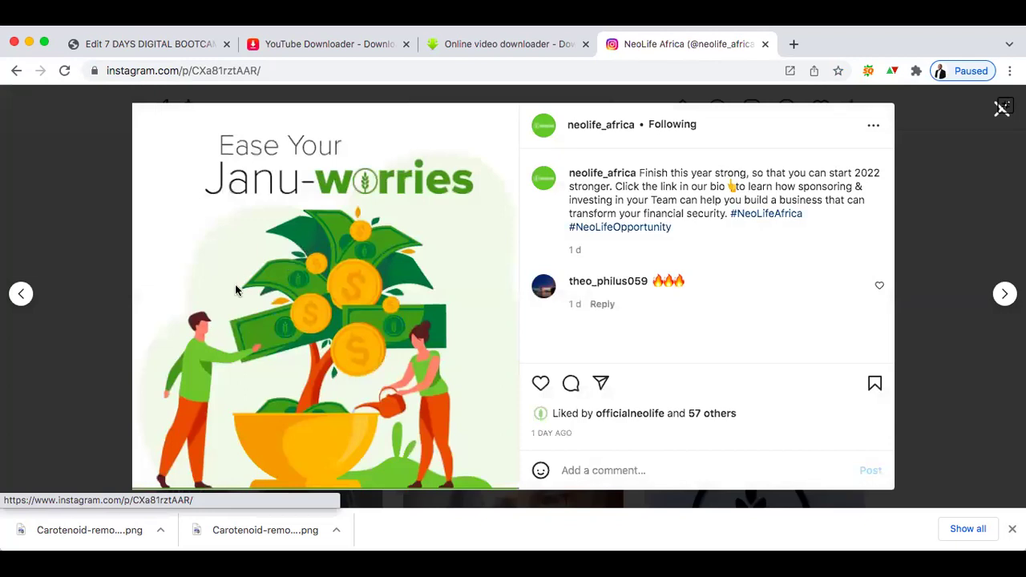
- Copy the post's web address from the address bar
{"action": "right_click", "coordinate": [169, 71]}
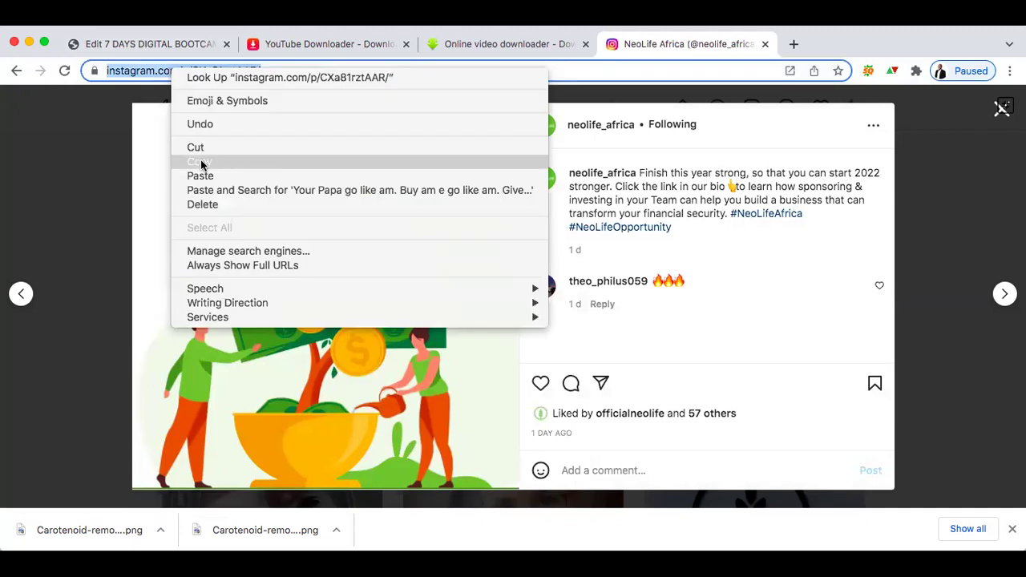
{"action": "left_click", "coordinate": [199, 161]}
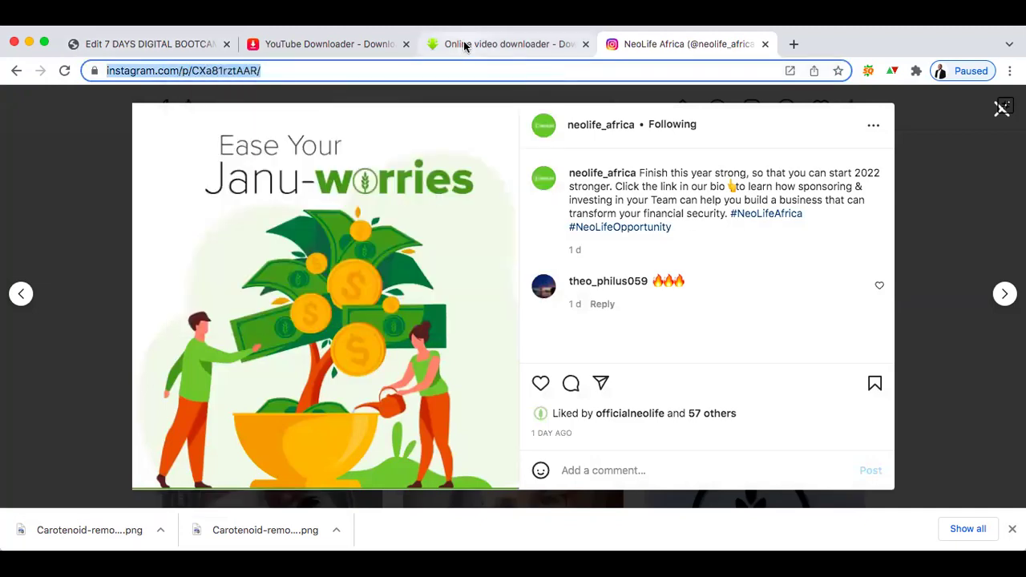
{"action": "left_click", "coordinate": [464, 44]}
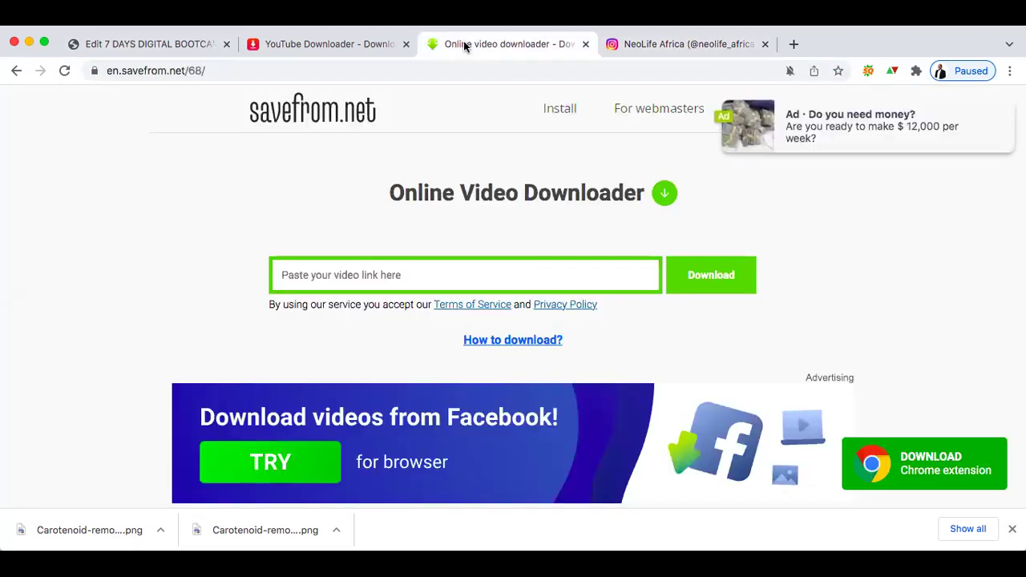
- Paste the Janu-worries post link into savefrom.net, download it as a JPG, and open the file
{"action": "left_click", "coordinate": [358, 279]}
{"action": "key", "text": "ctrl+v"}
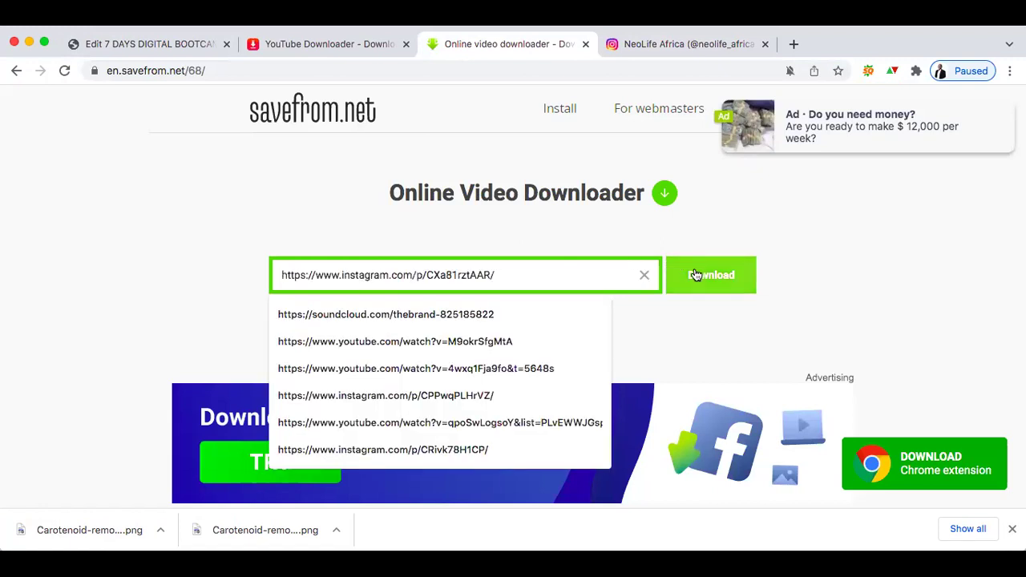
{"action": "left_click", "coordinate": [693, 272]}
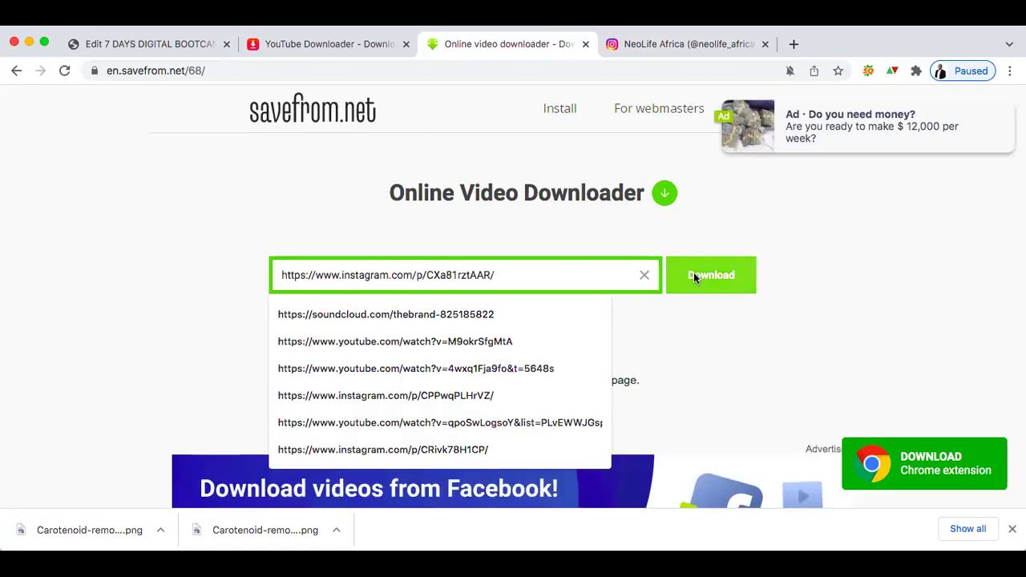
{"action": "left_click", "coordinate": [829, 270]}
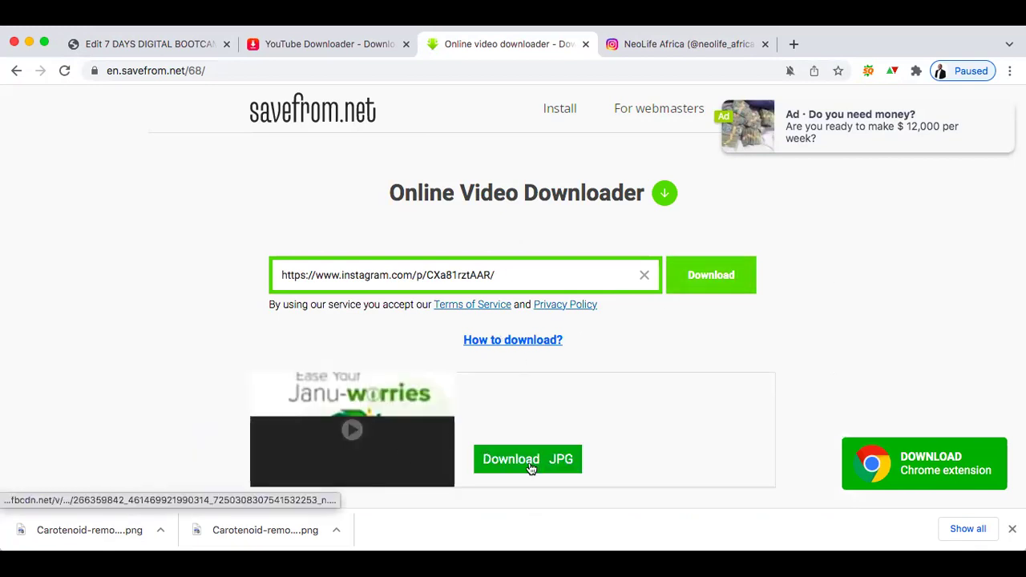
{"action": "left_click", "coordinate": [530, 462]}
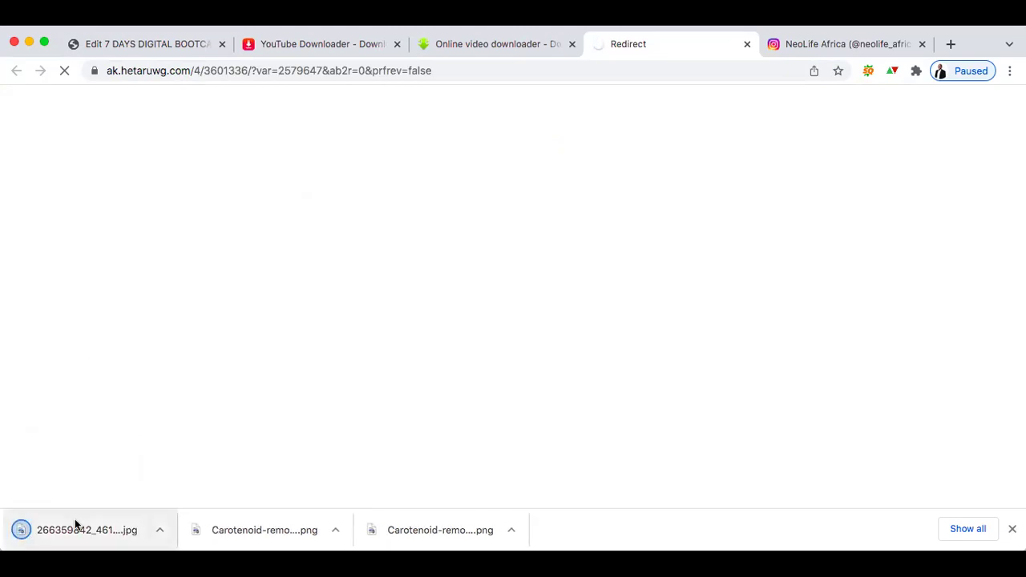
{"action": "left_click", "coordinate": [77, 519]}
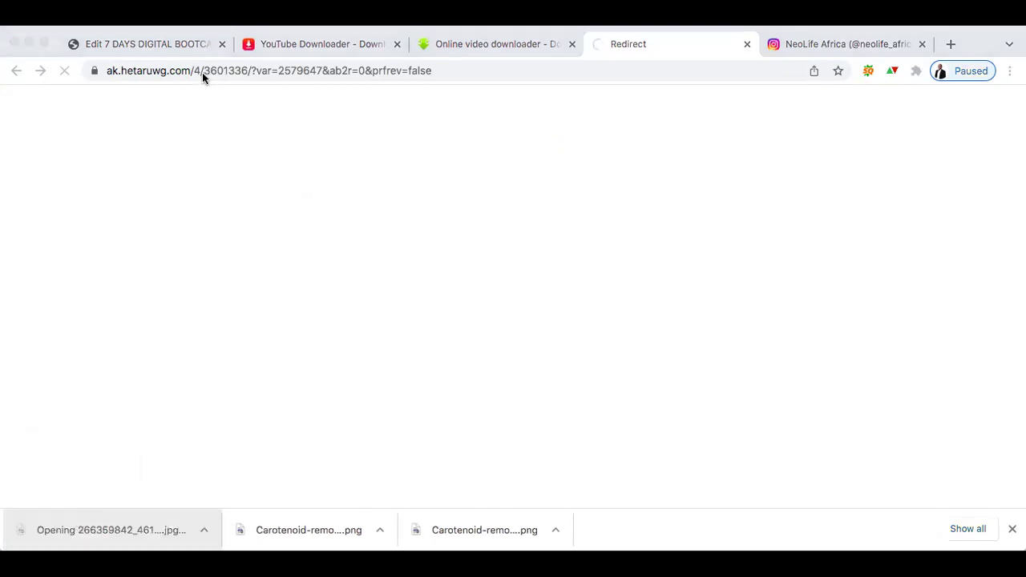
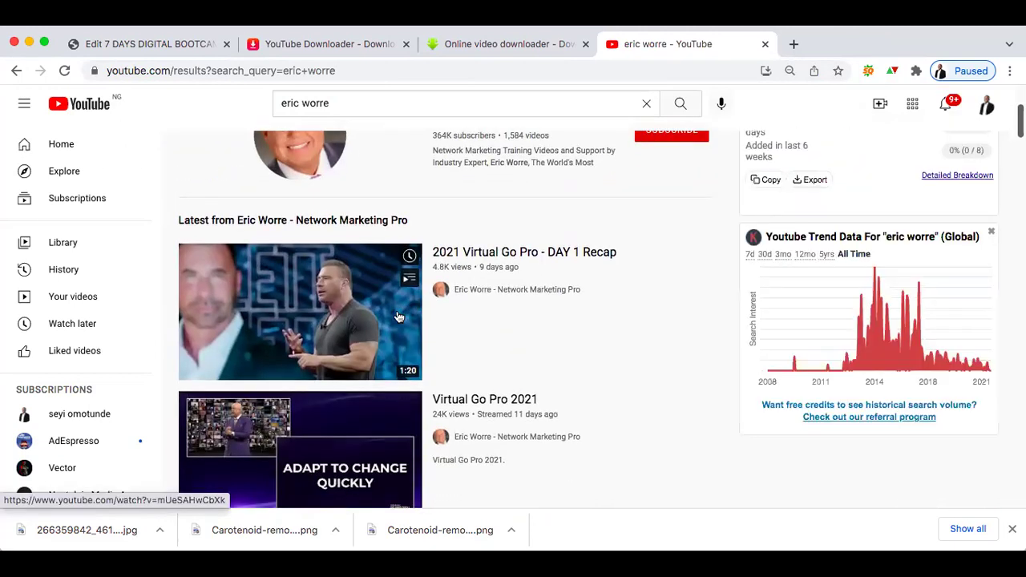
- Copy the web address of the '2021 Virtual Go Pro - DAY 1 Recap' video, pause it, and go to y2mate
{"action": "left_click", "coordinate": [367, 318]}
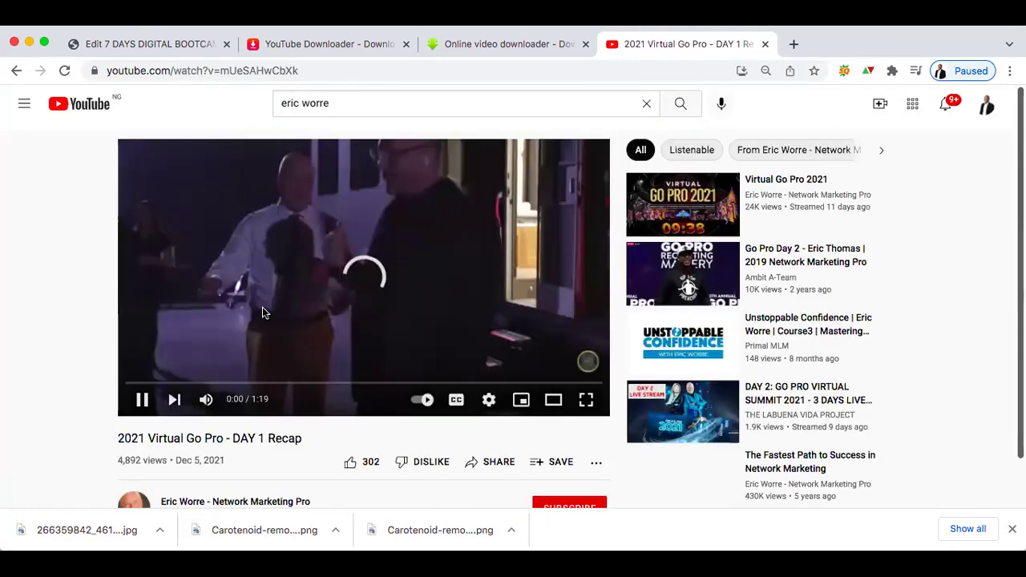
{"action": "left_click", "coordinate": [239, 72]}
{"action": "key", "text": "super+c"}
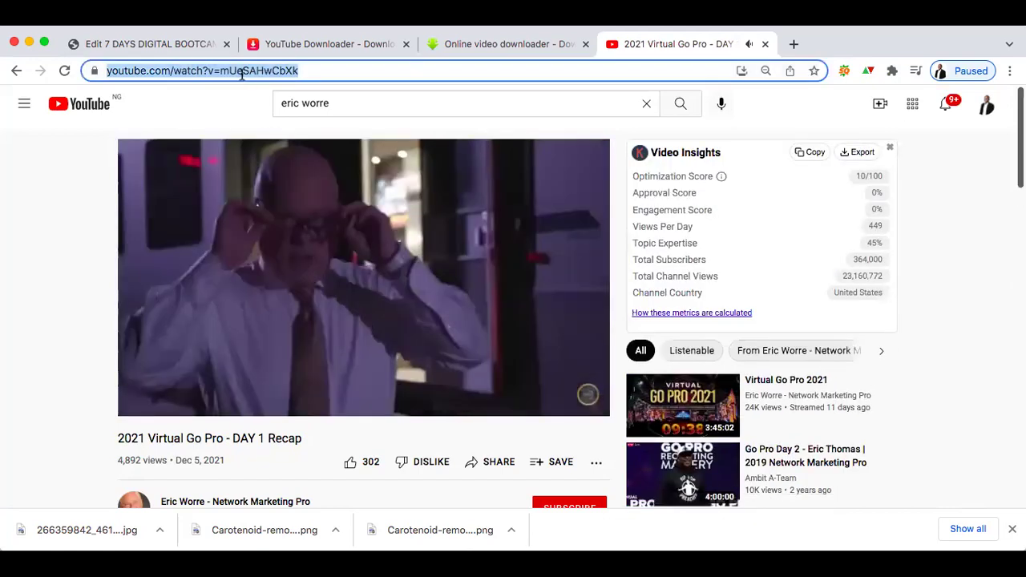
{"action": "right_click", "coordinate": [242, 71]}
{"action": "left_click", "coordinate": [281, 165]}
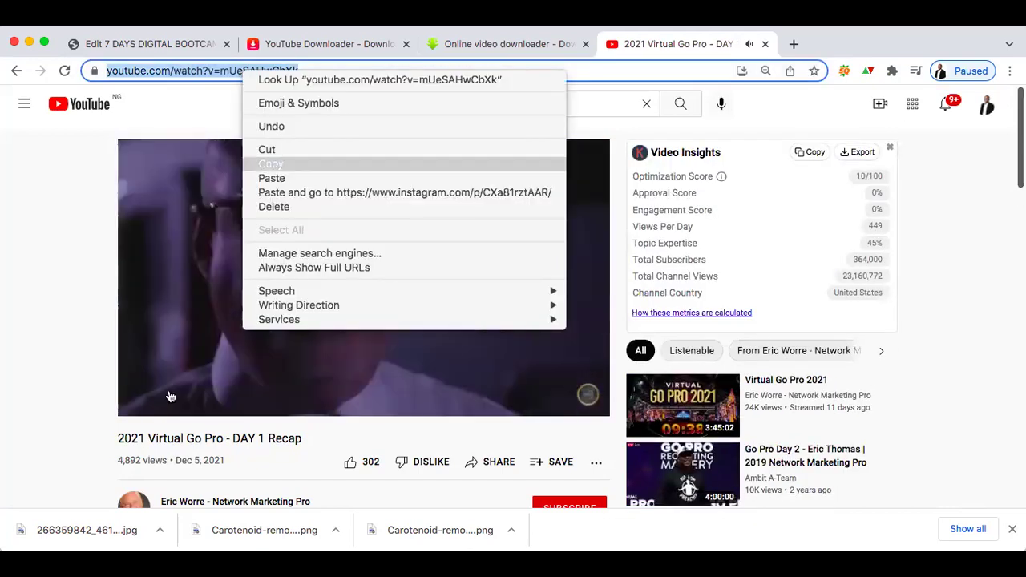
{"action": "left_click", "coordinate": [260, 44]}
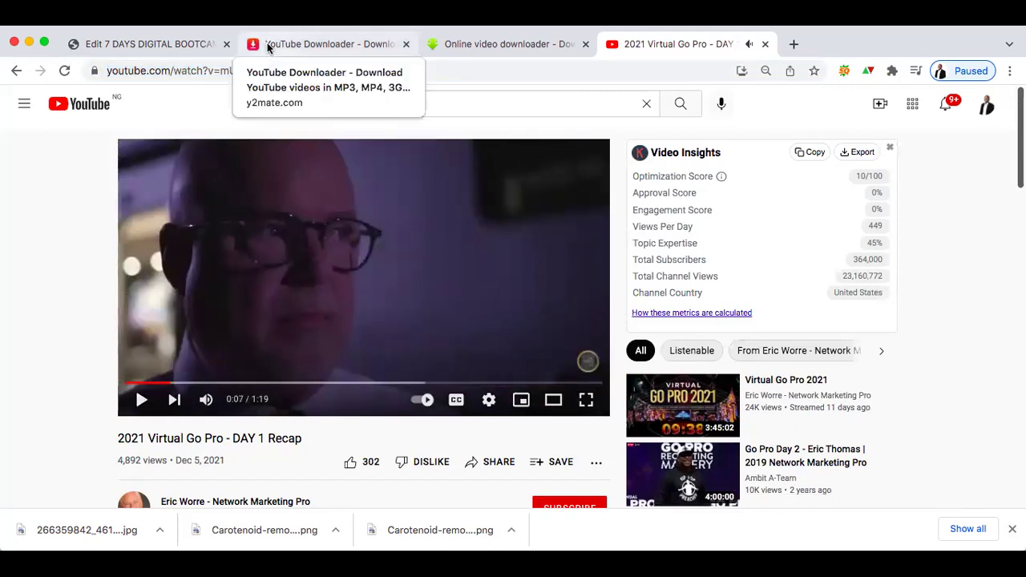
{"action": "left_click", "coordinate": [277, 47]}
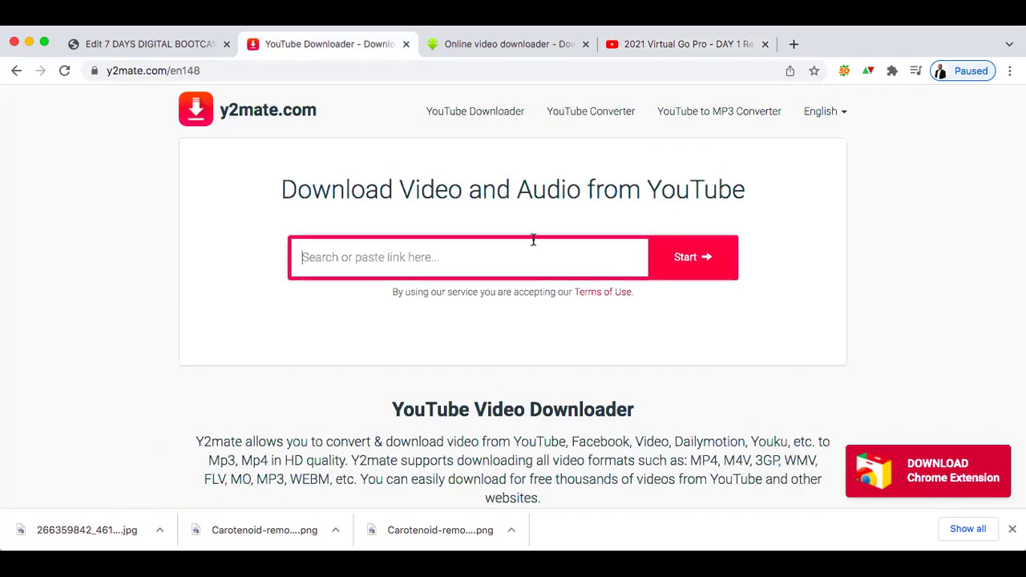
- Paste the video link into y2mate and review the video qualities: 1080p mp4, 360p mp4, 144p 3gp
{"action": "key", "text": "super+v"}
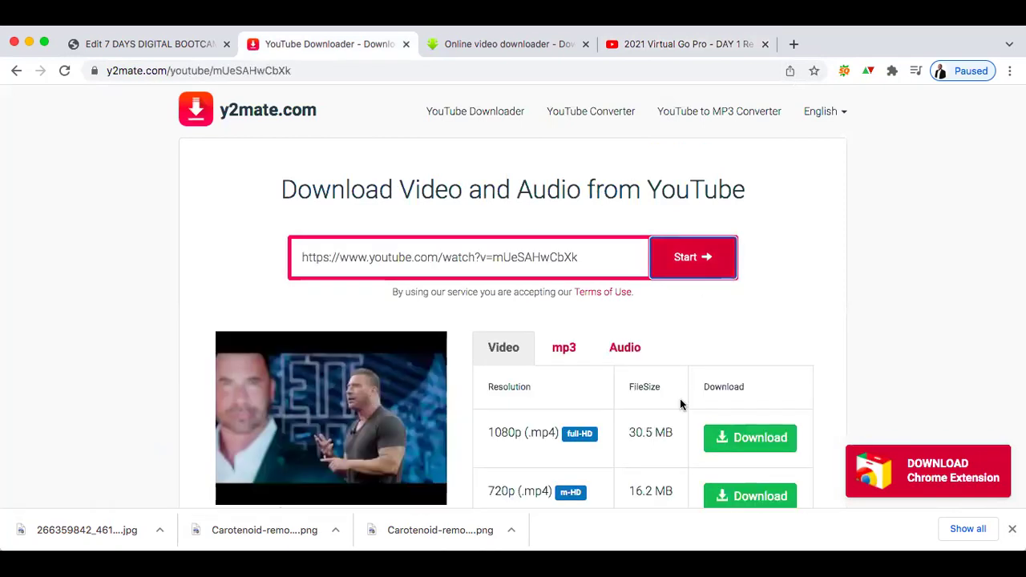
{"action": "scroll", "coordinate": [529, 233], "scroll_direction": "down", "scroll_amount": 3}
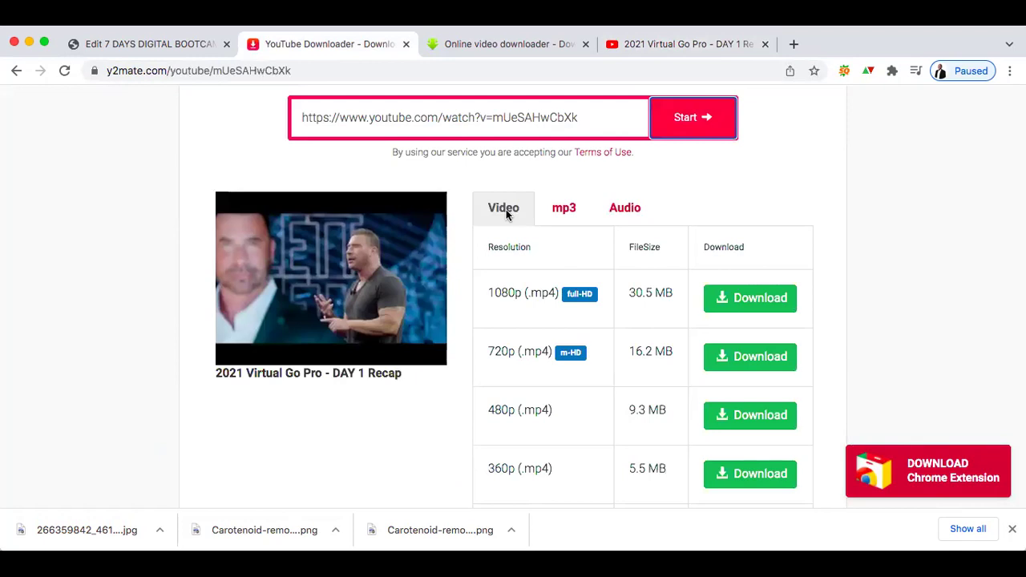
{"action": "left_click", "coordinate": [506, 210]}
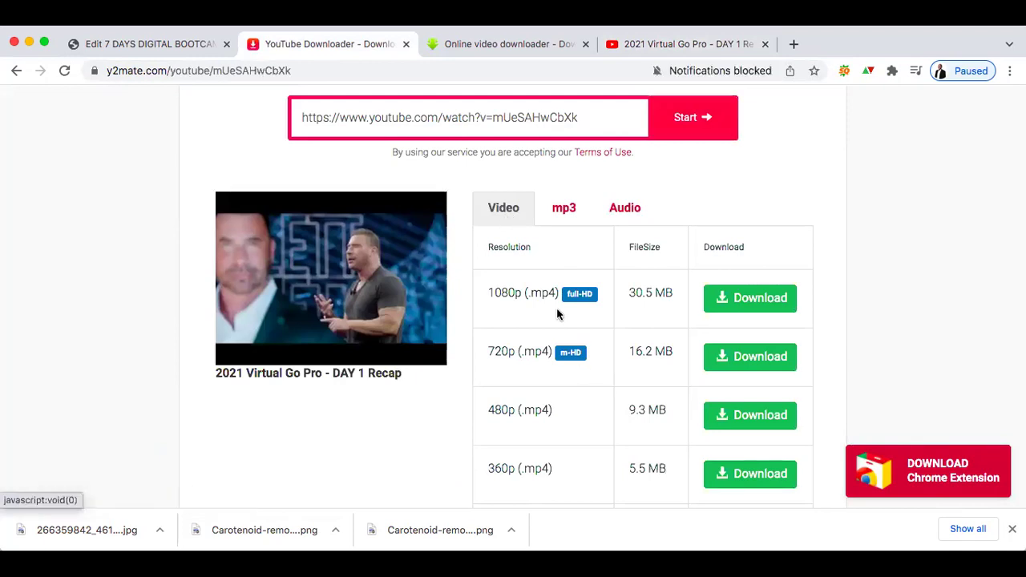
{"action": "scroll", "coordinate": [539, 433], "scroll_direction": "down", "scroll_amount": 3}
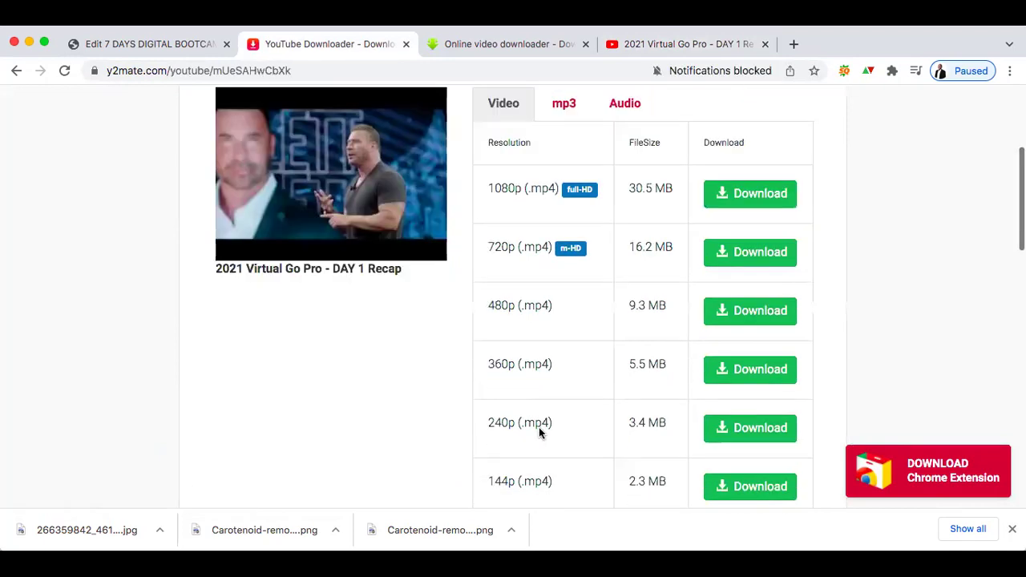
{"action": "scroll", "coordinate": [541, 433], "scroll_direction": "up", "scroll_amount": 2}
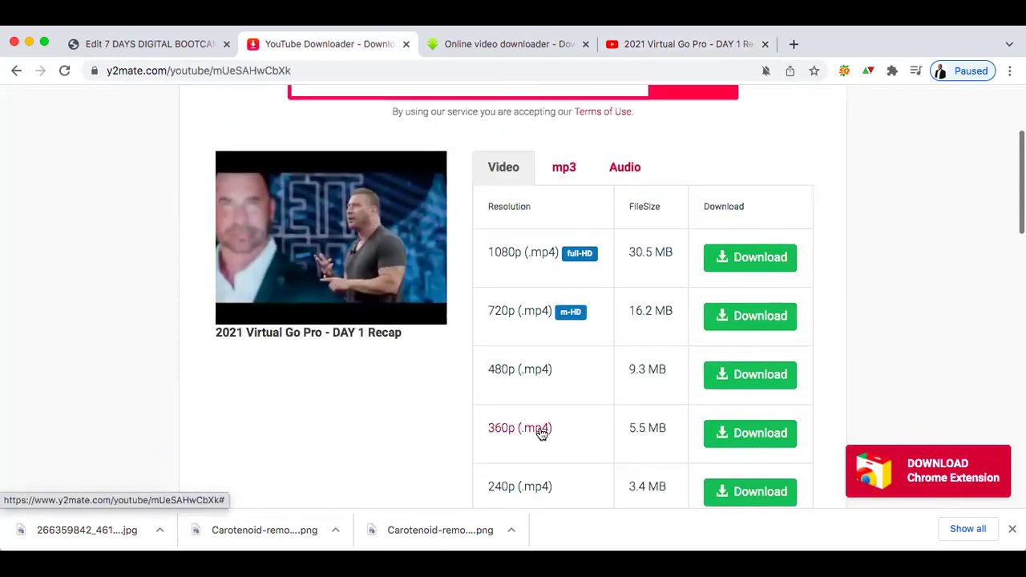
{"action": "left_click", "coordinate": [530, 263]}
{"action": "left_click", "coordinate": [543, 440]}
{"action": "scroll", "coordinate": [543, 439], "scroll_direction": "down", "scroll_amount": 4}
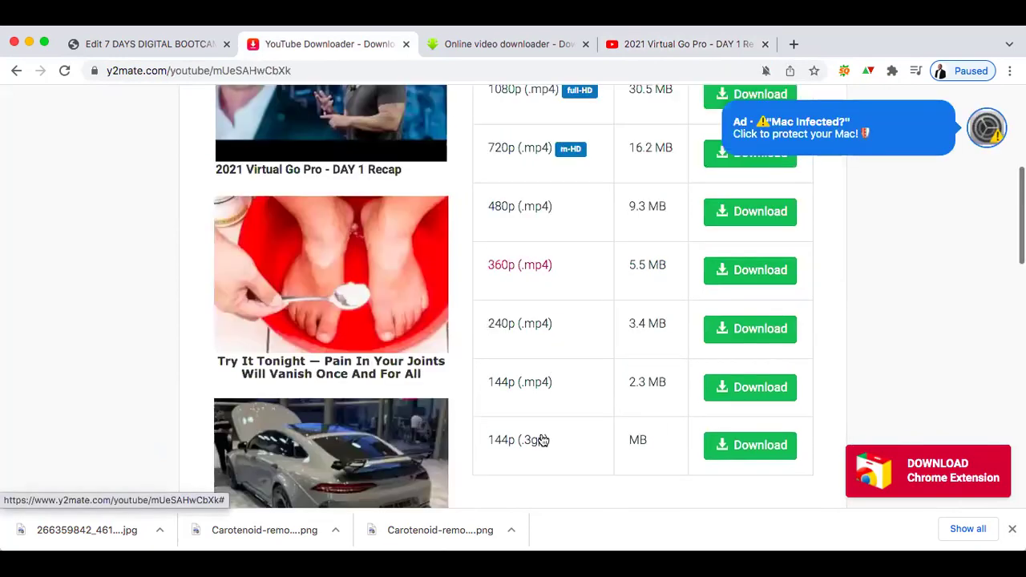
{"action": "left_click", "coordinate": [529, 439]}
{"action": "scroll", "coordinate": [543, 440], "scroll_direction": "up", "scroll_amount": 1}
{"action": "scroll", "coordinate": [542, 439], "scroll_direction": "up", "scroll_amount": 2}
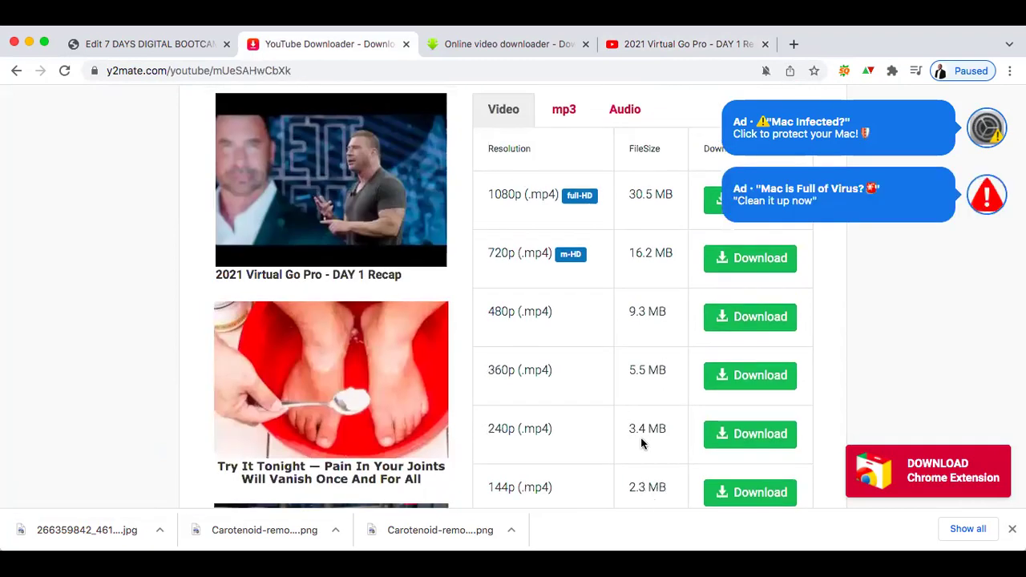
{"action": "scroll", "coordinate": [641, 437], "scroll_direction": "down", "scroll_amount": 2}
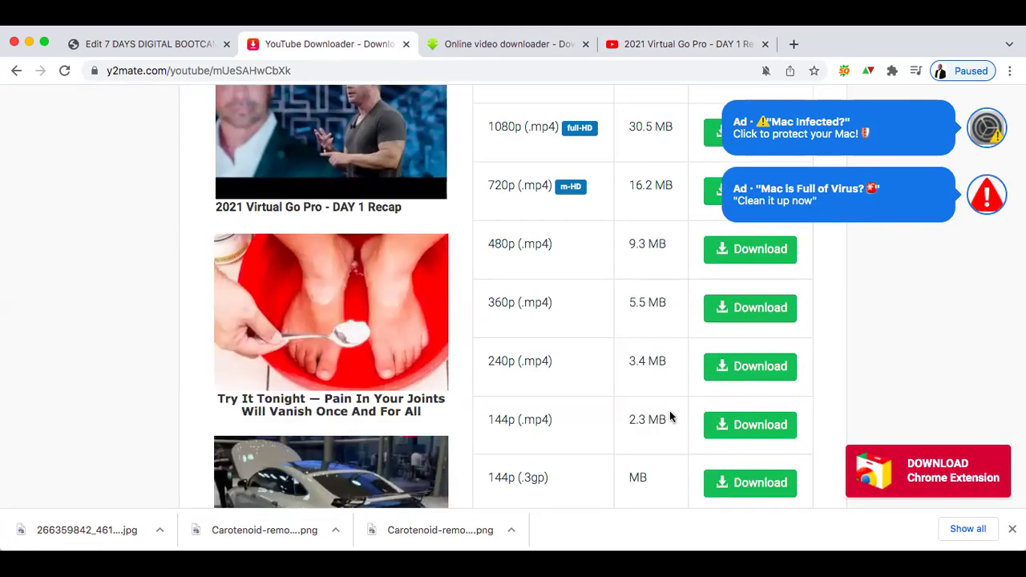
{"action": "scroll", "coordinate": [653, 222], "scroll_direction": "up", "scroll_amount": 2}
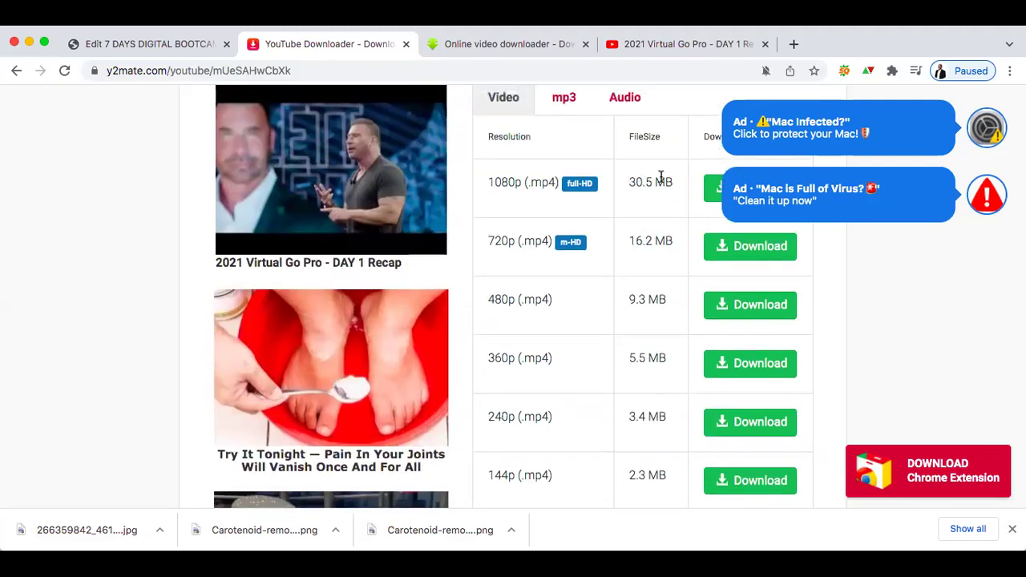
{"action": "scroll", "coordinate": [617, 441], "scroll_direction": "down", "scroll_amount": 3}
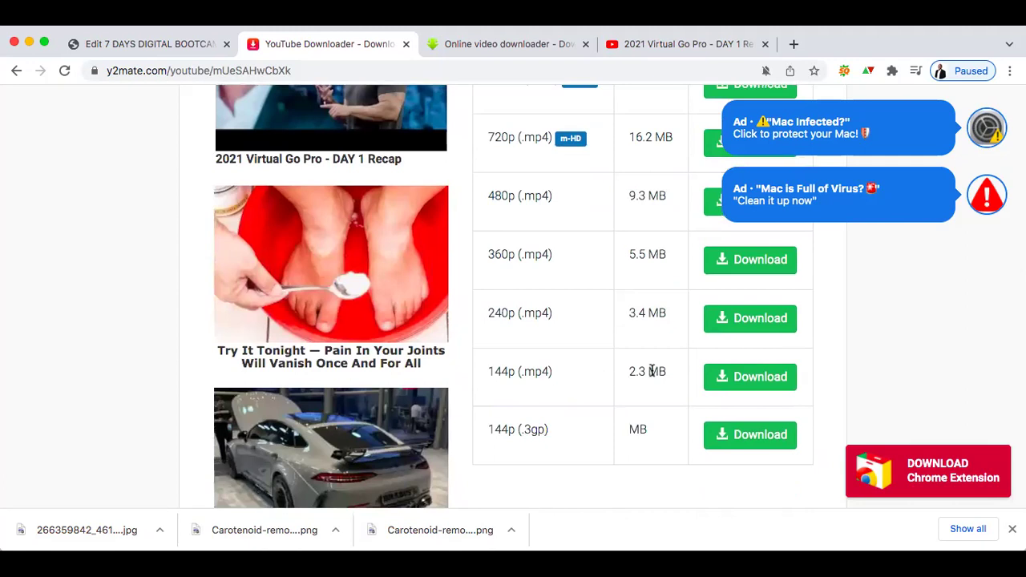
{"action": "scroll", "coordinate": [654, 372], "scroll_direction": "up", "scroll_amount": 10}
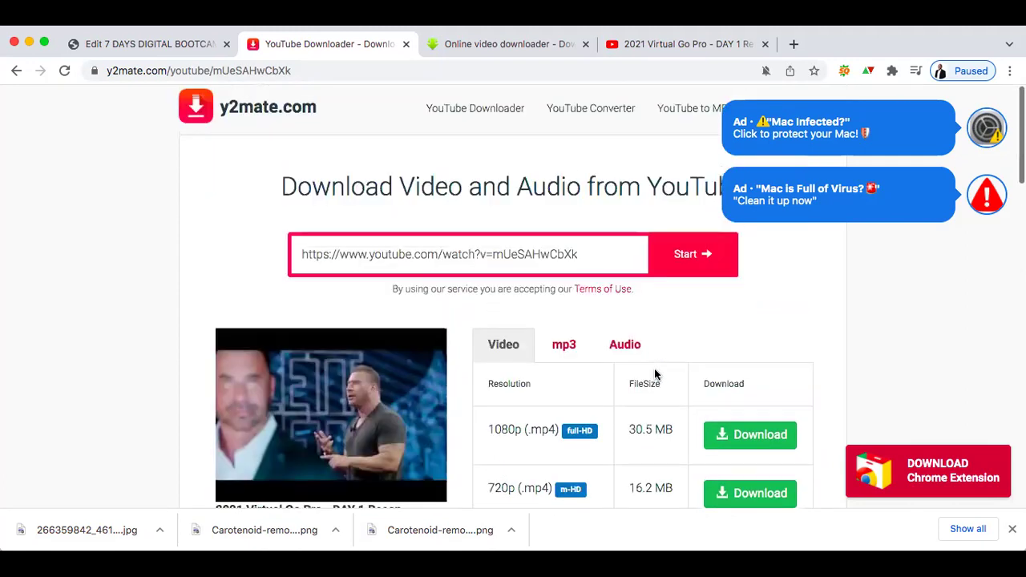
- View the mp3 audio download option, dismiss the pop-up page, and close the y2mate tab
{"action": "left_click", "coordinate": [574, 354]}
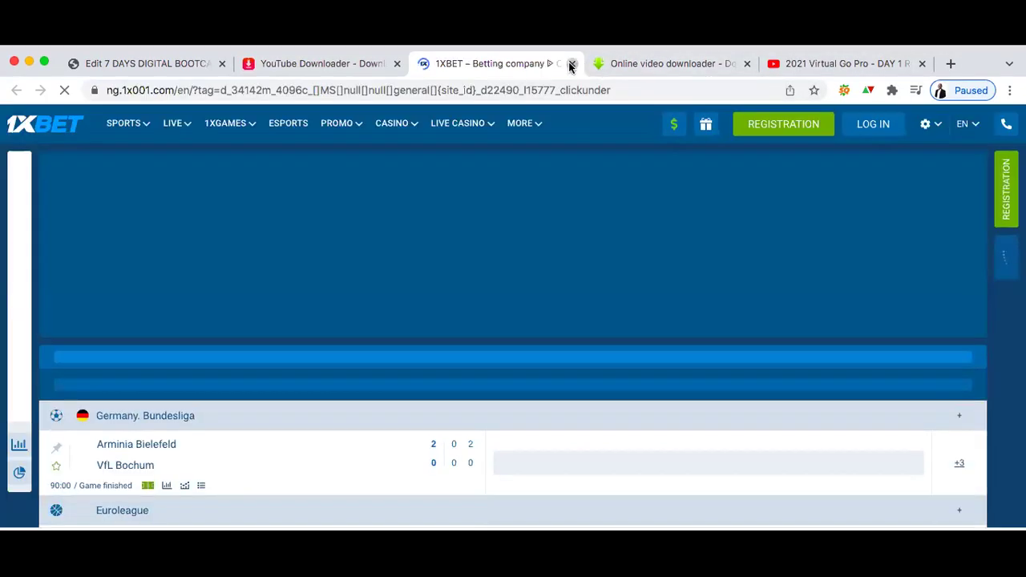
{"action": "left_click", "coordinate": [572, 44]}
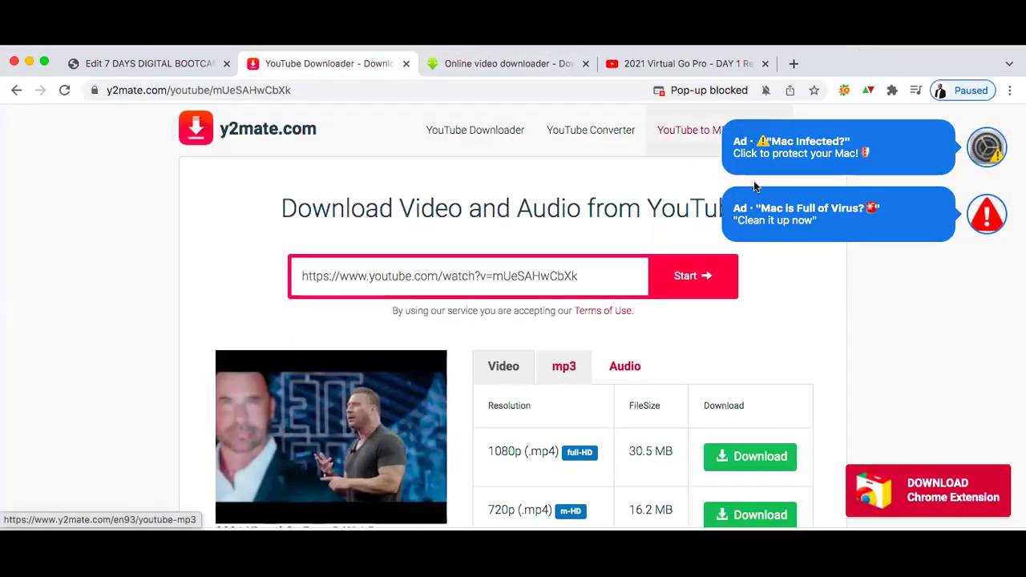
{"action": "scroll", "coordinate": [609, 449], "scroll_direction": "down", "scroll_amount": 3}
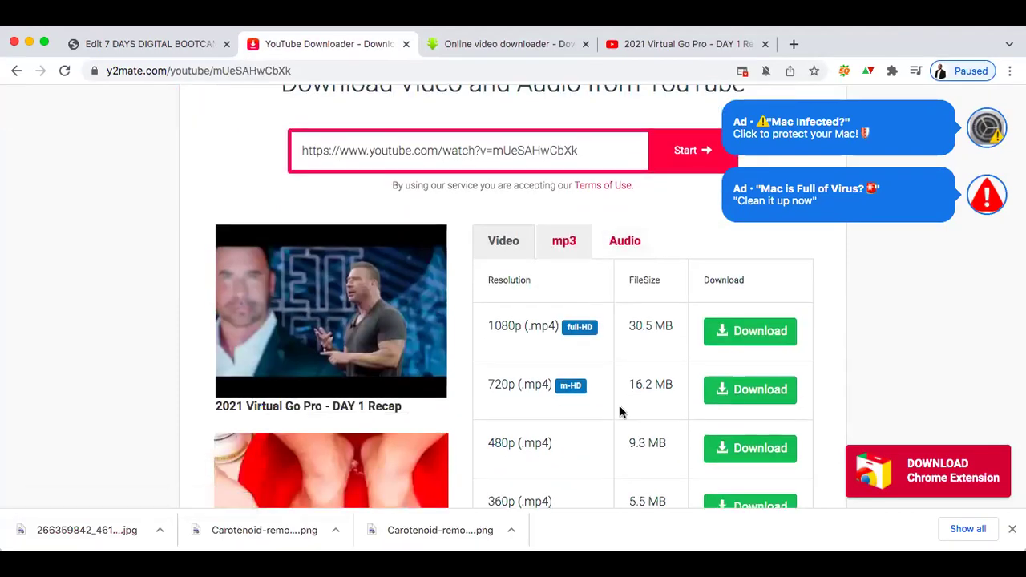
{"action": "scroll", "coordinate": [620, 412], "scroll_direction": "down", "scroll_amount": 1}
{"action": "left_click", "coordinate": [565, 217]}
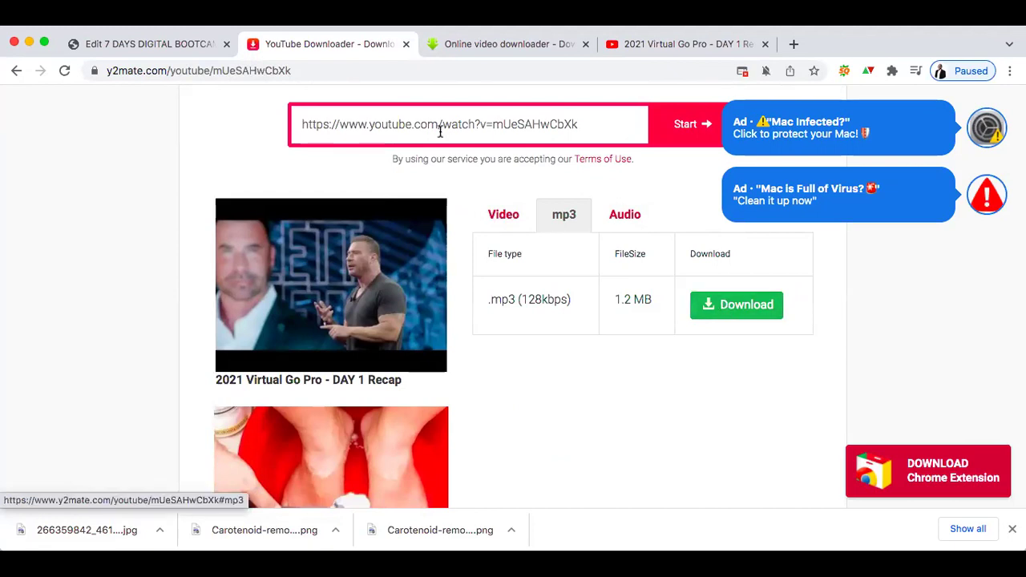
{"action": "left_click", "coordinate": [406, 44]}
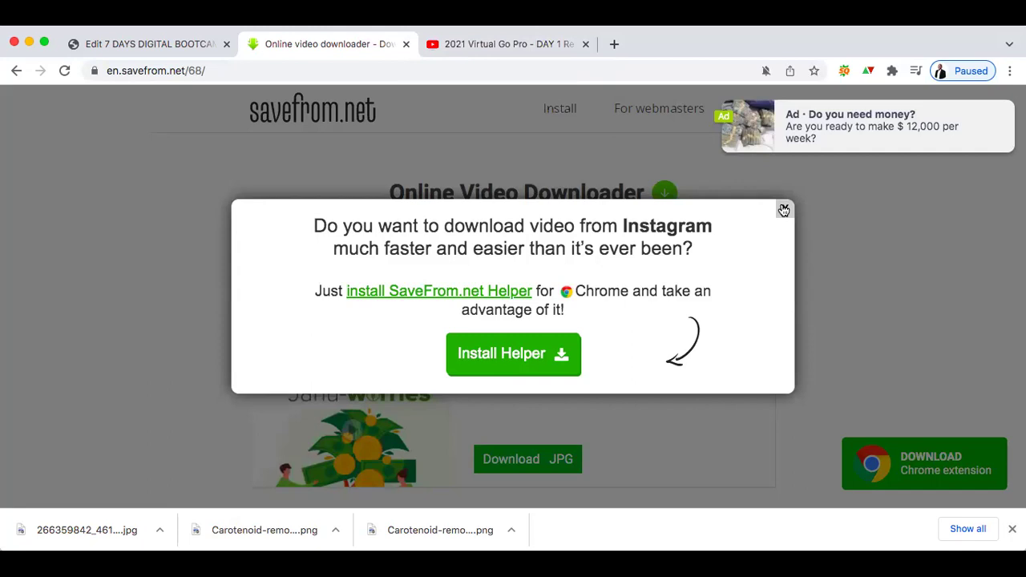
- Dismiss savefrom.net's Instagram helper popup and hide Chrome's downloads bar
{"action": "left_click", "coordinate": [783, 210]}
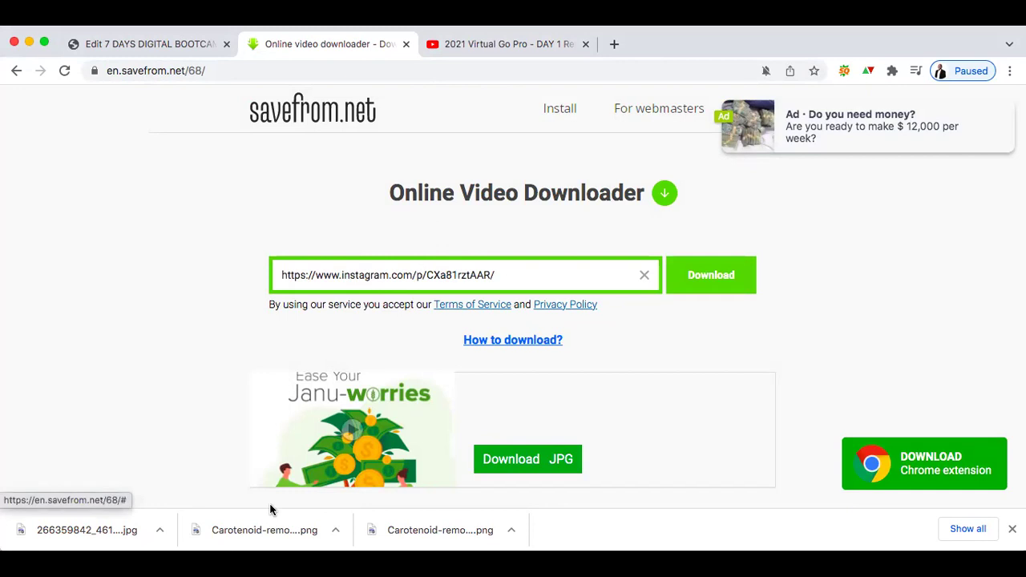
{"action": "left_click", "coordinate": [1011, 530]}
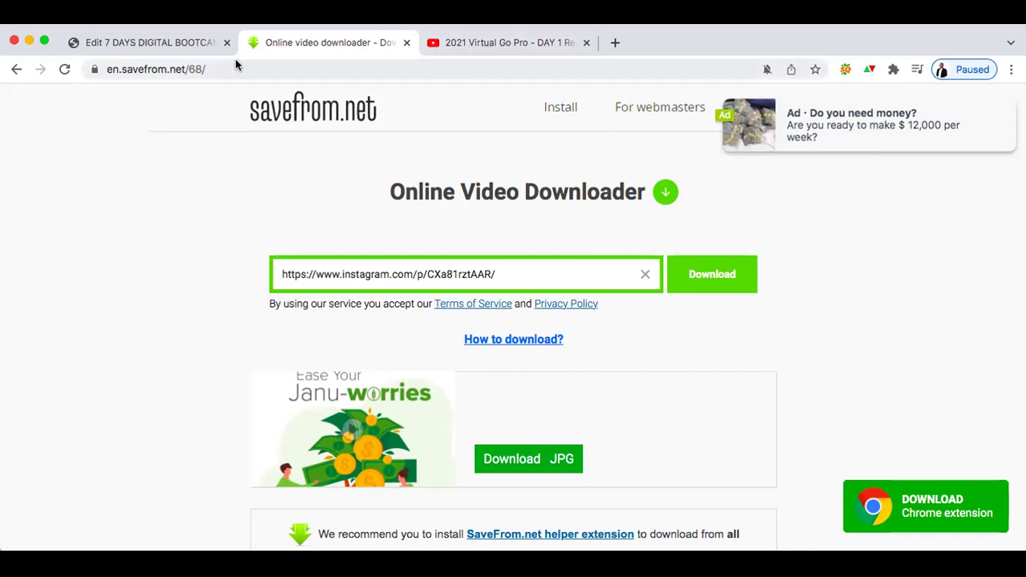
- Return to the Selar edit page for '7 DAYS DIGITAL BOOTCAMP FOR NETWORK MARKETERS' and scroll its details
{"action": "left_click", "coordinate": [181, 41]}
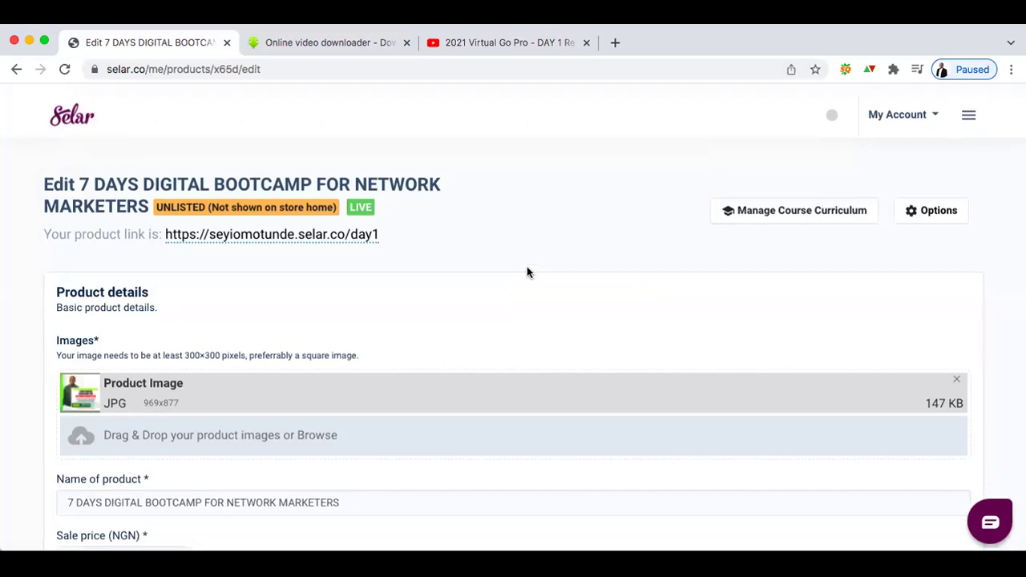
{"action": "scroll", "coordinate": [527, 272], "scroll_direction": "down", "scroll_amount": 2}
{"action": "scroll", "coordinate": [527, 272], "scroll_direction": "down", "scroll_amount": 1}
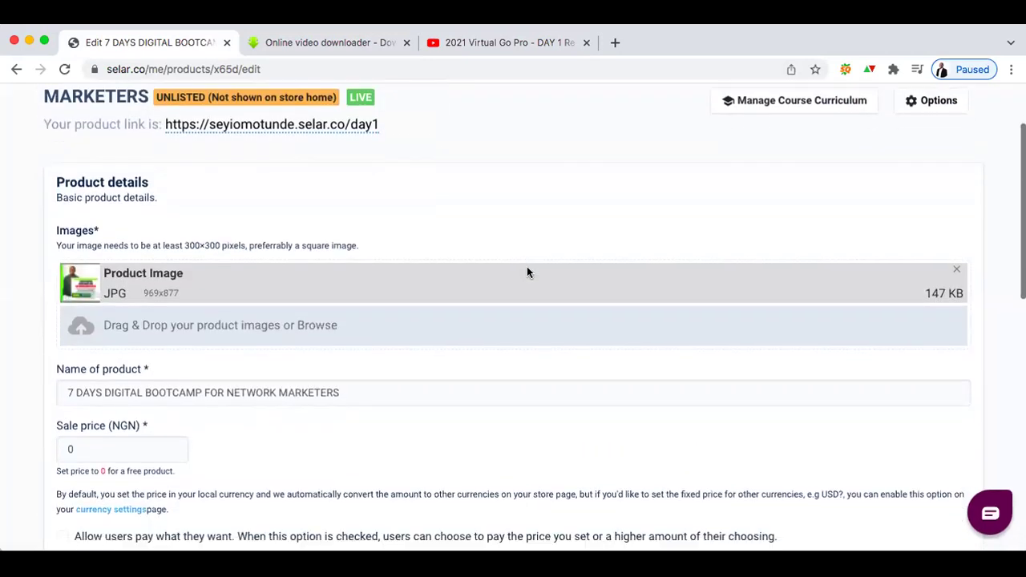
{"action": "scroll", "coordinate": [286, 240], "scroll_direction": "up", "scroll_amount": 3}
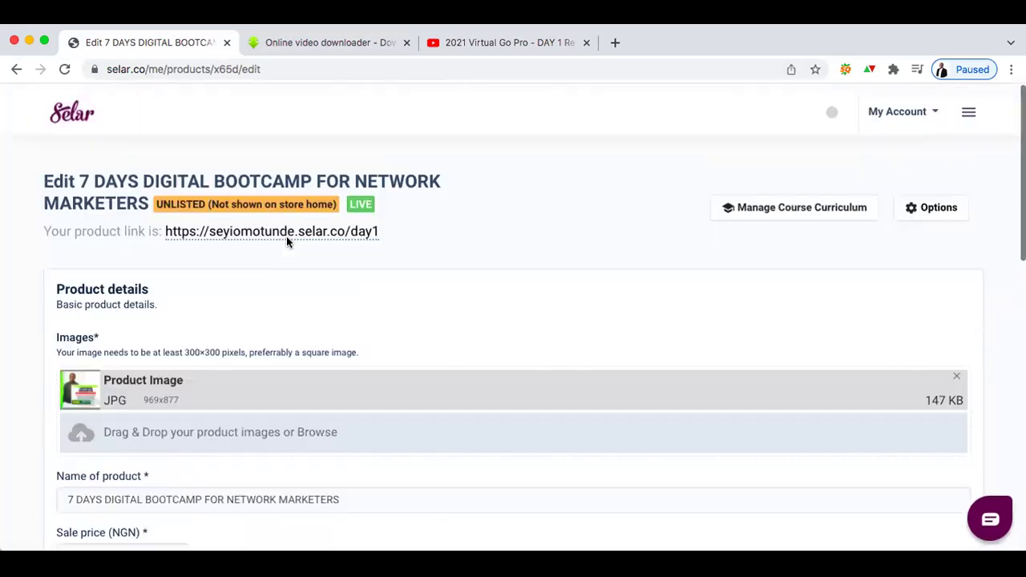